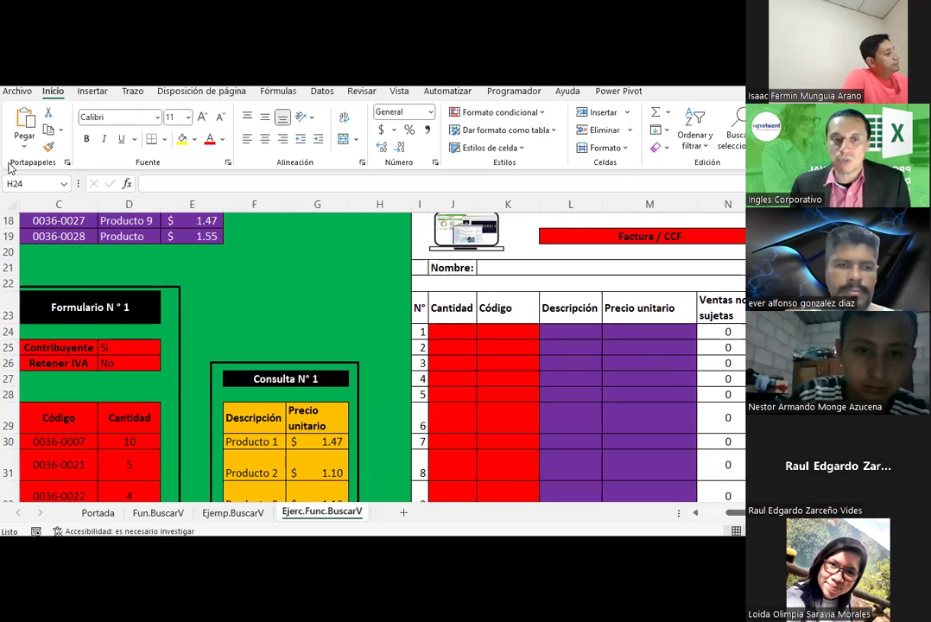
Check the Contribuyente dropdown in D25, leaving it at Sí, and locate the Factura / CCF invoice title.
{"action": "left_click", "coordinate": [313, 283]}
{"action": "scroll", "coordinate": [312, 283], "scroll_direction": "up", "scroll_amount": 2}
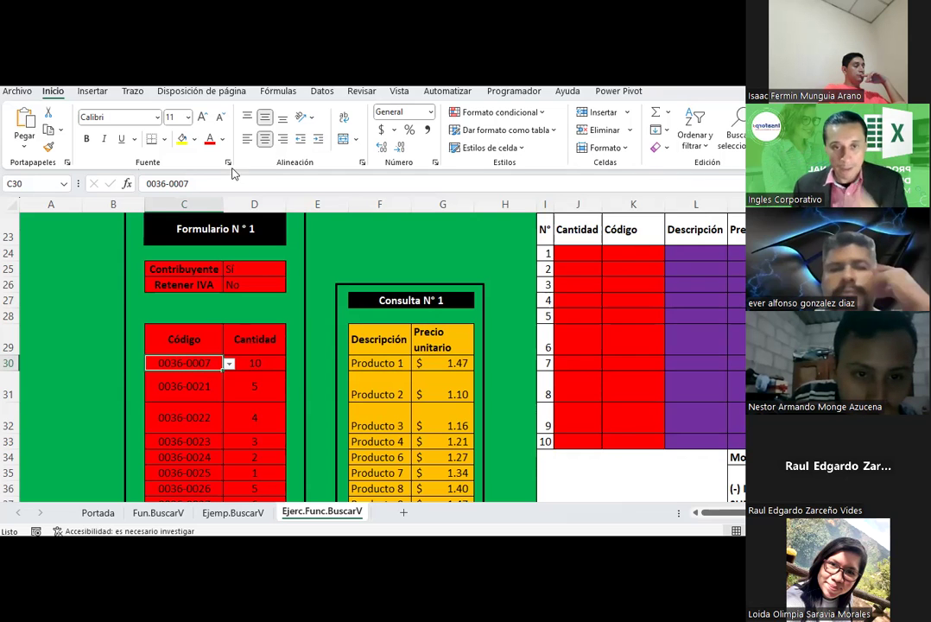
{"action": "left_click", "coordinate": [502, 338]}
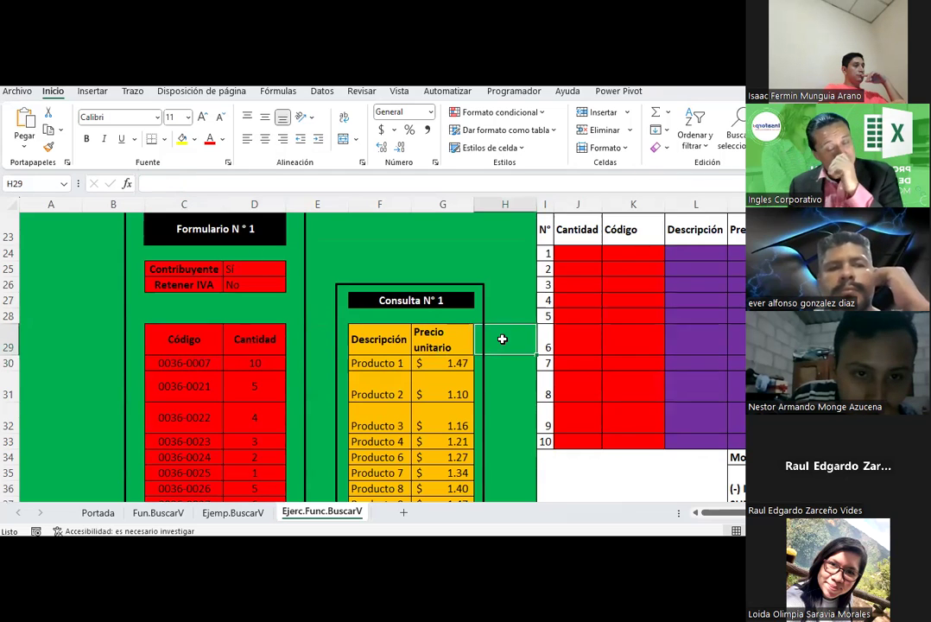
{"action": "scroll", "coordinate": [501, 338], "scroll_direction": "up", "scroll_amount": 3}
{"action": "scroll", "coordinate": [501, 338], "scroll_direction": "up", "scroll_amount": 4}
{"action": "scroll", "coordinate": [502, 338], "scroll_direction": "down", "scroll_amount": 1}
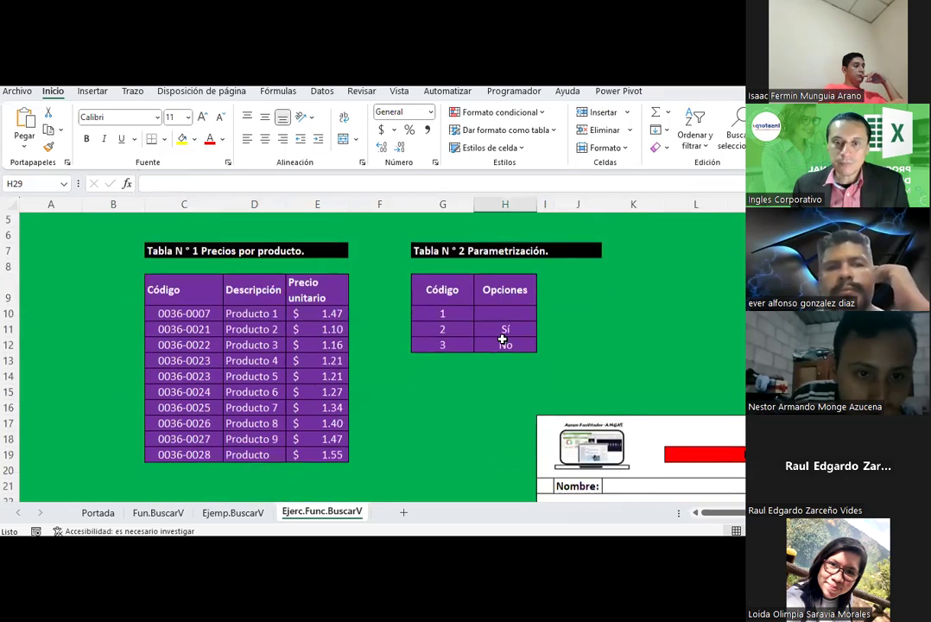
{"action": "scroll", "coordinate": [501, 336], "scroll_direction": "down", "scroll_amount": 1}
{"action": "scroll", "coordinate": [405, 365], "scroll_direction": "down", "scroll_amount": 2}
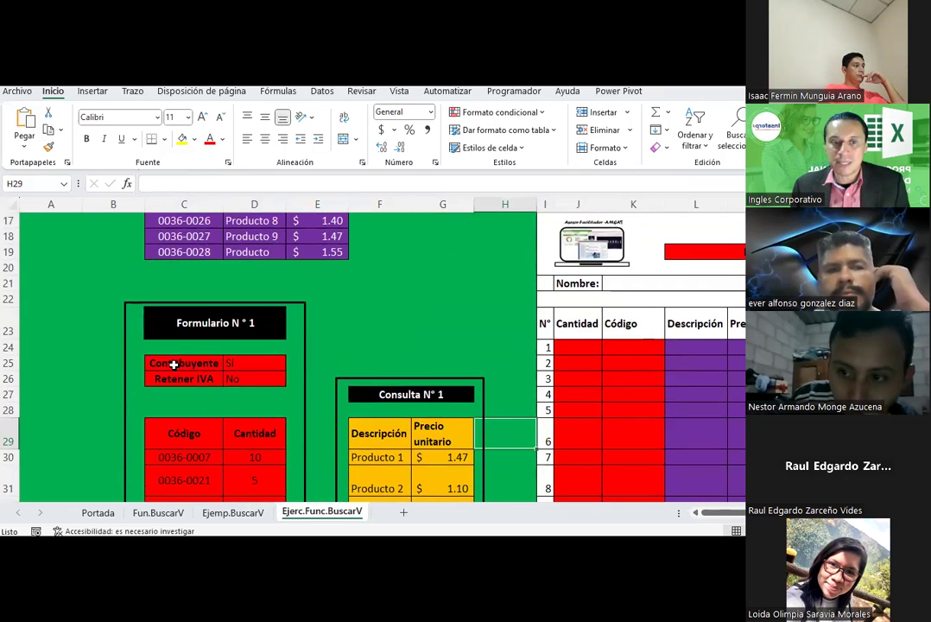
{"action": "left_click", "coordinate": [234, 362]}
{"action": "left_click", "coordinate": [291, 363]}
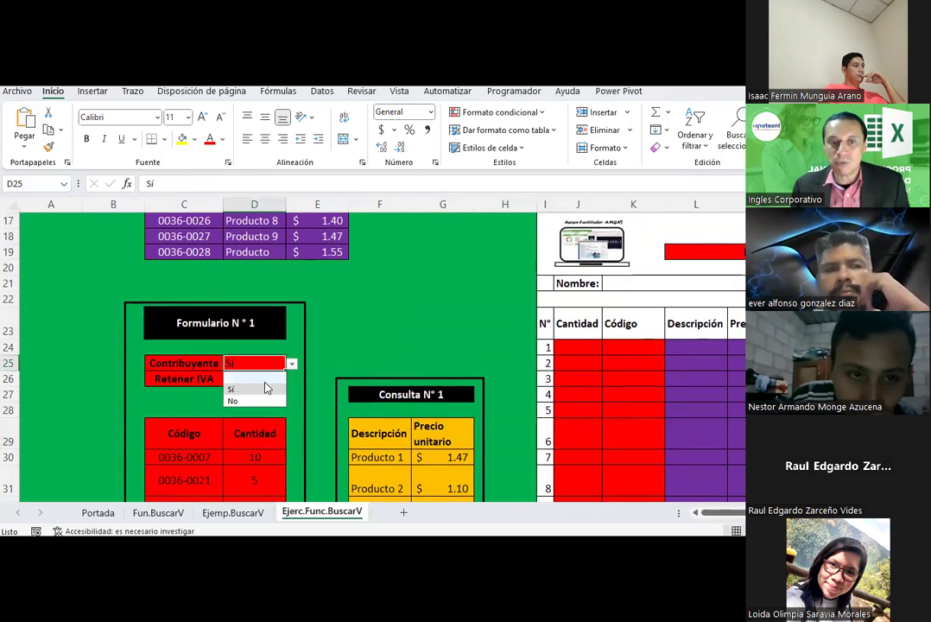
{"action": "left_click", "coordinate": [254, 389]}
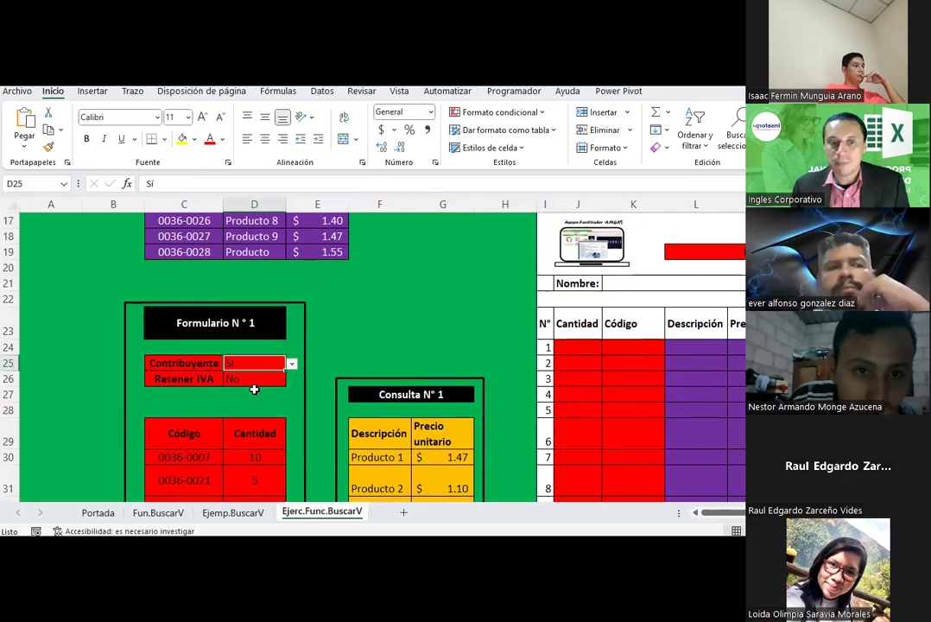
{"action": "left_click", "coordinate": [719, 257]}
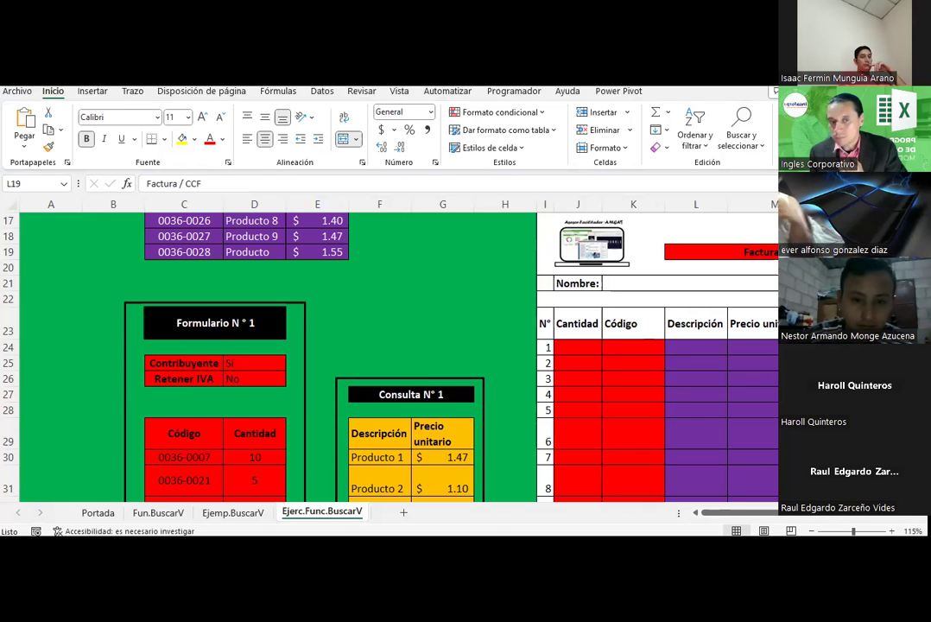
Inspect the Retener IVA answer cell and the surrounding invoice area.
{"action": "left_click", "coordinate": [233, 379]}
{"action": "scroll", "coordinate": [748, 322], "scroll_direction": "right", "scroll_amount": 3}
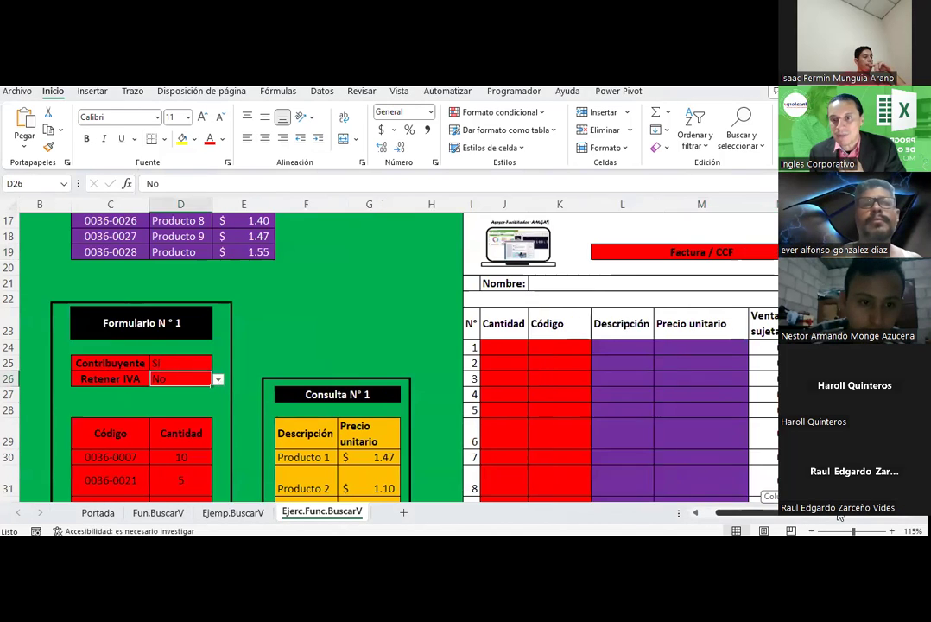
{"action": "scroll", "coordinate": [748, 322], "scroll_direction": "down", "scroll_amount": 3}
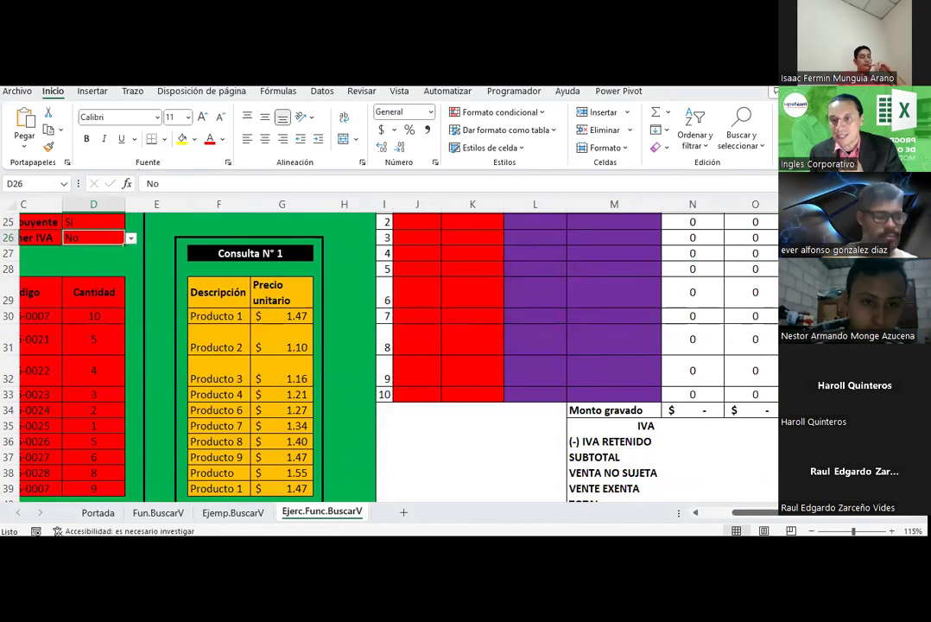
{"action": "left_click", "coordinate": [816, 441]}
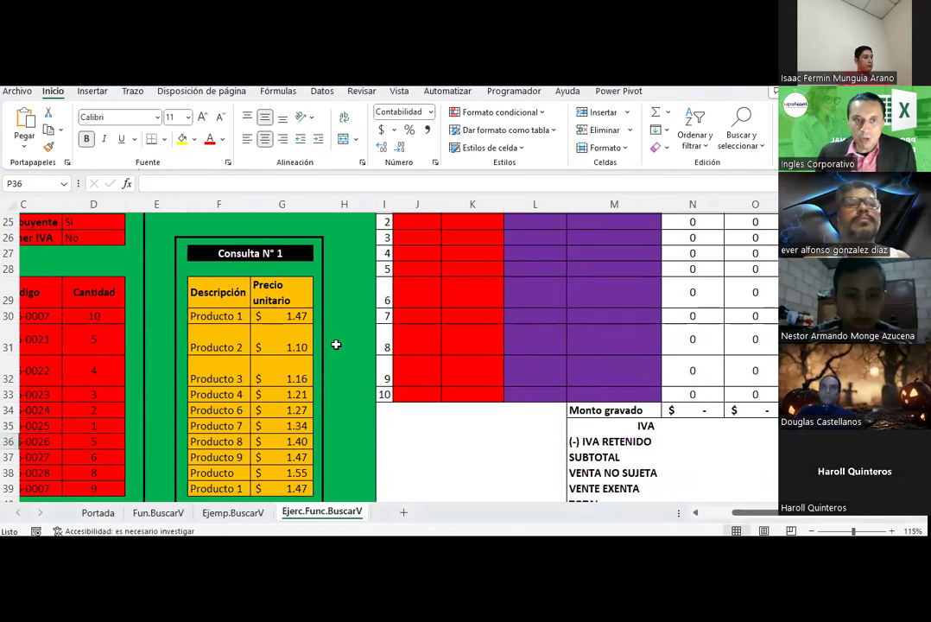
{"action": "scroll", "coordinate": [440, 303], "scroll_direction": "up", "scroll_amount": 2}
{"action": "scroll", "coordinate": [440, 303], "scroll_direction": "up", "scroll_amount": 2}
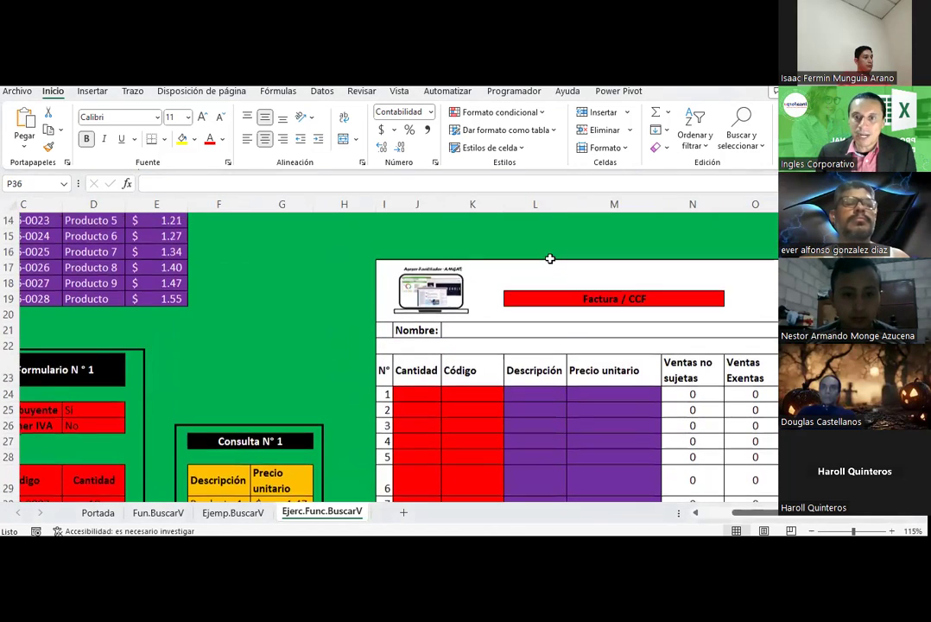
Clear the fixed Factura / CCF text from the invoice title cell L19.
{"action": "left_click", "coordinate": [609, 300]}
{"action": "key", "text": "Delete"}
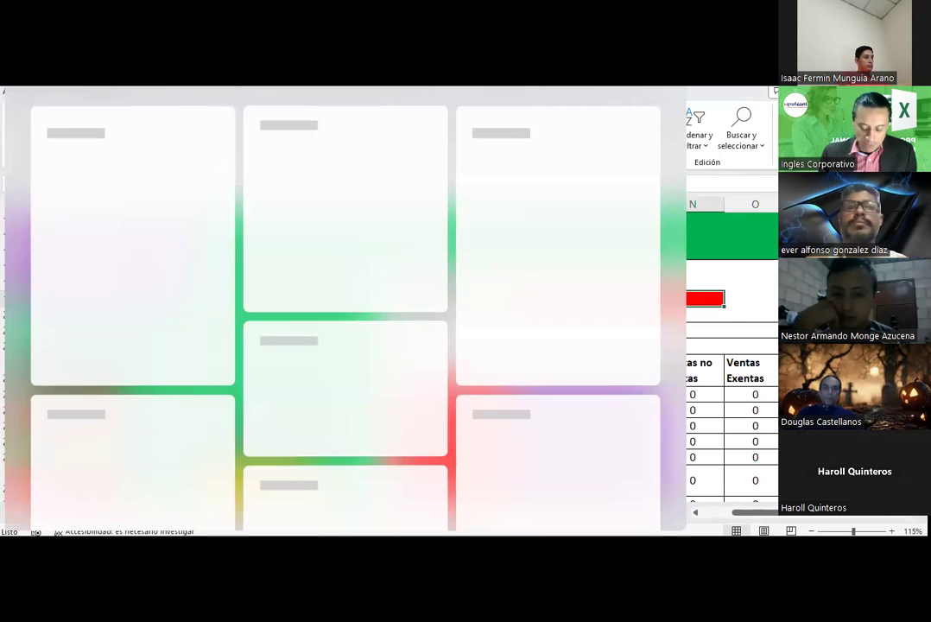
{"action": "mouse_move", "coordinate": [17, 534]}
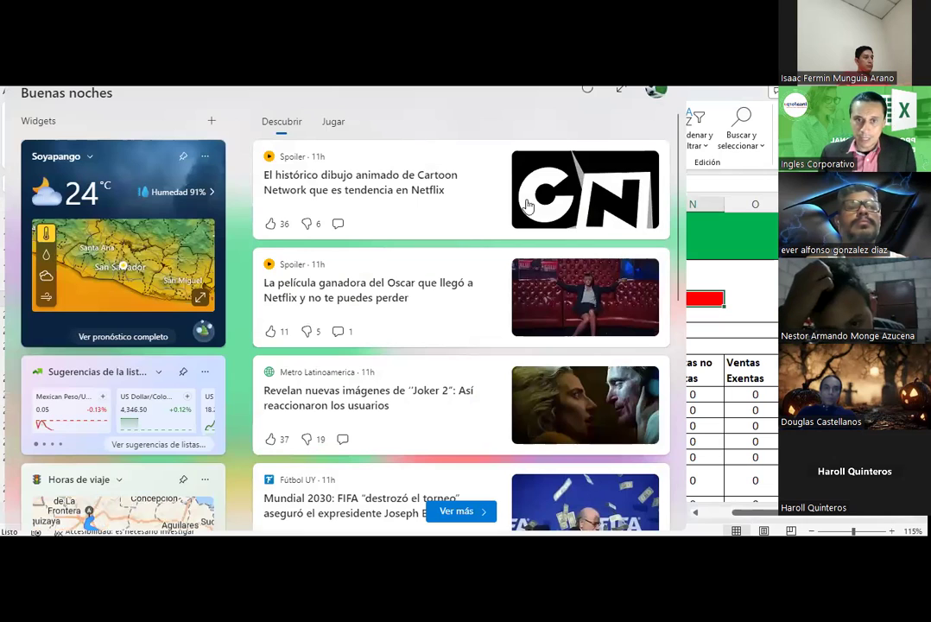
{"action": "left_click", "coordinate": [733, 296]}
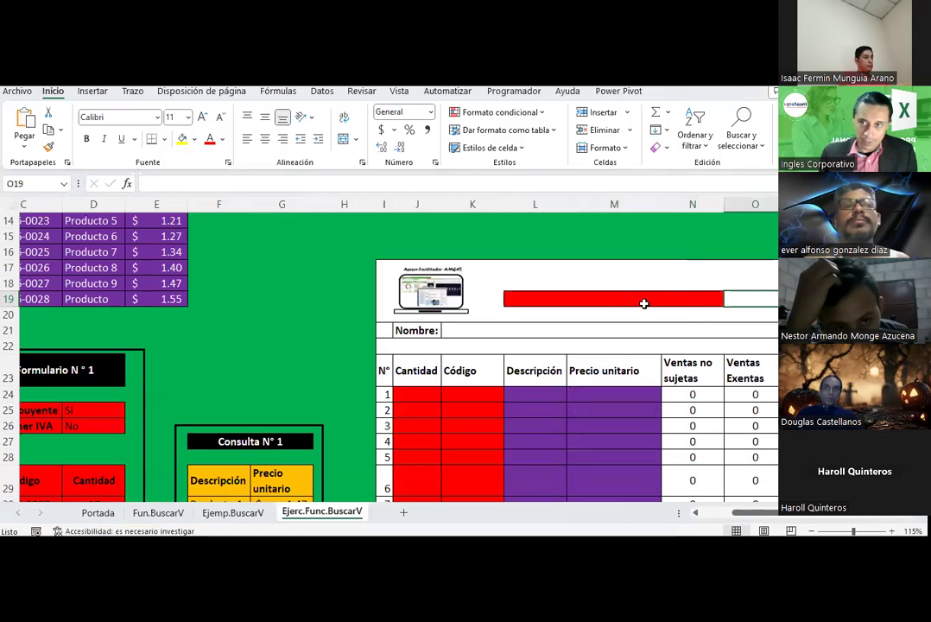
{"action": "left_click", "coordinate": [603, 297]}
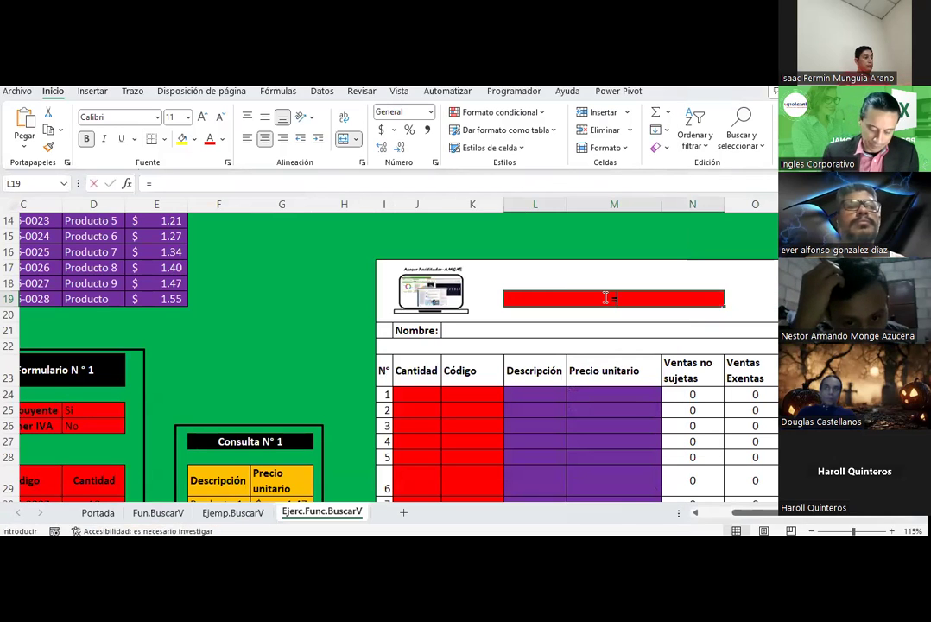
Start the title formula =SI(D25=H11;"Comprabante de crédito fiscal"; in L19.
{"action": "type", "text": "=si("}
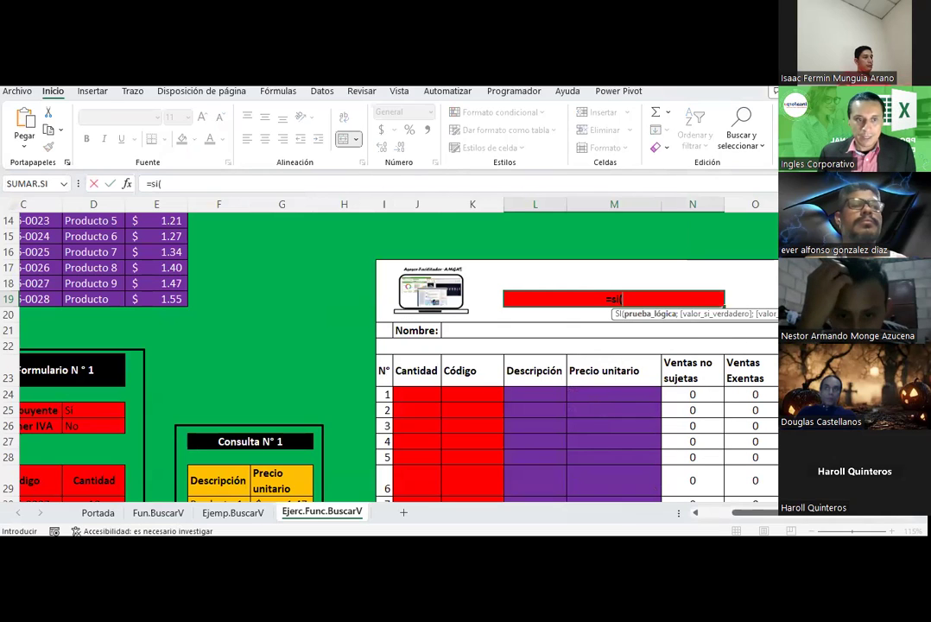
{"action": "left_click", "coordinate": [87, 411]}
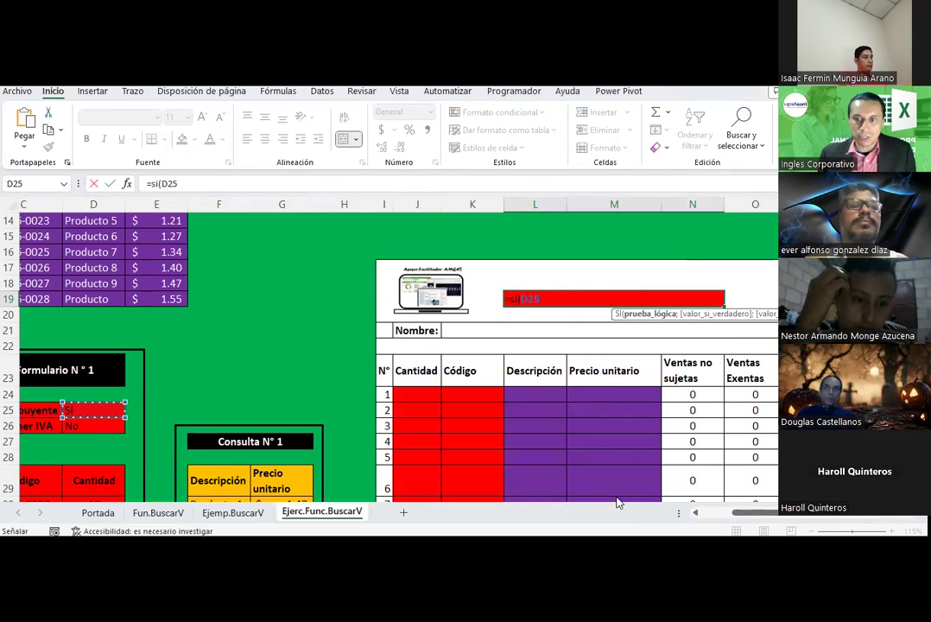
{"action": "left_click", "coordinate": [696, 512]}
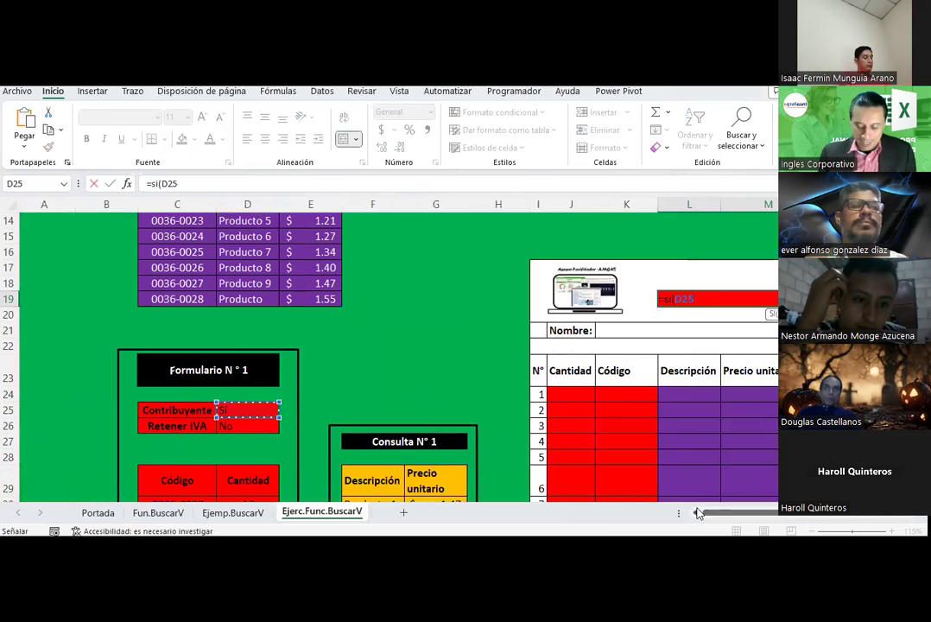
{"action": "type", "text": "="}
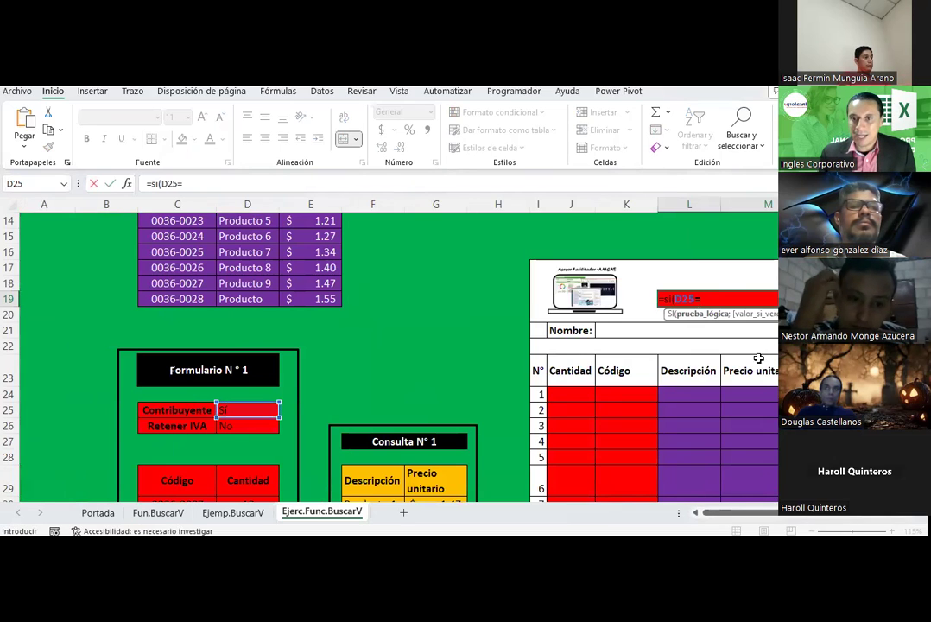
{"action": "scroll", "coordinate": [759, 358], "scroll_direction": "up", "scroll_amount": 3}
{"action": "left_click", "coordinate": [514, 315]}
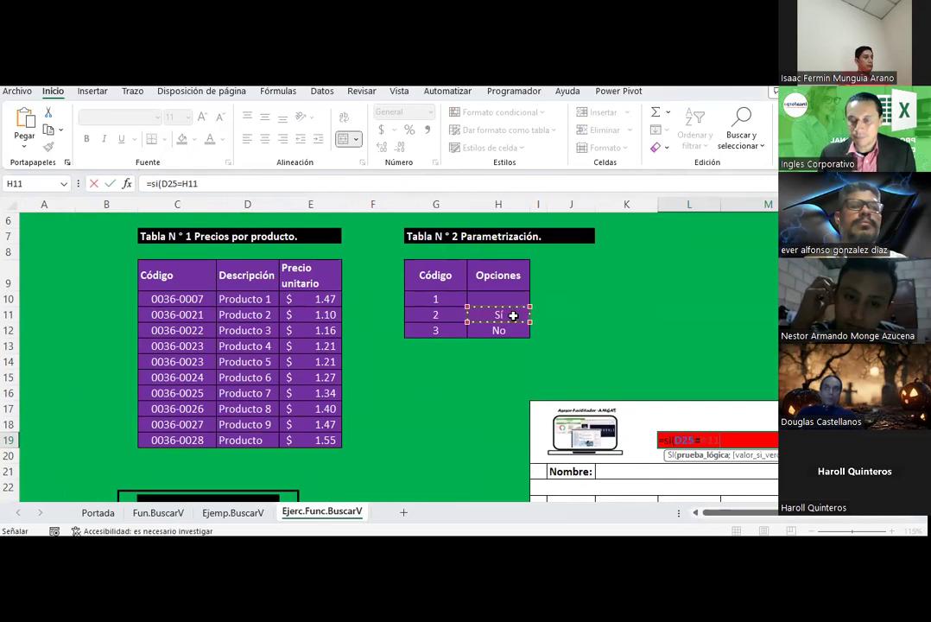
{"action": "type", "text": ";\""}
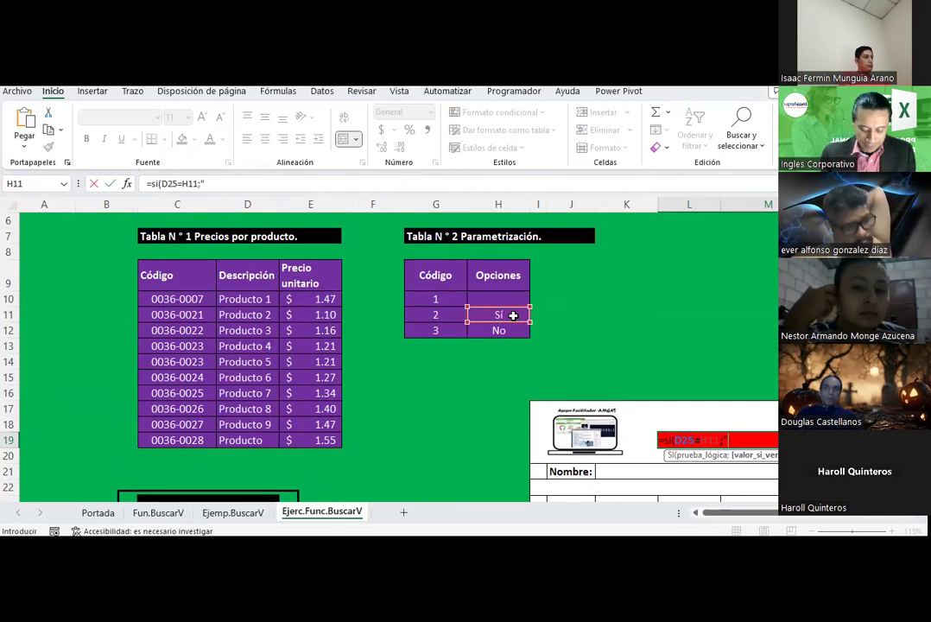
{"action": "type", "text": "Factur"}
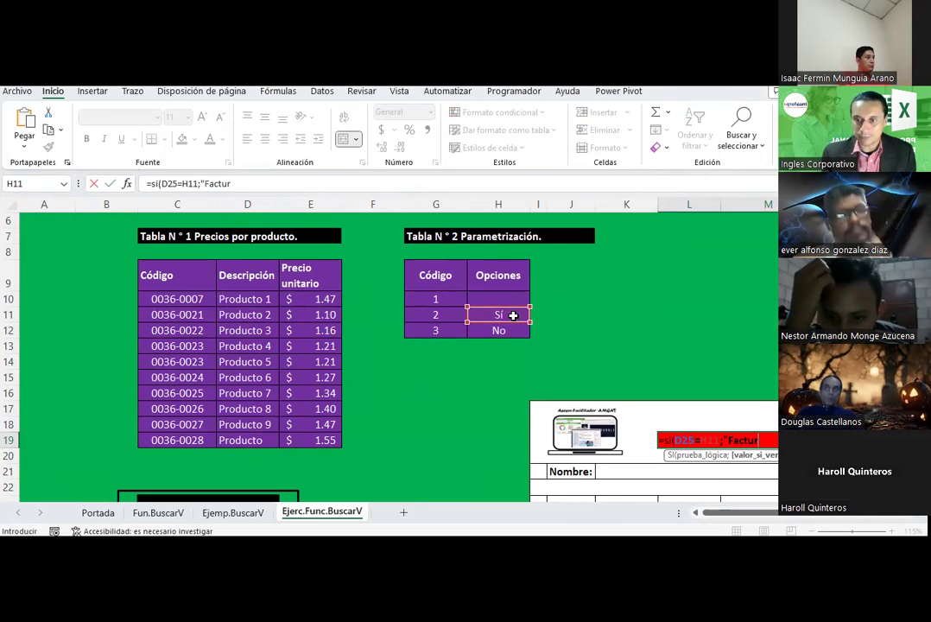
{"action": "key", "text": "BackSpace"}
{"action": "key", "text": "BackSpace"}
{"action": "key", "text": "BackSpace"}
{"action": "key", "text": "BackSpace"}
{"action": "key", "text": "BackSpace"}
{"action": "key", "text": "BackSpace"}
{"action": "type", "text": "Comprabante"}
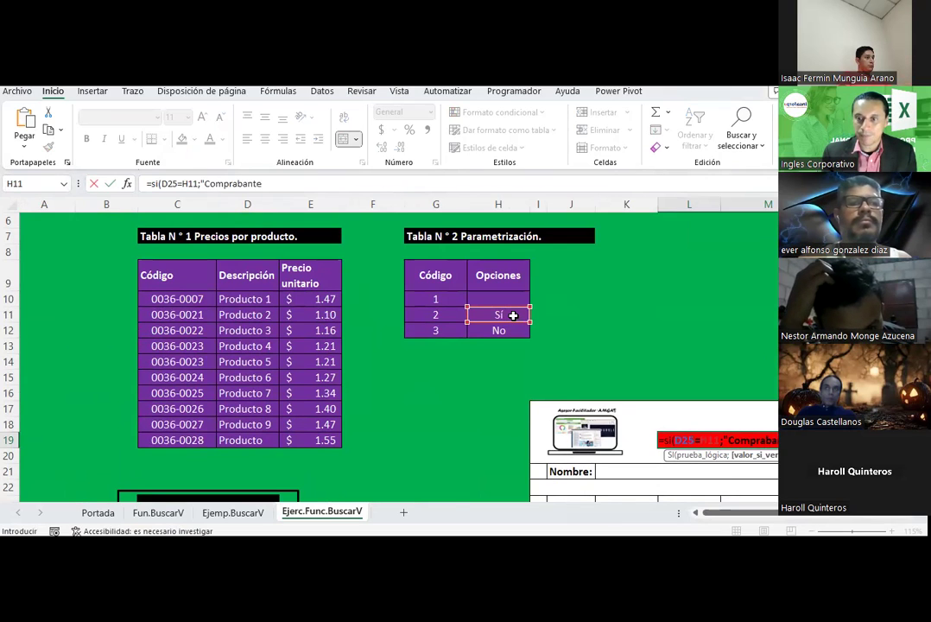
{"action": "type", "text": " de cré"}
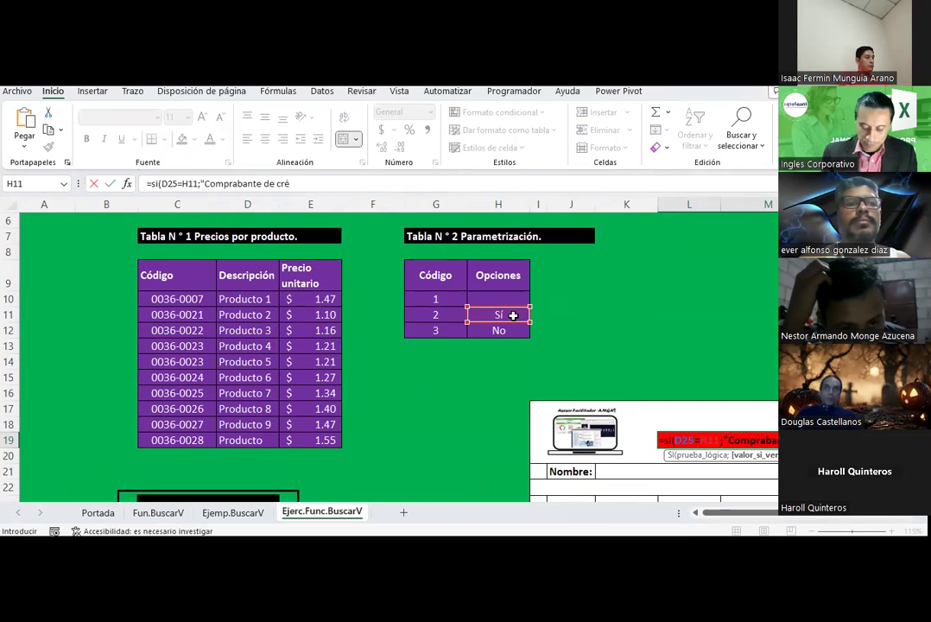
{"action": "type", "text": "dito fiscal"}
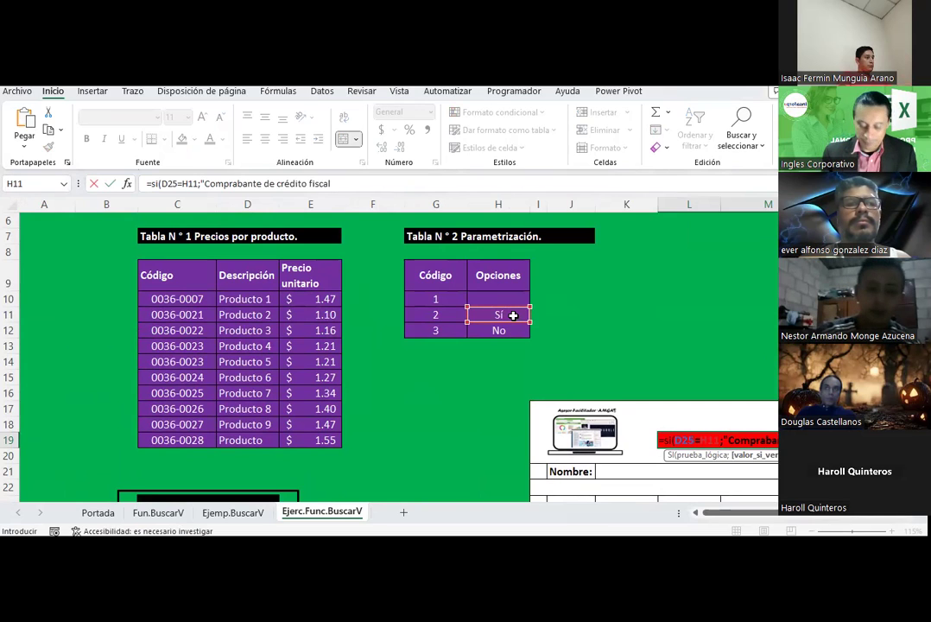
{"action": "type", "text": "\""}
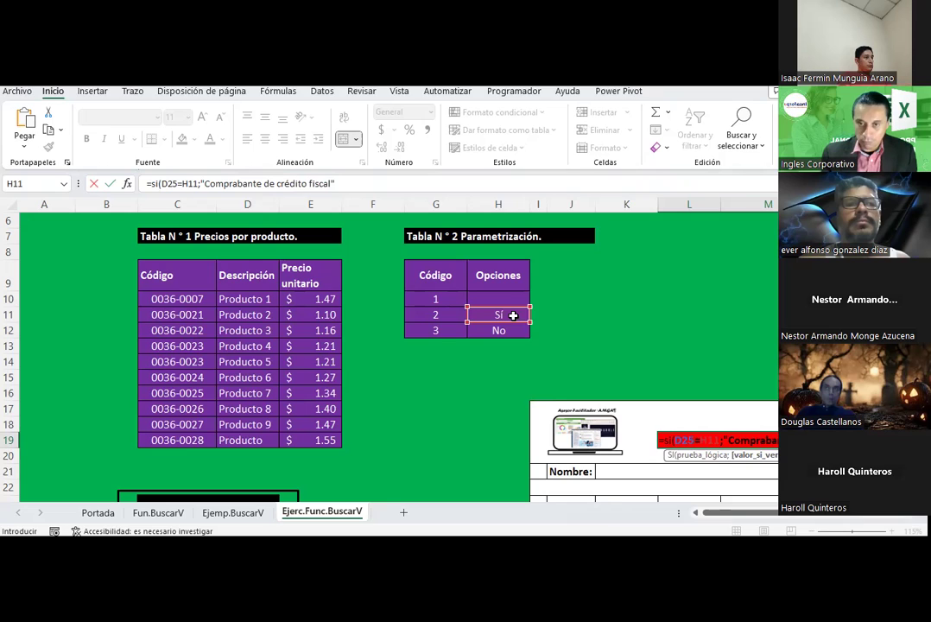
{"action": "type", "text": ";\"Factura"}
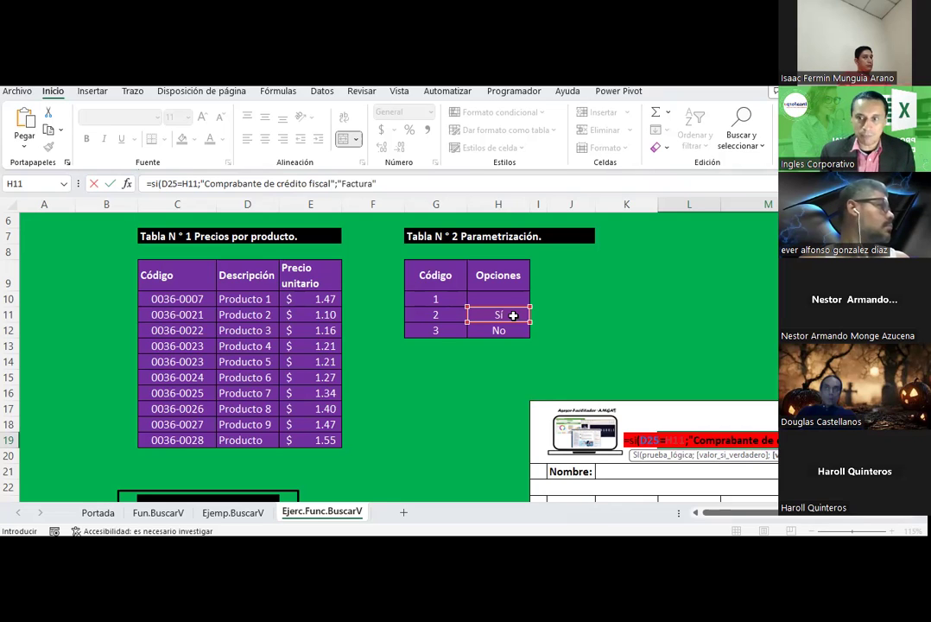
{"action": "type", "text": "\")"}
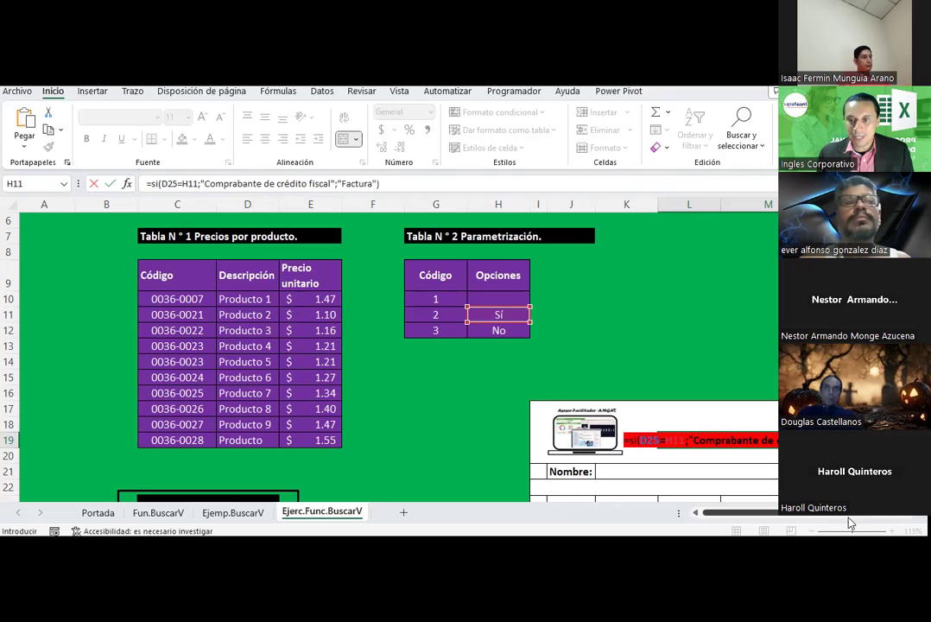
Complete the L19 formula as =si(D25=H11;"Comprabante de crédito fiscal";"Factura").
{"action": "left_click_drag", "start_coordinate": [854, 524], "coordinate": [885, 518]}
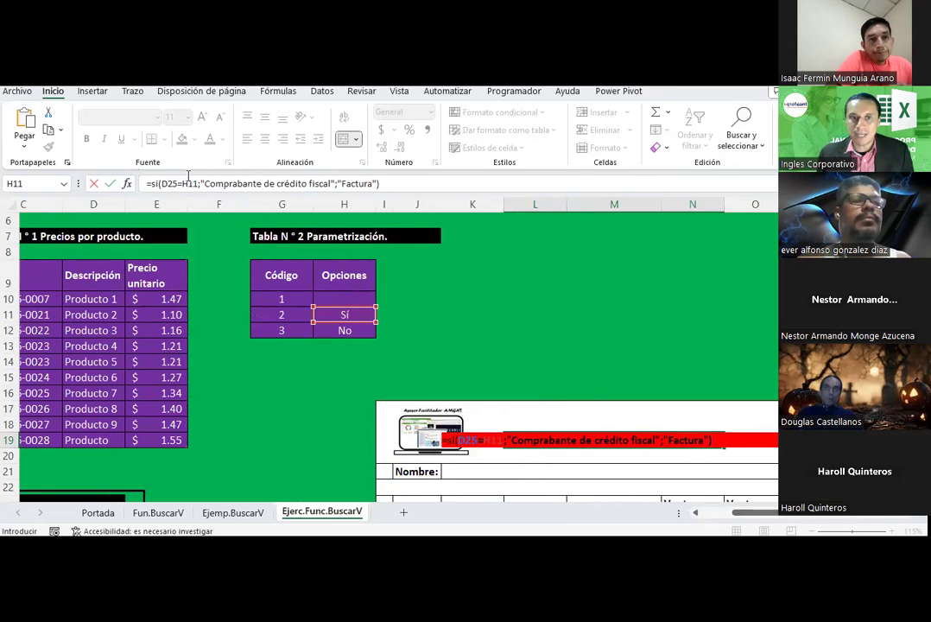
{"action": "scroll", "coordinate": [210, 386], "scroll_direction": "down", "scroll_amount": 2}
{"action": "scroll", "coordinate": [210, 386], "scroll_direction": "down", "scroll_amount": 1}
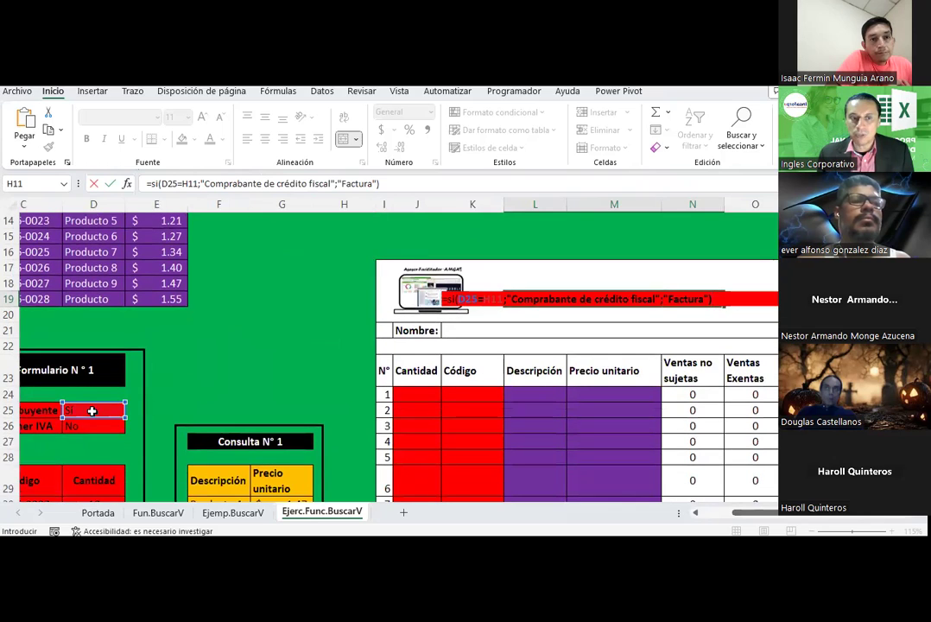
{"action": "scroll", "coordinate": [90, 418], "scroll_direction": "up", "scroll_amount": 2}
{"action": "scroll", "coordinate": [99, 406], "scroll_direction": "up", "scroll_amount": 1}
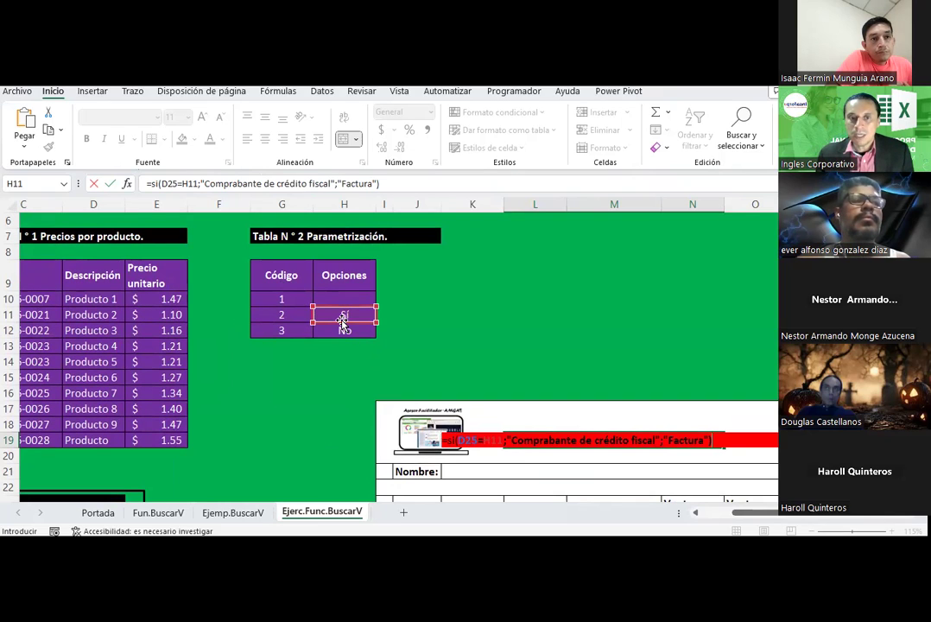
{"action": "scroll", "coordinate": [465, 346], "scroll_direction": "down", "scroll_amount": 1}
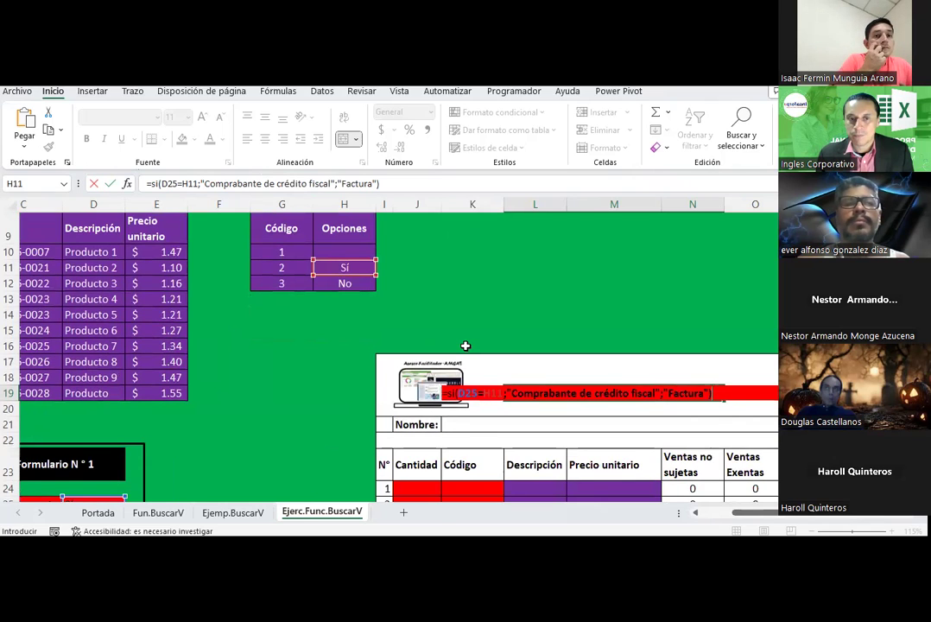
{"action": "scroll", "coordinate": [465, 346], "scroll_direction": "up", "scroll_amount": 1}
{"action": "scroll", "coordinate": [465, 345], "scroll_direction": "down", "scroll_amount": 1}
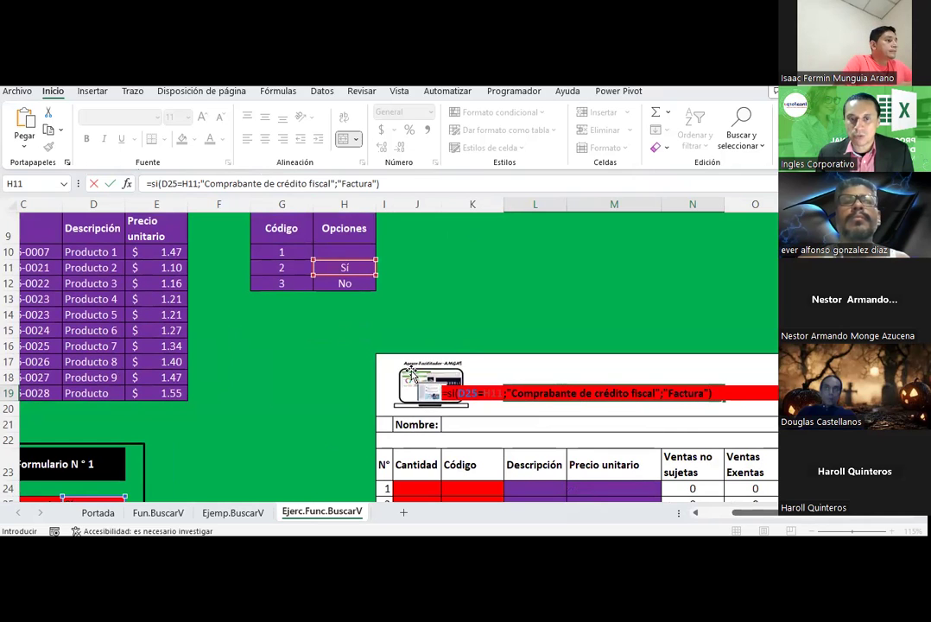
{"action": "scroll", "coordinate": [412, 373], "scroll_direction": "down", "scroll_amount": 1}
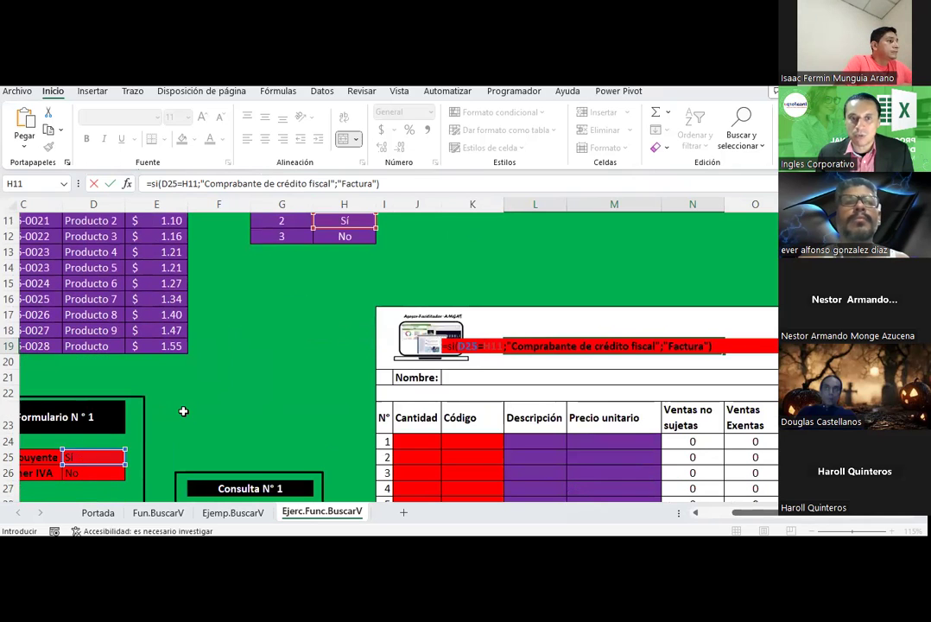
{"action": "scroll", "coordinate": [333, 282], "scroll_direction": "up", "scroll_amount": 1}
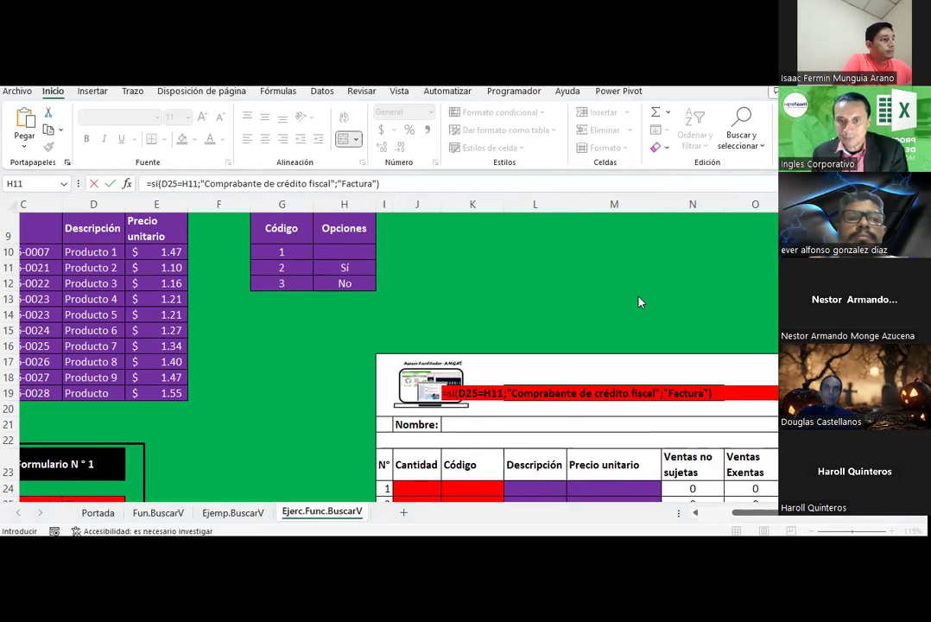
Commit the title formula and set Contribuyente in D25 to No.
{"action": "key", "text": "Return"}
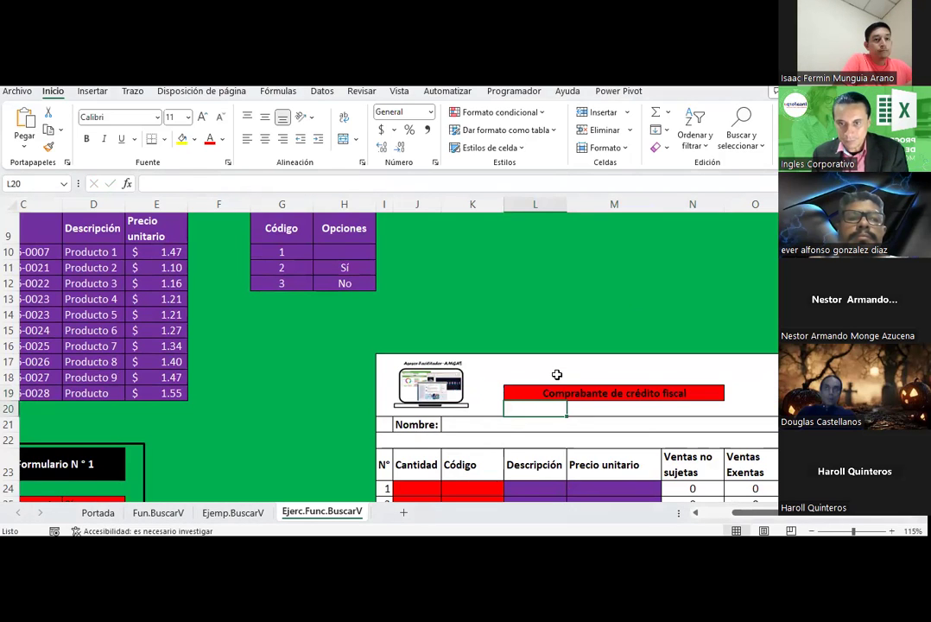
{"action": "scroll", "coordinate": [557, 374], "scroll_direction": "down", "scroll_amount": 1}
{"action": "left_click", "coordinate": [547, 347]}
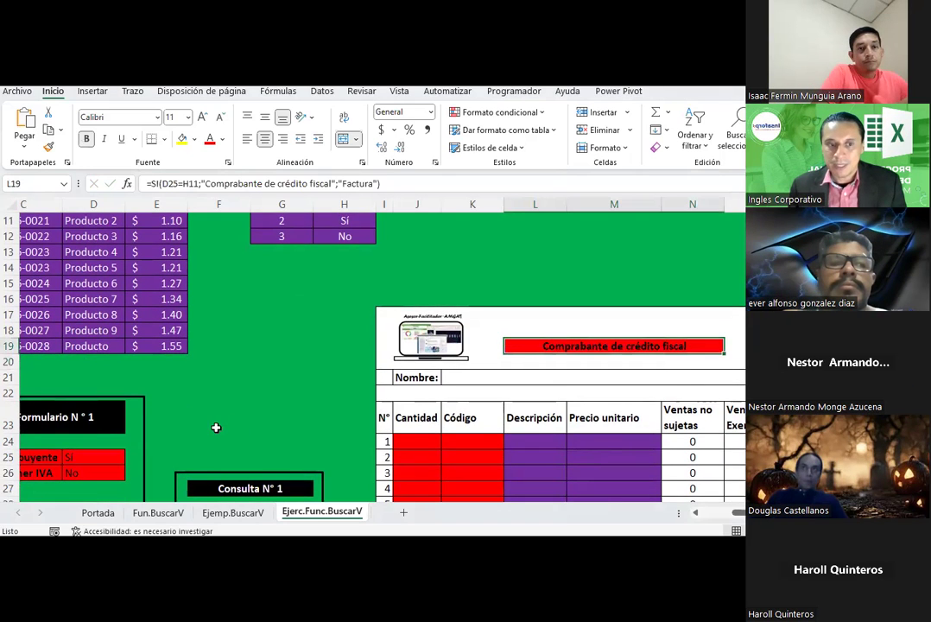
{"action": "scroll", "coordinate": [216, 427], "scroll_direction": "down", "scroll_amount": 1}
{"action": "left_click", "coordinate": [101, 407]}
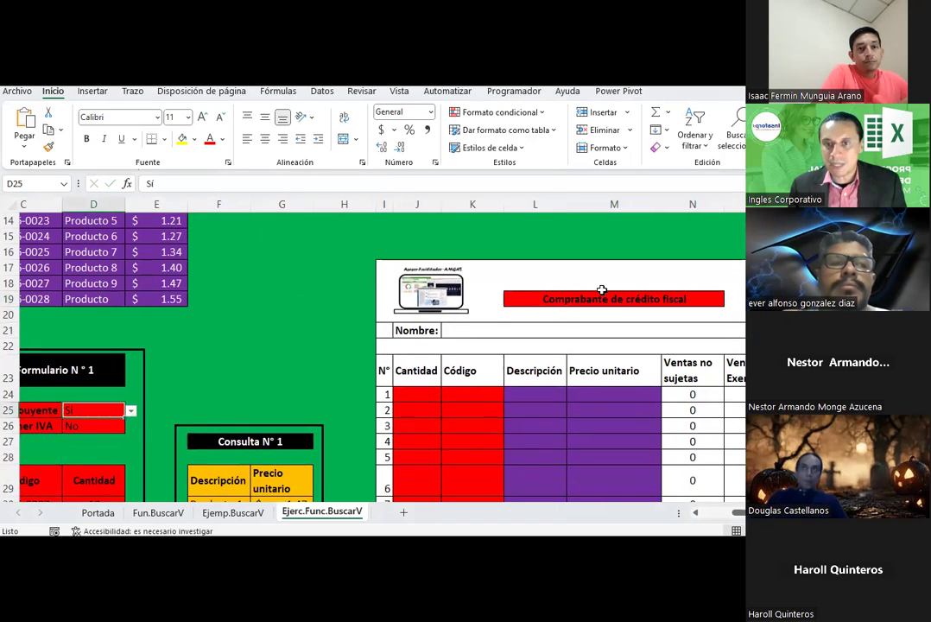
{"action": "left_click", "coordinate": [130, 414]}
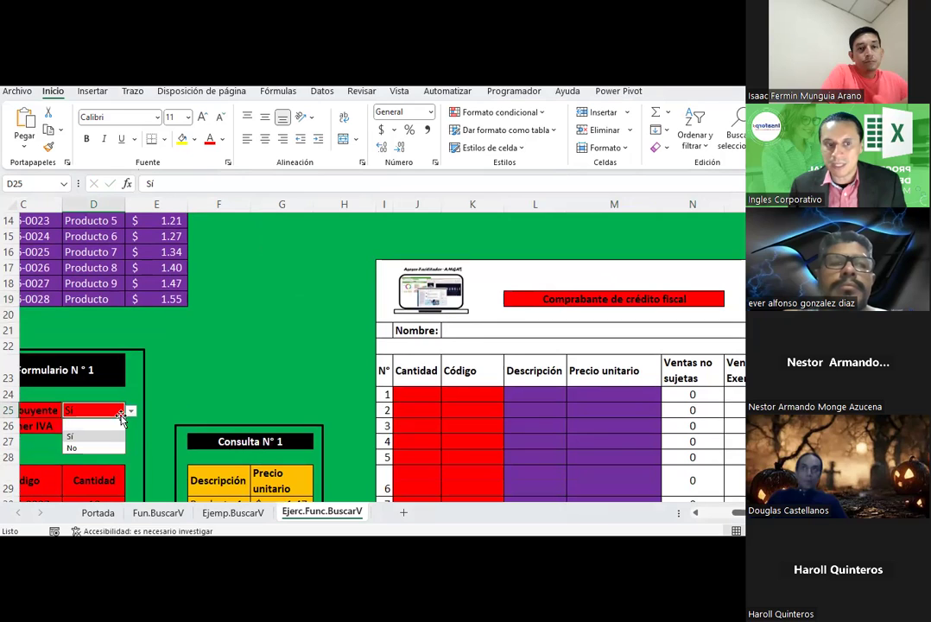
{"action": "left_click", "coordinate": [76, 443]}
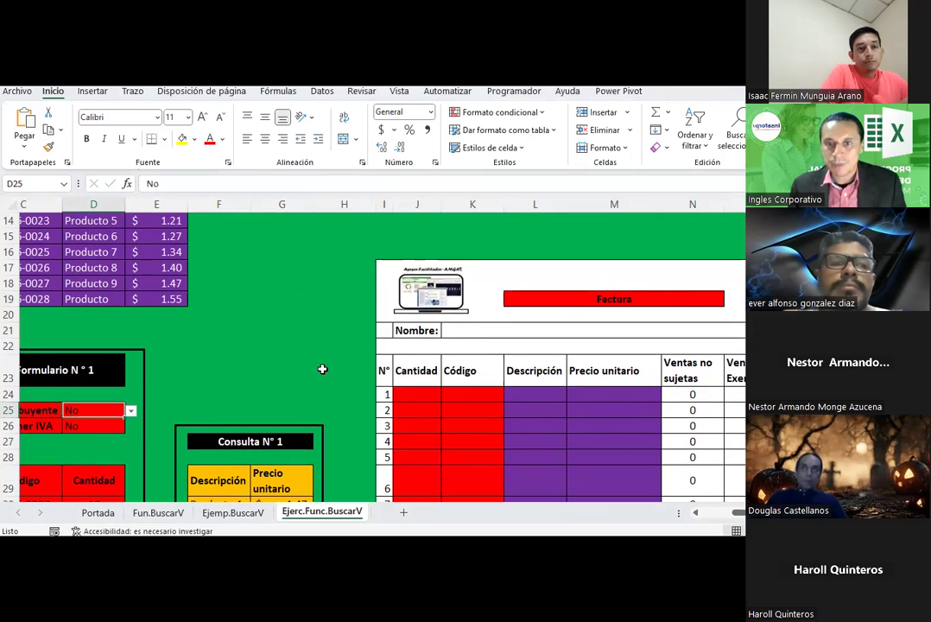
Verify the L19 title formula now displays Factura.
{"action": "left_click", "coordinate": [610, 298]}
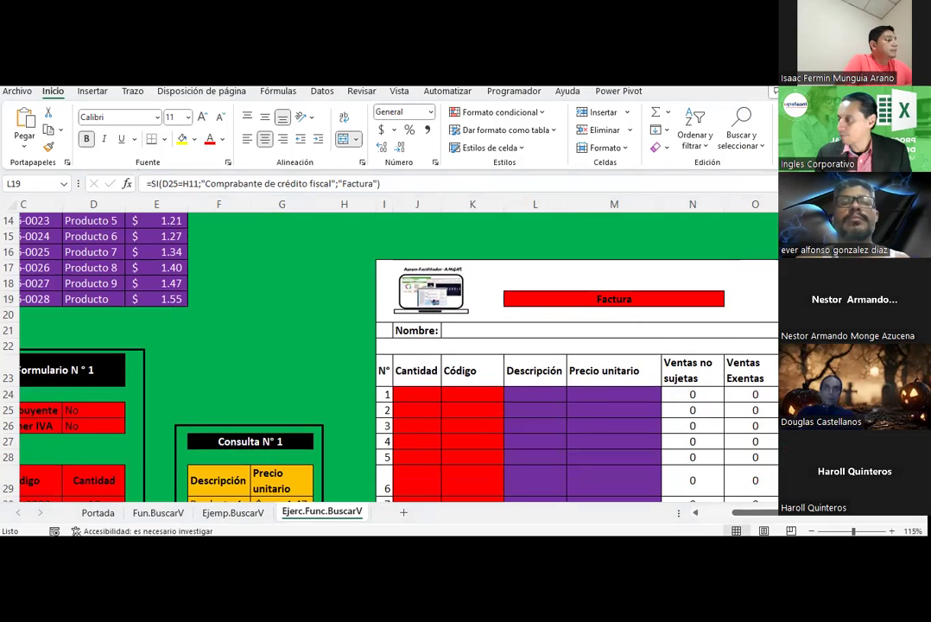
{"action": "left_click", "coordinate": [614, 299]}
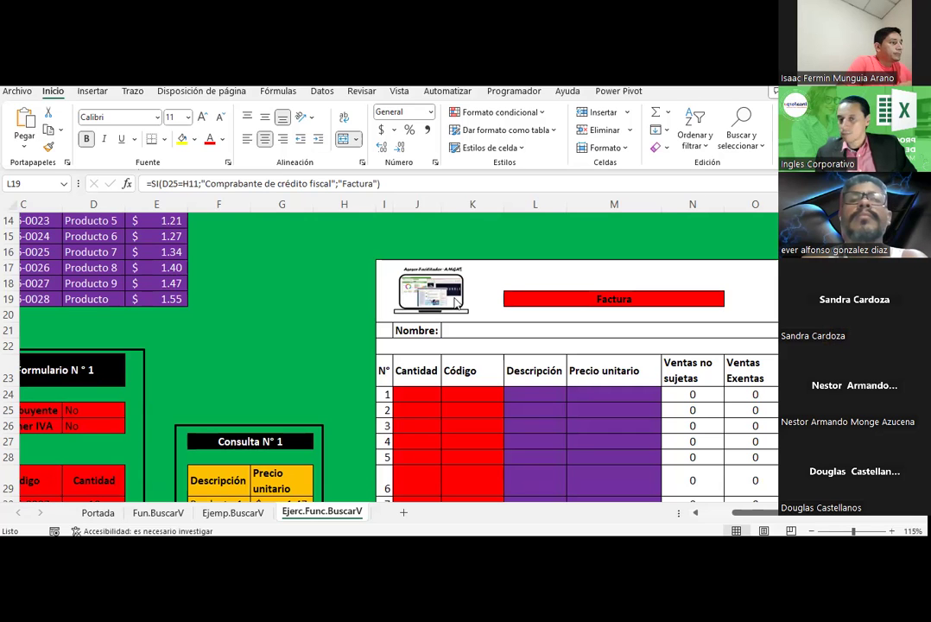
{"action": "left_click", "coordinate": [597, 284]}
{"action": "scroll", "coordinate": [597, 284], "scroll_direction": "down", "scroll_amount": 2}
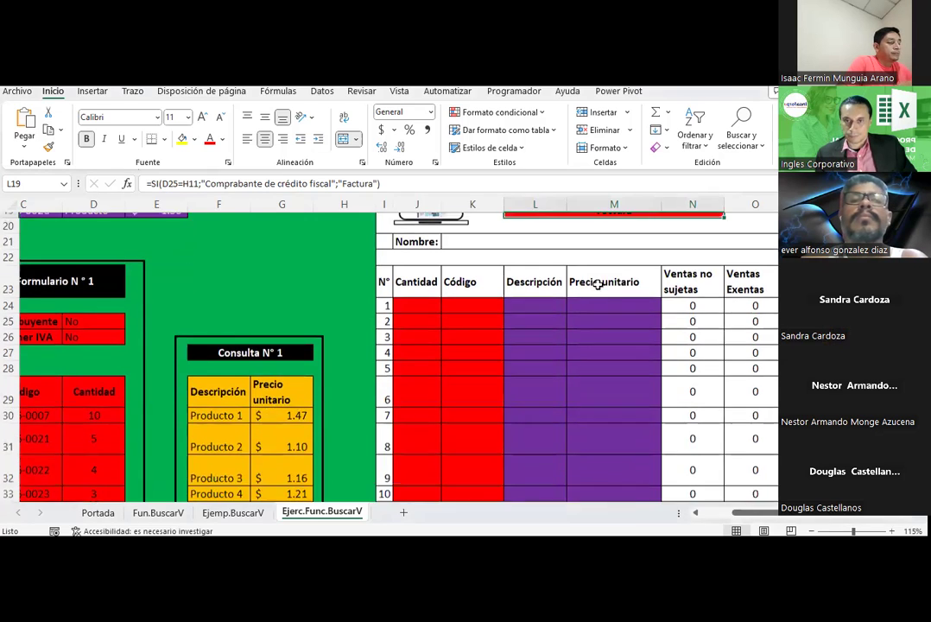
{"action": "scroll", "coordinate": [597, 285], "scroll_direction": "up", "scroll_amount": 1}
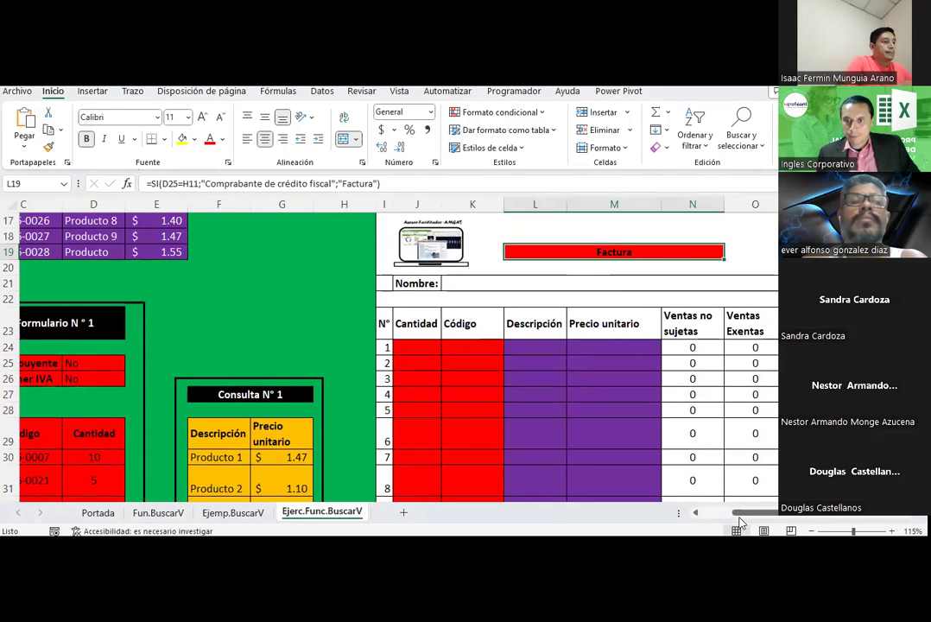
{"action": "left_click_drag", "start_coordinate": [740, 512], "coordinate": [713, 512]}
{"action": "left_click", "coordinate": [607, 283]}
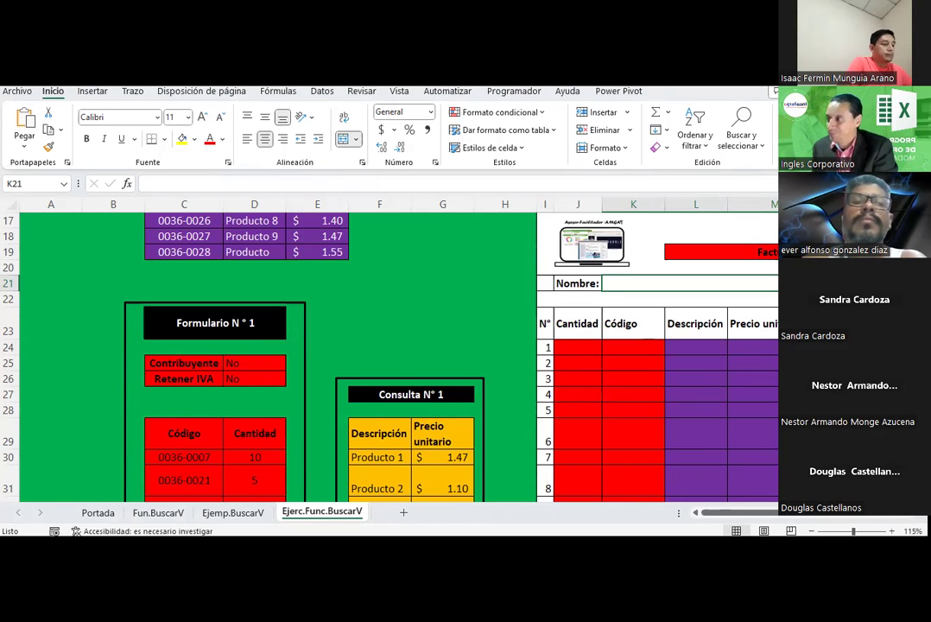
{"action": "left_click", "coordinate": [710, 253]}
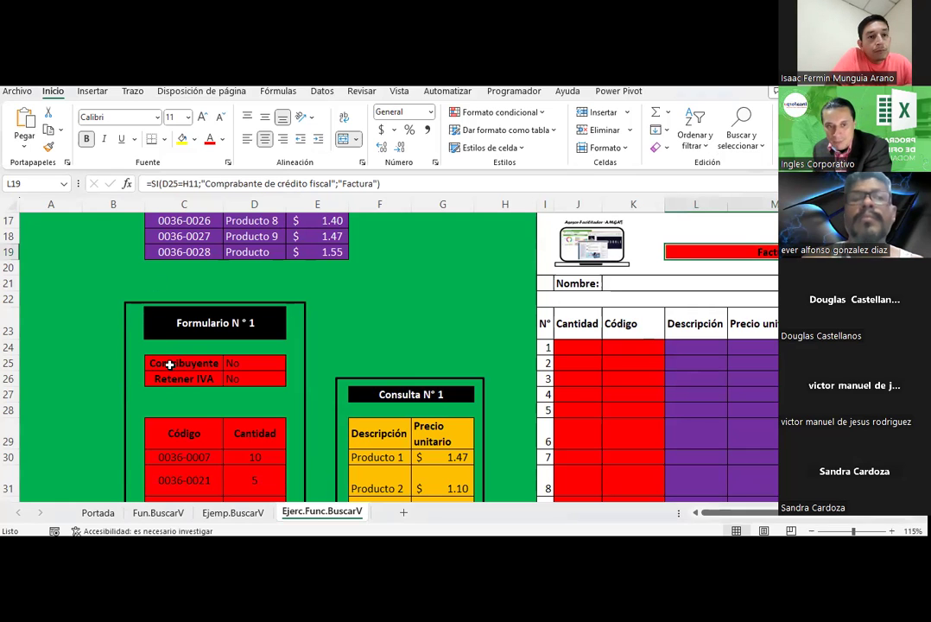
Copy C25's red label format onto C24 and D24 with Format Painter.
{"action": "left_click_drag", "start_coordinate": [169, 364], "coordinate": [196, 363]}
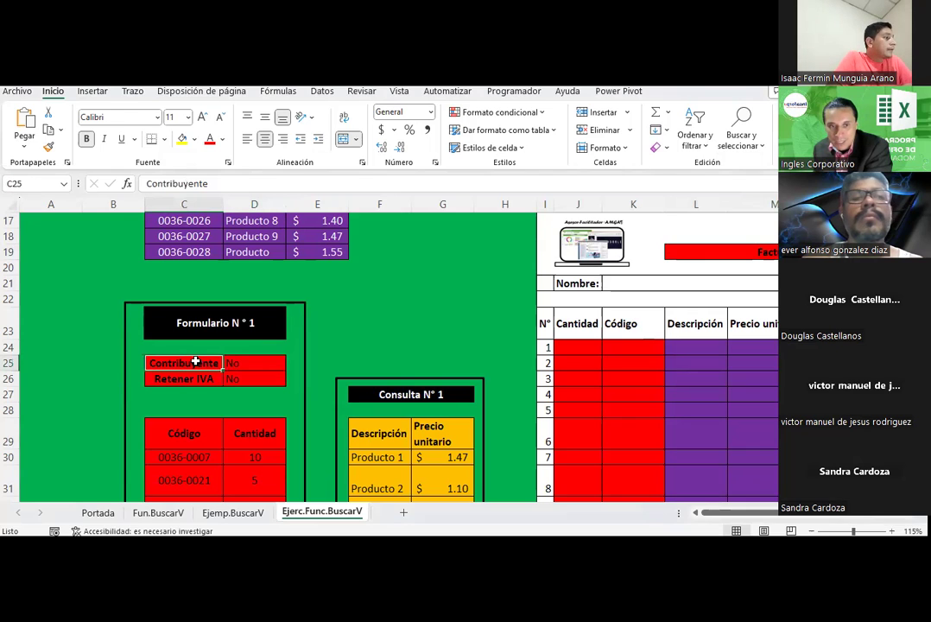
{"action": "left_click", "coordinate": [48, 146]}
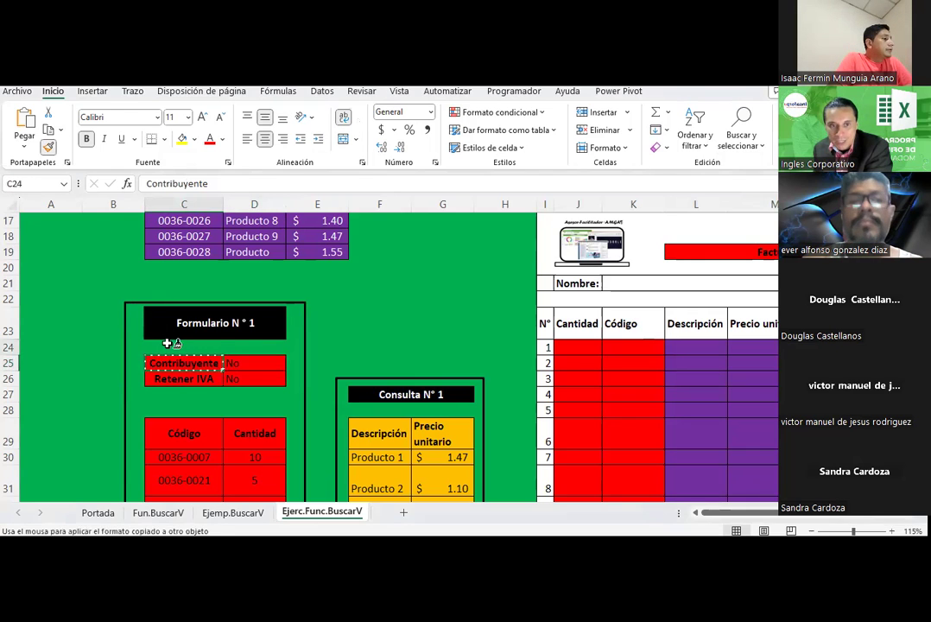
{"action": "left_click", "coordinate": [171, 346]}
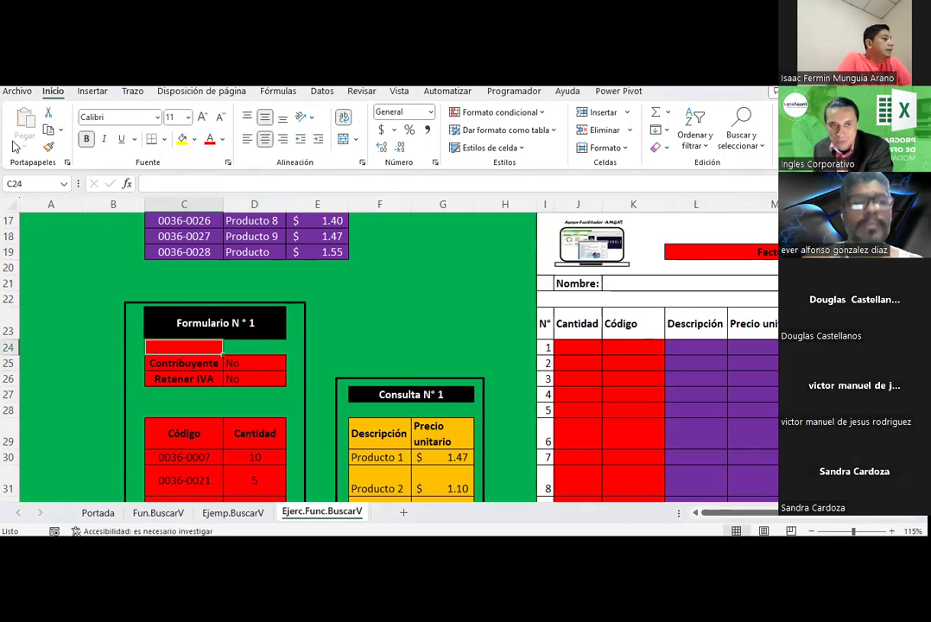
{"action": "left_click", "coordinate": [48, 146]}
{"action": "left_click", "coordinate": [250, 349]}
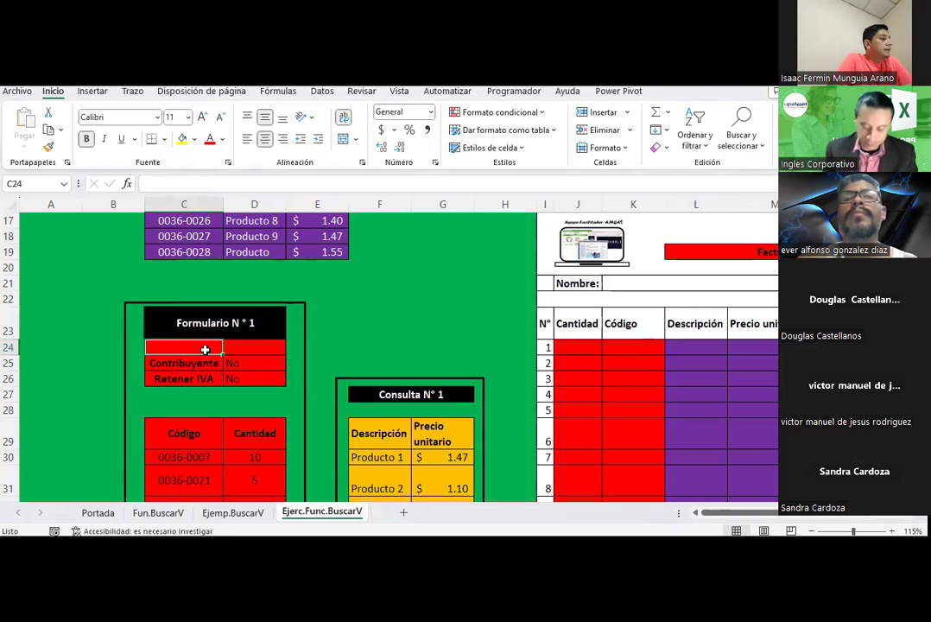
Label C24 Nombre, enter the customer's name in D24, and widen column D.
{"action": "type", "text": "NOmbre"}
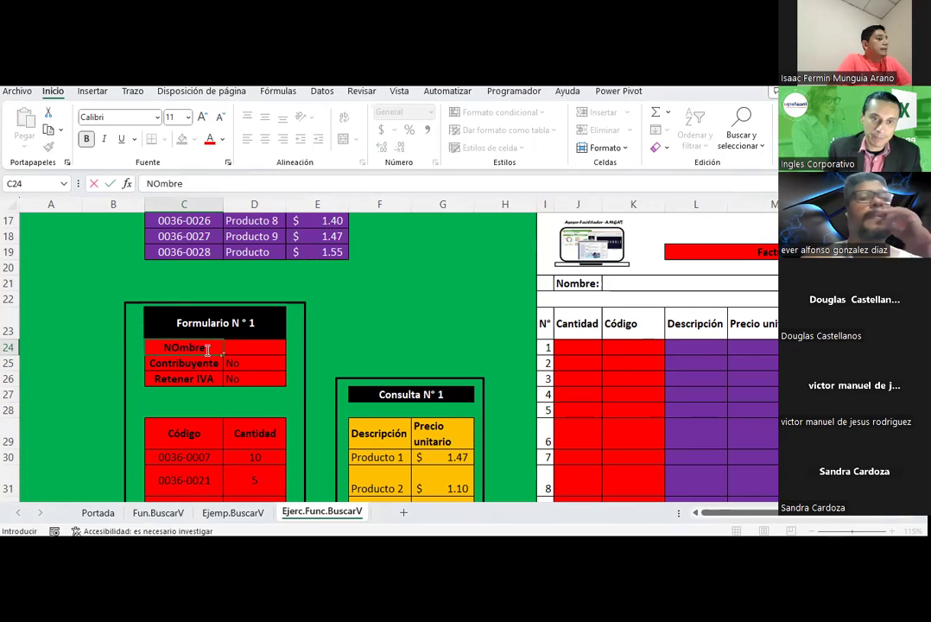
{"action": "key", "text": "Return"}
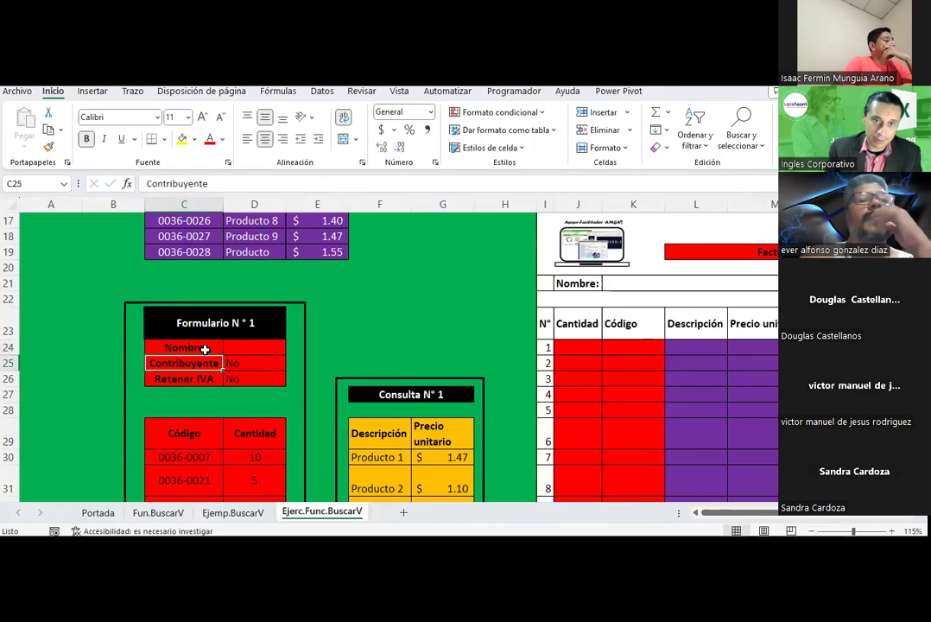
{"action": "left_click", "coordinate": [247, 347]}
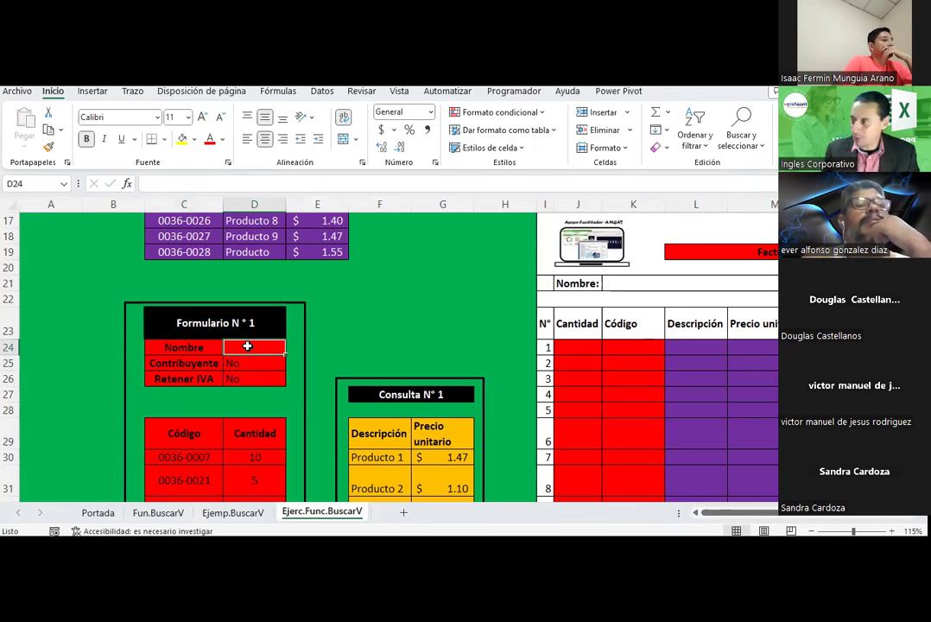
{"action": "type", "text": "Loida Saravia"}
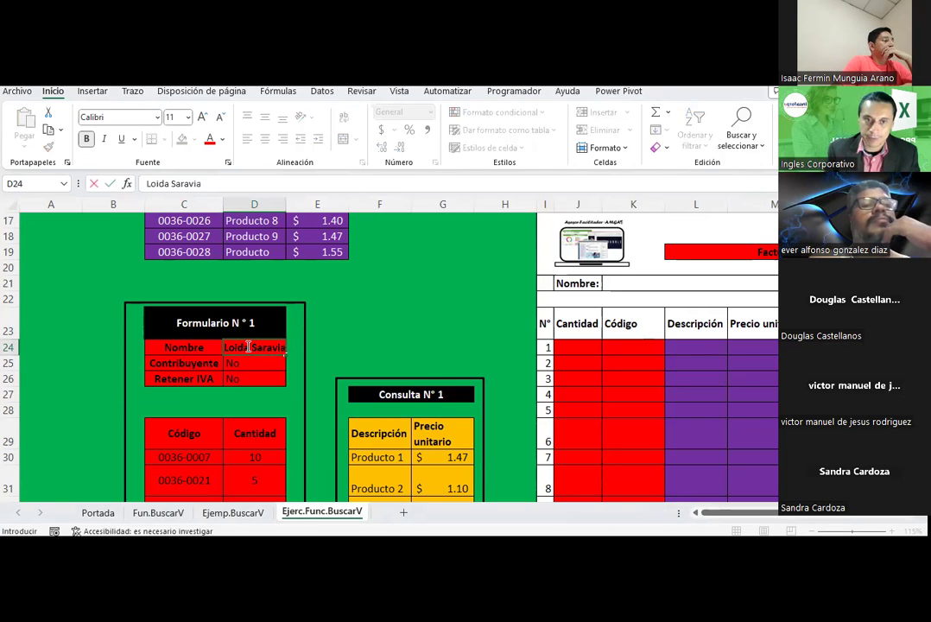
{"action": "key", "text": "Return"}
{"action": "left_click", "coordinate": [250, 352]}
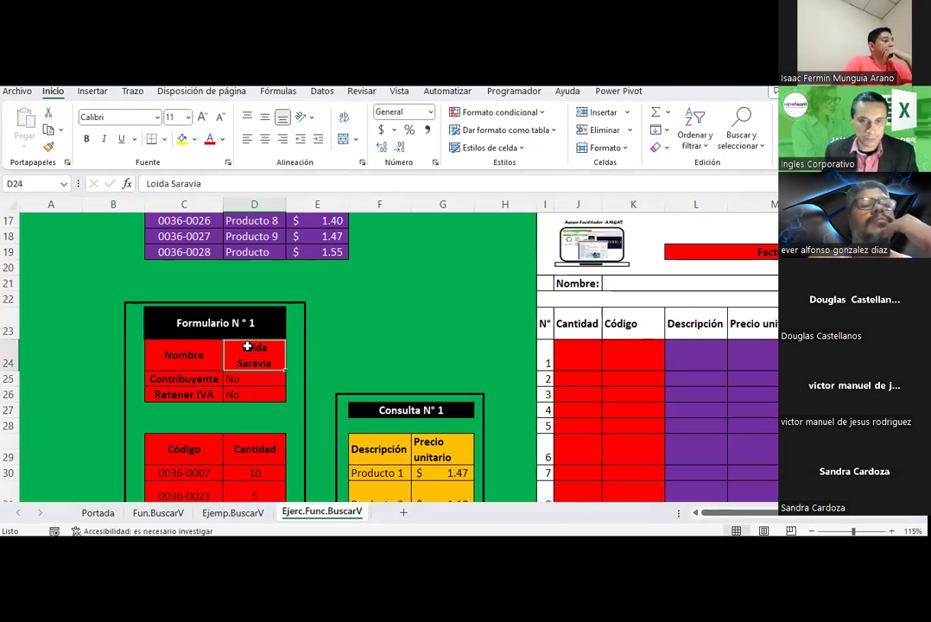
{"action": "left_click_drag", "start_coordinate": [286, 203], "coordinate": [314, 203]}
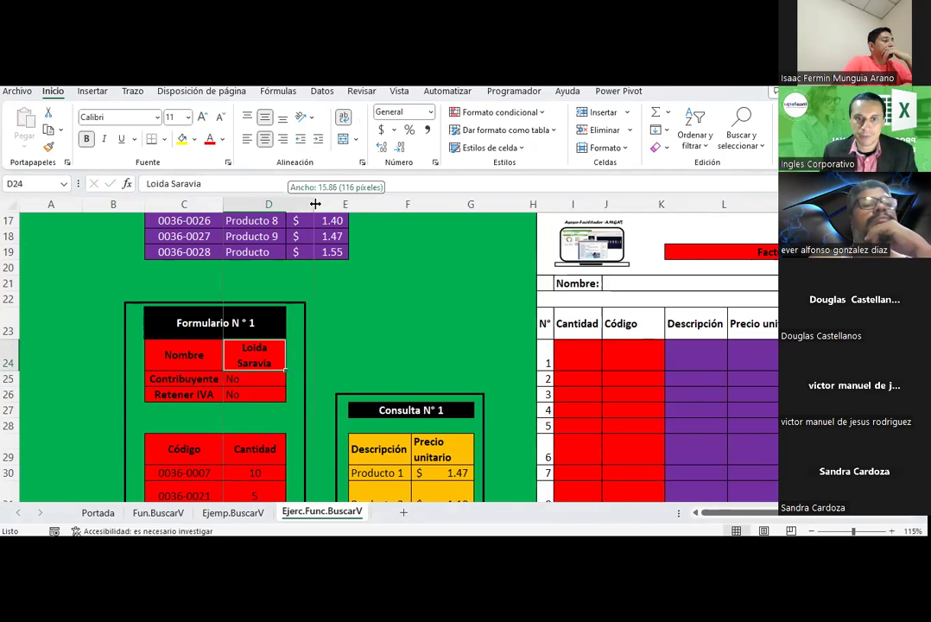
Restore row 24 to its standard height.
{"action": "left_click_drag", "start_coordinate": [7, 370], "coordinate": [7, 355]}
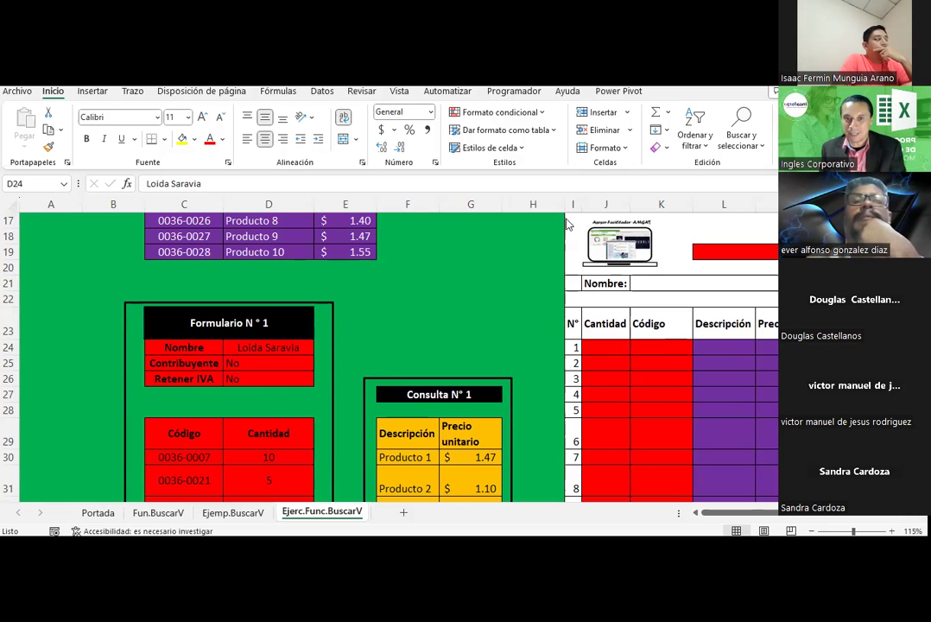
{"action": "scroll", "coordinate": [368, 318], "scroll_direction": "down", "scroll_amount": 3}
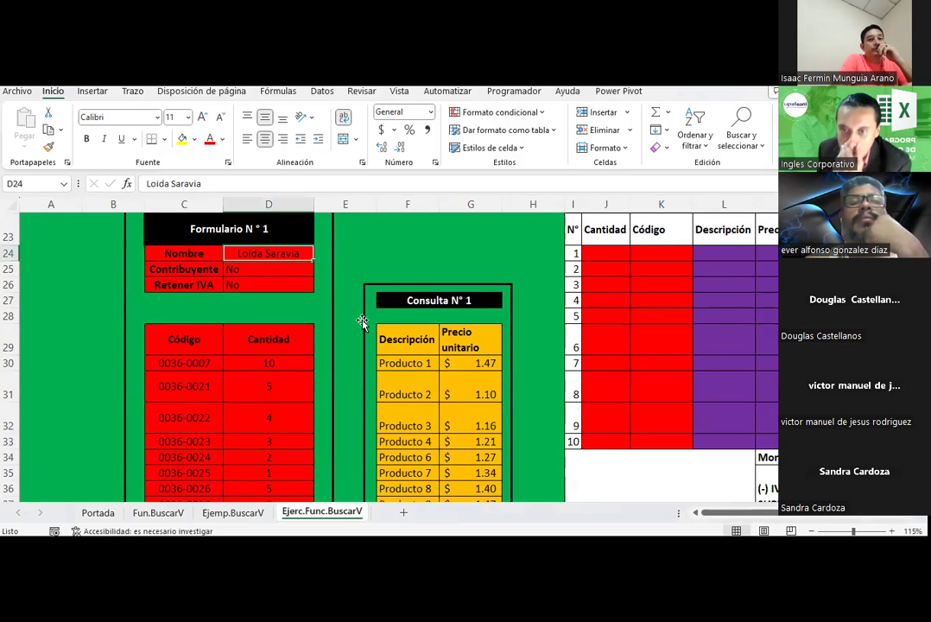
{"action": "scroll", "coordinate": [359, 318], "scroll_direction": "up", "scroll_amount": 3}
{"action": "left_click", "coordinate": [639, 285]}
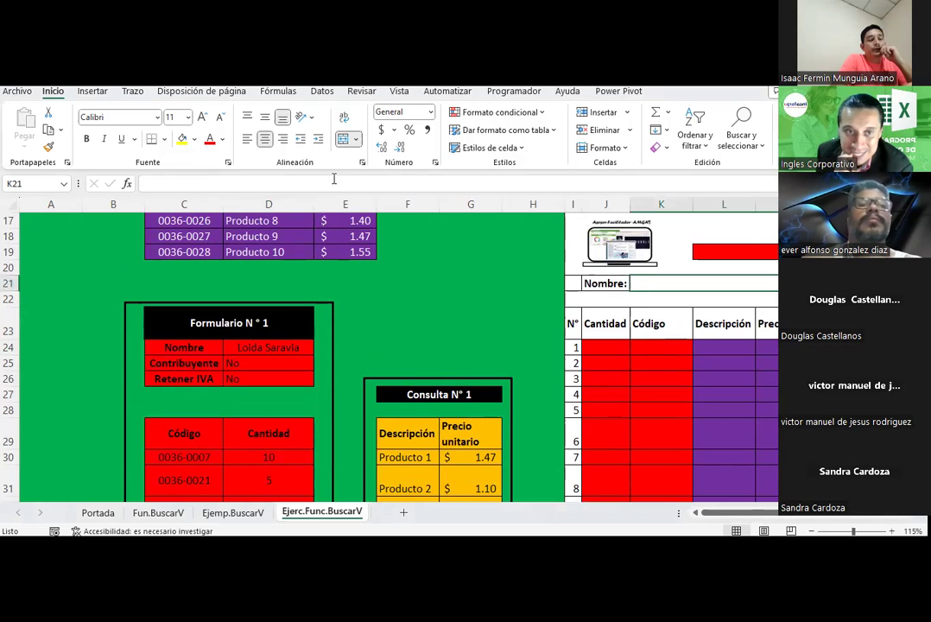
{"action": "left_click", "coordinate": [194, 140]}
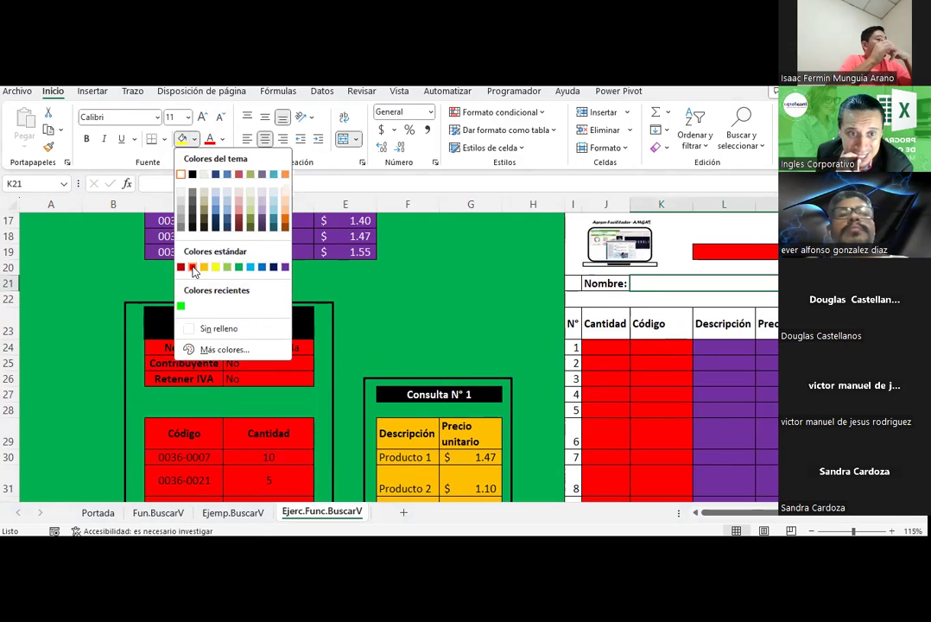
{"action": "left_click", "coordinate": [190, 267]}
{"action": "scroll", "coordinate": [656, 328], "scroll_direction": "down", "scroll_amount": 2}
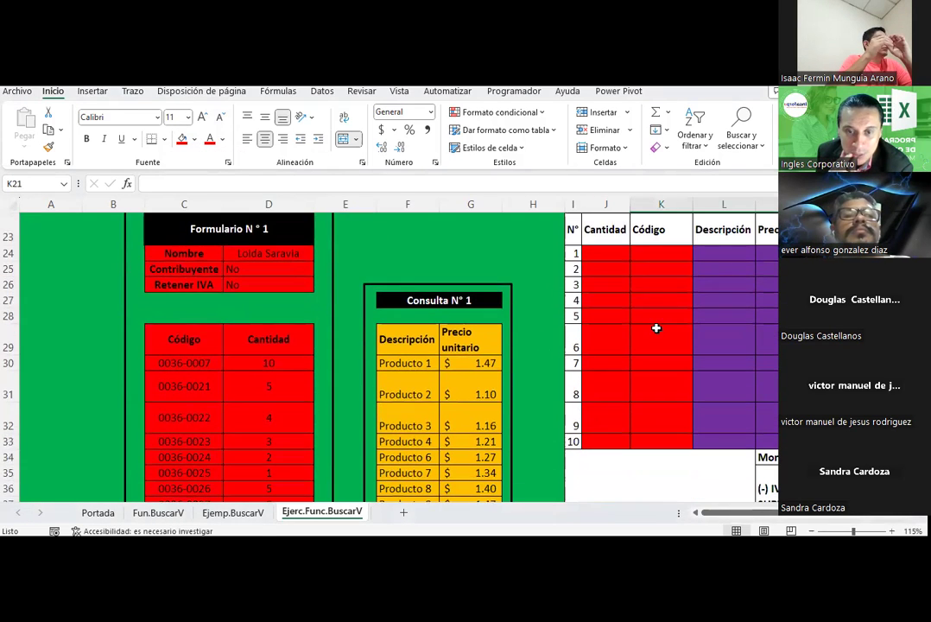
{"action": "scroll", "coordinate": [380, 285], "scroll_direction": "up", "scroll_amount": 1}
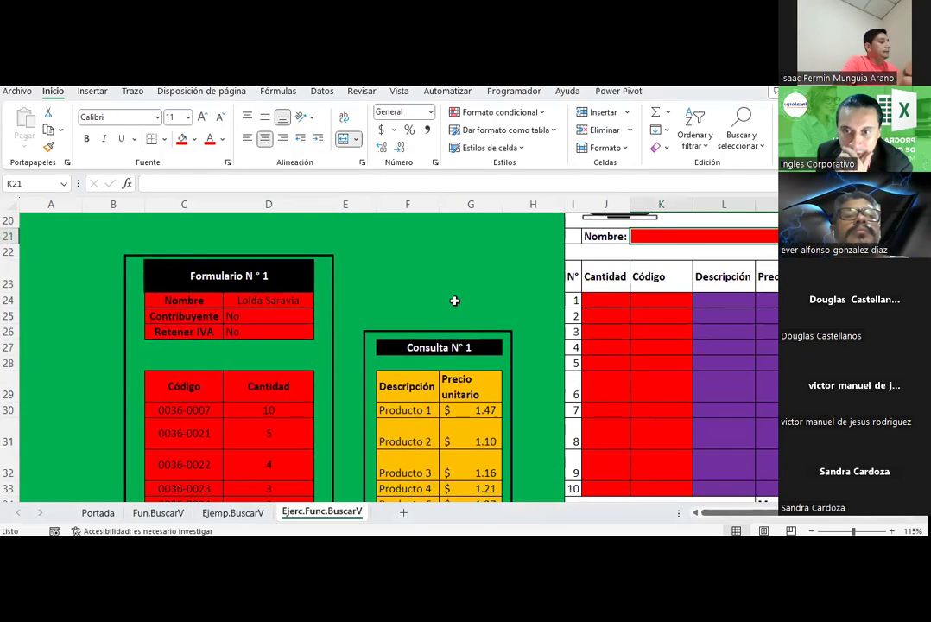
{"action": "scroll", "coordinate": [574, 322], "scroll_direction": "up", "scroll_amount": 1}
{"action": "left_click", "coordinate": [661, 347]}
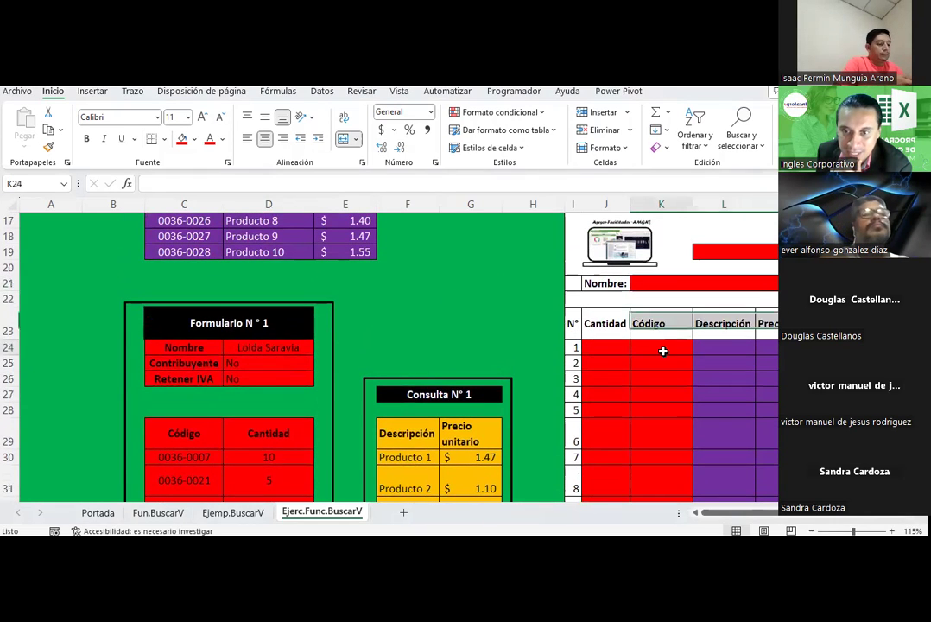
{"action": "left_click", "coordinate": [728, 251]}
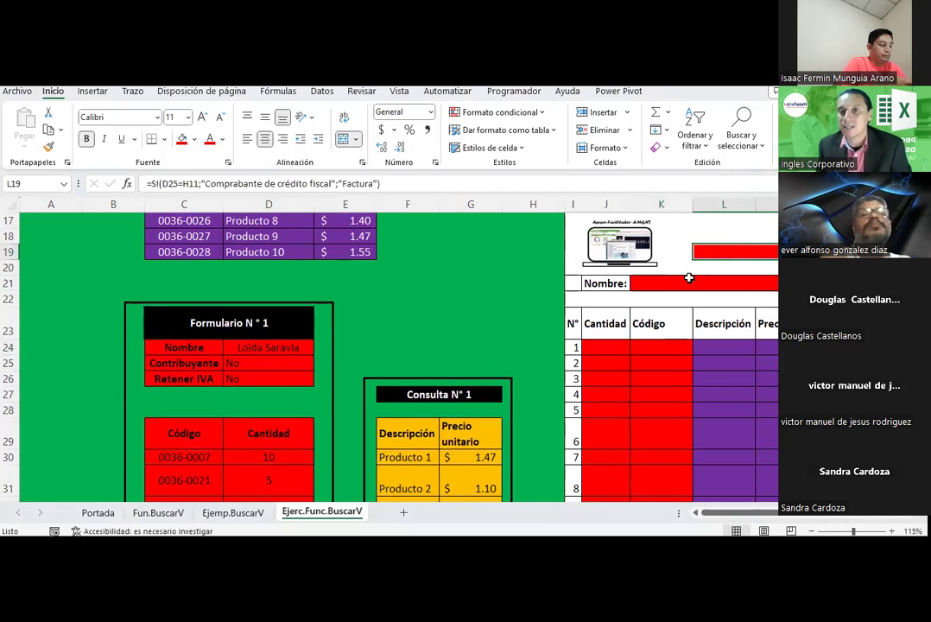
{"action": "left_click", "coordinate": [231, 348]}
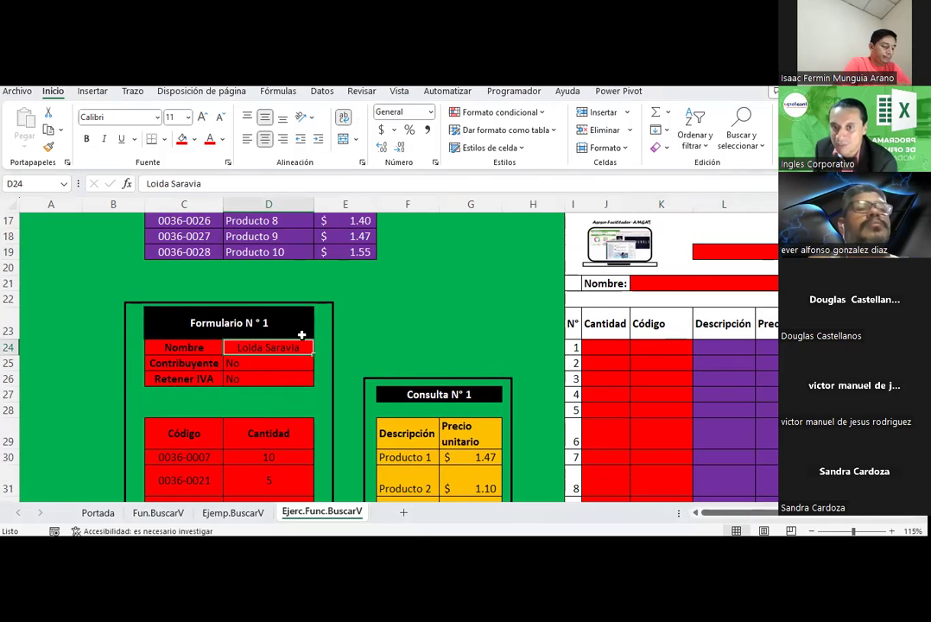
Enter =D30 in J24 and fill the Cantidad column down to J33.
{"action": "left_click", "coordinate": [605, 349]}
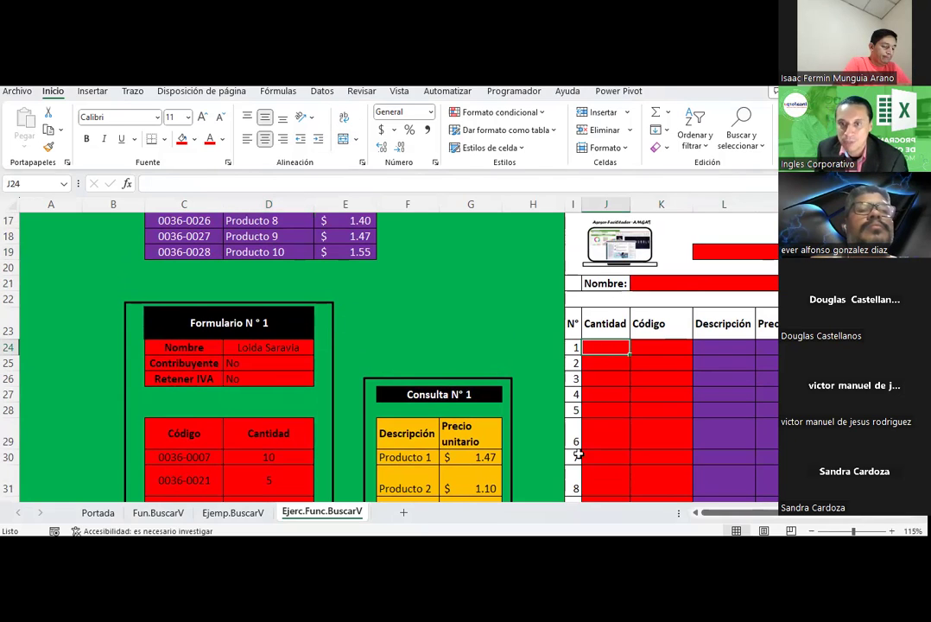
{"action": "type", "text": "="}
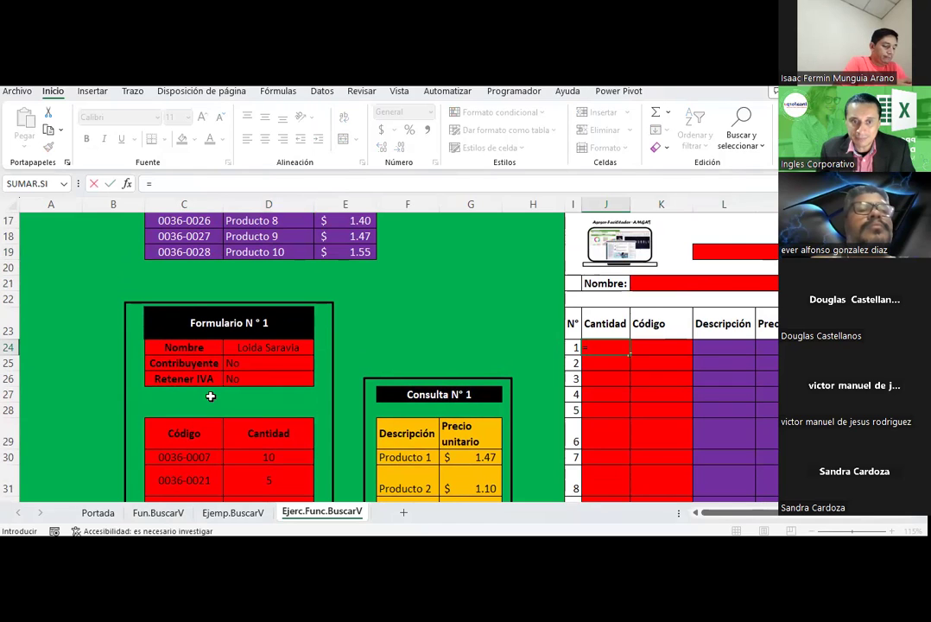
{"action": "scroll", "coordinate": [210, 395], "scroll_direction": "down", "scroll_amount": 2}
{"action": "left_click", "coordinate": [257, 360]}
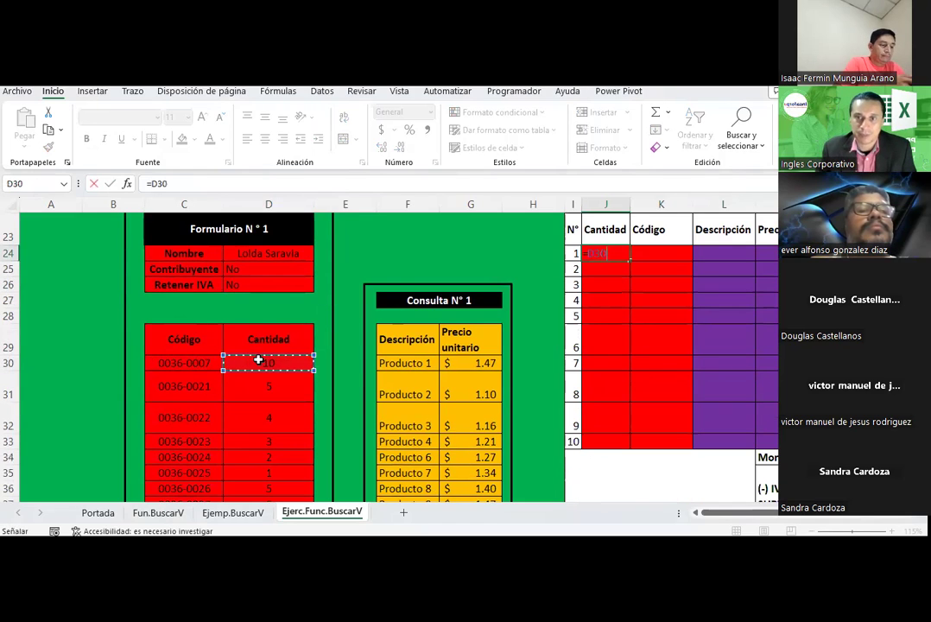
{"action": "key", "text": "Return"}
{"action": "left_click", "coordinate": [627, 254]}
{"action": "double_click", "coordinate": [629, 261]}
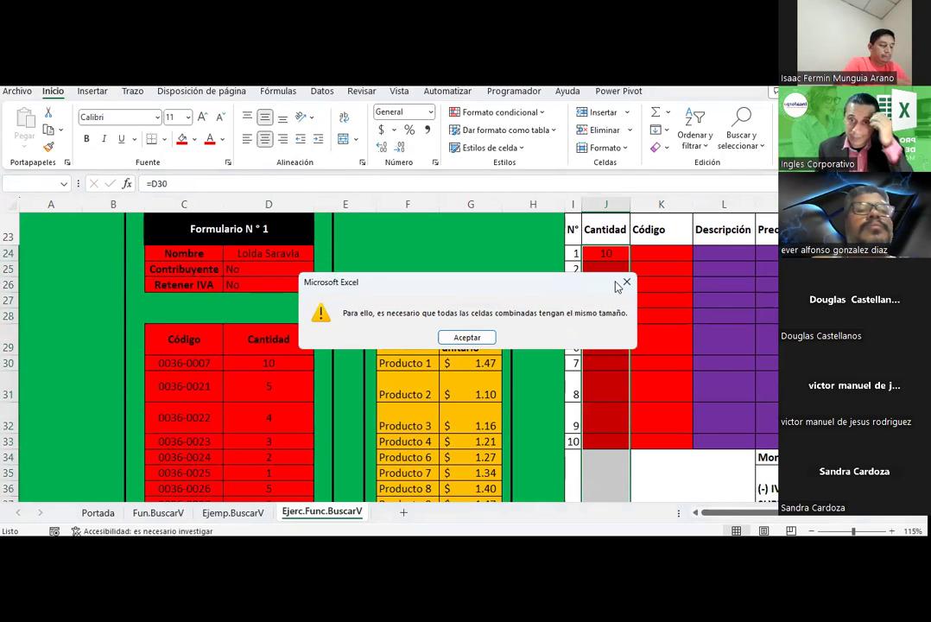
{"action": "key", "text": "Return"}
{"action": "left_click_drag", "start_coordinate": [627, 260], "coordinate": [613, 441]}
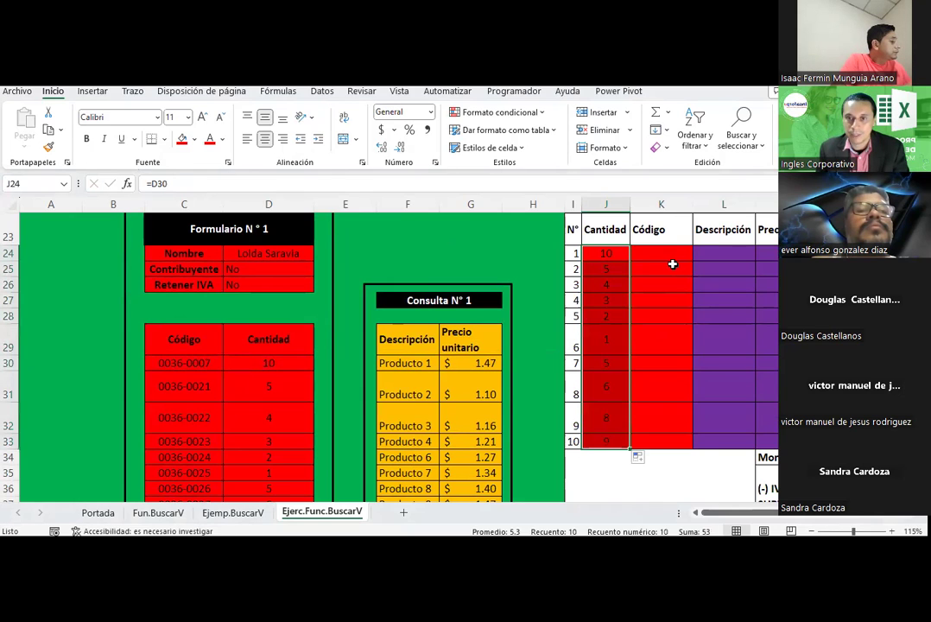
Enter =C30 in K24 and fill the Código column down to K33.
{"action": "left_click", "coordinate": [667, 251]}
{"action": "type", "text": "="}
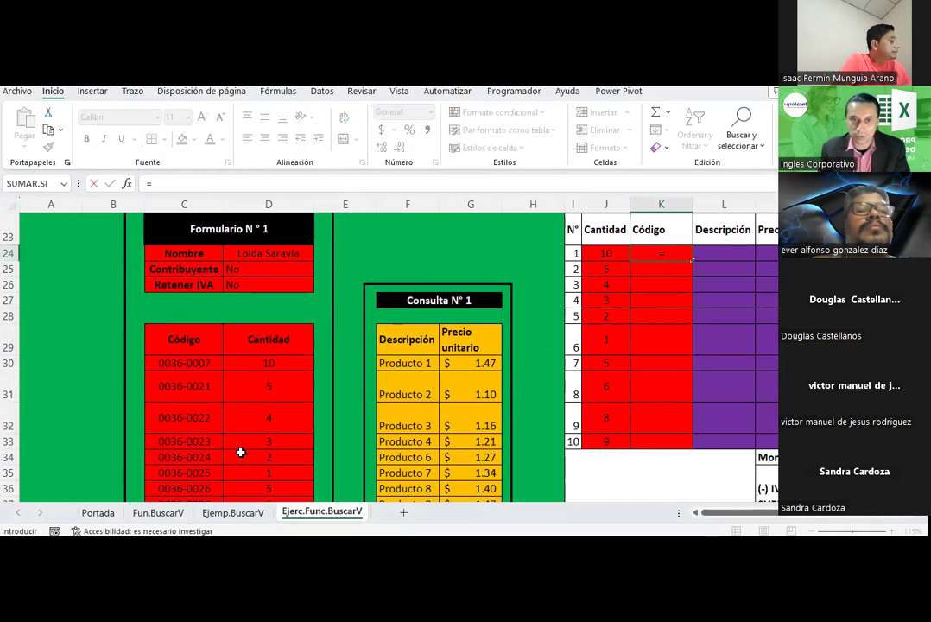
{"action": "left_click", "coordinate": [168, 364]}
{"action": "key", "text": "Return"}
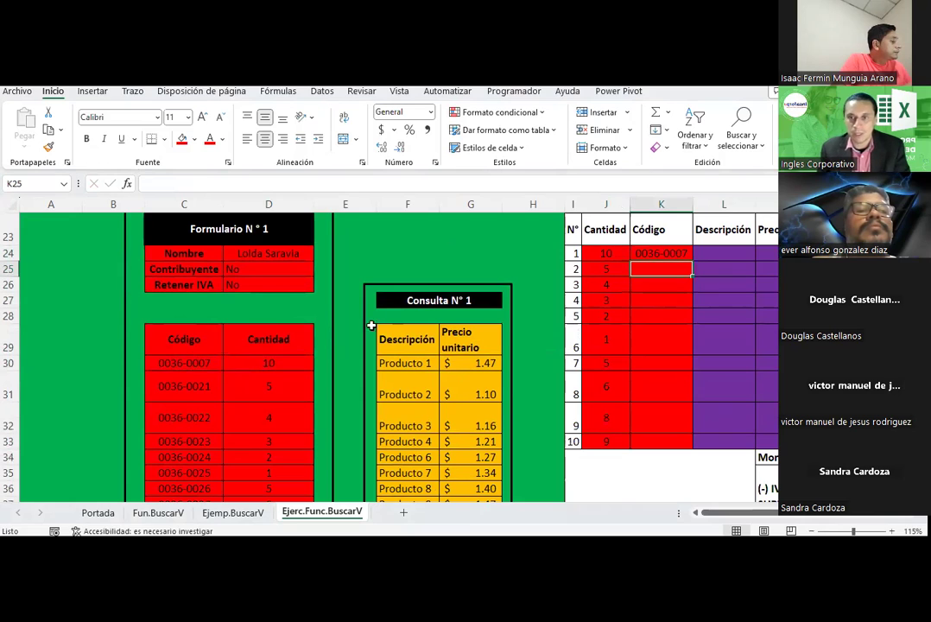
{"action": "left_click", "coordinate": [677, 254]}
{"action": "left_click_drag", "start_coordinate": [693, 261], "coordinate": [671, 442]}
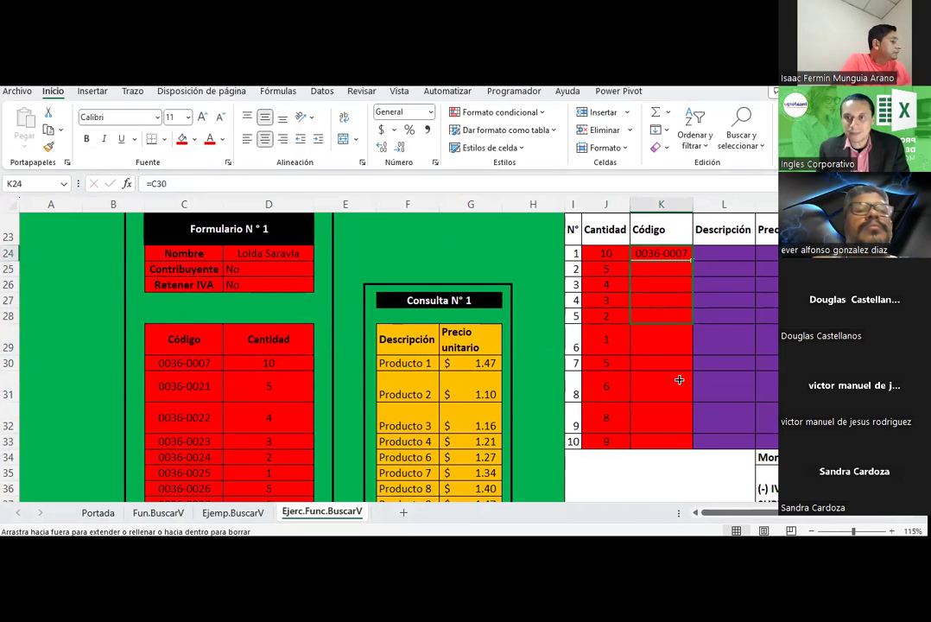
{"action": "left_click", "coordinate": [738, 251]}
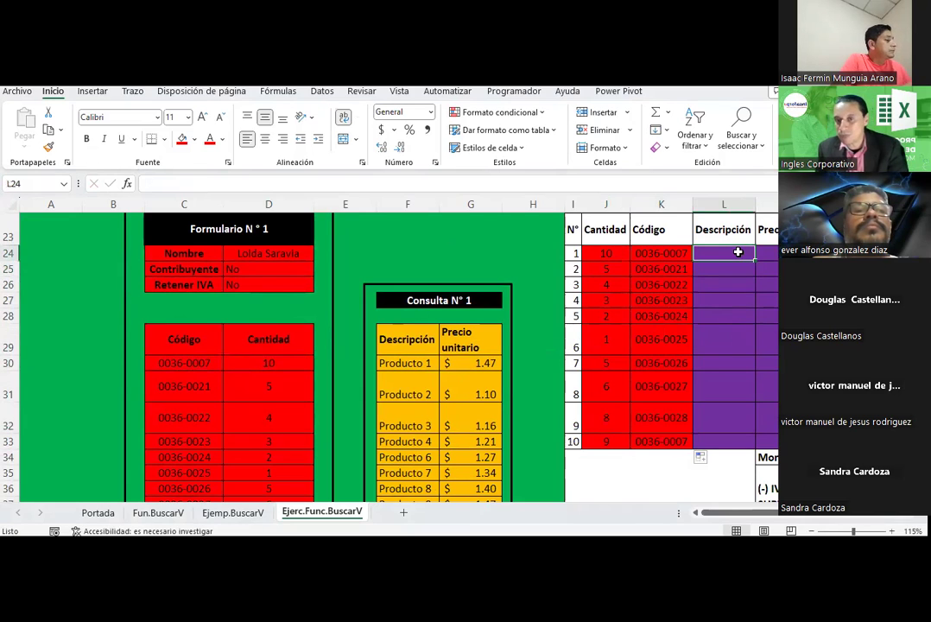
Pick BUSCARV from Insert Function for Descripción cell L24.
{"action": "scroll", "coordinate": [834, 516], "scroll_direction": "right", "scroll_amount": 2}
{"action": "scroll", "coordinate": [833, 516], "scroll_direction": "right", "scroll_amount": 1}
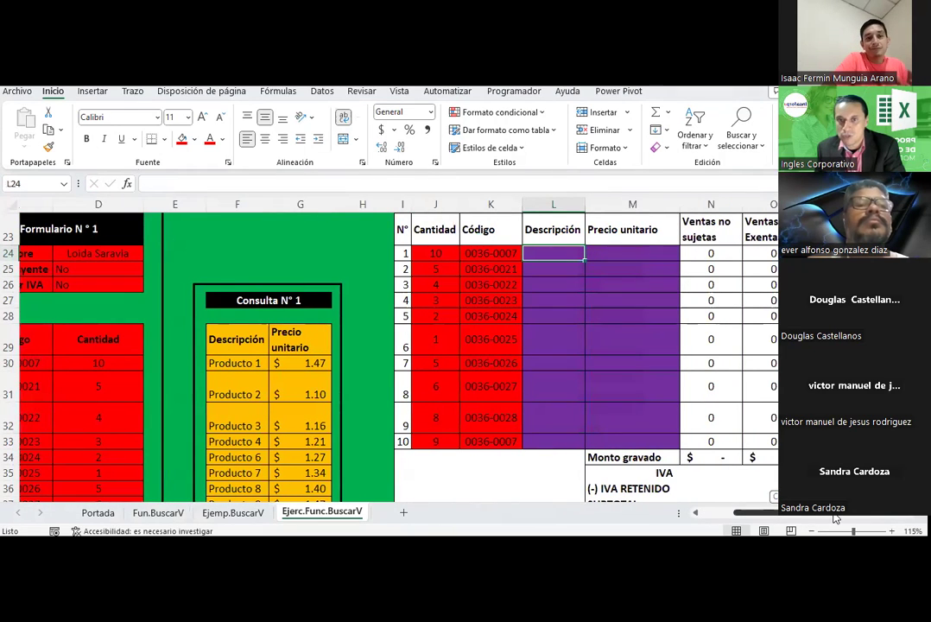
{"action": "left_click", "coordinate": [455, 256]}
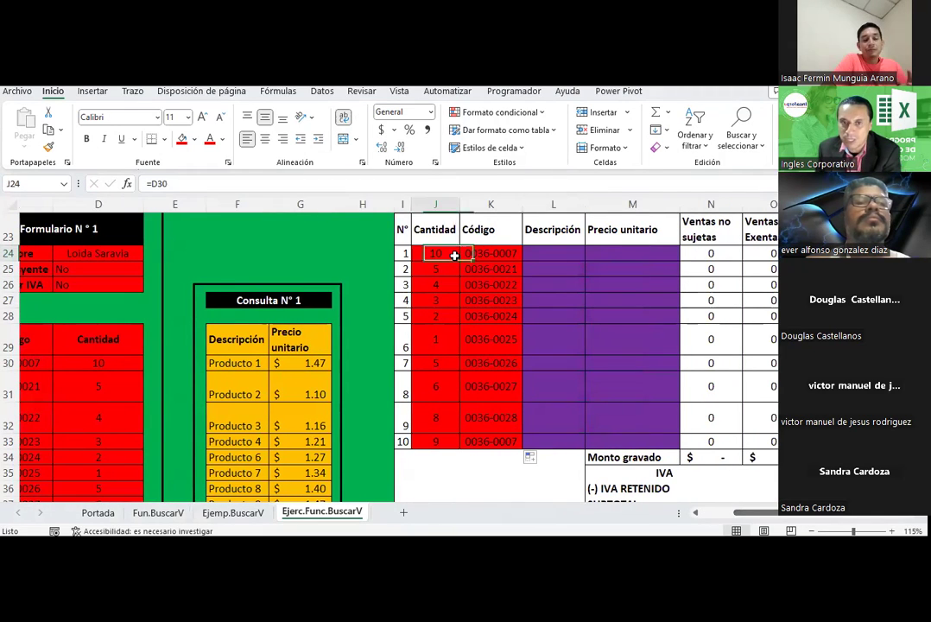
{"action": "left_click", "coordinate": [535, 251]}
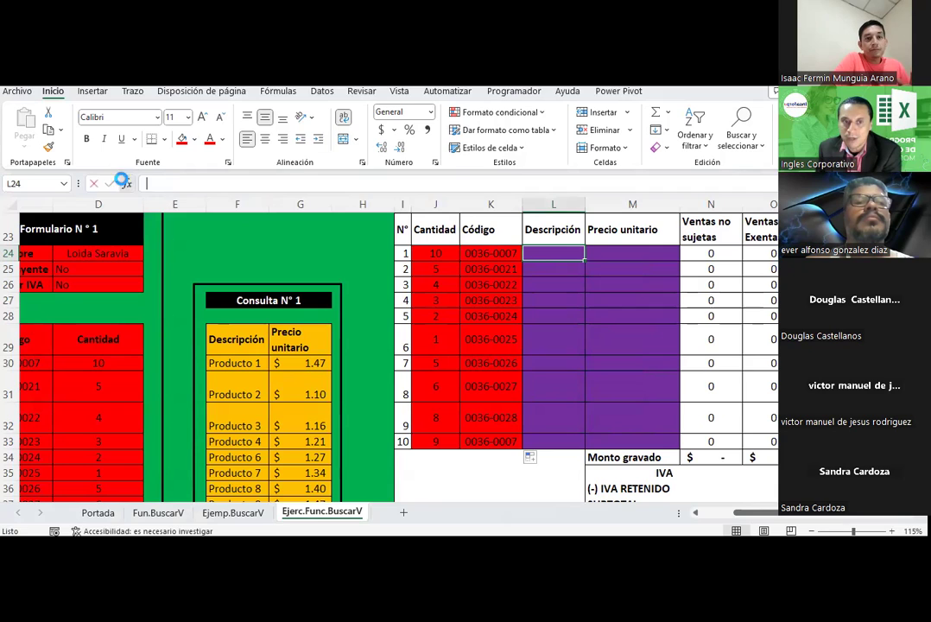
{"action": "left_click", "coordinate": [126, 183]}
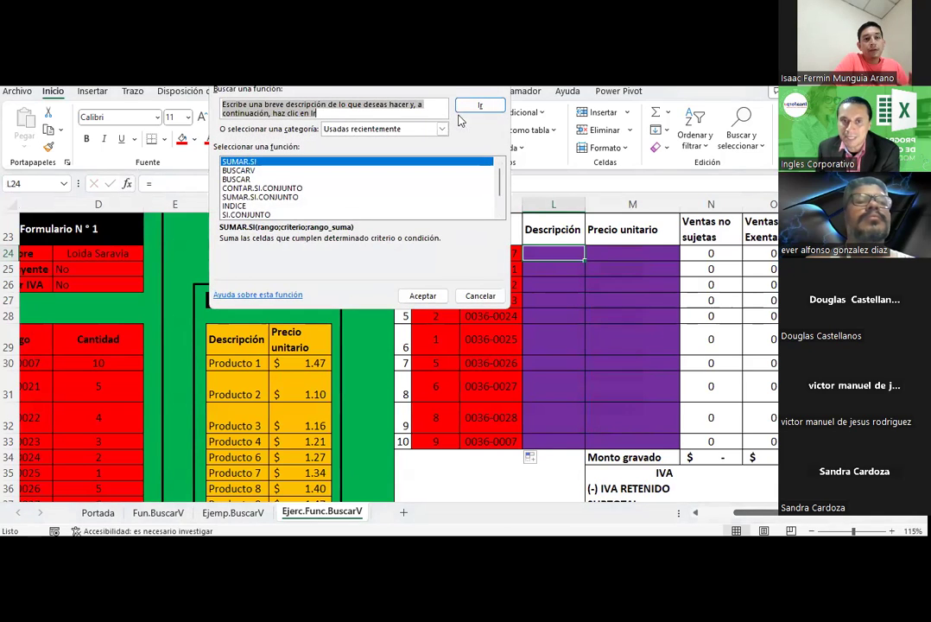
{"action": "key", "text": "Escape"}
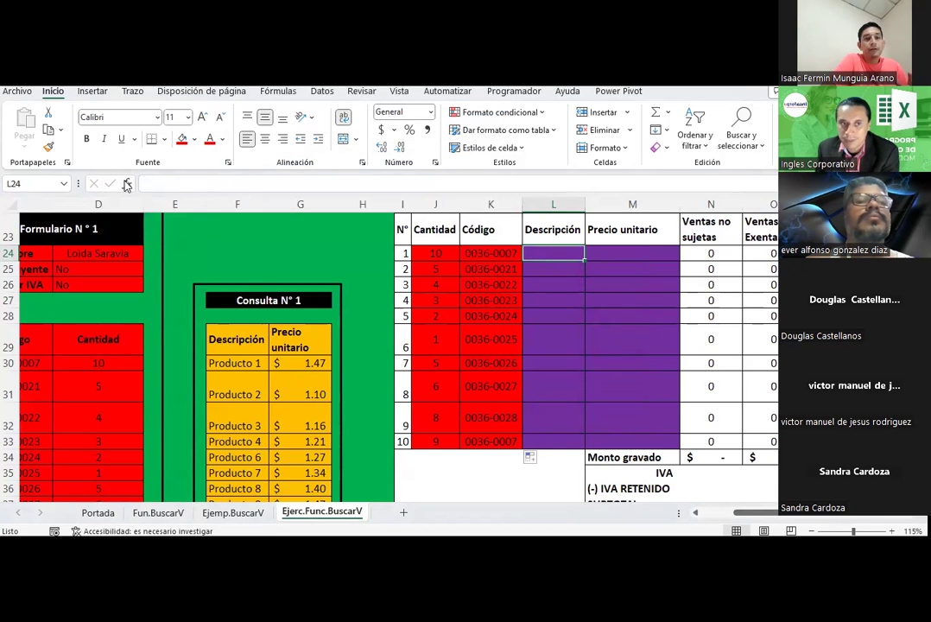
{"action": "left_click", "coordinate": [126, 184]}
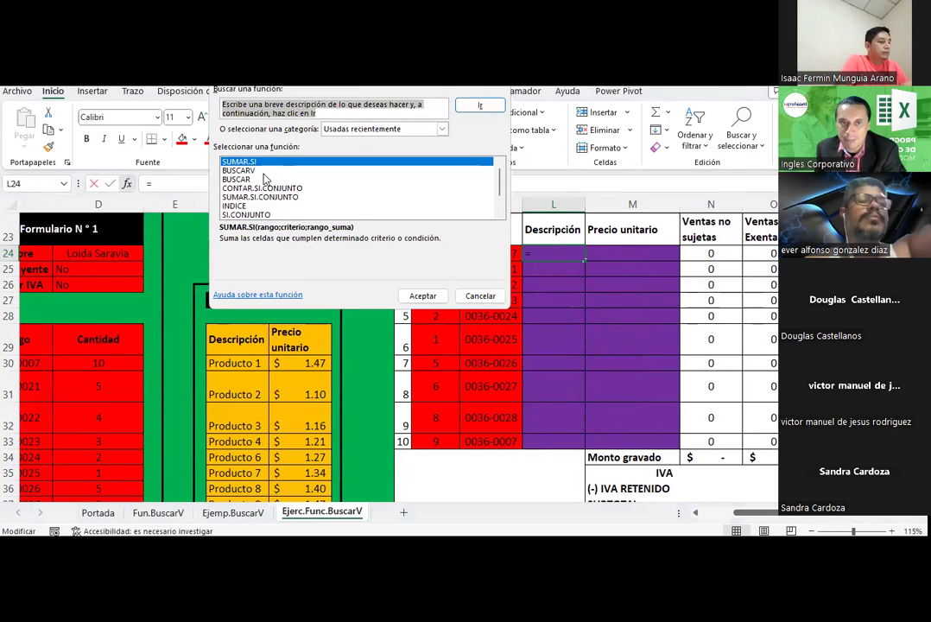
{"action": "left_click", "coordinate": [238, 171]}
{"action": "double_click", "coordinate": [240, 172]}
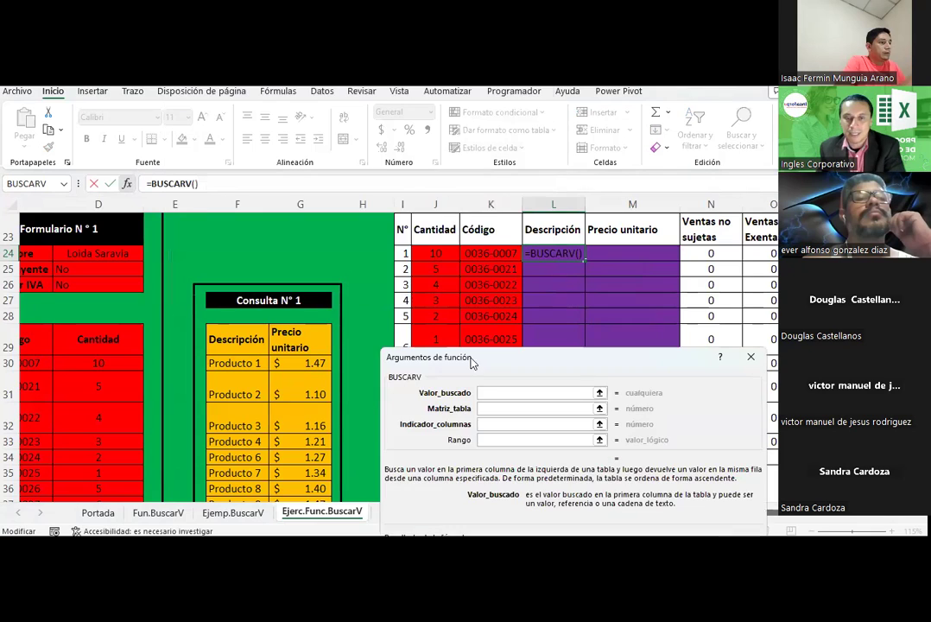
Set BUSCARV arguments to $K24, $C$10:$E$19 and column 2, showing Producto 1.
{"action": "left_click", "coordinate": [488, 255]}
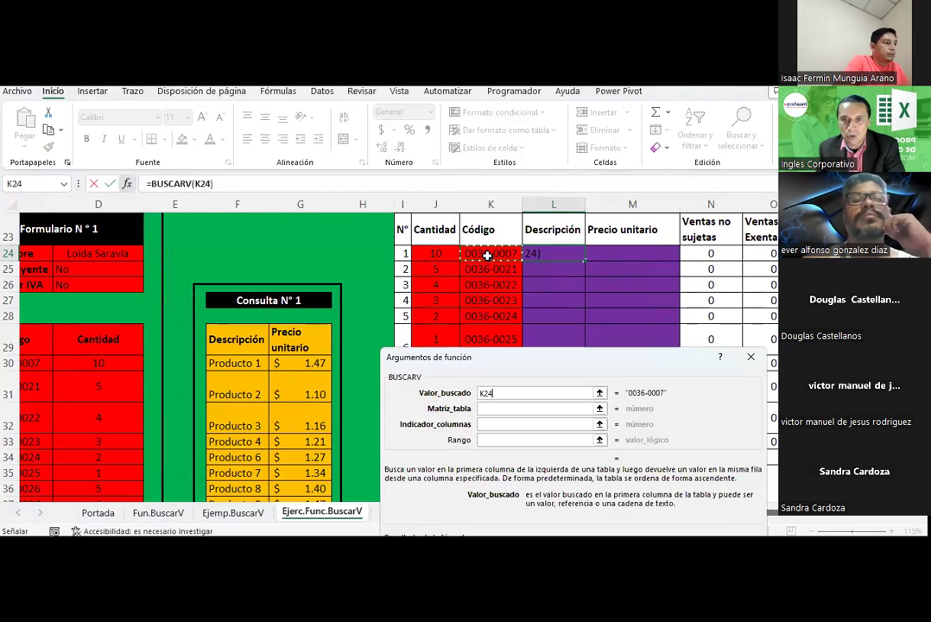
{"action": "left_click", "coordinate": [483, 393]}
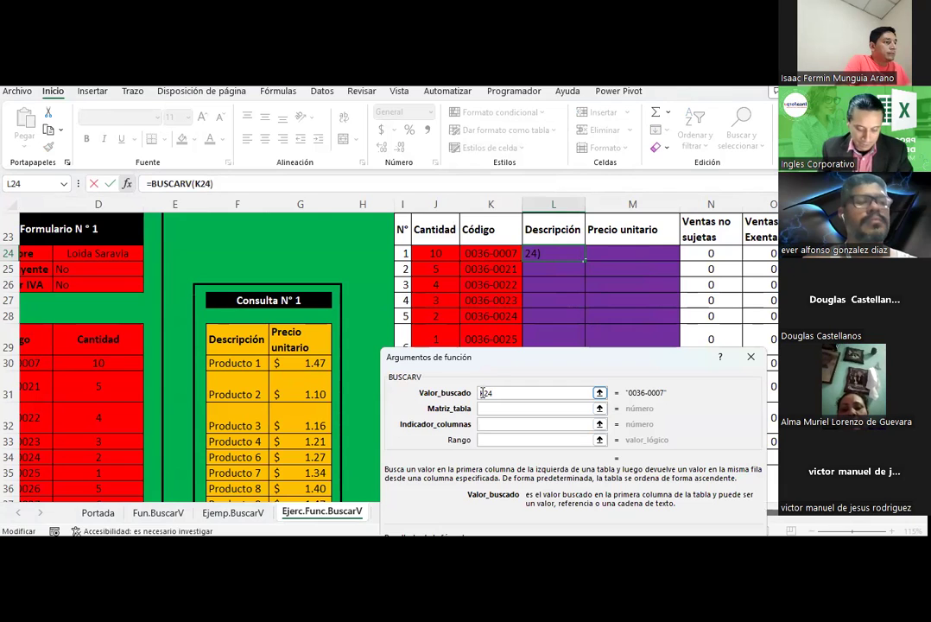
{"action": "type", "text": "$"}
{"action": "left_click", "coordinate": [503, 409]}
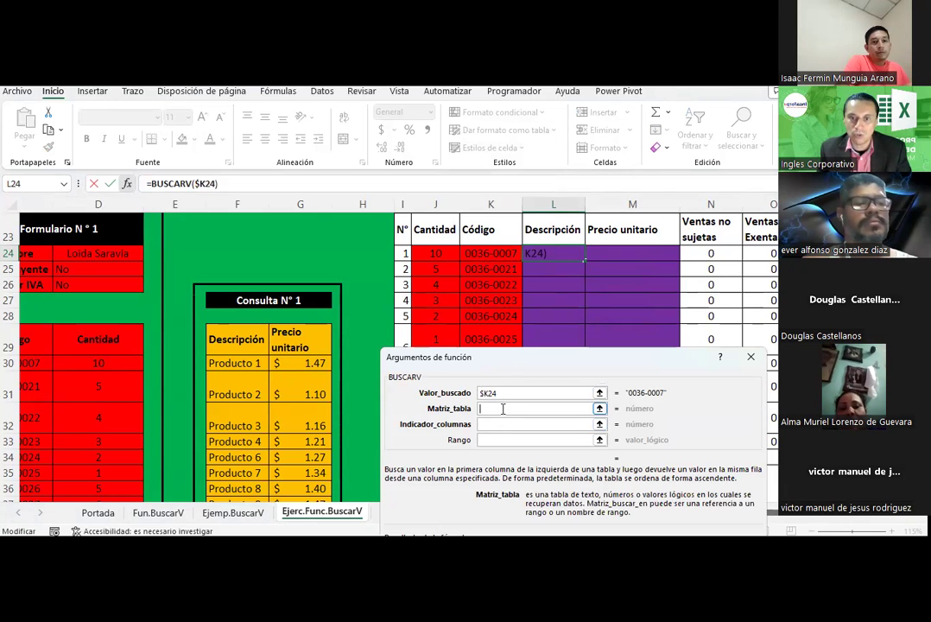
{"action": "scroll", "coordinate": [113, 306], "scroll_direction": "up", "scroll_amount": 4}
{"action": "scroll", "coordinate": [113, 306], "scroll_direction": "up", "scroll_amount": 2}
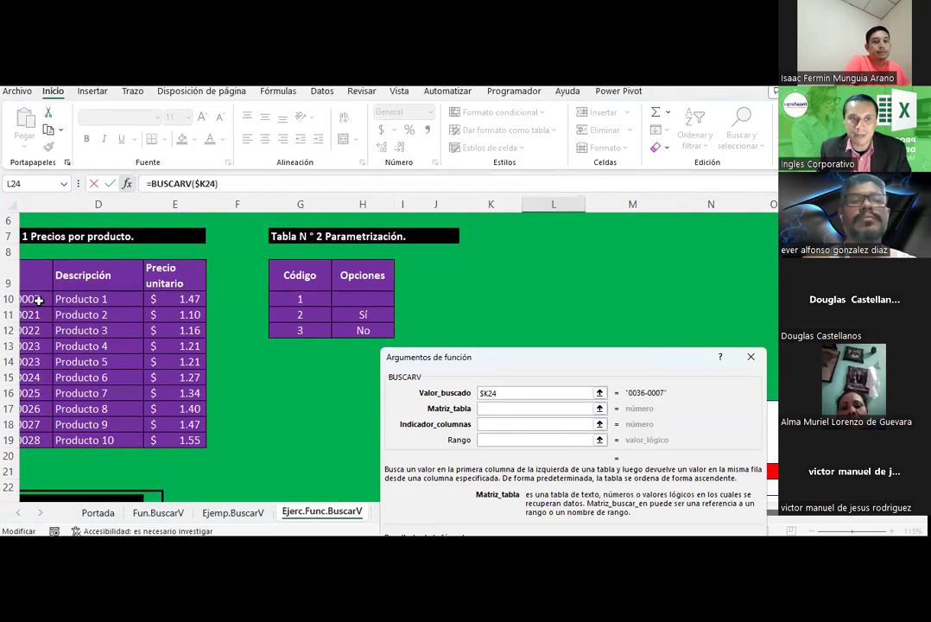
{"action": "left_click_drag", "start_coordinate": [38, 299], "coordinate": [207, 436]}
{"action": "scroll", "coordinate": [209, 439], "scroll_direction": "down", "scroll_amount": 2}
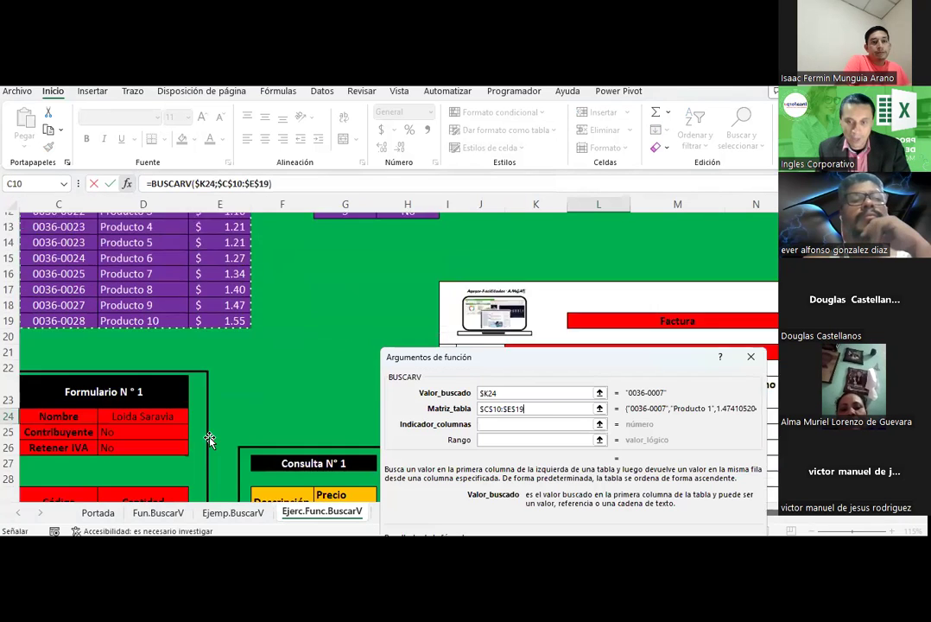
{"action": "scroll", "coordinate": [209, 439], "scroll_direction": "down", "scroll_amount": 1}
{"action": "left_click", "coordinate": [513, 424]}
{"action": "type", "text": "2"}
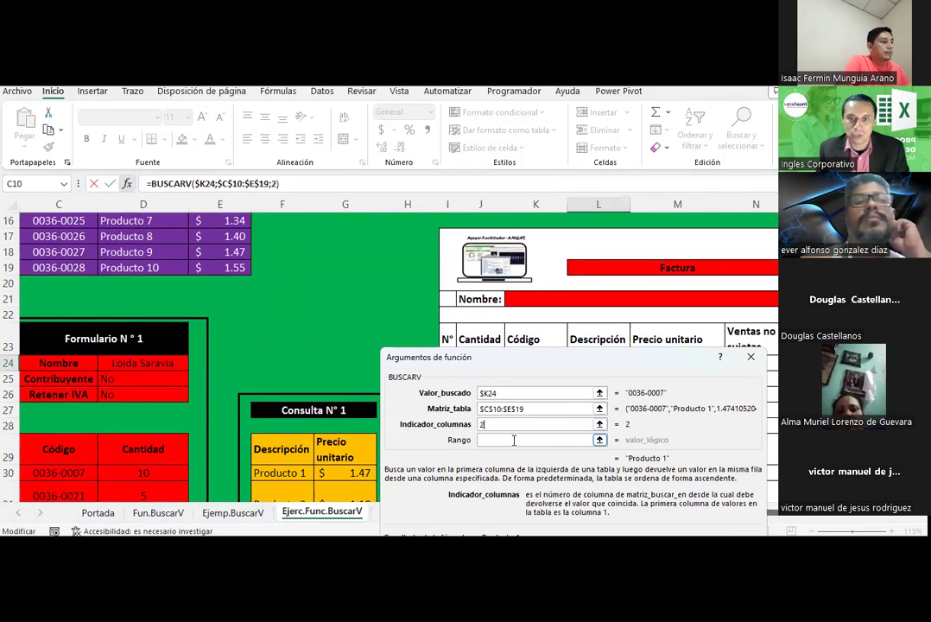
{"action": "key", "text": "Return"}
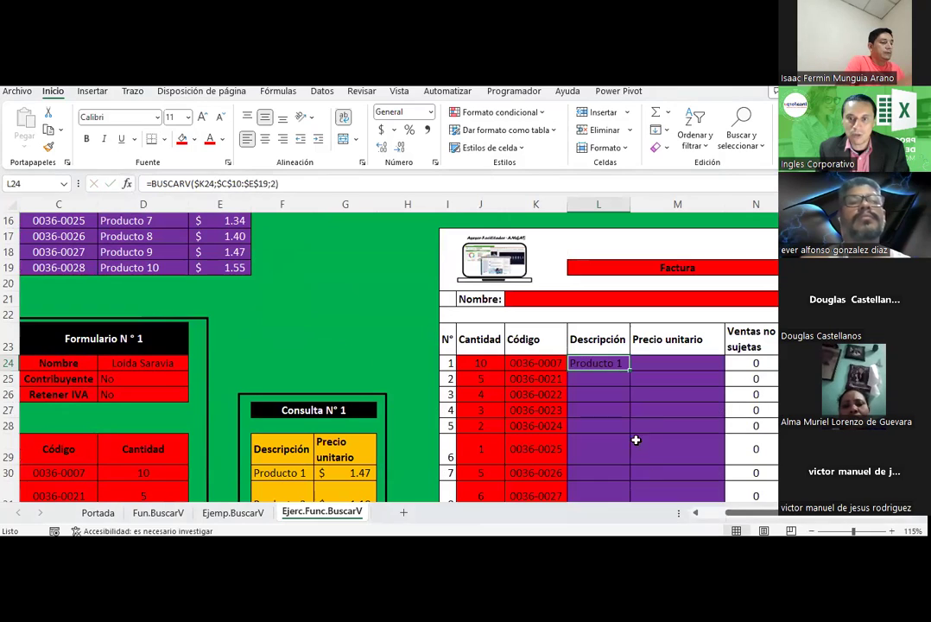
Add the M24 price lookup using column 3, format it as accounting, and select L24:M24.
{"action": "left_click_drag", "start_coordinate": [632, 368], "coordinate": [691, 369]}
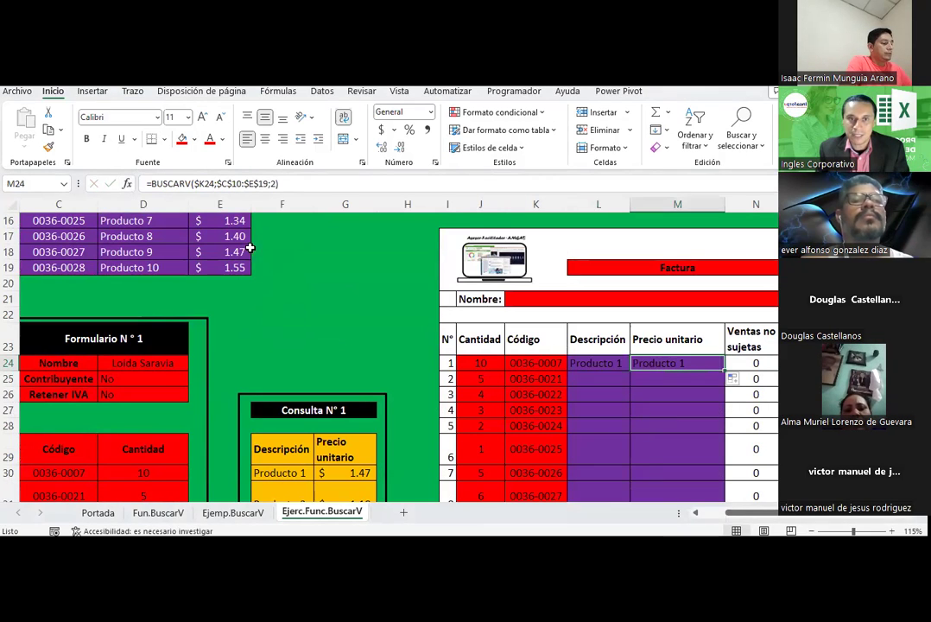
{"action": "left_click", "coordinate": [275, 183]}
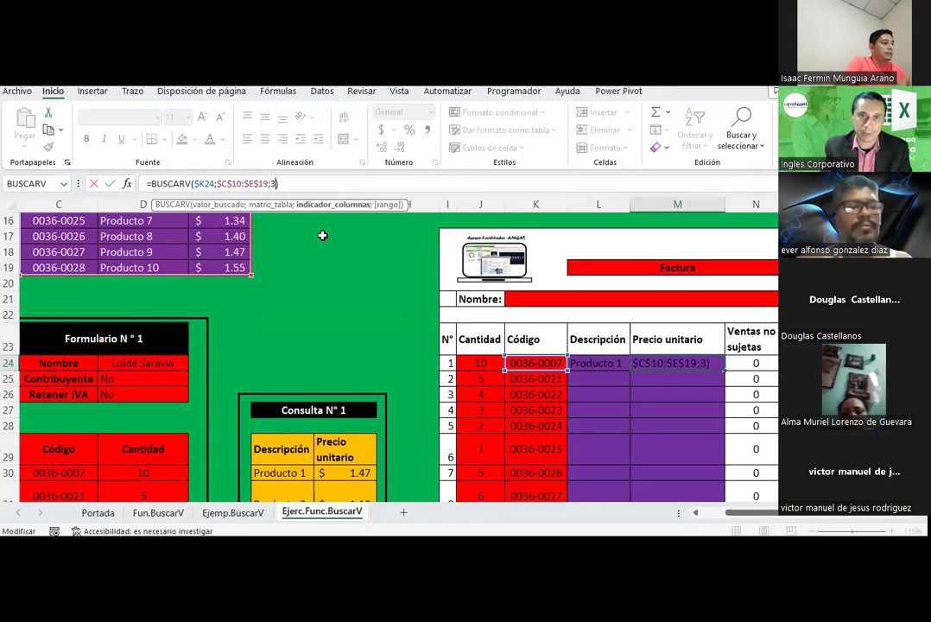
{"action": "key", "text": "Return"}
{"action": "left_click", "coordinate": [659, 360]}
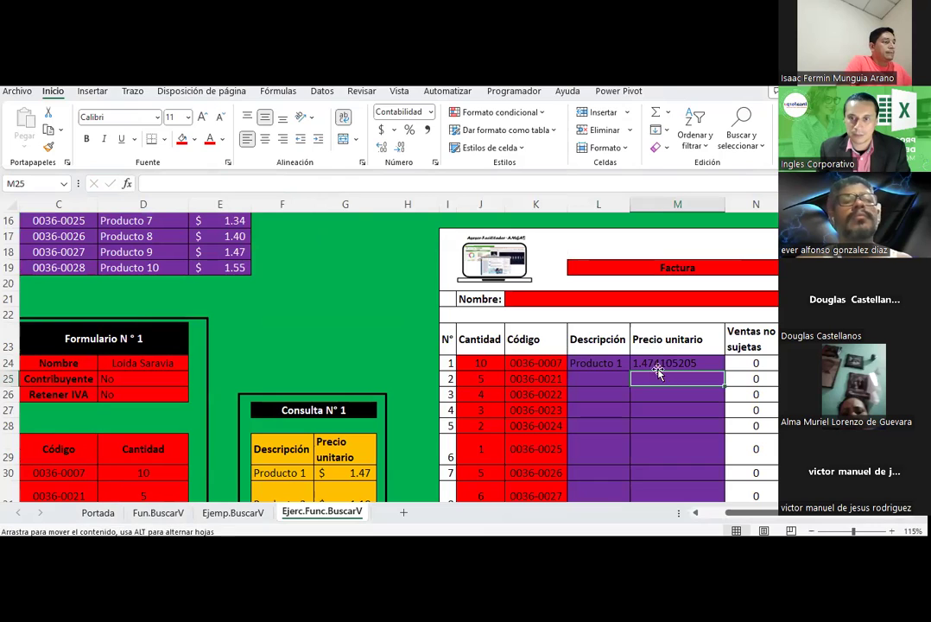
{"action": "left_click", "coordinate": [381, 130]}
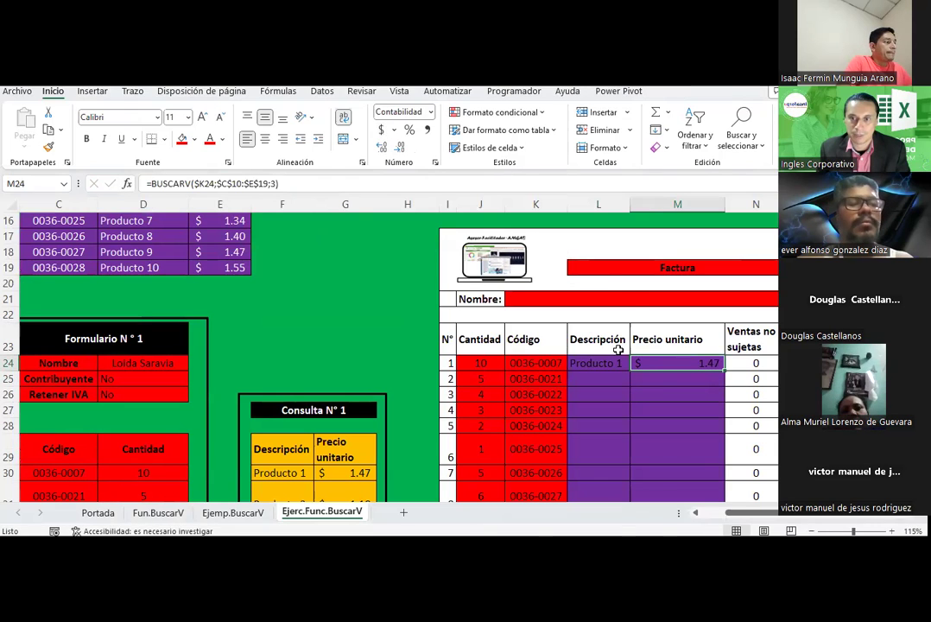
{"action": "mouse_move", "coordinate": [599, 360]}
{"action": "left_mouse_down"}
{"action": "mouse_move", "coordinate": [700, 363]}
{"action": "mouse_move", "coordinate": [685, 409]}
{"action": "mouse_move", "coordinate": [682, 394]}
{"action": "left_mouse_up"}
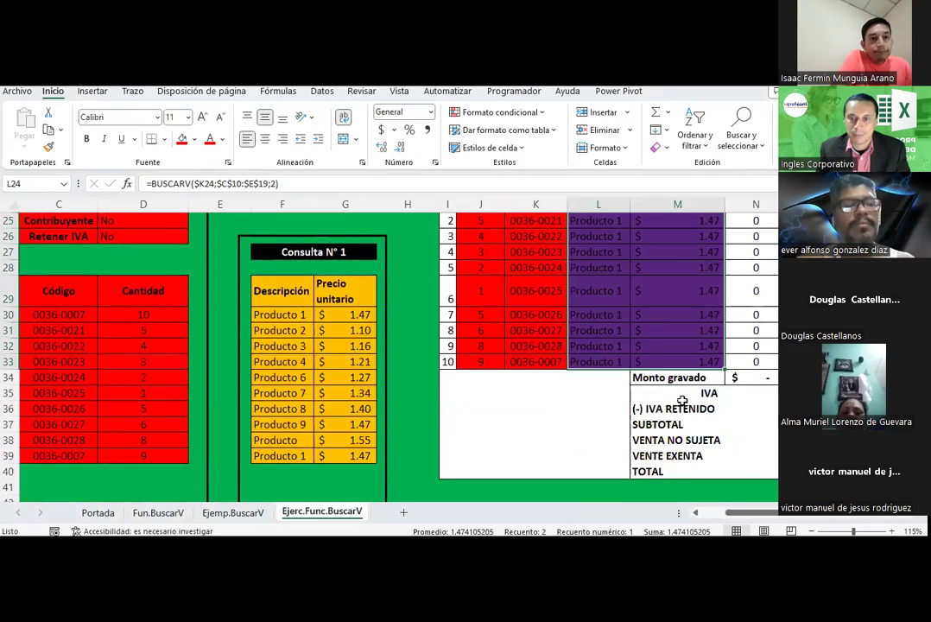
{"action": "scroll", "coordinate": [657, 349], "scroll_direction": "up", "scroll_amount": 3}
Link the invoice Nombre field to the form's name with =+D24.
{"action": "left_click", "coordinate": [588, 287]}
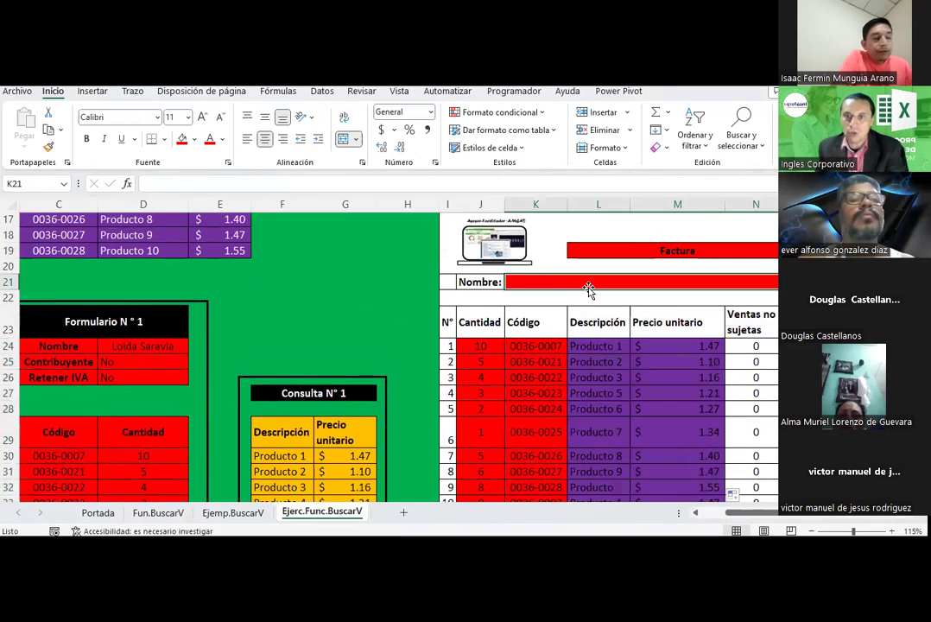
{"action": "type", "text": "+"}
{"action": "left_click", "coordinate": [172, 346]}
{"action": "key", "text": "Return"}
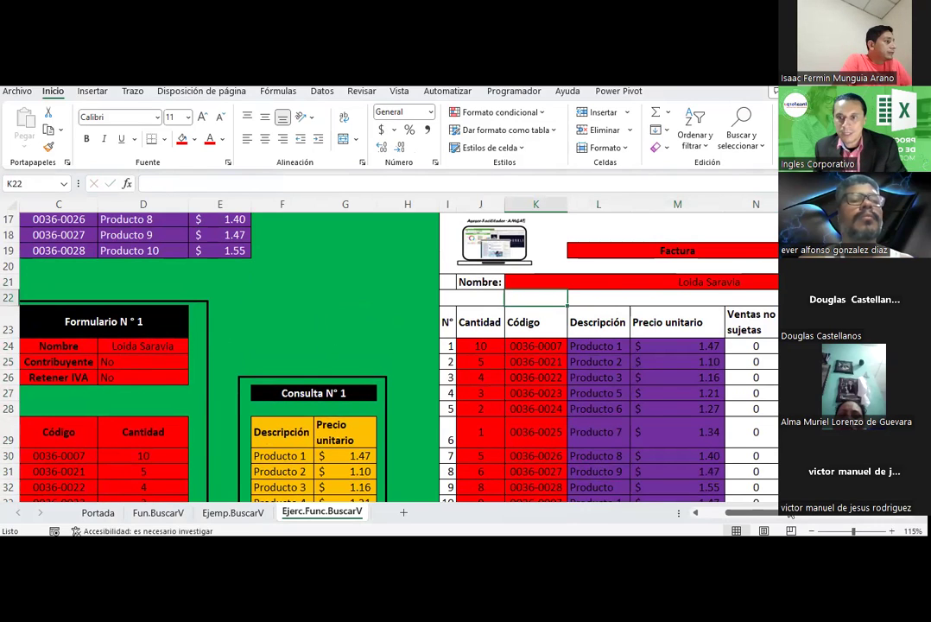
Enter =J24*M24 in P24 and fill it down to P33, totalling $73.90.
{"action": "left_click", "coordinate": [829, 346]}
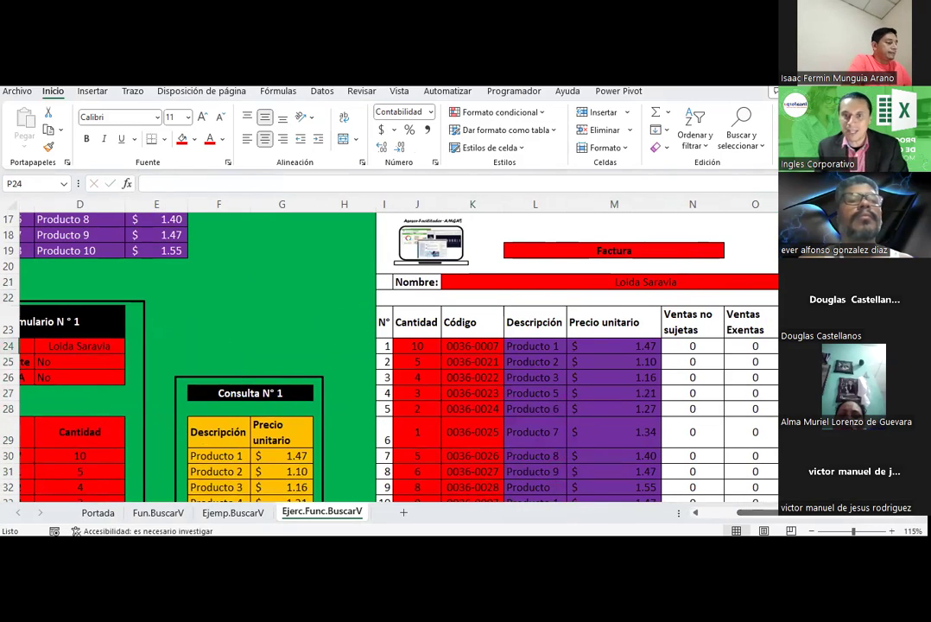
{"action": "type", "text": "="}
{"action": "key", "text": "Left"}
{"action": "key", "text": "Left"}
{"action": "key", "text": "Left"}
{"action": "key", "text": "Left"}
{"action": "key", "text": "Left"}
{"action": "key", "text": "Left"}
{"action": "type", "text": "*"}
{"action": "key", "text": "Left"}
{"action": "key", "text": "Left"}
{"action": "key", "text": "Left"}
{"action": "key", "text": "ctrl+Return"}
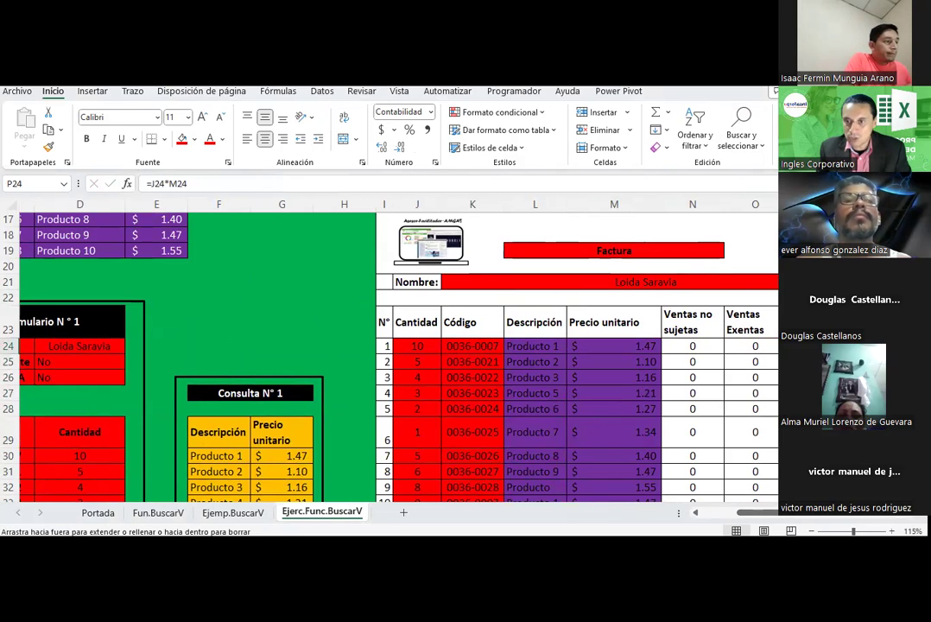
{"action": "scroll", "coordinate": [397, 345], "scroll_direction": "down", "scroll_amount": 3}
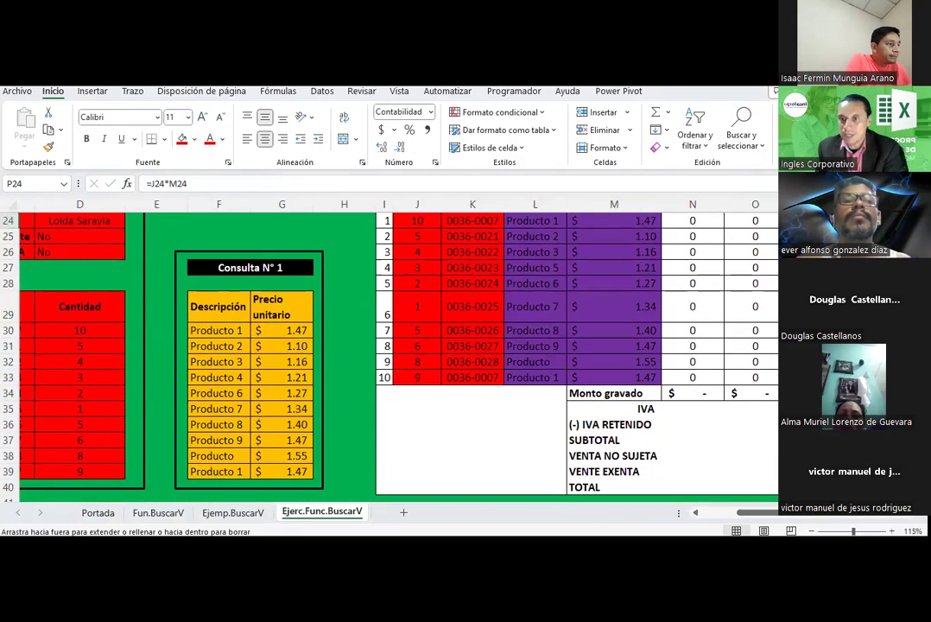
{"action": "left_click_drag", "start_coordinate": [816, 228], "coordinate": [816, 385]}
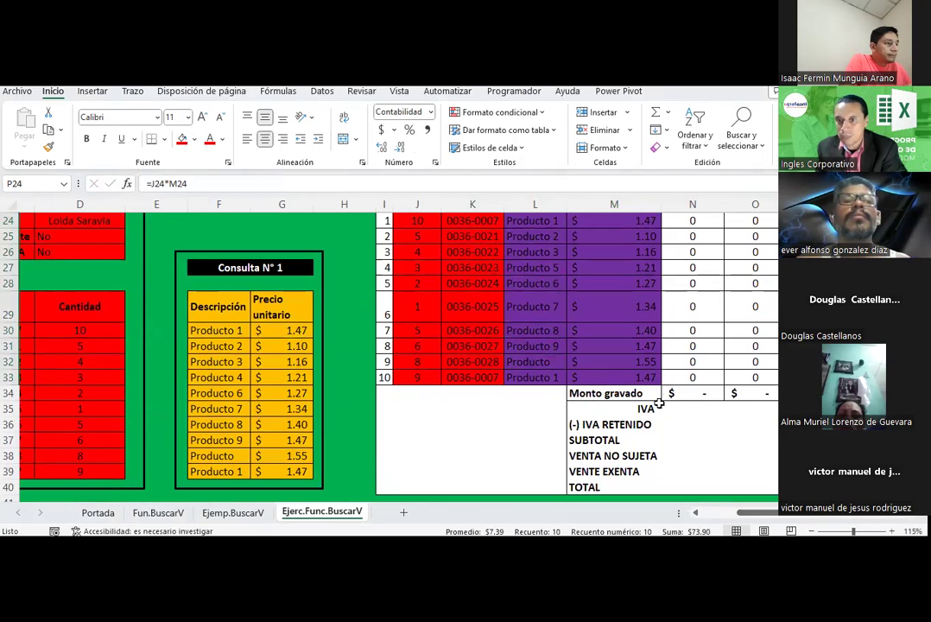
Set the Contribuyente answer in D25 to Sí to switch the invoice title.
{"action": "scroll", "coordinate": [651, 415], "scroll_direction": "up", "scroll_amount": 2}
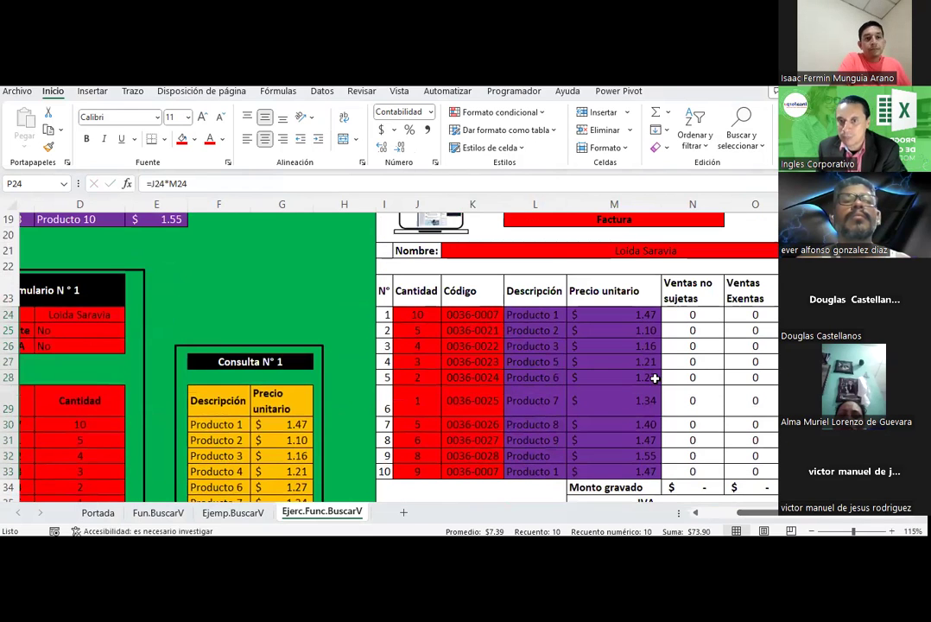
{"action": "left_click", "coordinate": [629, 220]}
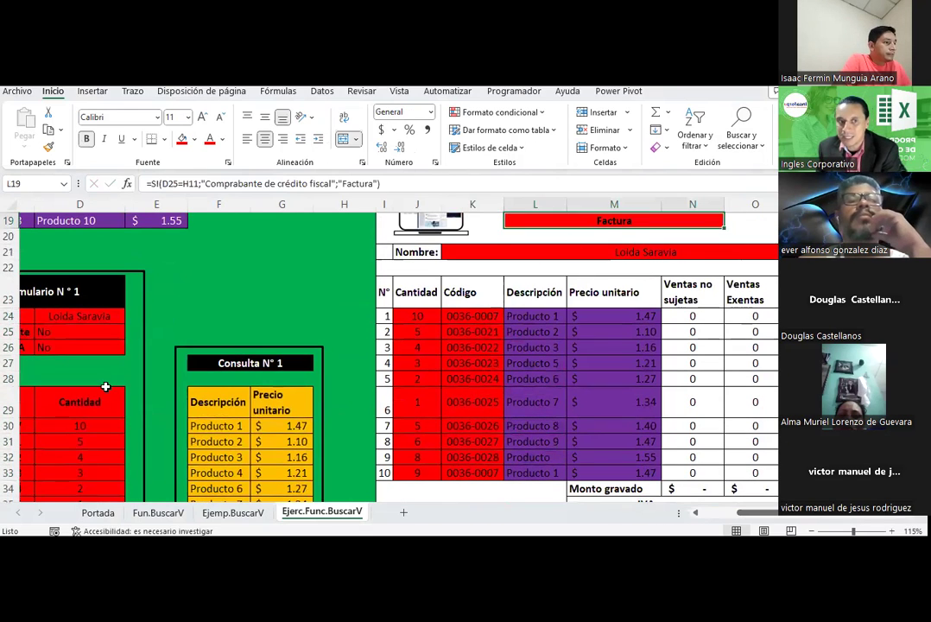
{"action": "left_click", "coordinate": [111, 332]}
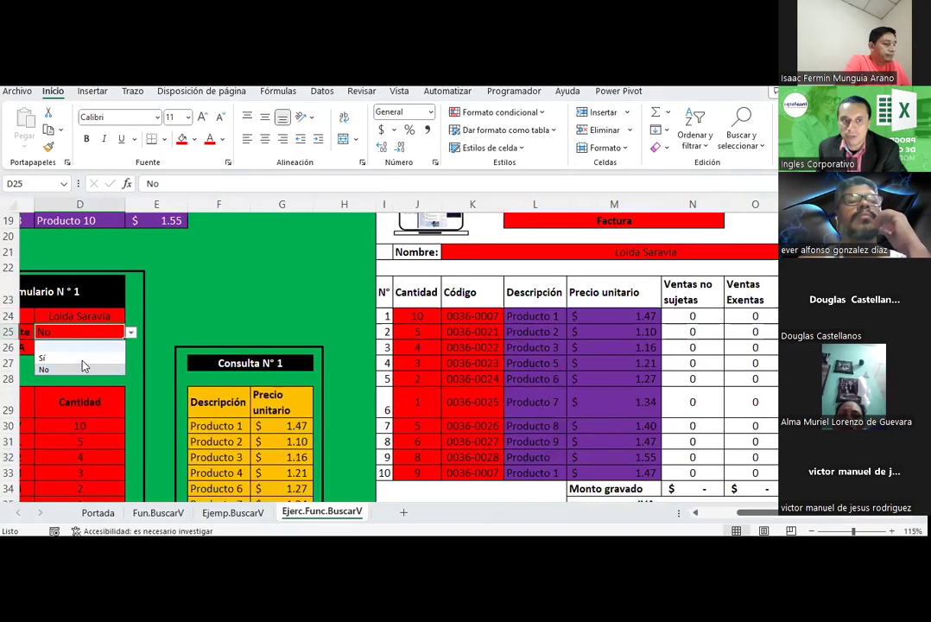
{"action": "left_click", "coordinate": [45, 358]}
Review the IVA cell P35 and the Nombre field's formula.
{"action": "scroll", "coordinate": [557, 222], "scroll_direction": "down", "scroll_amount": 1}
{"action": "scroll", "coordinate": [605, 345], "scroll_direction": "down", "scroll_amount": 2}
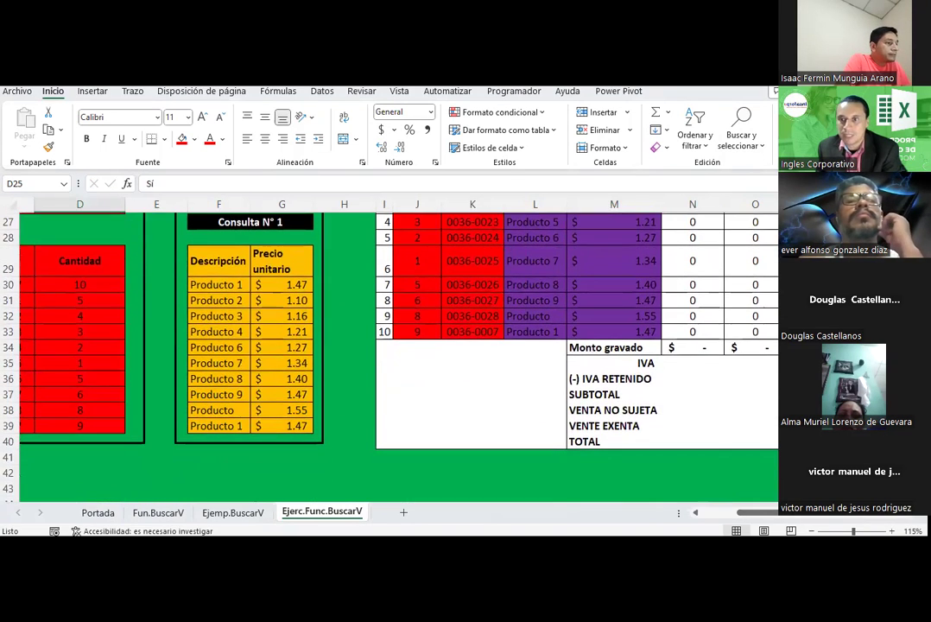
{"action": "left_click", "coordinate": [799, 361]}
{"action": "scroll", "coordinate": [758, 332], "scroll_direction": "up", "scroll_amount": 2}
{"action": "scroll", "coordinate": [757, 331], "scroll_direction": "up", "scroll_amount": 1}
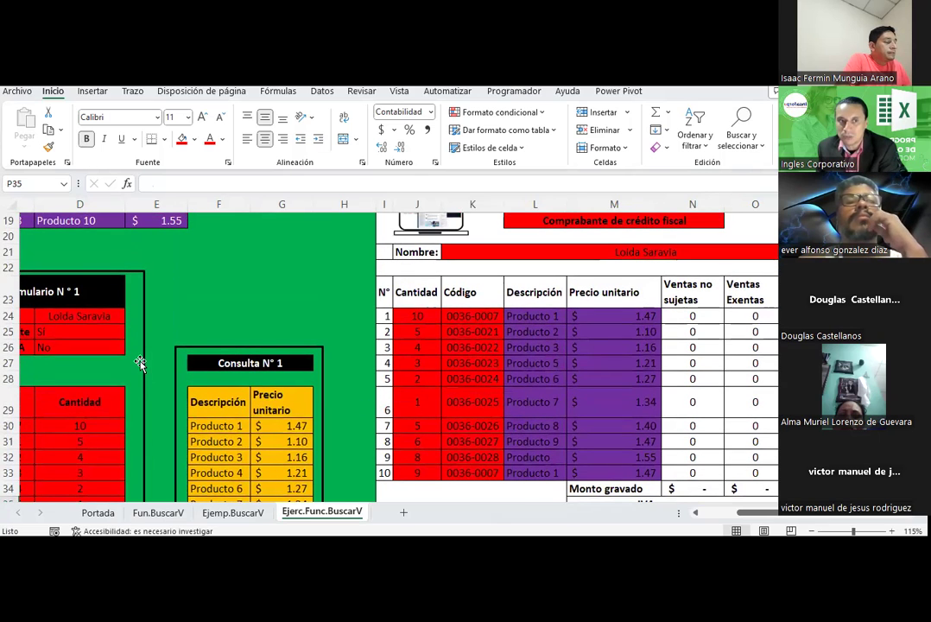
{"action": "scroll", "coordinate": [711, 383], "scroll_direction": "down", "scroll_amount": 2}
{"action": "scroll", "coordinate": [32, 275], "scroll_direction": "up", "scroll_amount": 2}
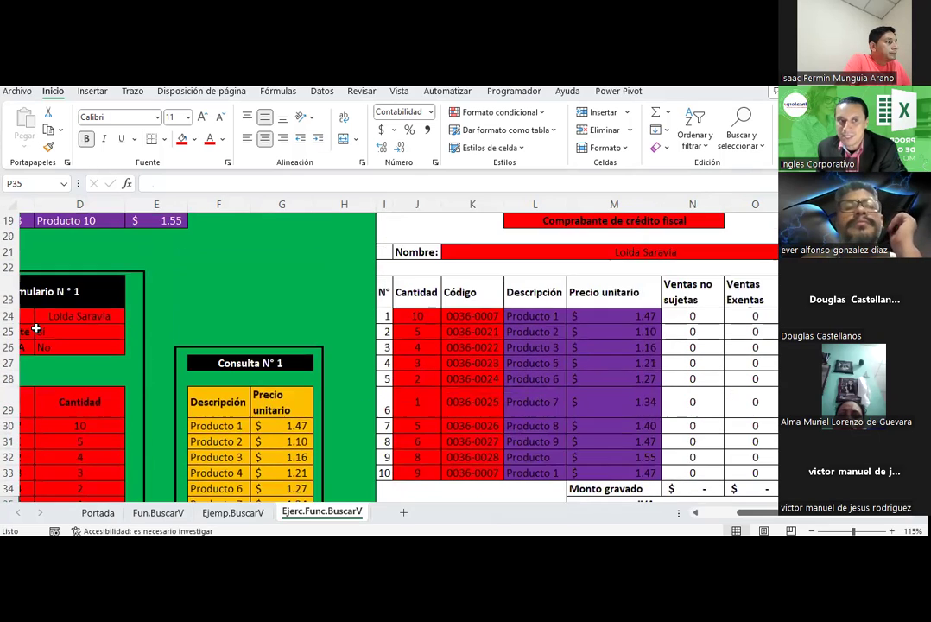
{"action": "scroll", "coordinate": [611, 388], "scroll_direction": "up", "scroll_amount": 1}
{"action": "left_click", "coordinate": [641, 301]}
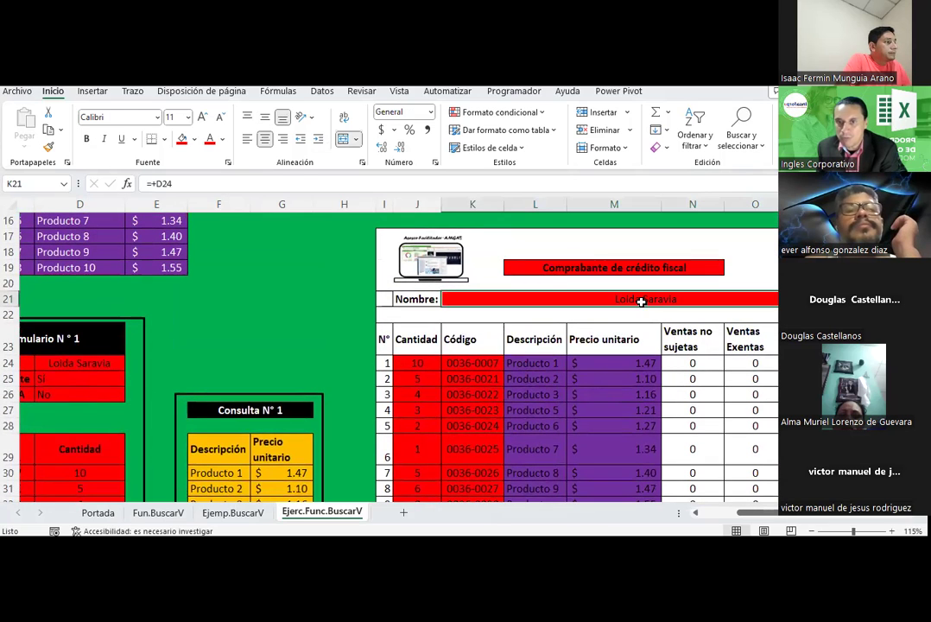
Review the quantity formulas, the Nombre formula and the K24 code and L24 description lookups.
{"action": "scroll", "coordinate": [452, 308], "scroll_direction": "down", "scroll_amount": 2}
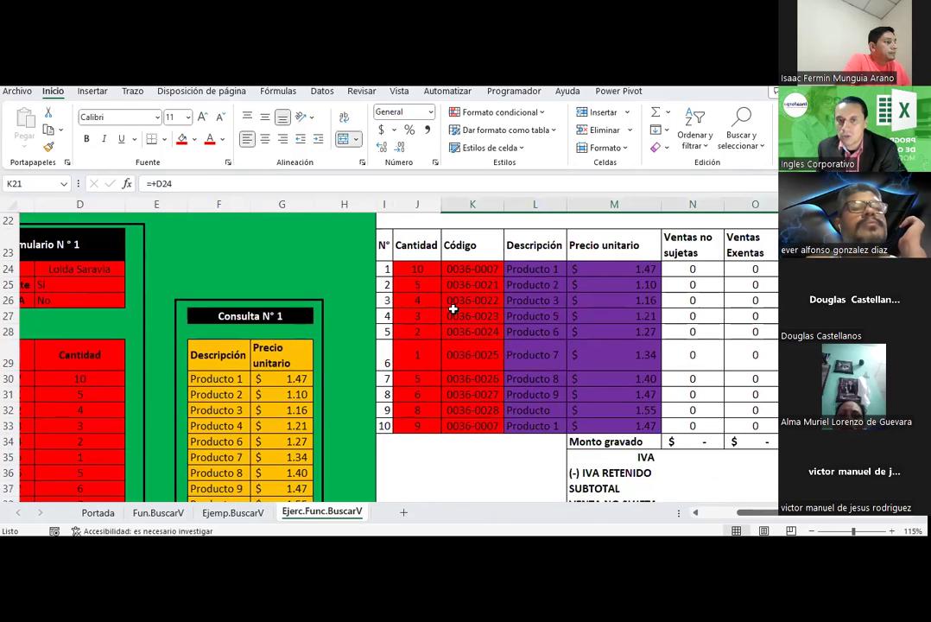
{"action": "left_click", "coordinate": [413, 270]}
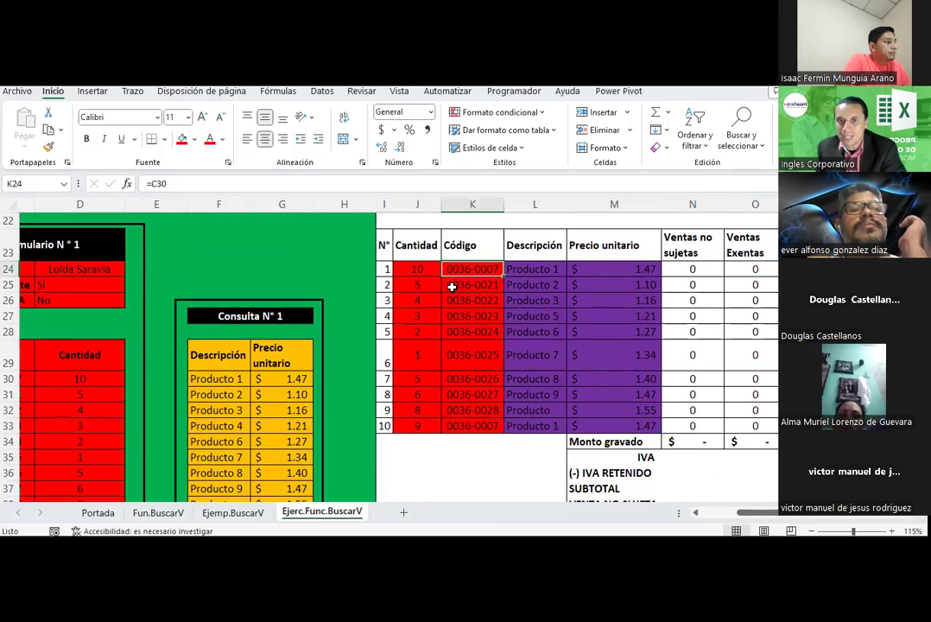
{"action": "left_click", "coordinate": [427, 330]}
{"action": "left_click", "coordinate": [416, 282]}
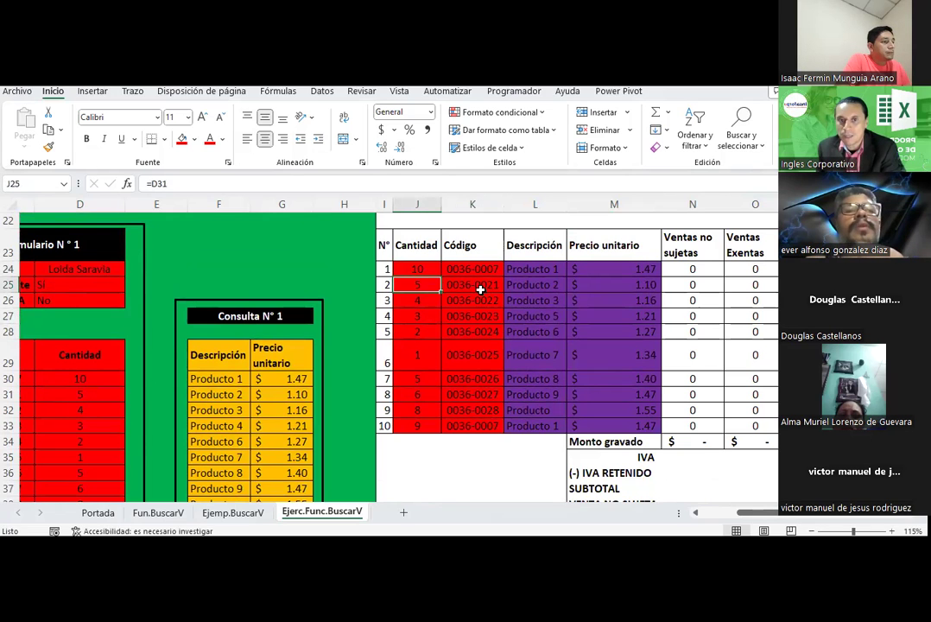
{"action": "scroll", "coordinate": [480, 287], "scroll_direction": "up", "scroll_amount": 1}
{"action": "left_click", "coordinate": [486, 251]}
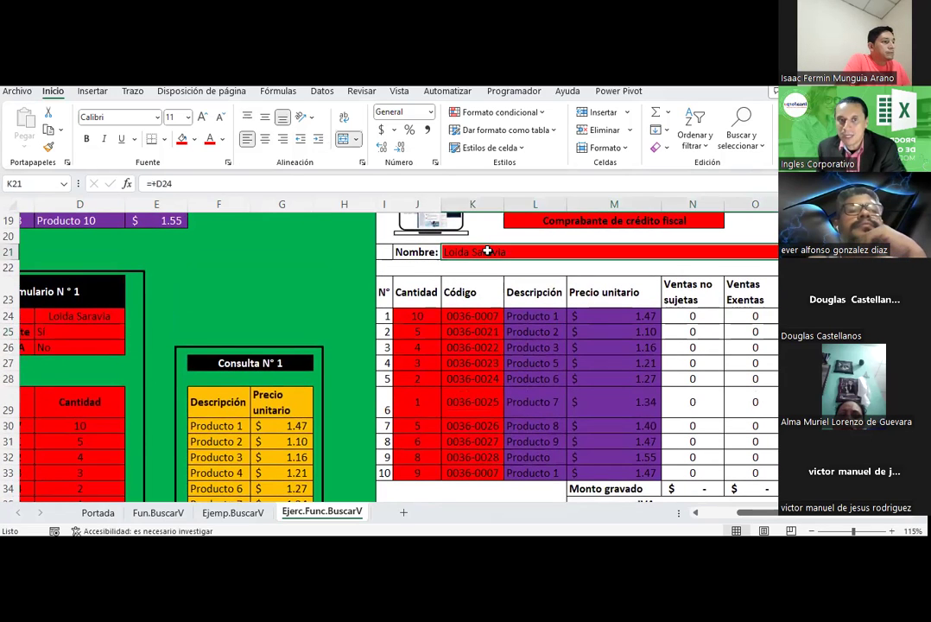
{"action": "left_click", "coordinate": [529, 317]}
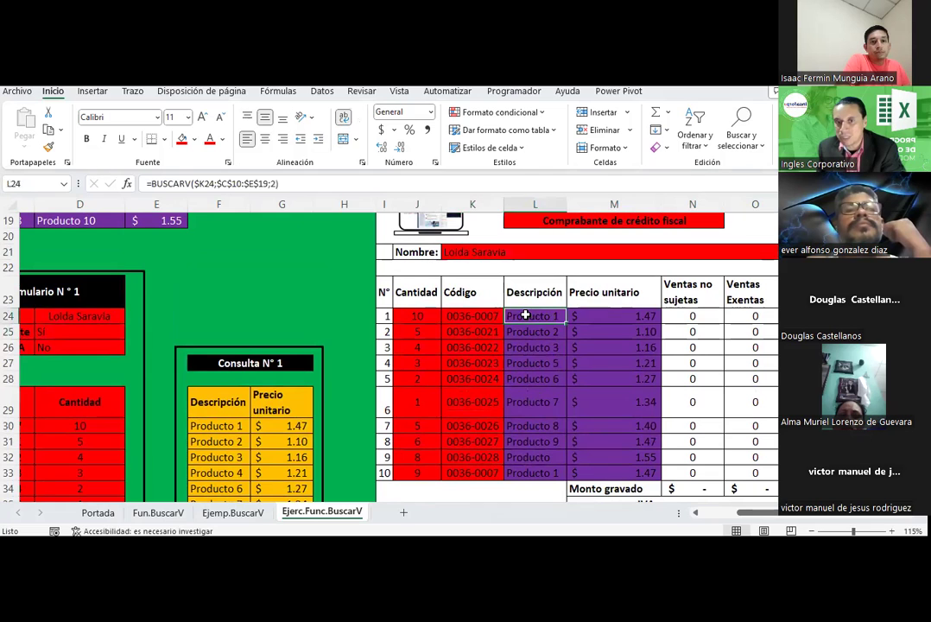
{"action": "left_click", "coordinate": [471, 316]}
{"action": "scroll", "coordinate": [115, 263], "scroll_direction": "up", "scroll_amount": 2}
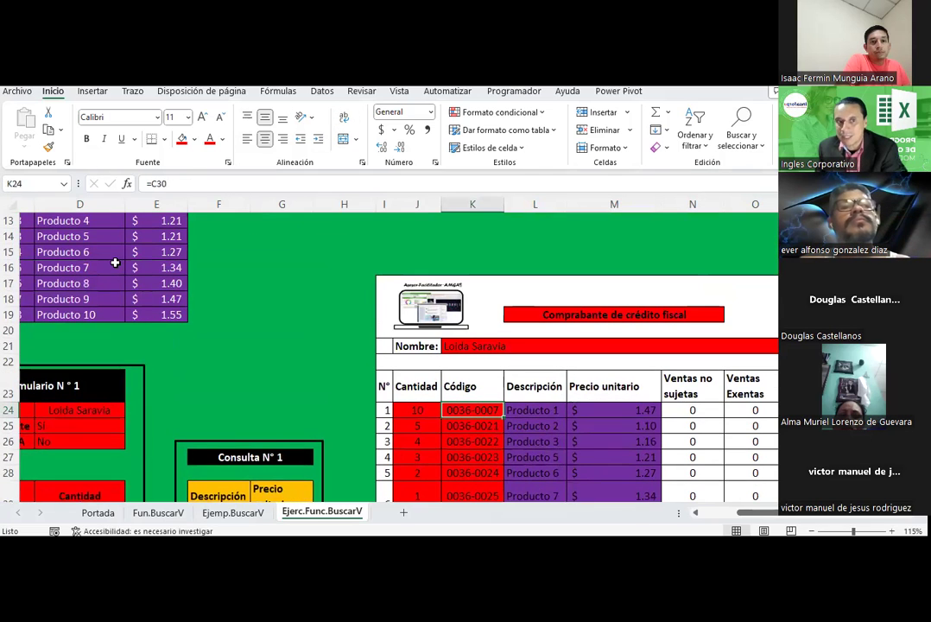
{"action": "scroll", "coordinate": [115, 262], "scroll_direction": "up", "scroll_amount": 2}
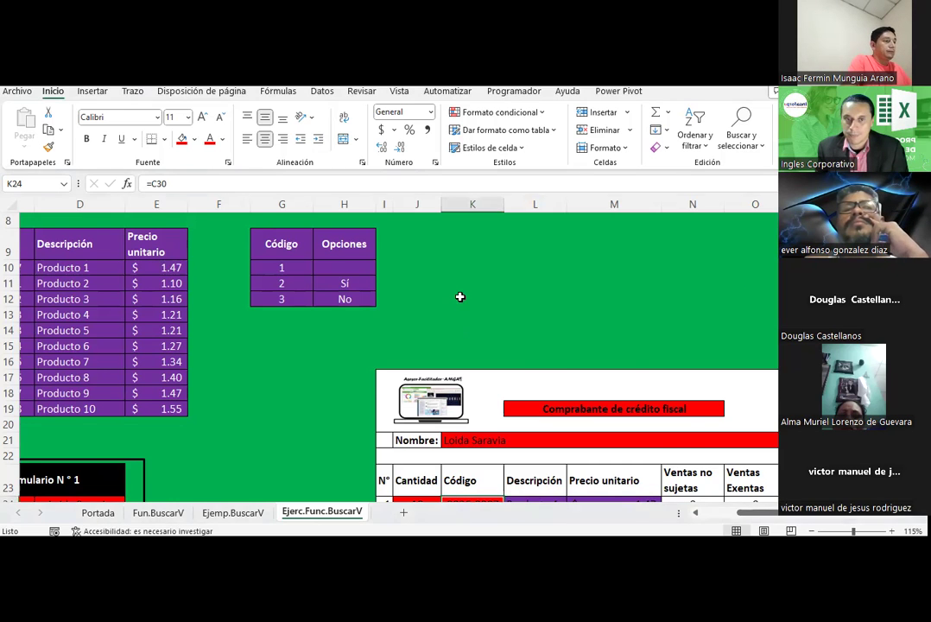
{"action": "scroll", "coordinate": [460, 296], "scroll_direction": "down", "scroll_amount": 4}
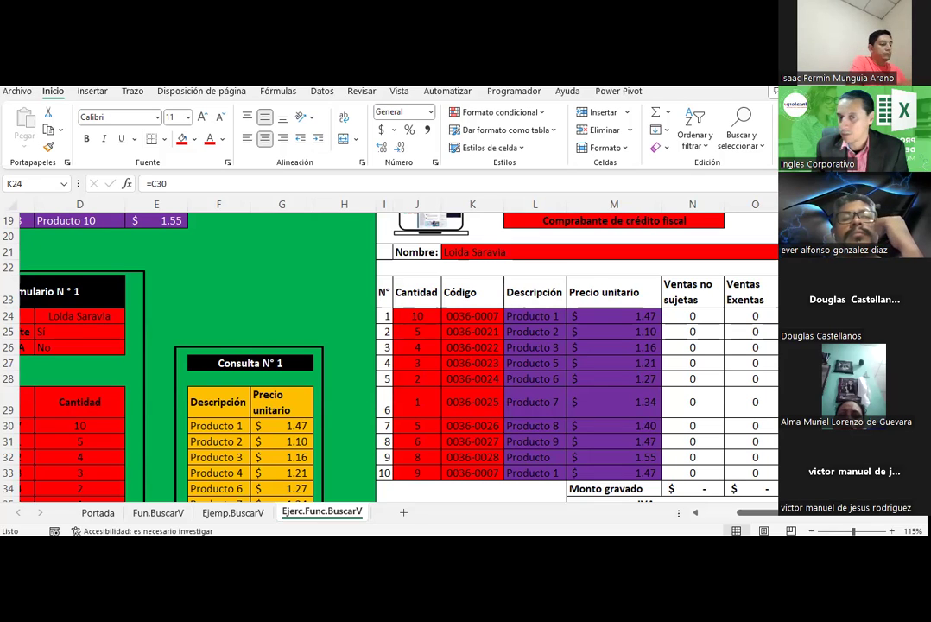
{"action": "key", "text": "ctrl+c"}
{"action": "left_click", "coordinate": [701, 287]}
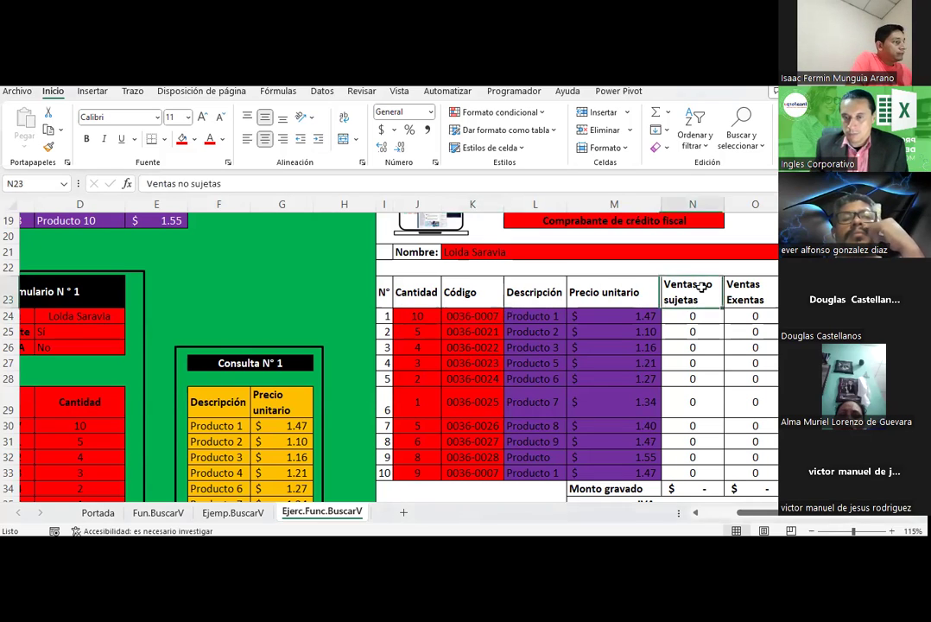
{"action": "scroll", "coordinate": [702, 288], "scroll_direction": "down", "scroll_amount": 2}
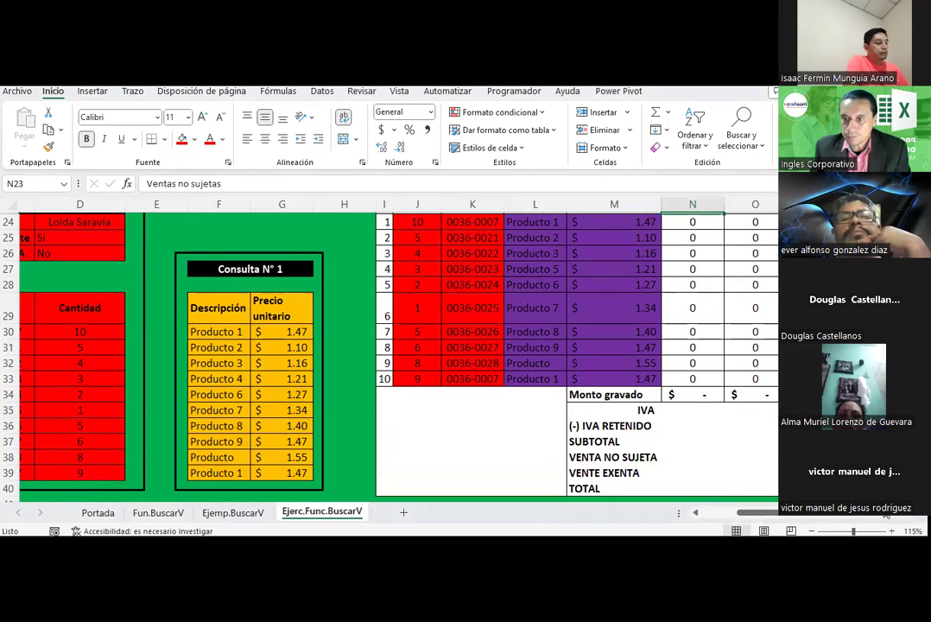
{"action": "left_click", "coordinate": [885, 513]}
{"action": "left_click", "coordinate": [730, 415]}
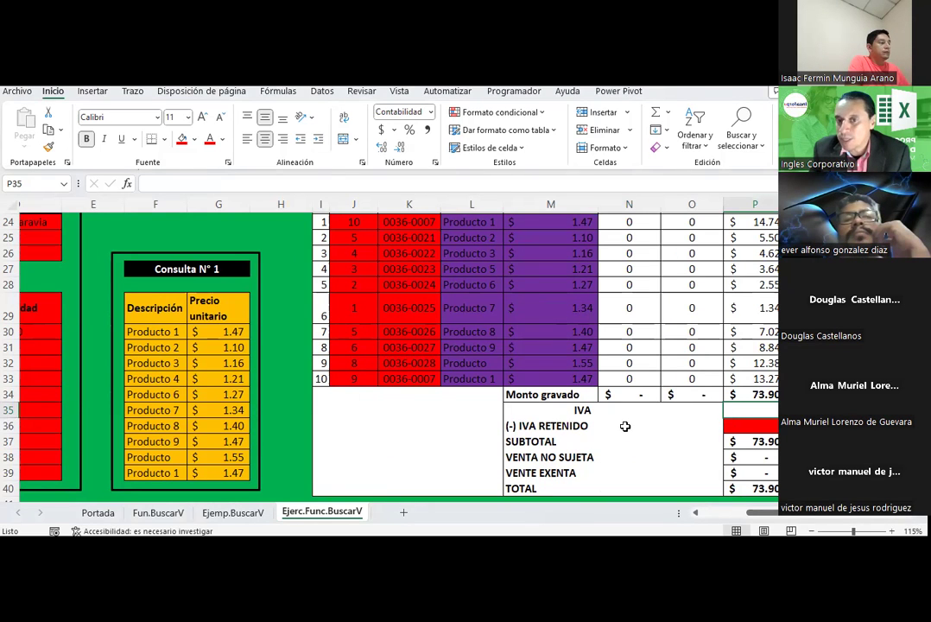
{"action": "scroll", "coordinate": [626, 426], "scroll_direction": "up", "scroll_amount": 1}
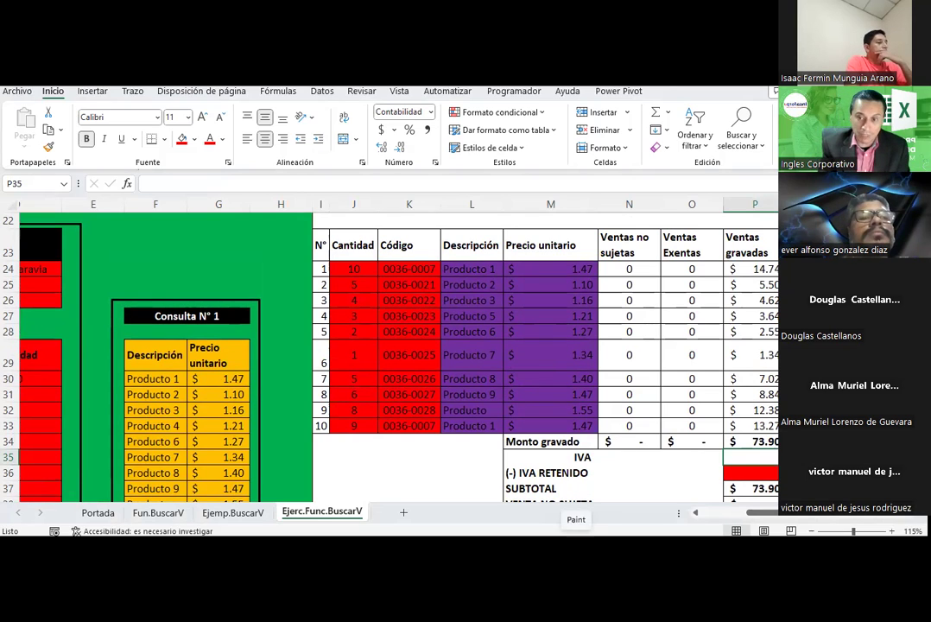
Enter =si(D25=H11;(P34*.13);0) in P35 so IVA is 13% of Monto gravado.
{"action": "type", "text": "="}
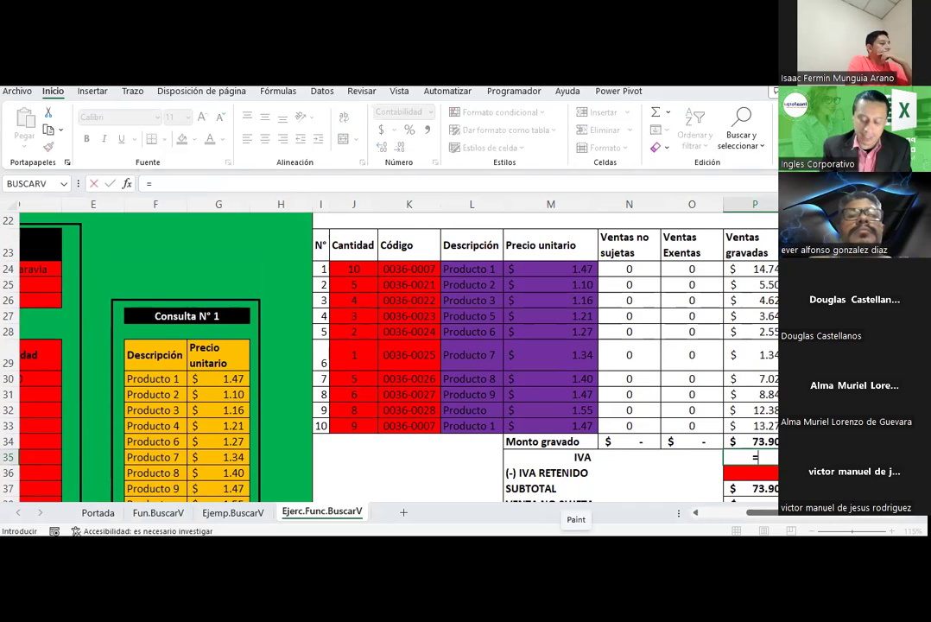
{"action": "type", "text": "si("}
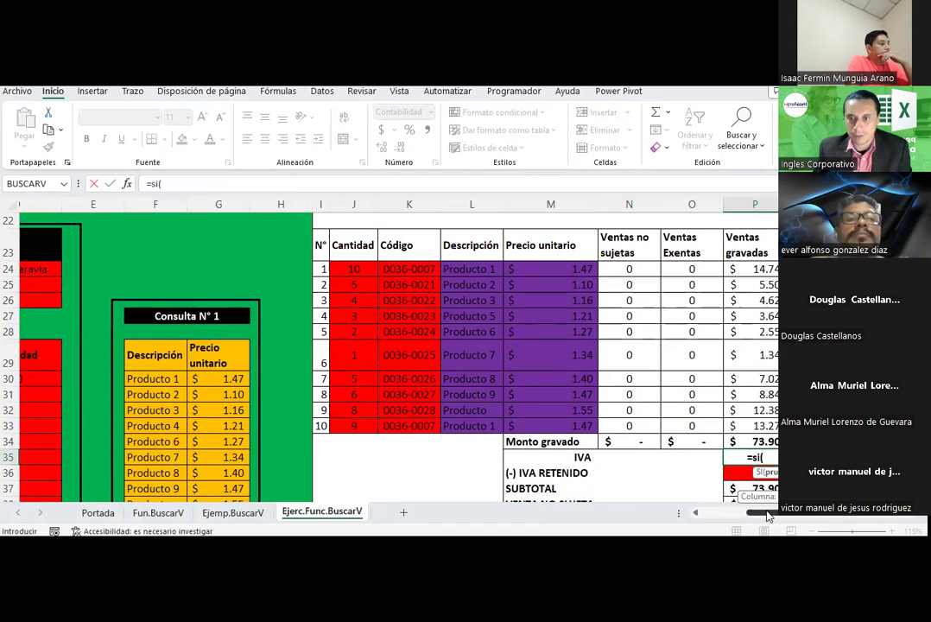
{"action": "scroll", "coordinate": [642, 484], "scroll_direction": "left", "scroll_amount": 3}
{"action": "left_click", "coordinate": [181, 283]}
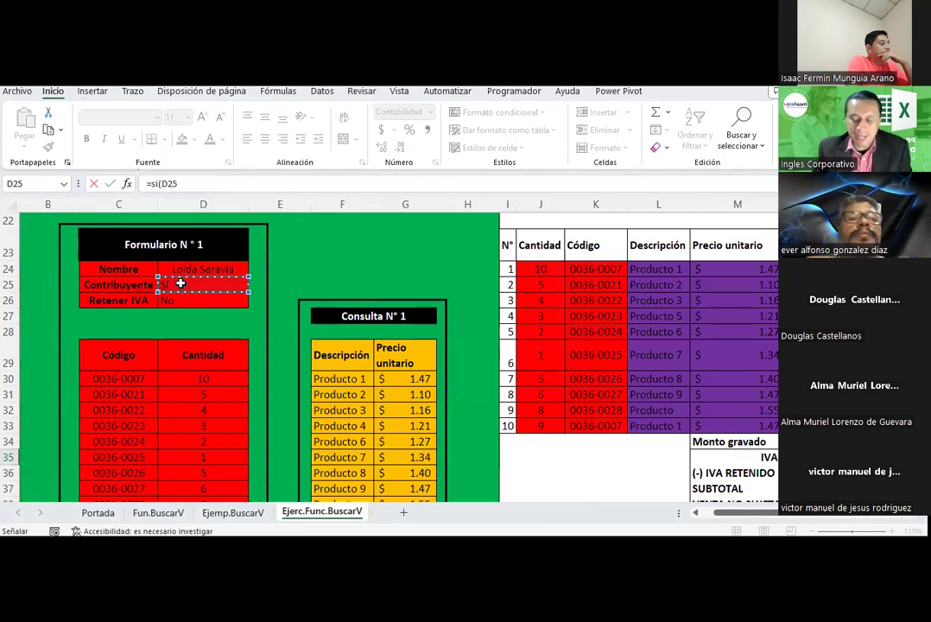
{"action": "type", "text": "="}
{"action": "scroll", "coordinate": [510, 297], "scroll_direction": "up", "scroll_amount": 5}
{"action": "left_click", "coordinate": [481, 279]}
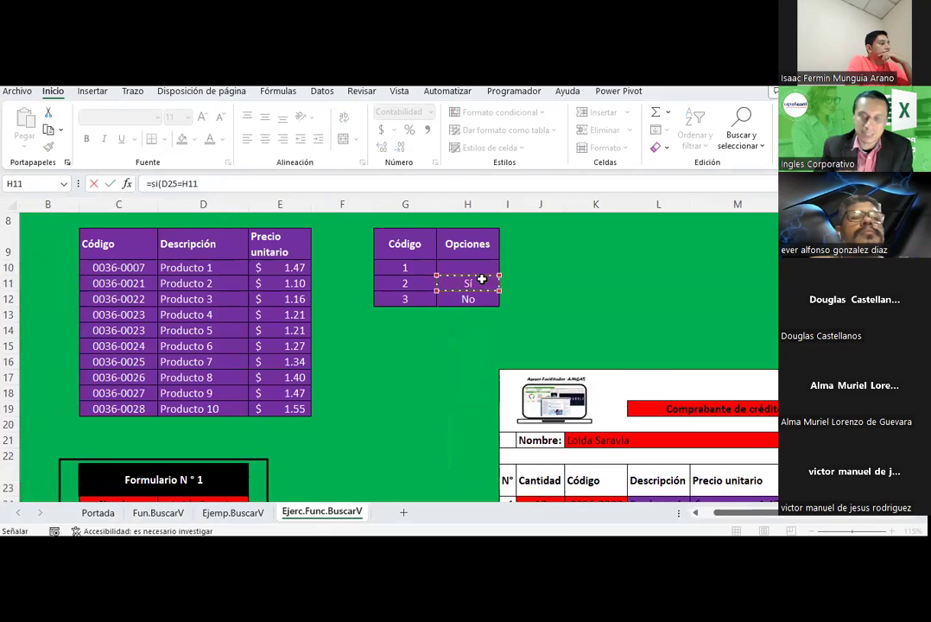
{"action": "type", "text": ";("}
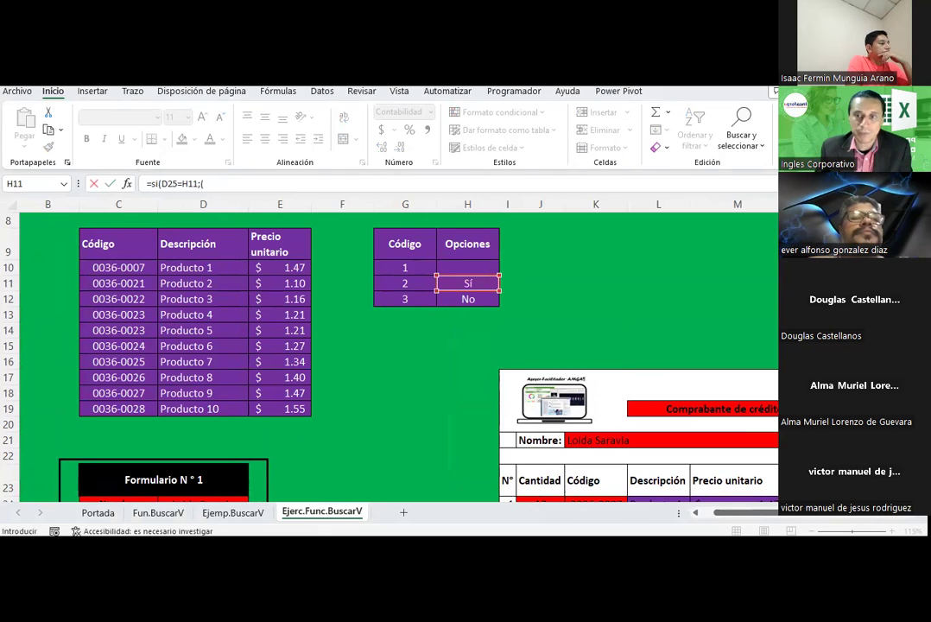
{"action": "scroll", "coordinate": [389, 346], "scroll_direction": "down", "scroll_amount": 3}
{"action": "scroll", "coordinate": [389, 345], "scroll_direction": "down", "scroll_amount": 2}
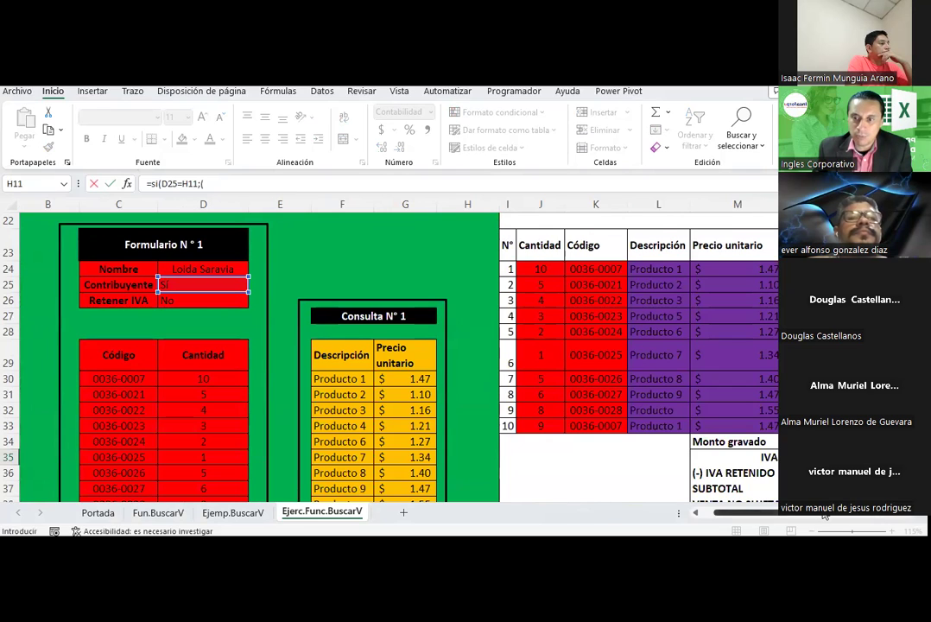
{"action": "scroll", "coordinate": [825, 515], "scroll_direction": "right", "scroll_amount": 2}
{"action": "left_click", "coordinate": [818, 442]}
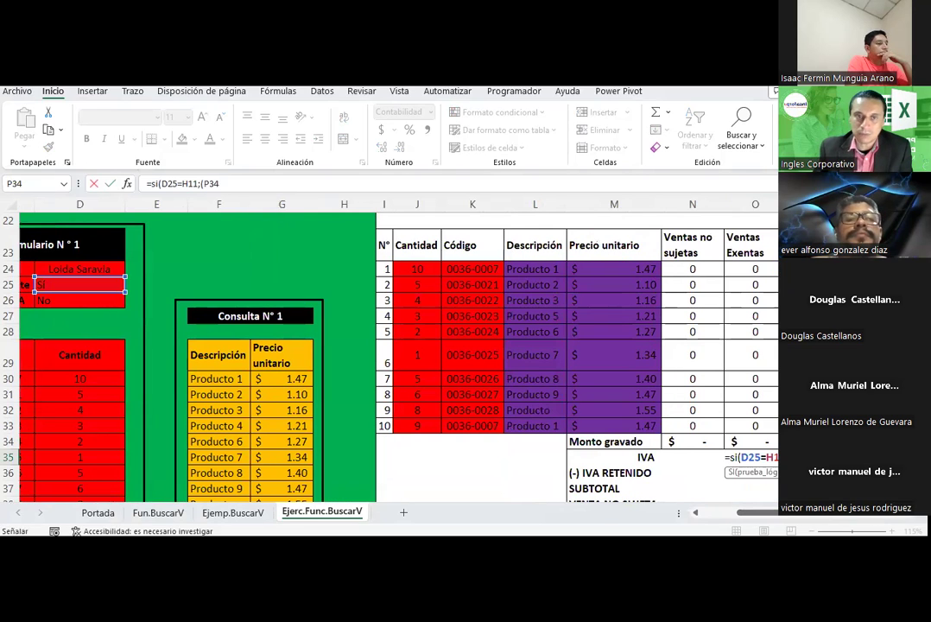
{"action": "type", "text": "*.13"}
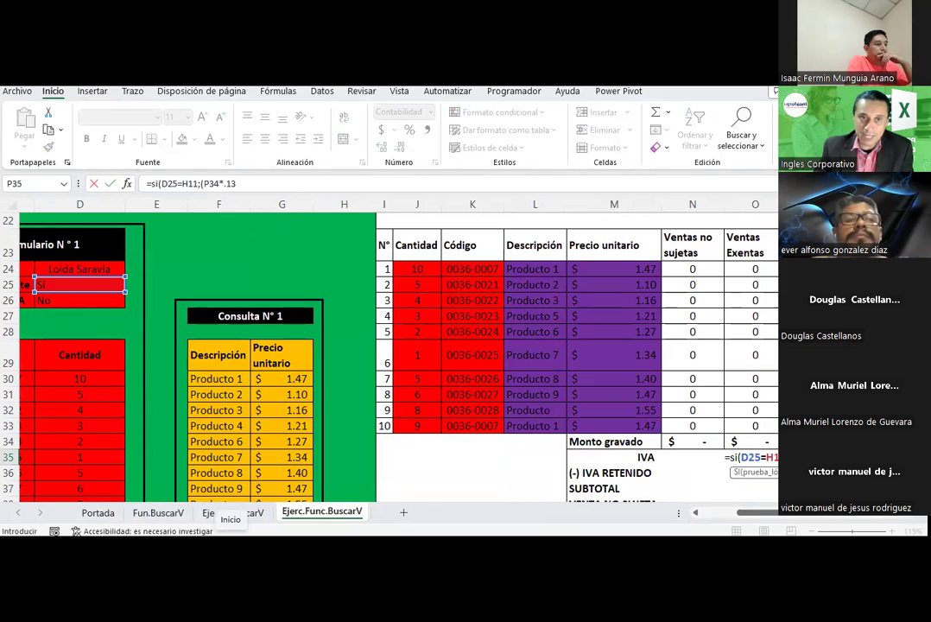
{"action": "type", "text": ")"}
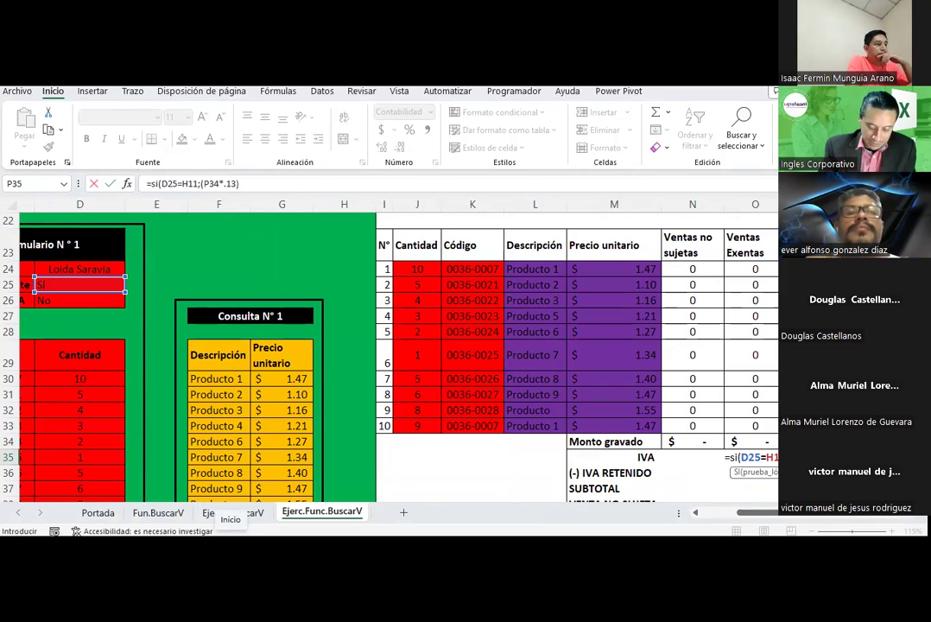
{"action": "type", "text": ";0"}
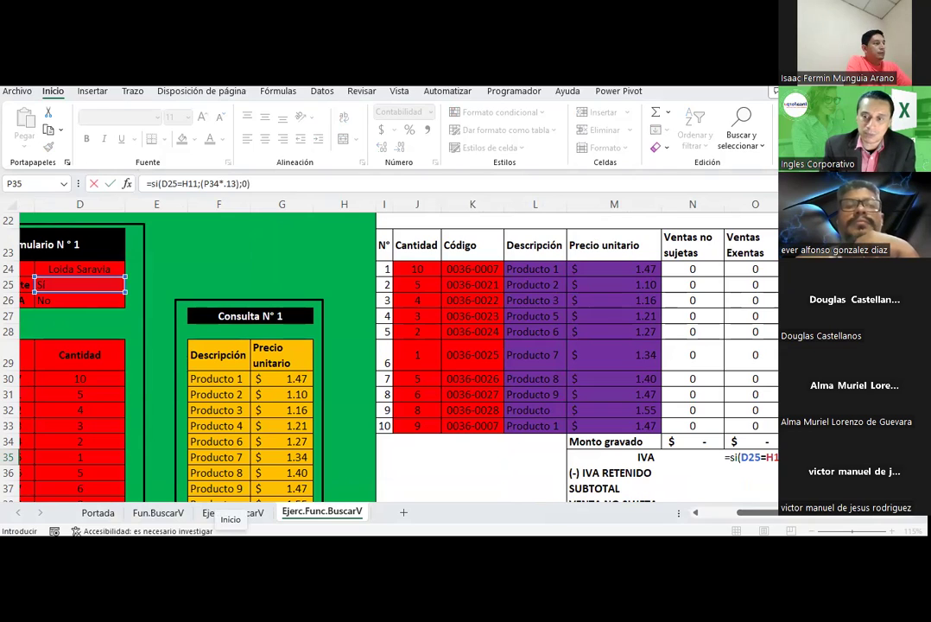
{"action": "key", "text": "Return"}
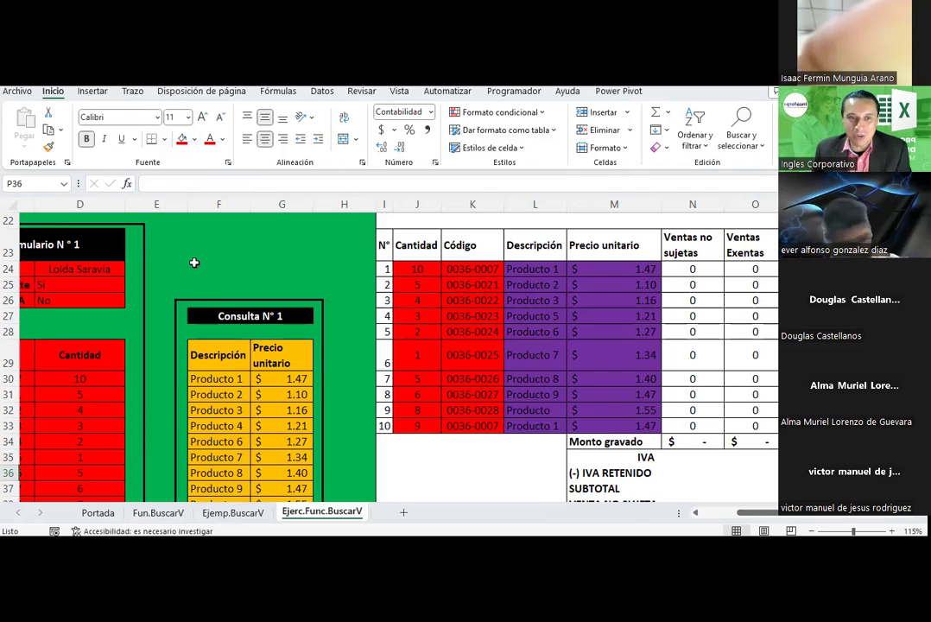
{"action": "left_click", "coordinate": [195, 263]}
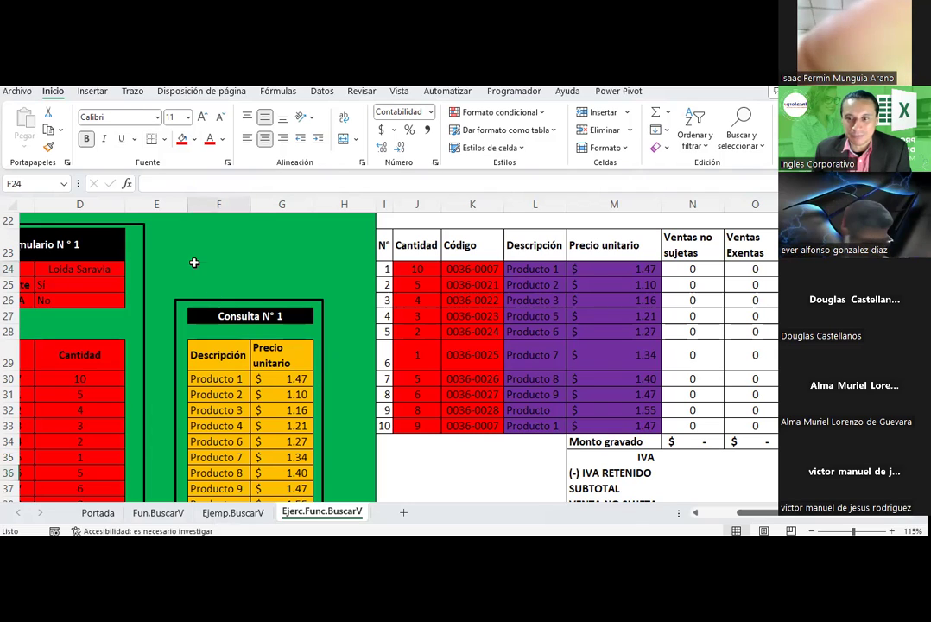
{"action": "left_click", "coordinate": [92, 287]}
{"action": "left_click", "coordinate": [803, 457]}
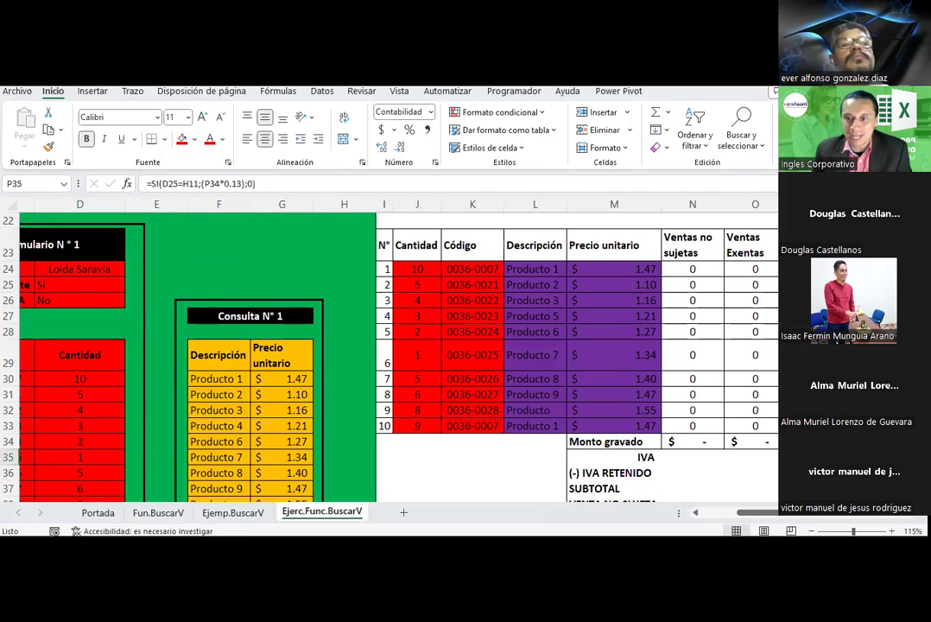
{"action": "left_click", "coordinate": [59, 270]}
{"action": "left_click", "coordinate": [64, 285]}
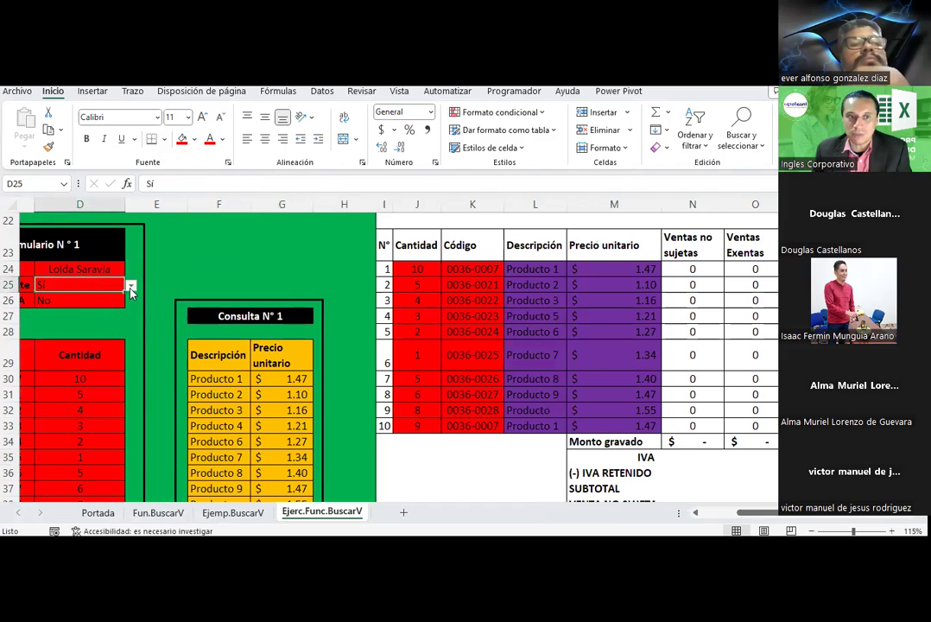
{"action": "left_click", "coordinate": [130, 285]}
{"action": "left_click", "coordinate": [103, 321]}
{"action": "scroll", "coordinate": [586, 308], "scroll_direction": "up", "scroll_amount": 2}
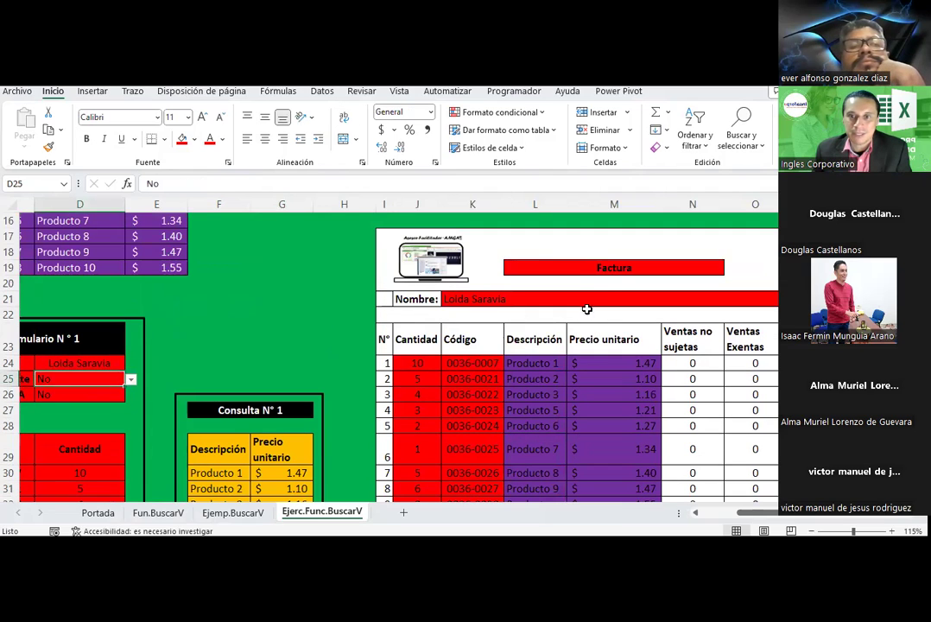
{"action": "left_click", "coordinate": [612, 265]}
{"action": "scroll", "coordinate": [605, 268], "scroll_direction": "down", "scroll_amount": 2}
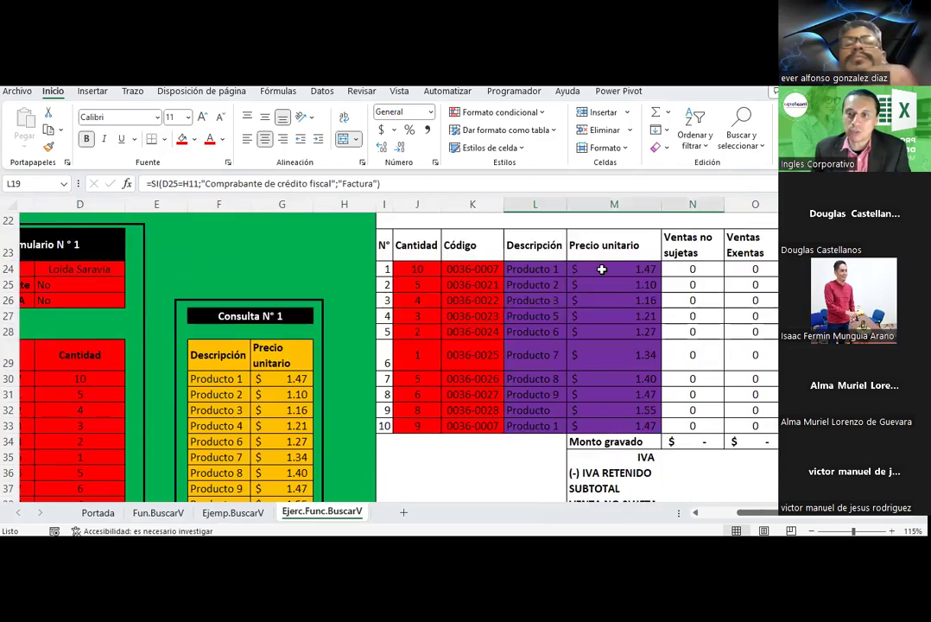
{"action": "scroll", "coordinate": [602, 269], "scroll_direction": "down", "scroll_amount": 2}
{"action": "left_click", "coordinate": [818, 348]}
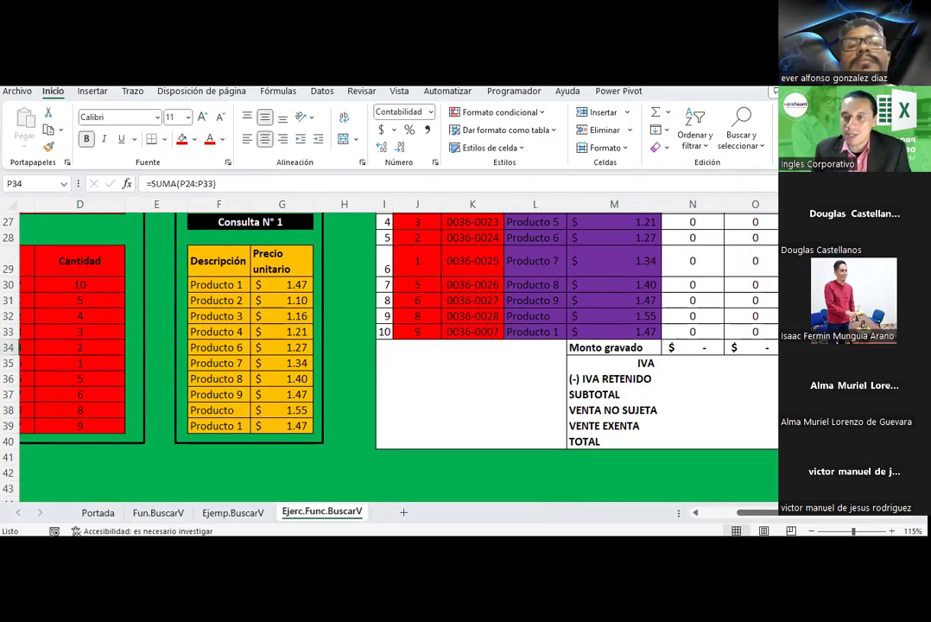
{"action": "left_click", "coordinate": [818, 363]}
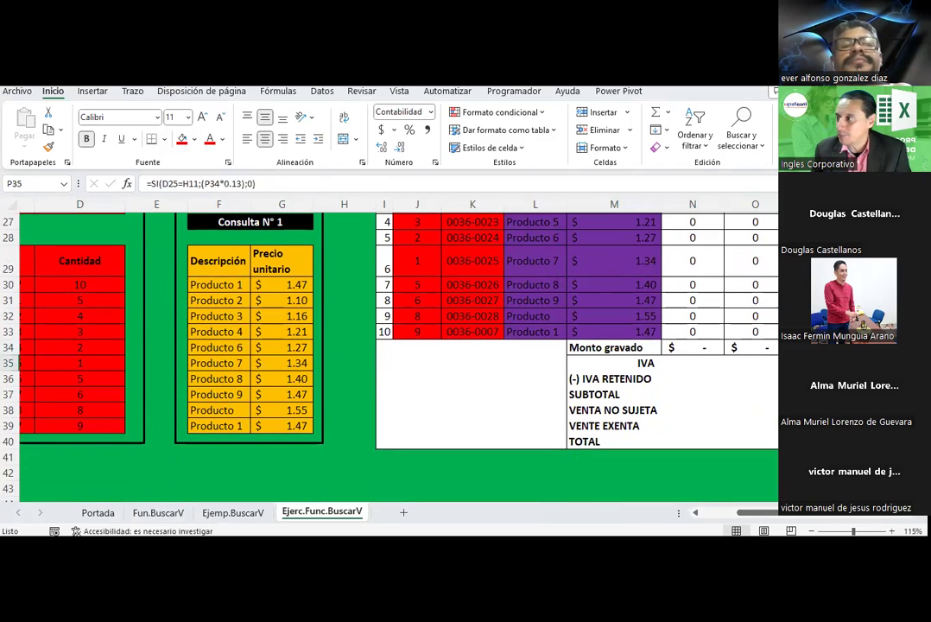
{"action": "scroll", "coordinate": [112, 294], "scroll_direction": "up", "scroll_amount": 1}
{"action": "scroll", "coordinate": [113, 293], "scroll_direction": "up", "scroll_amount": 1}
{"action": "left_click", "coordinate": [121, 286]}
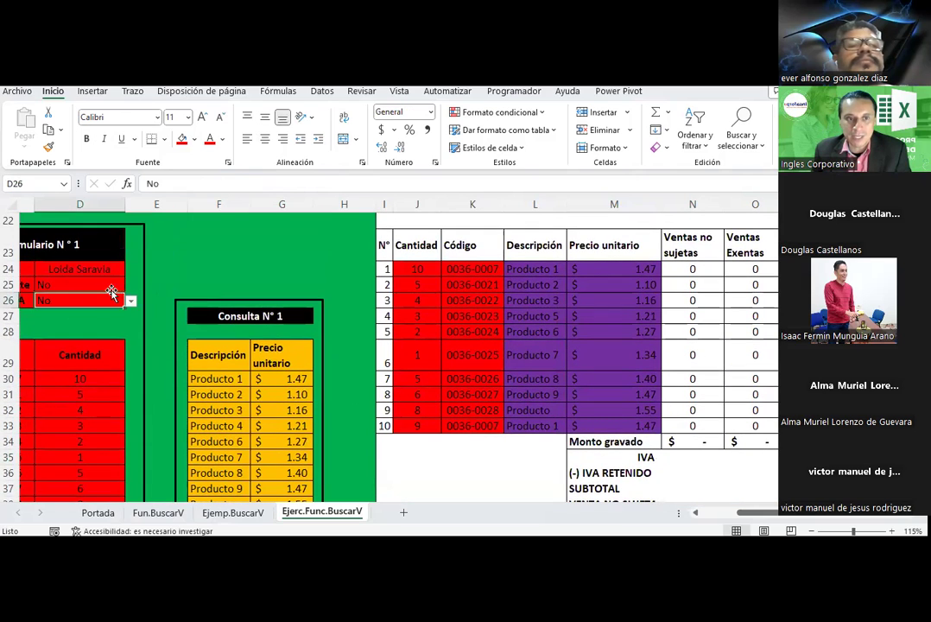
{"action": "left_click", "coordinate": [130, 285]}
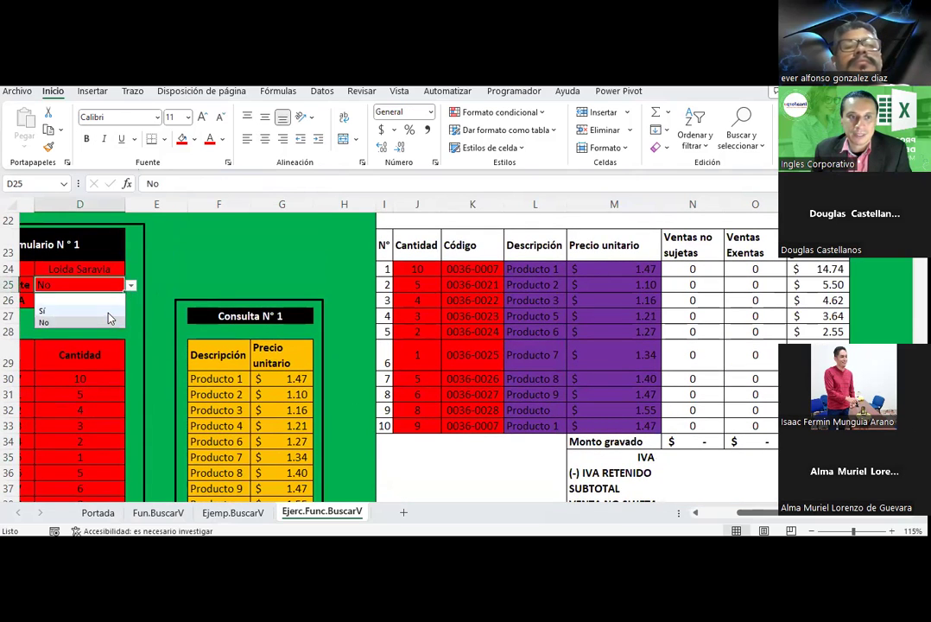
{"action": "left_click", "coordinate": [52, 301]}
{"action": "scroll", "coordinate": [366, 307], "scroll_direction": "up", "scroll_amount": 3}
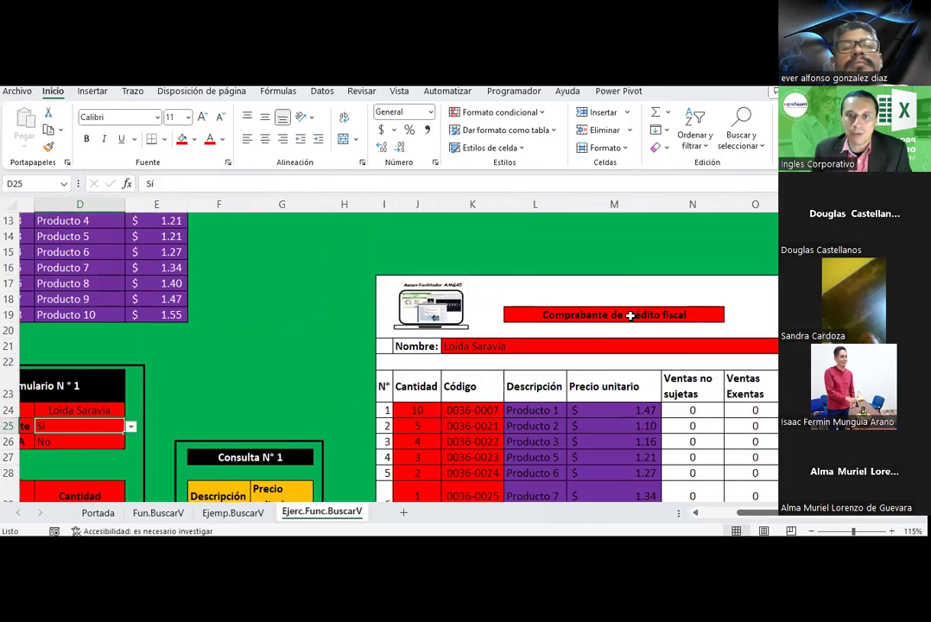
{"action": "scroll", "coordinate": [630, 317], "scroll_direction": "down", "scroll_amount": 4}
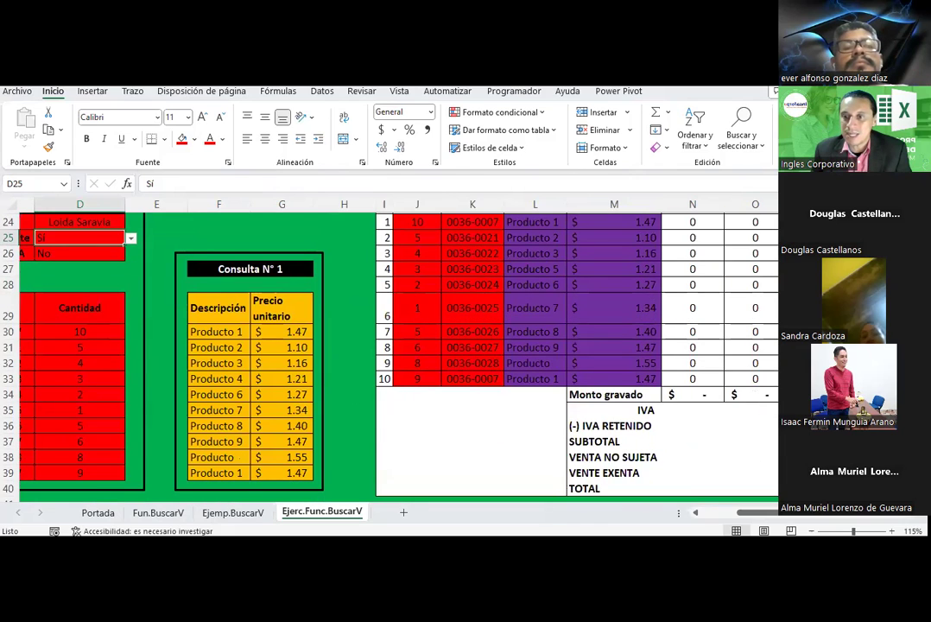
{"action": "left_click", "coordinate": [817, 410]}
{"action": "scroll", "coordinate": [389, 345], "scroll_direction": "right", "scroll_amount": 1}
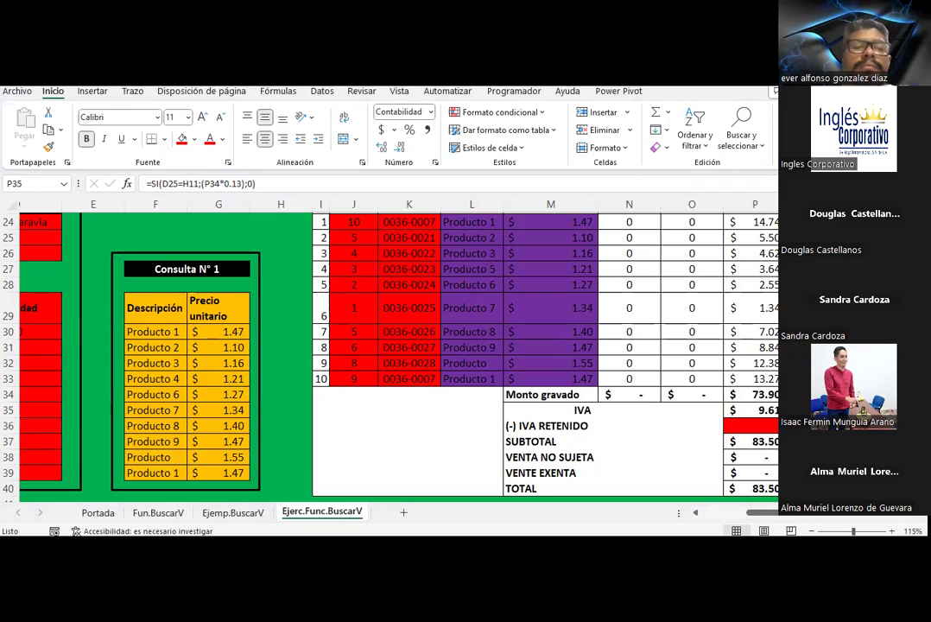
{"action": "left_click", "coordinate": [354, 272]}
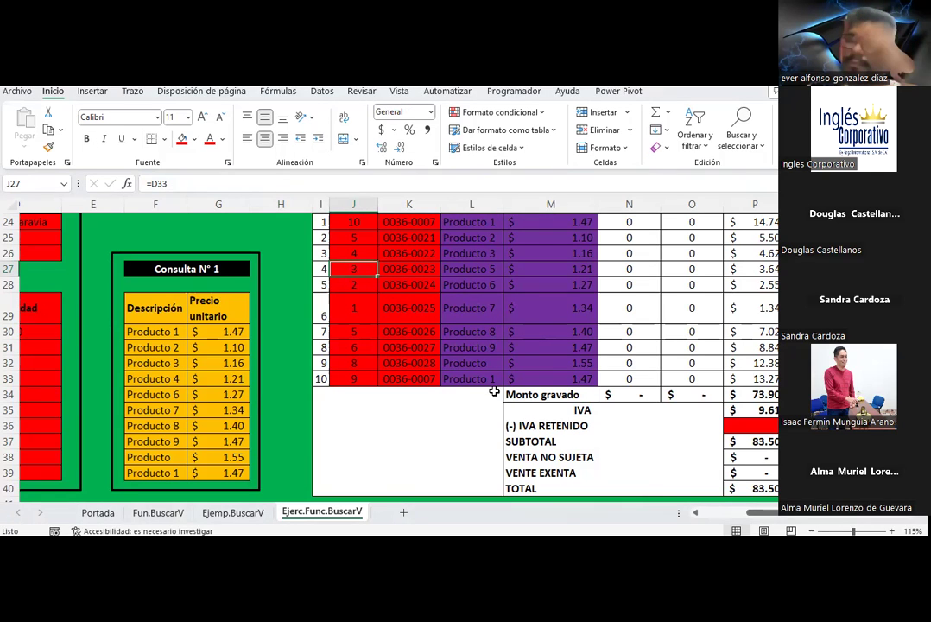
{"action": "left_click", "coordinate": [475, 311]}
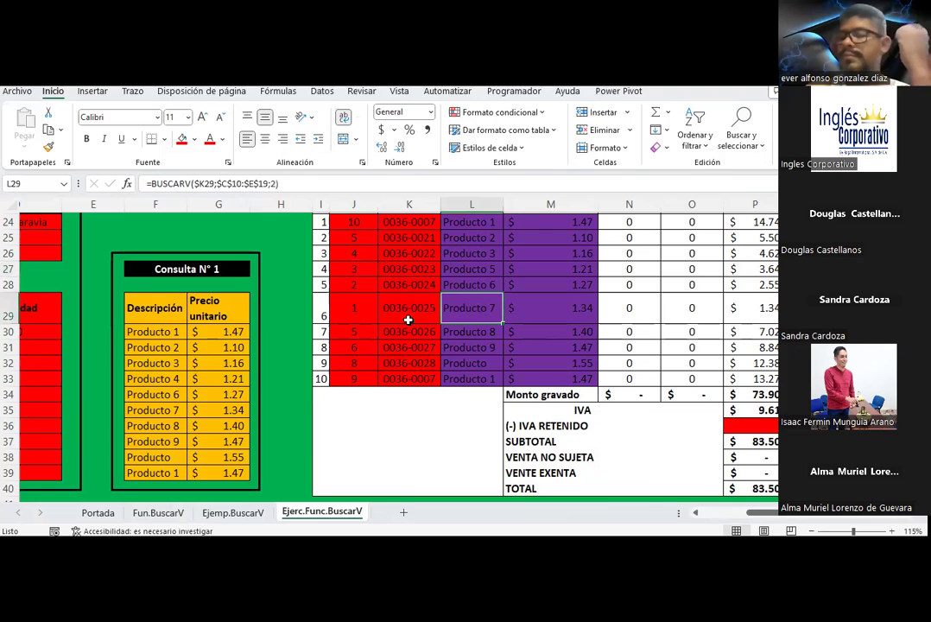
{"action": "scroll", "coordinate": [408, 320], "scroll_direction": "up", "scroll_amount": 1}
{"action": "scroll", "coordinate": [406, 320], "scroll_direction": "up", "scroll_amount": 1}
{"action": "scroll", "coordinate": [402, 320], "scroll_direction": "down", "scroll_amount": 2}
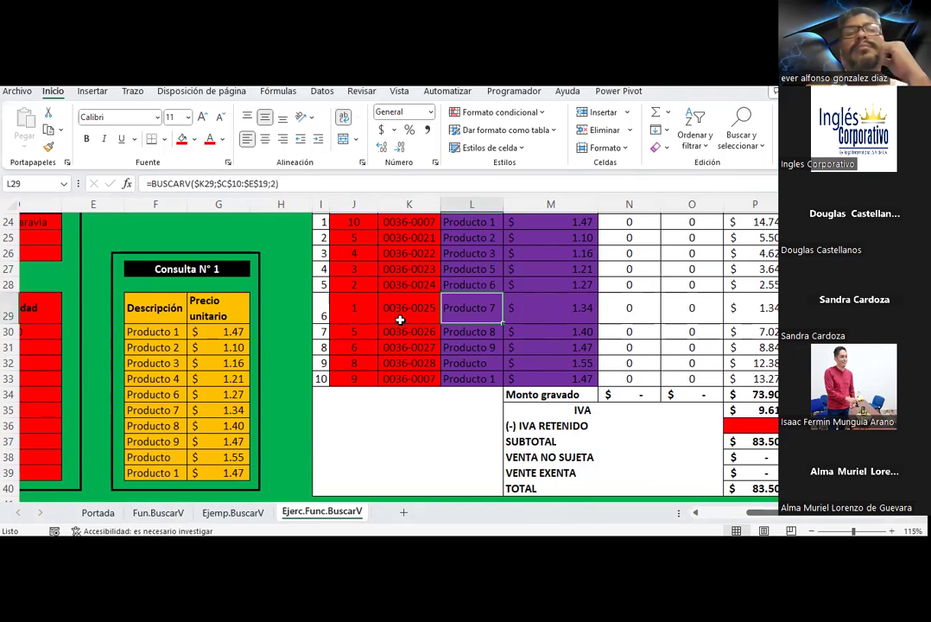
{"action": "left_click", "coordinate": [691, 346]}
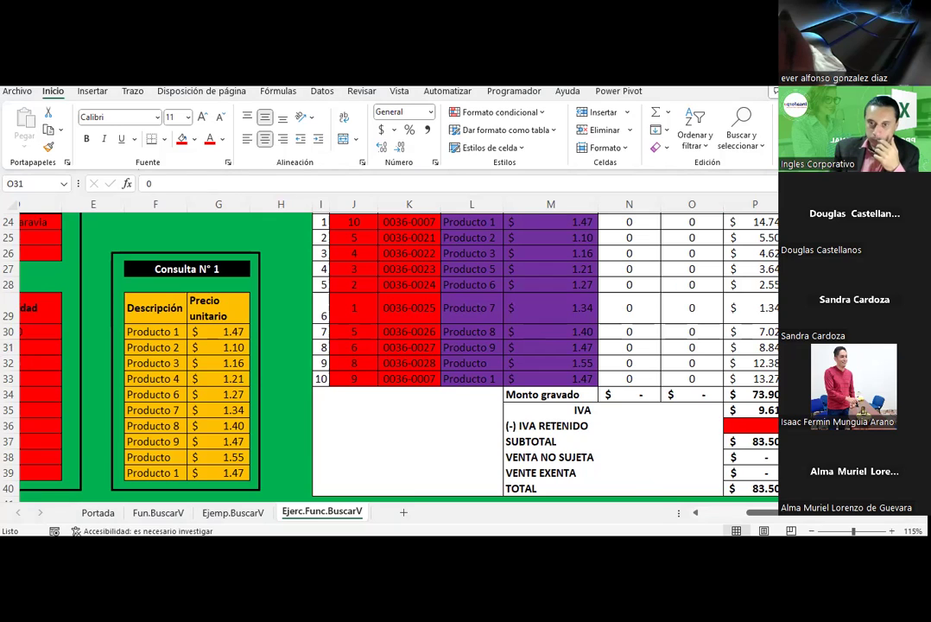
{"action": "left_click", "coordinate": [756, 426]}
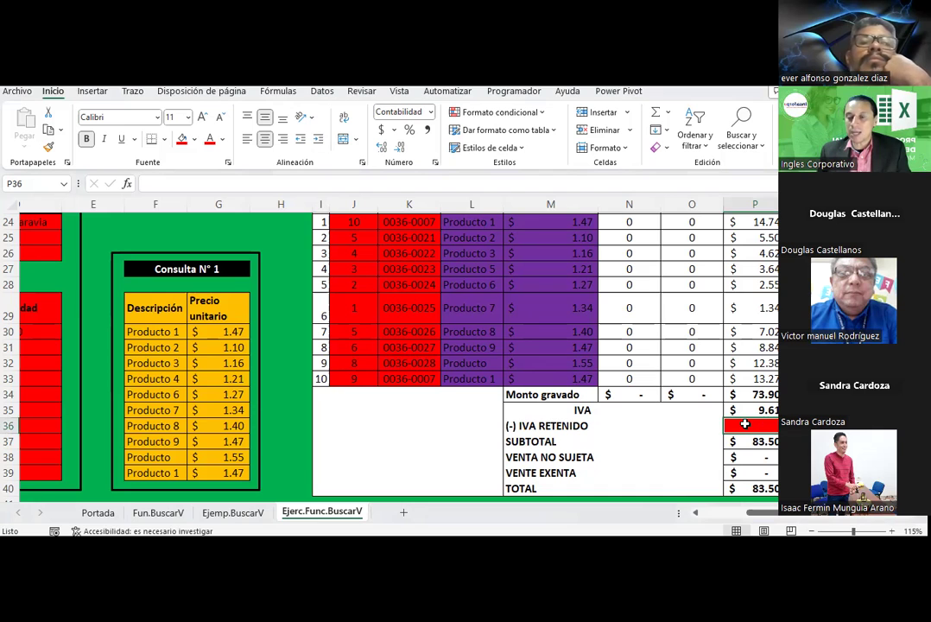
Set the Retener IVA answer in D26 to Sí and recheck the IVA formula in P35.
{"action": "left_click_drag", "start_coordinate": [757, 515], "coordinate": [707, 513]}
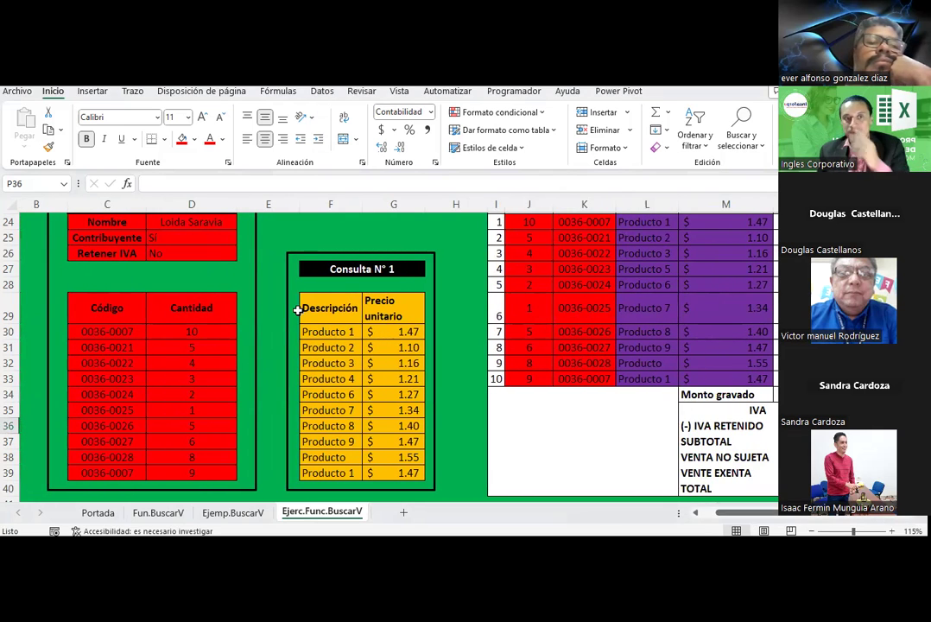
{"action": "left_click", "coordinate": [207, 257]}
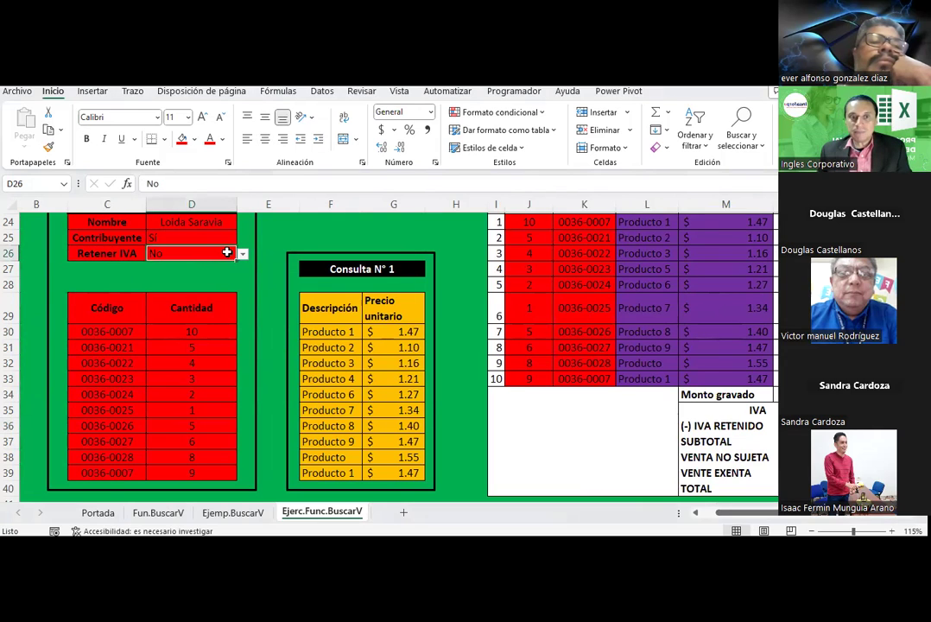
{"action": "left_click", "coordinate": [243, 253]}
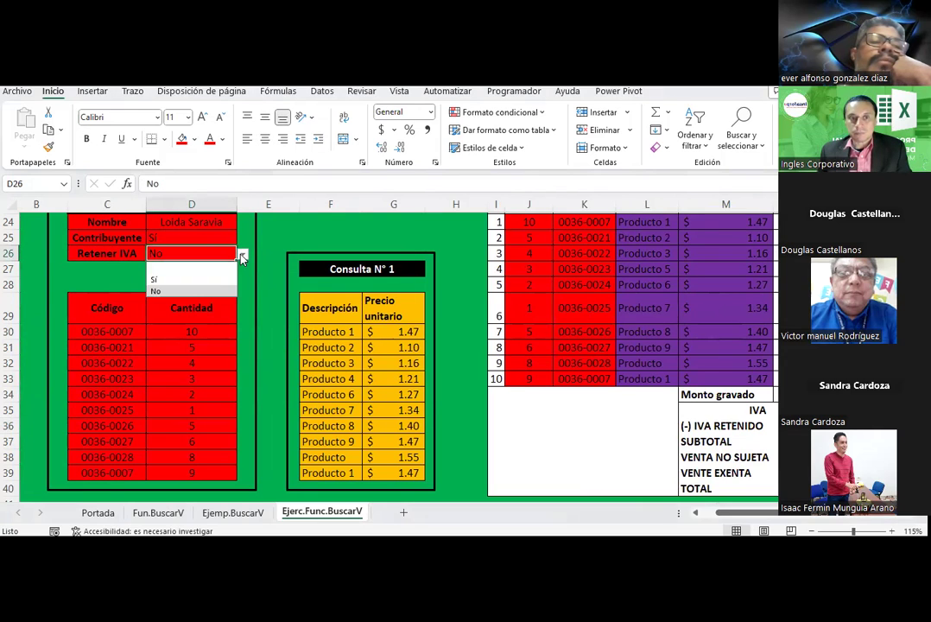
{"action": "left_click", "coordinate": [181, 281]}
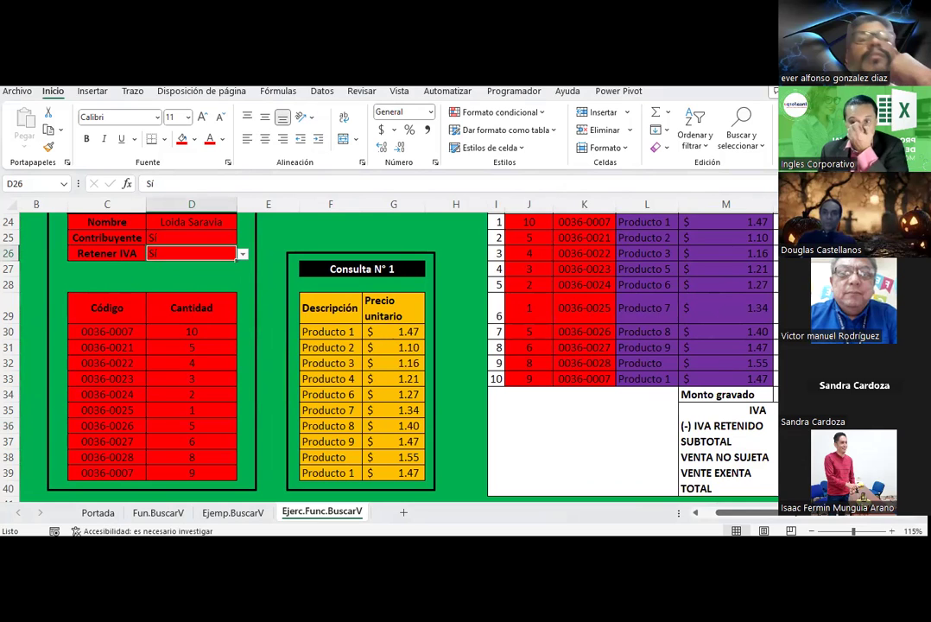
{"action": "scroll", "coordinate": [397, 346], "scroll_direction": "right", "scroll_amount": 2}
{"action": "left_click", "coordinate": [817, 409]}
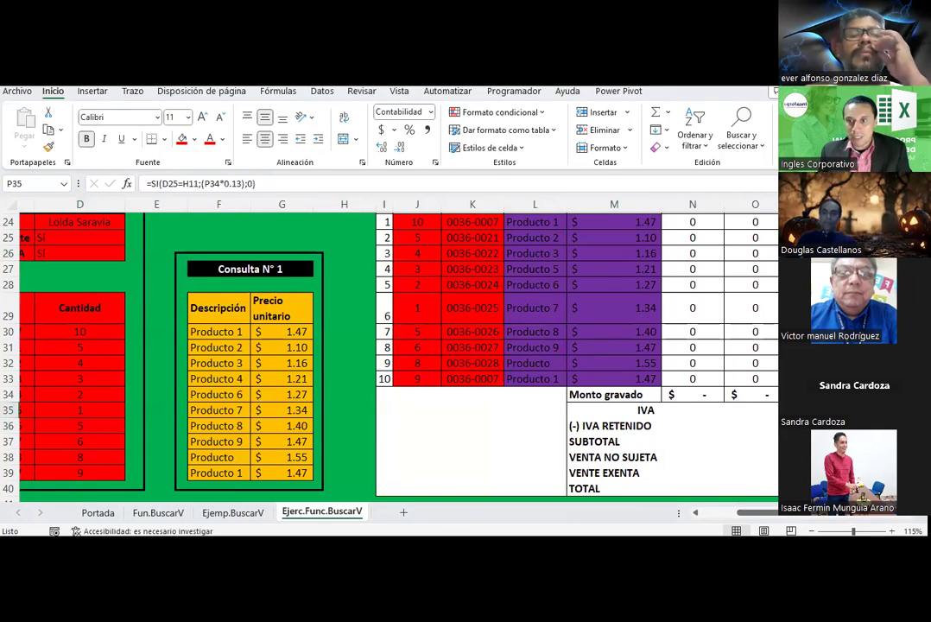
Begin the IVA RETENIDO formula in P36 with the condition D25=H11.
{"action": "key", "text": "Return"}
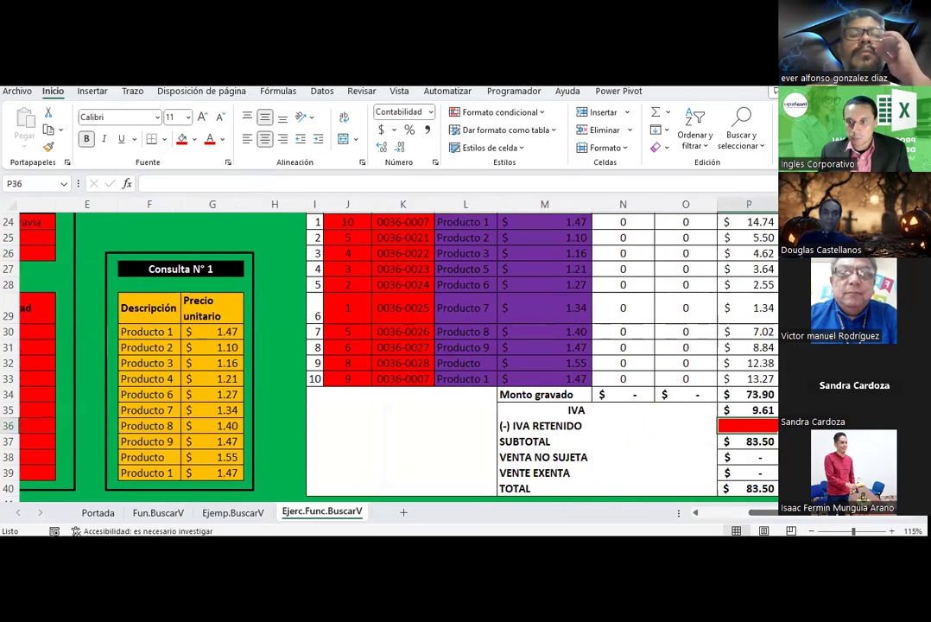
{"action": "type", "text": "="}
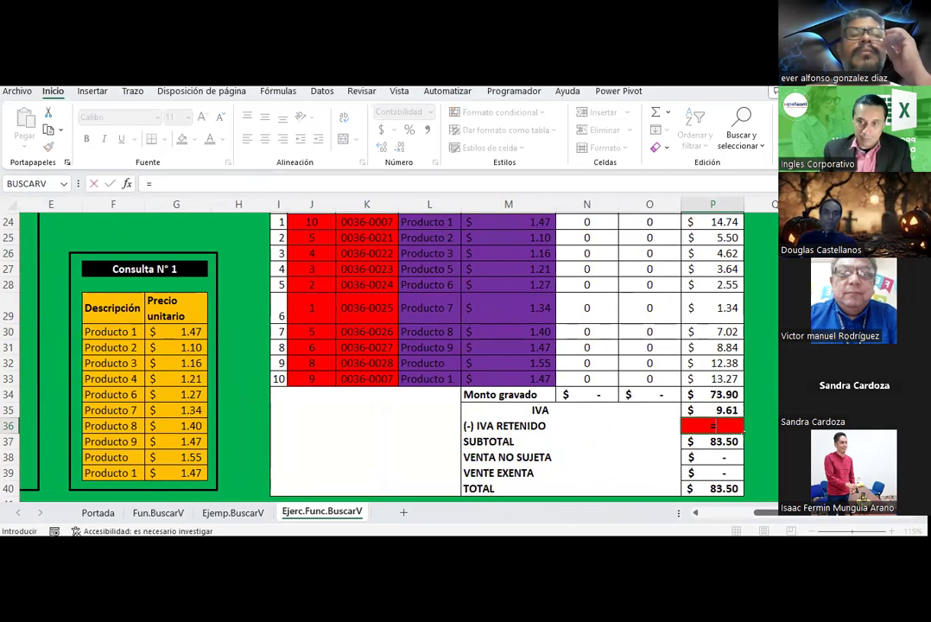
{"action": "type", "text": "si("}
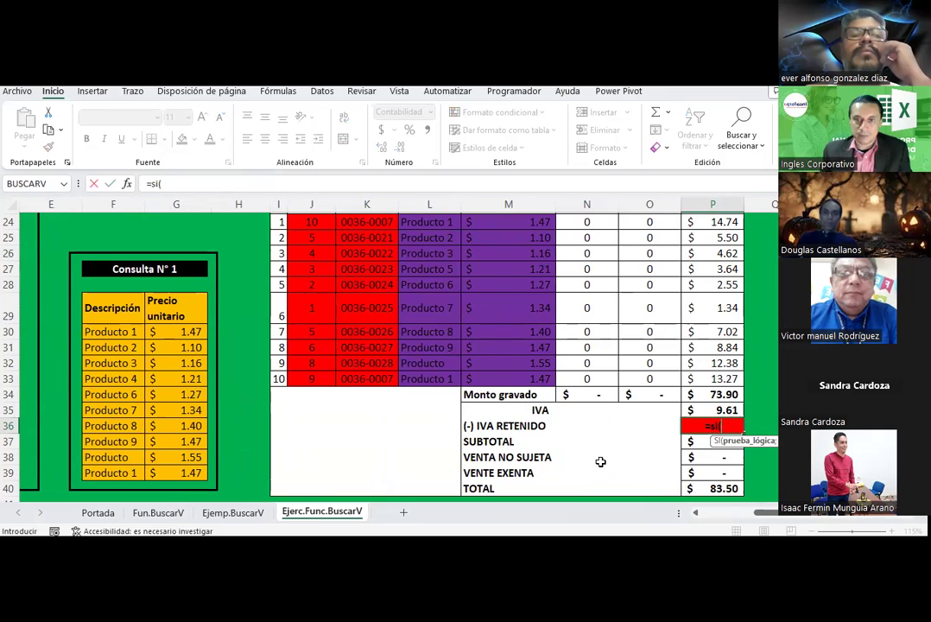
{"action": "scroll", "coordinate": [346, 346], "scroll_direction": "left", "scroll_amount": 3}
{"action": "scroll", "coordinate": [247, 285], "scroll_direction": "left", "scroll_amount": 3}
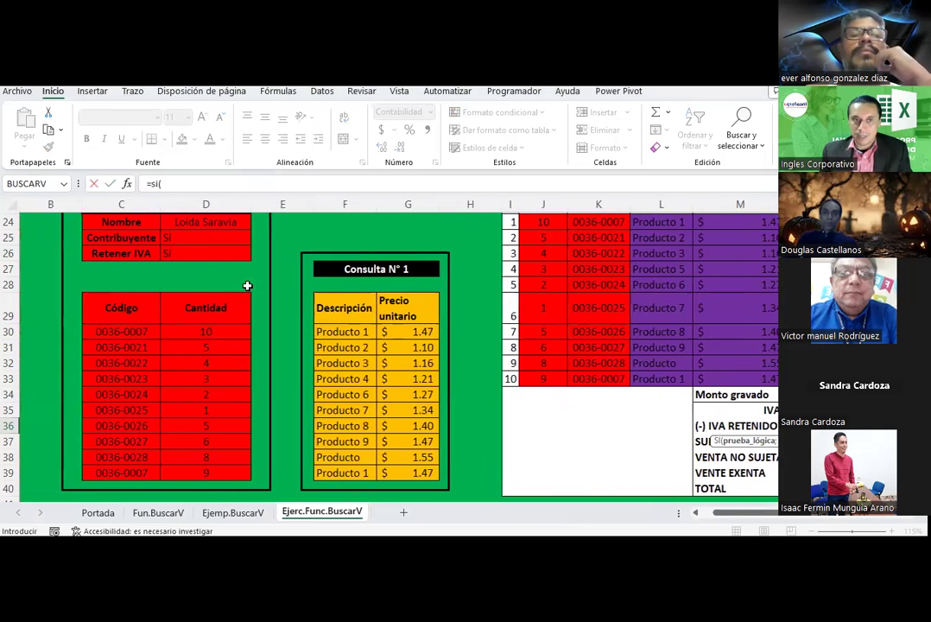
{"action": "left_click", "coordinate": [193, 236]}
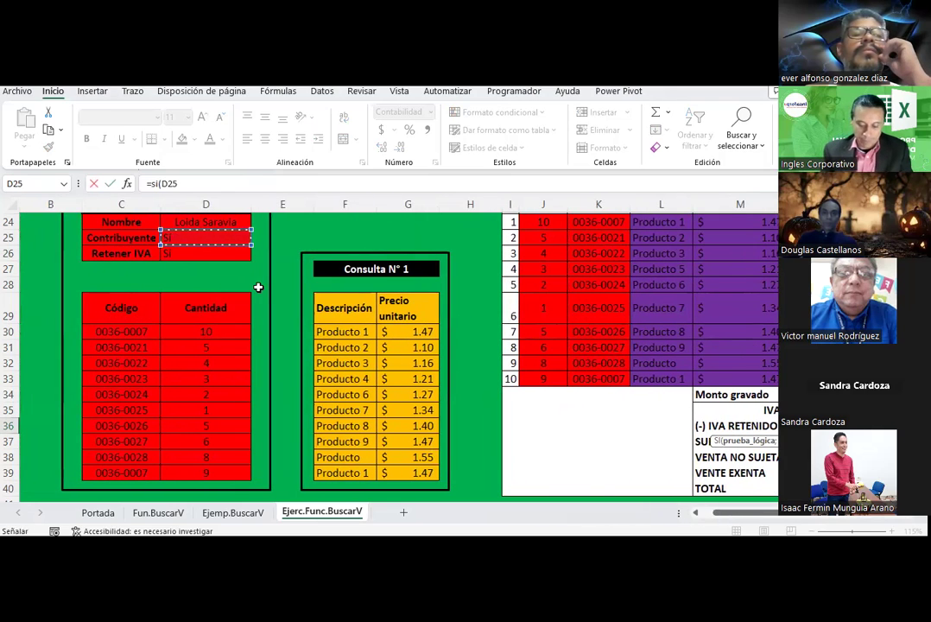
{"action": "type", "text": "="}
{"action": "scroll", "coordinate": [461, 260], "scroll_direction": "up", "scroll_amount": 6}
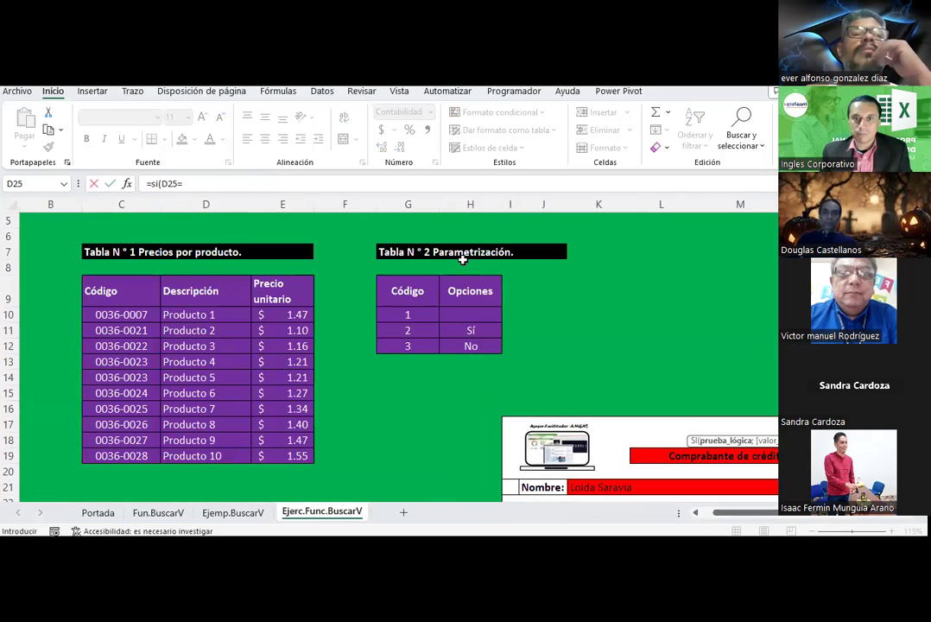
{"action": "left_click", "coordinate": [486, 327]}
{"action": "type", "text": ";"}
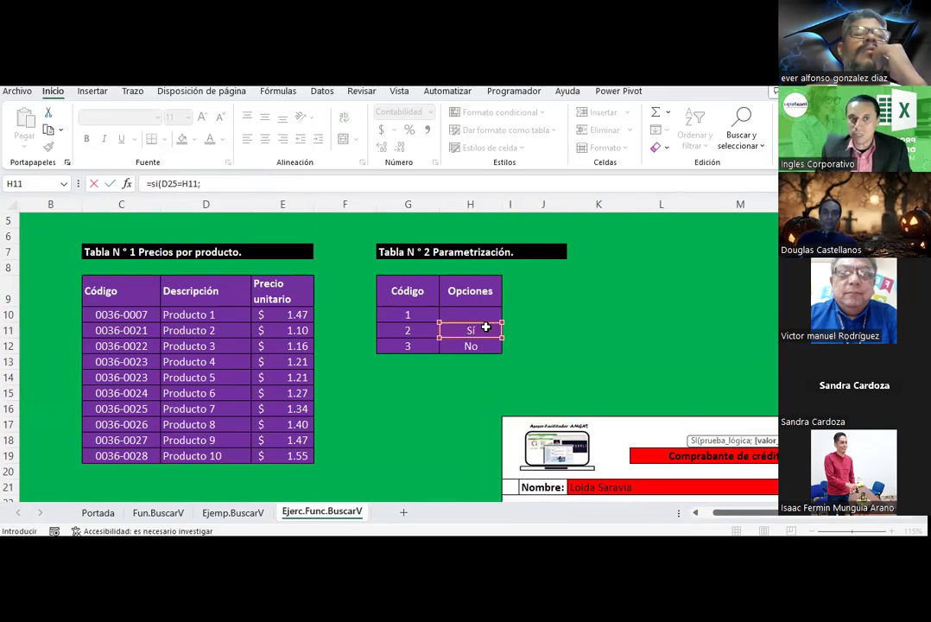
Add the second condition D26=H11 to the formula.
{"action": "scroll", "coordinate": [485, 327], "scroll_direction": "down", "scroll_amount": 3}
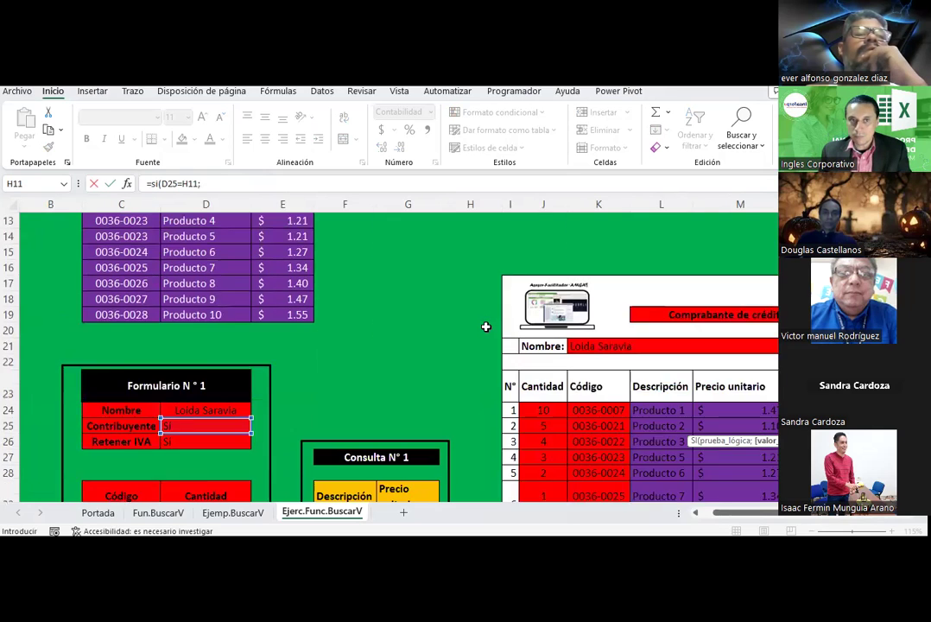
{"action": "scroll", "coordinate": [485, 327], "scroll_direction": "down", "scroll_amount": 1}
{"action": "scroll", "coordinate": [485, 326], "scroll_direction": "down", "scroll_amount": 1}
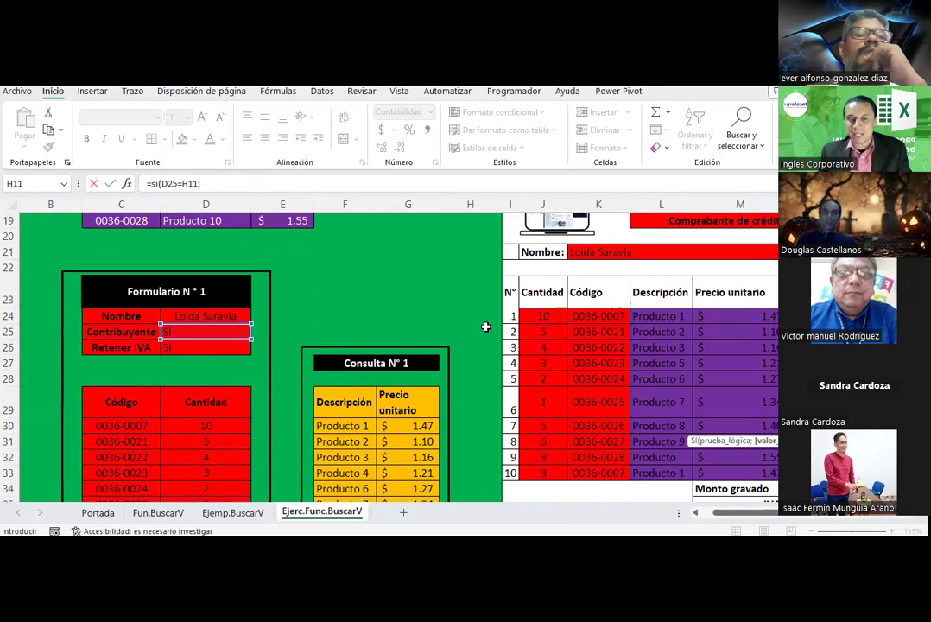
{"action": "left_click", "coordinate": [181, 349]}
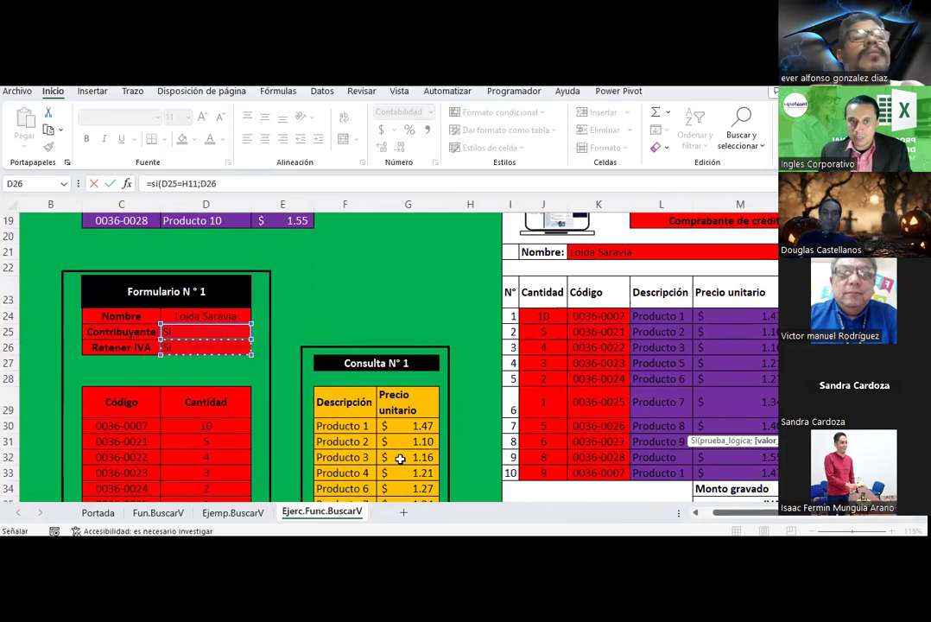
{"action": "type", "text": "="}
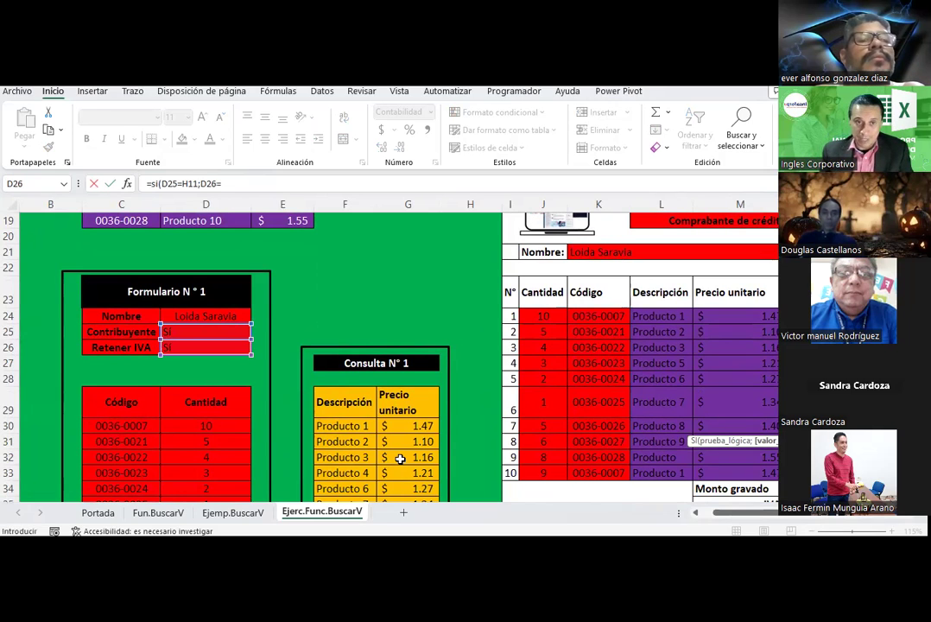
{"action": "scroll", "coordinate": [441, 251], "scroll_direction": "up", "scroll_amount": 5}
{"action": "left_click", "coordinate": [463, 332]}
{"action": "type", "text": ";("}
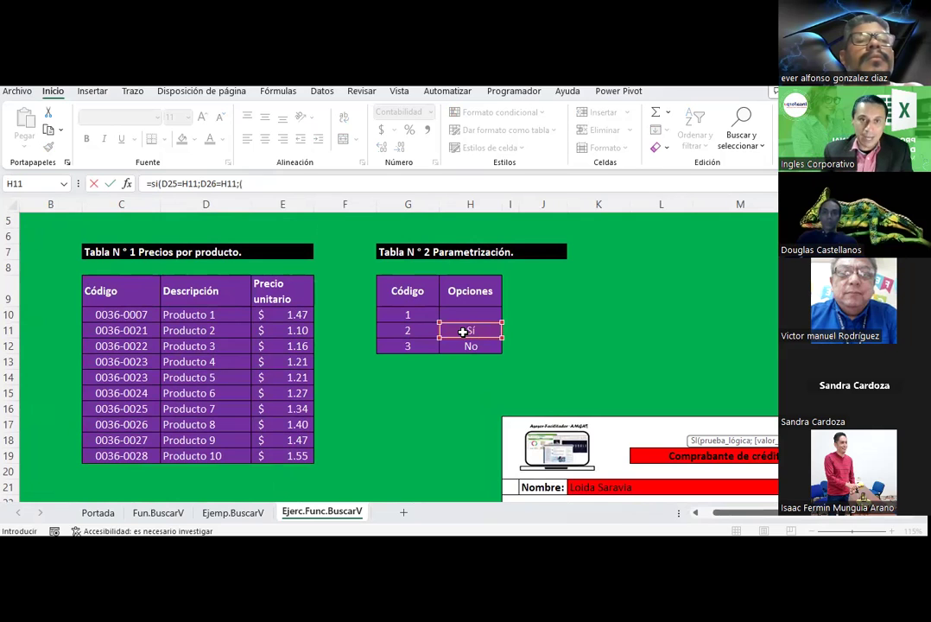
Reference Monto gravado in P34 multiplied by a percentage as the result.
{"action": "scroll", "coordinate": [699, 276], "scroll_direction": "down", "scroll_amount": 6}
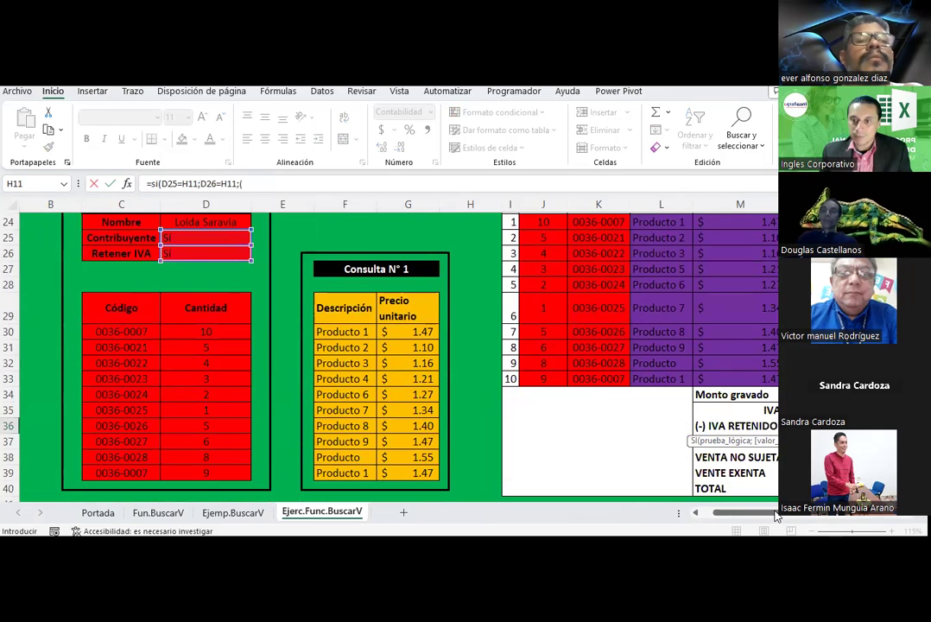
{"action": "left_click_drag", "start_coordinate": [776, 516], "coordinate": [842, 519]}
{"action": "key", "text": "Right"}
{"action": "key", "text": "Up"}
{"action": "key", "text": "Up"}
{"action": "key", "text": "Up"}
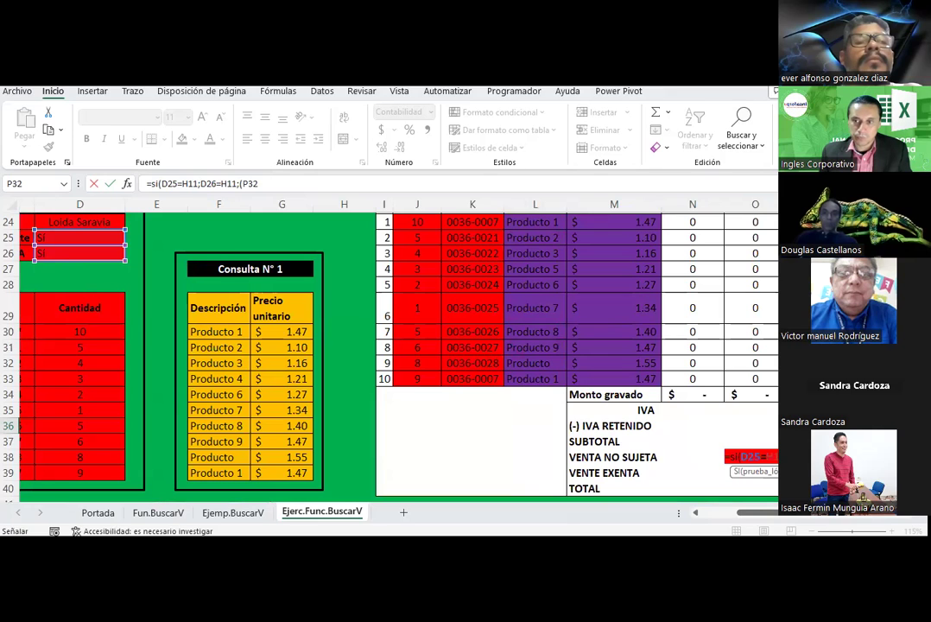
{"action": "scroll", "coordinate": [354, 346], "scroll_direction": "down", "scroll_amount": 1}
{"action": "key", "text": "Down"}
{"action": "key", "text": "Down"}
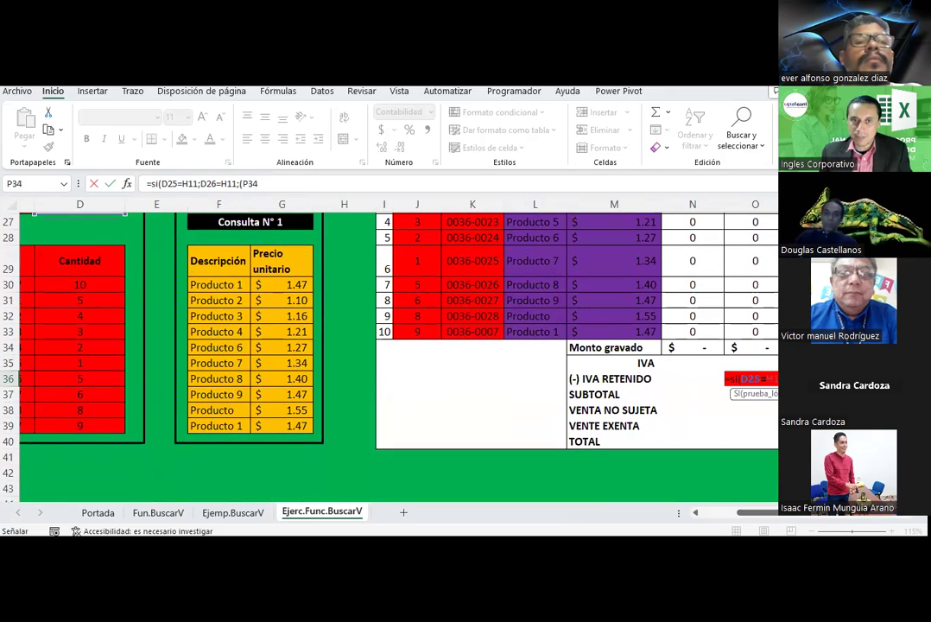
{"action": "type", "text": "*"}
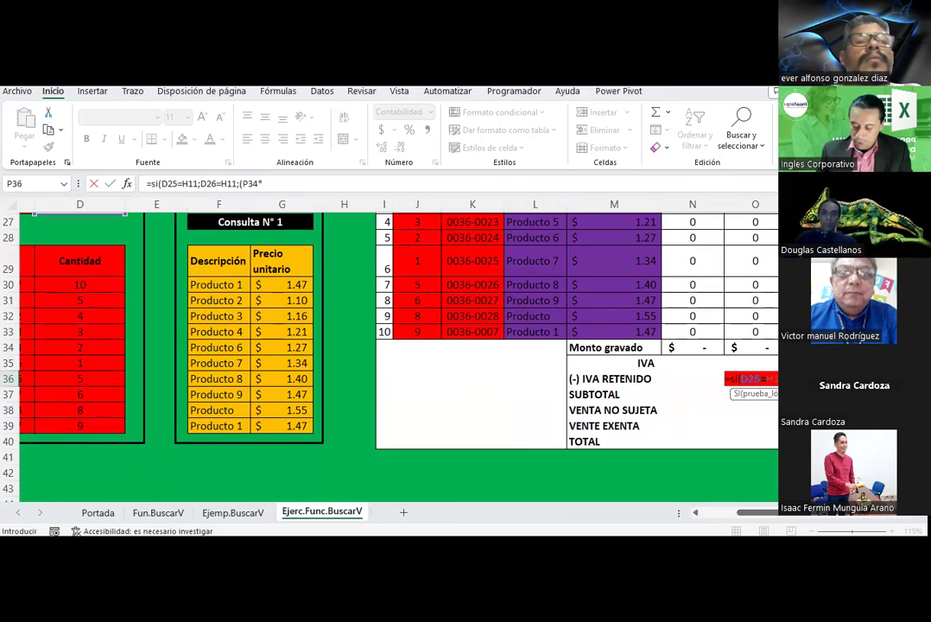
{"action": "type", "text": ".02"}
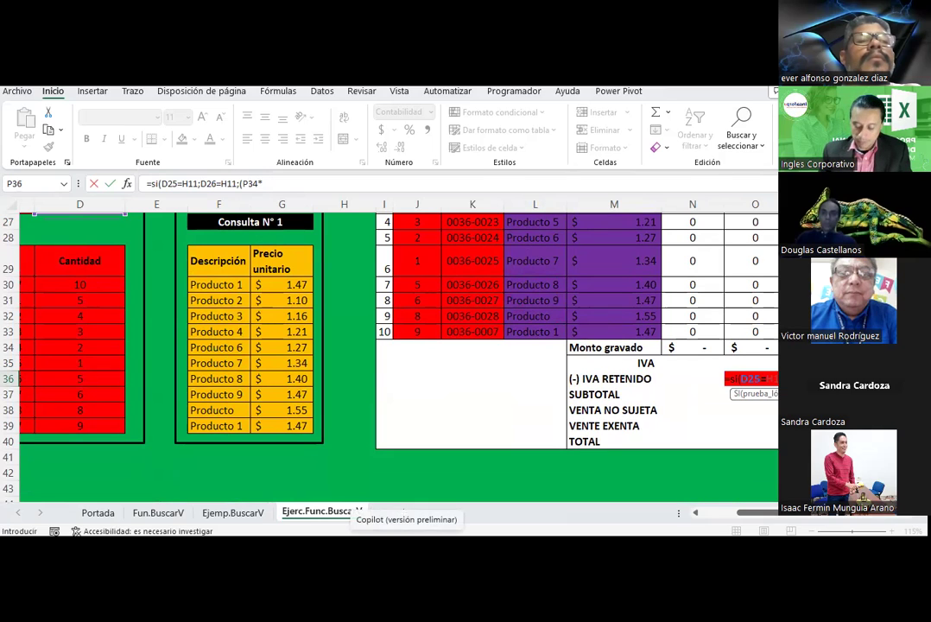
{"action": "type", "text": "%)"}
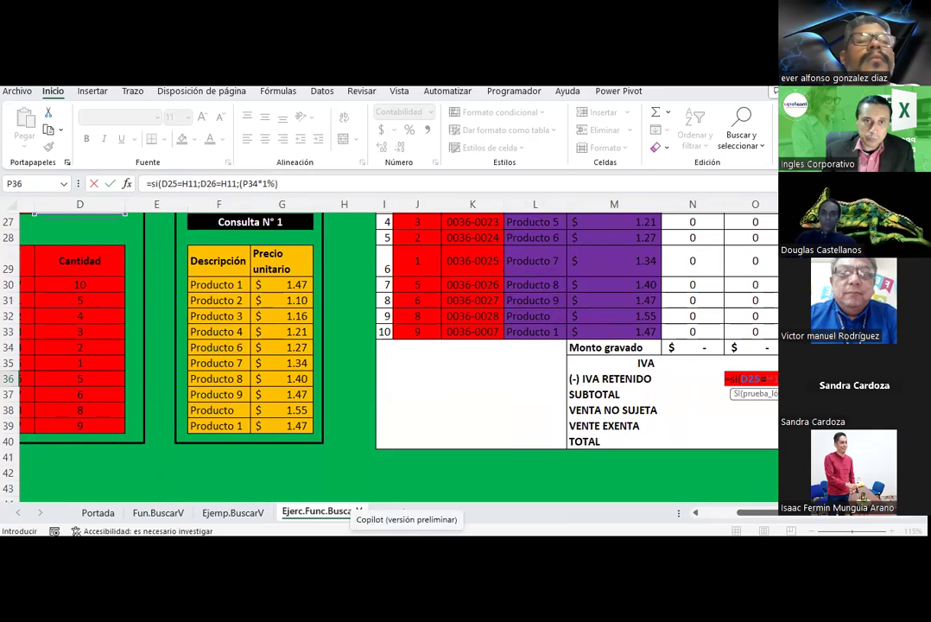
Nest the second condition as its own SI with a 0 false result and commit.
{"action": "left_click", "coordinate": [201, 184]}
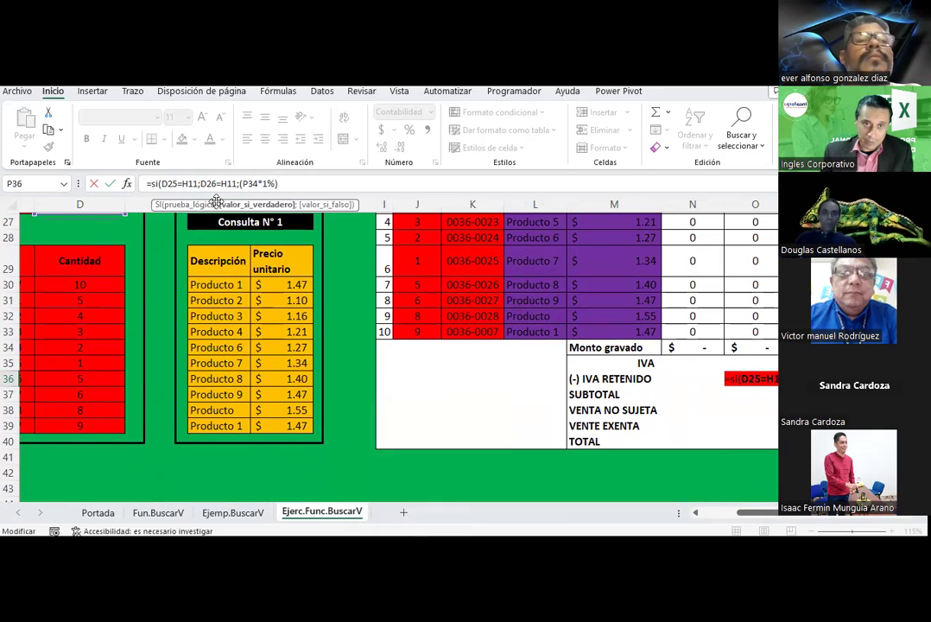
{"action": "type", "text": ";si("}
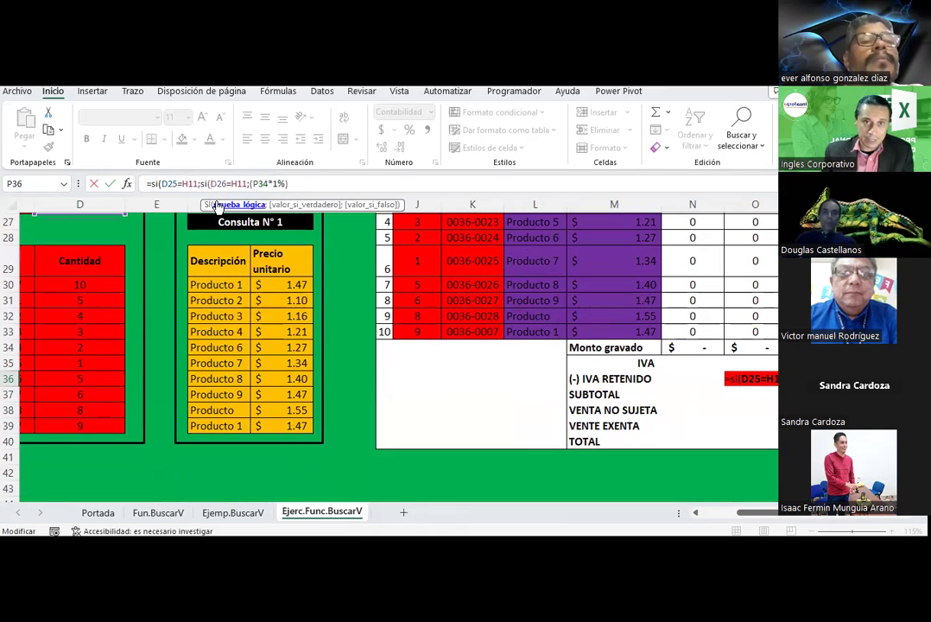
{"action": "left_click", "coordinate": [314, 180]}
{"action": "type", "text": ";o"}
{"action": "key", "text": "BackSpace"}
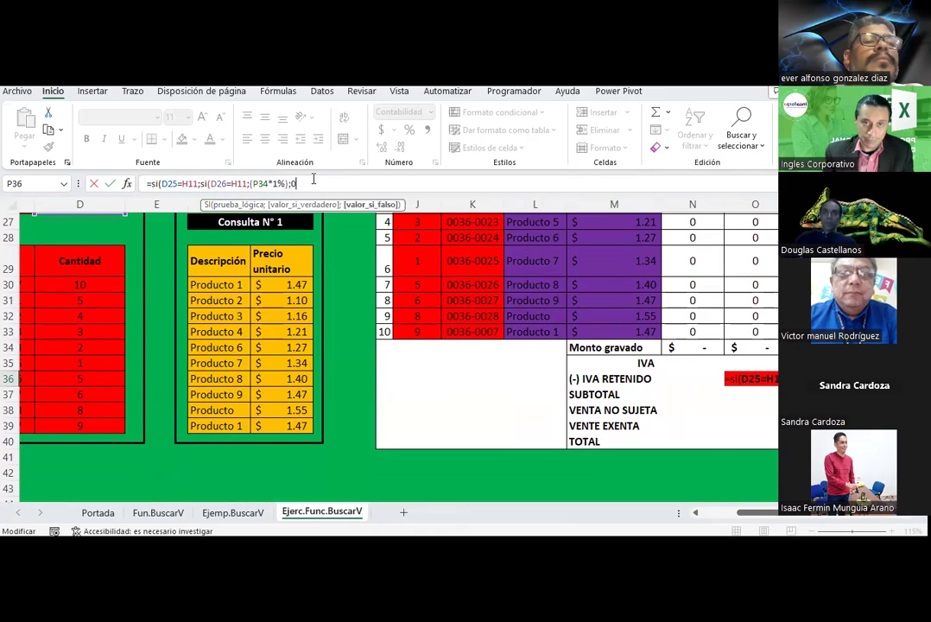
{"action": "type", "text": ")"}
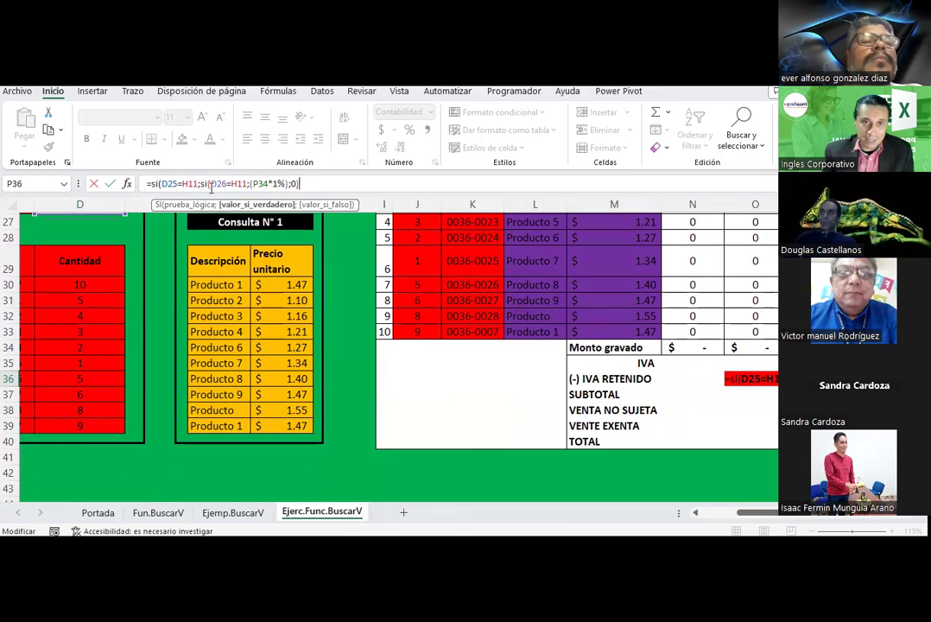
{"action": "key", "text": "Return"}
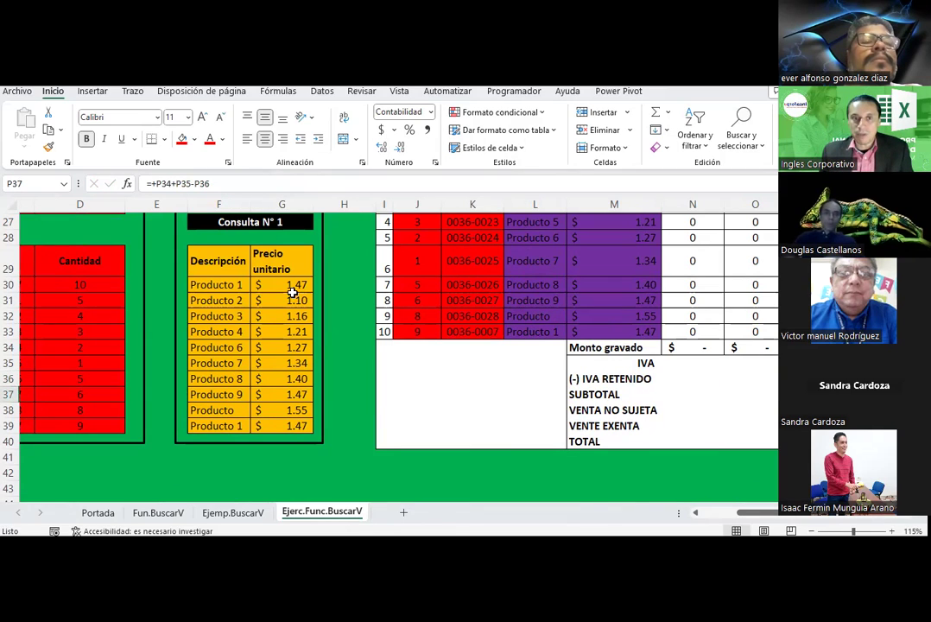
Test the withheld IVA formula by setting both Contribuyente and Retener IVA to No.
{"action": "scroll", "coordinate": [289, 290], "scroll_direction": "up", "scroll_amount": 2}
{"action": "scroll", "coordinate": [753, 469], "scroll_direction": "down", "scroll_amount": 1}
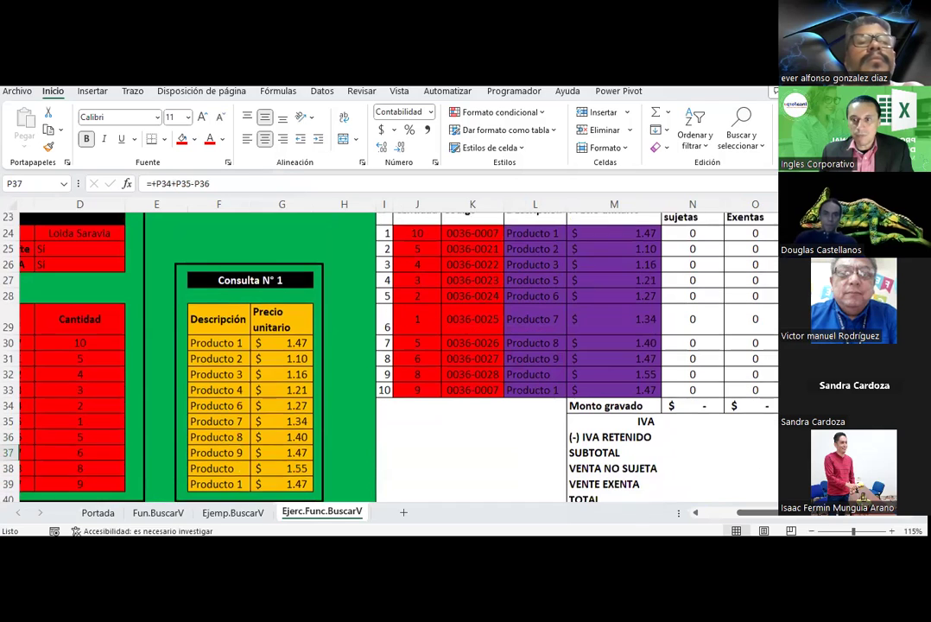
{"action": "key", "text": "Up"}
{"action": "scroll", "coordinate": [435, 384], "scroll_direction": "up", "scroll_amount": 1}
{"action": "left_click", "coordinate": [110, 282]}
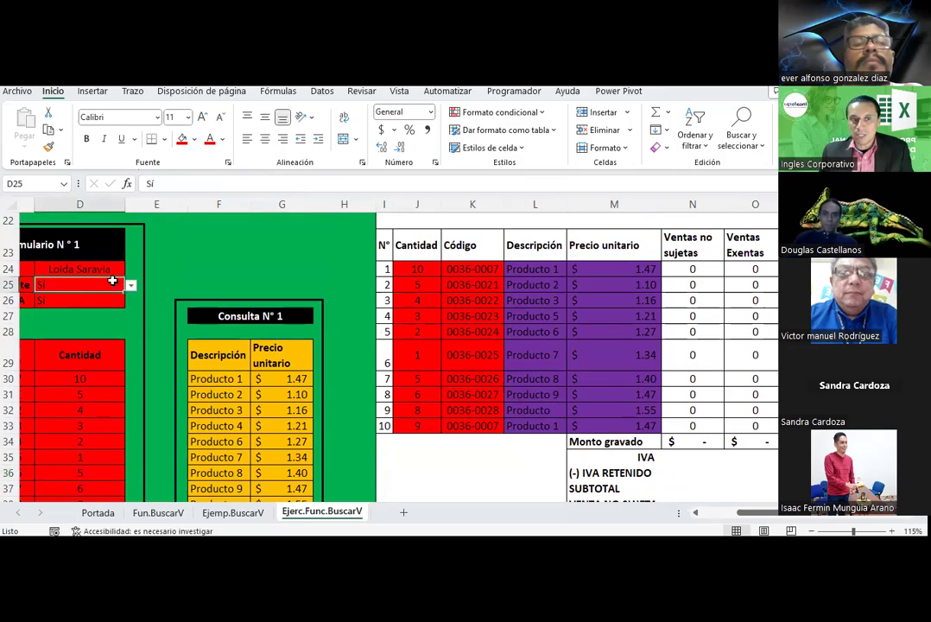
{"action": "left_click", "coordinate": [48, 300]}
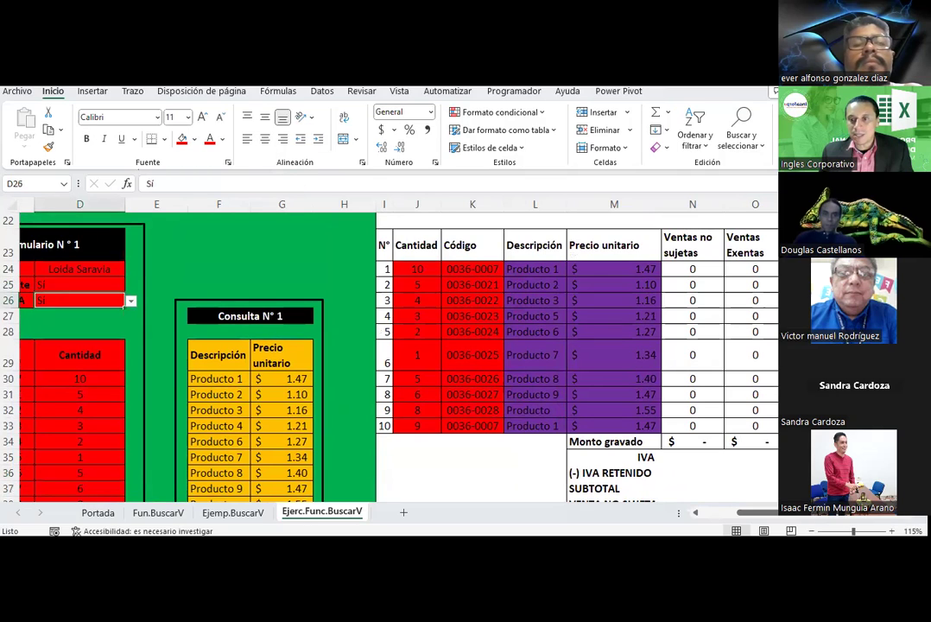
{"action": "left_click", "coordinate": [138, 289]}
{"action": "left_click", "coordinate": [86, 285]}
{"action": "left_click", "coordinate": [130, 285]}
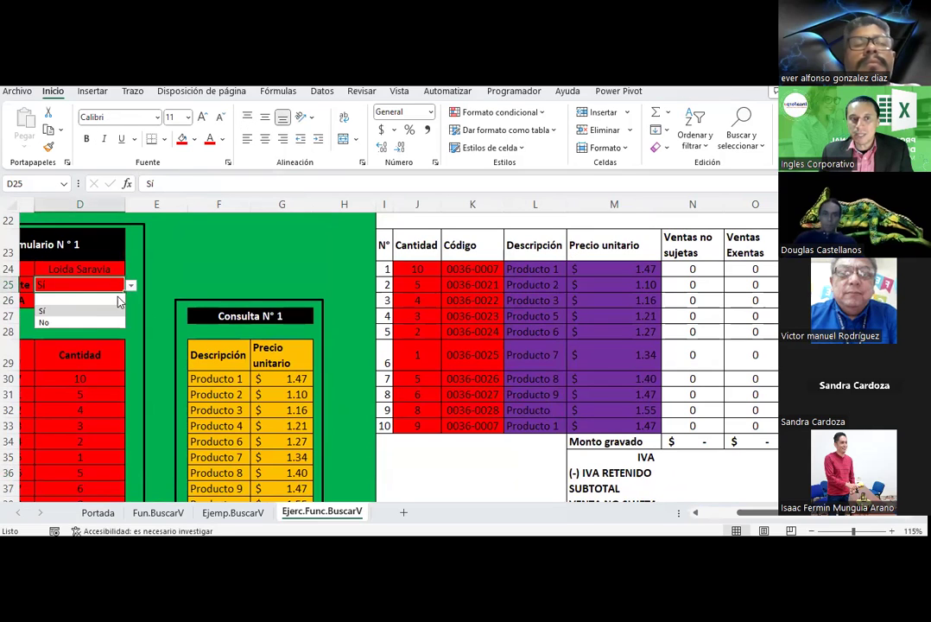
{"action": "left_click", "coordinate": [74, 323]}
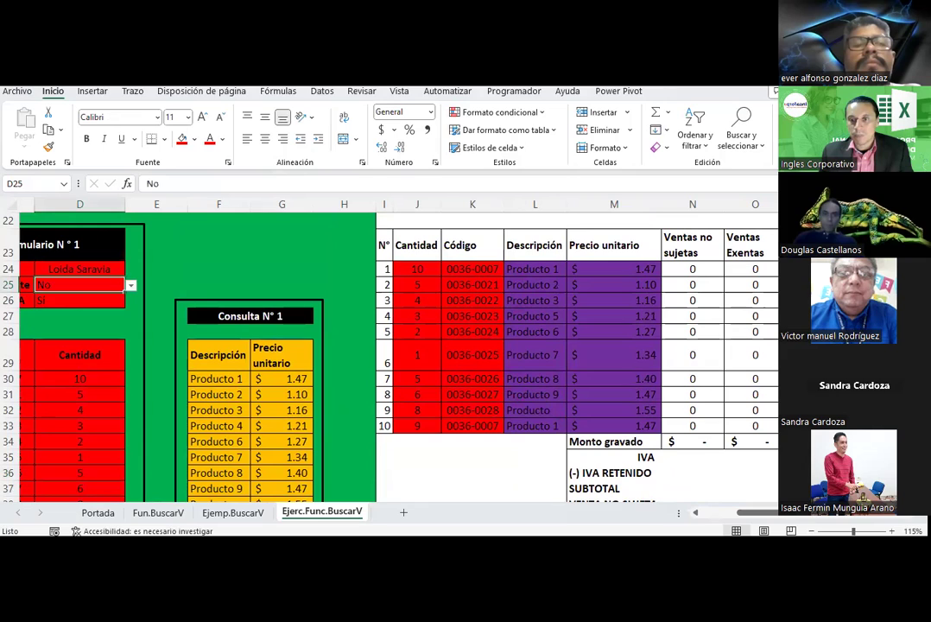
{"action": "left_click", "coordinate": [95, 301]}
{"action": "left_click", "coordinate": [130, 300]}
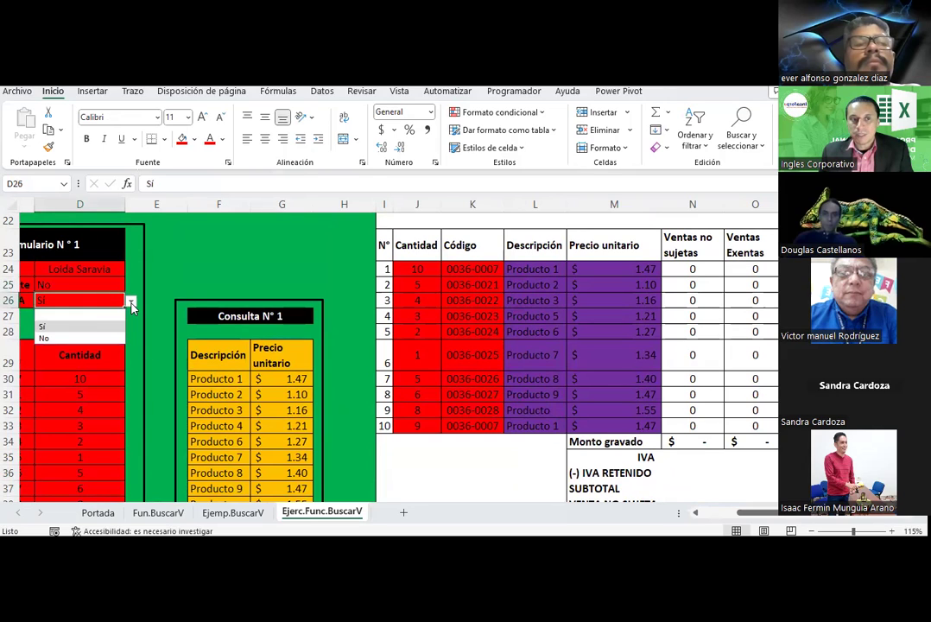
{"action": "left_click", "coordinate": [64, 337]}
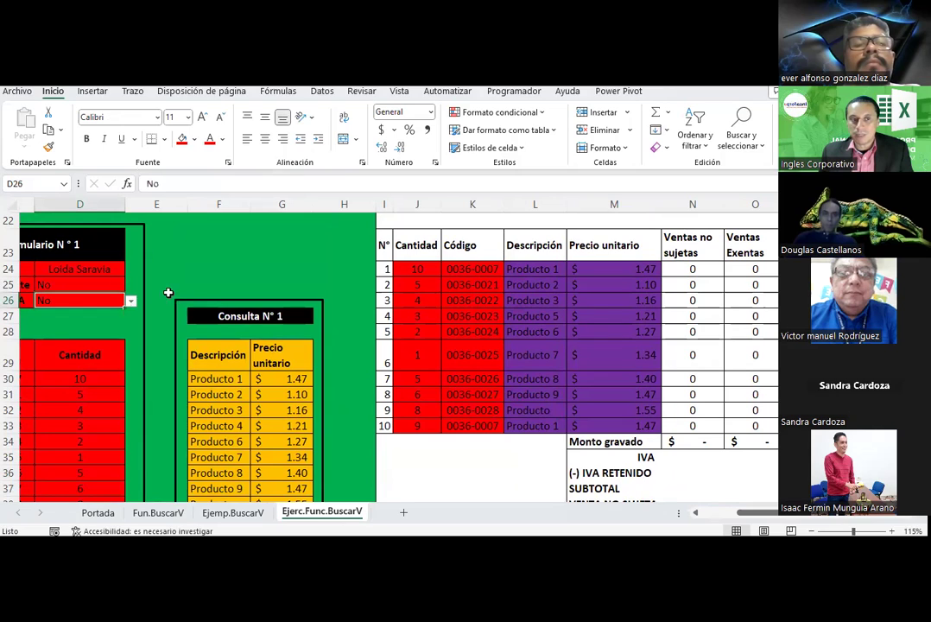
Switch Contribuyente back to Sí and check the result in P36.
{"action": "left_click", "coordinate": [103, 286]}
{"action": "left_click", "coordinate": [130, 286]}
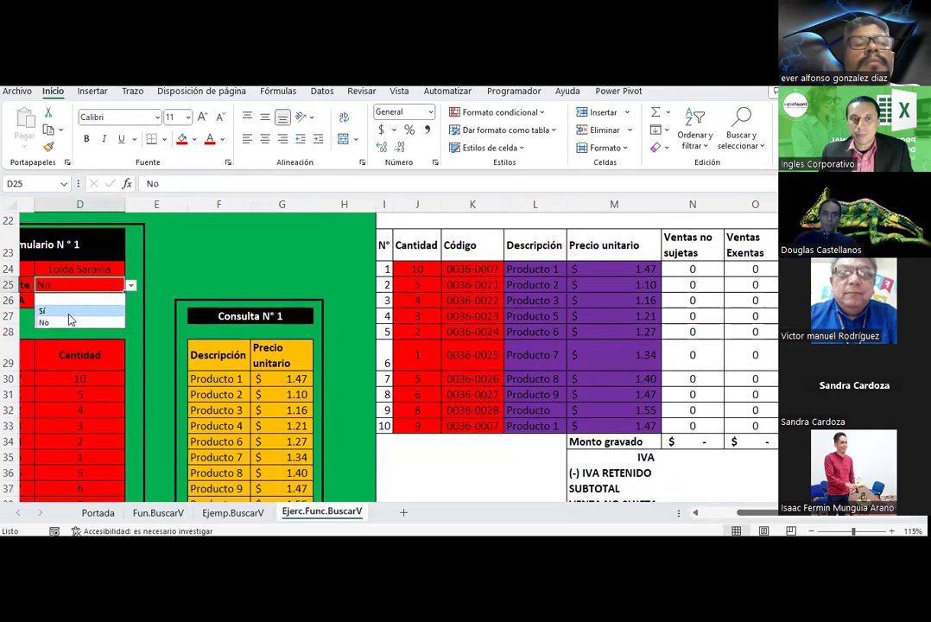
{"action": "left_click", "coordinate": [67, 308]}
{"action": "left_click", "coordinate": [816, 473]}
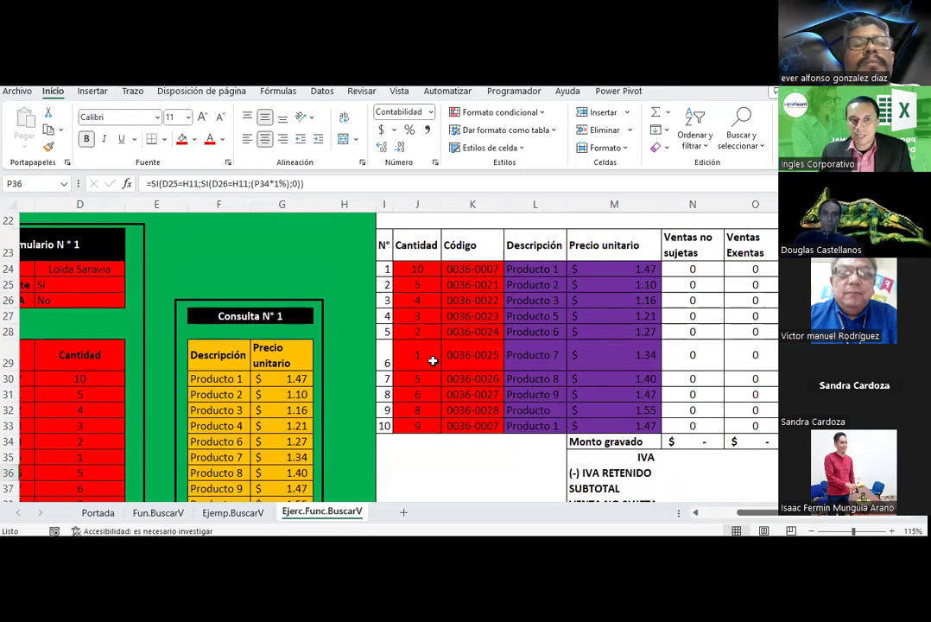
Set Contribuyente to No and Retener IVA to Sí, then check P36's result.
{"action": "left_click", "coordinate": [78, 287]}
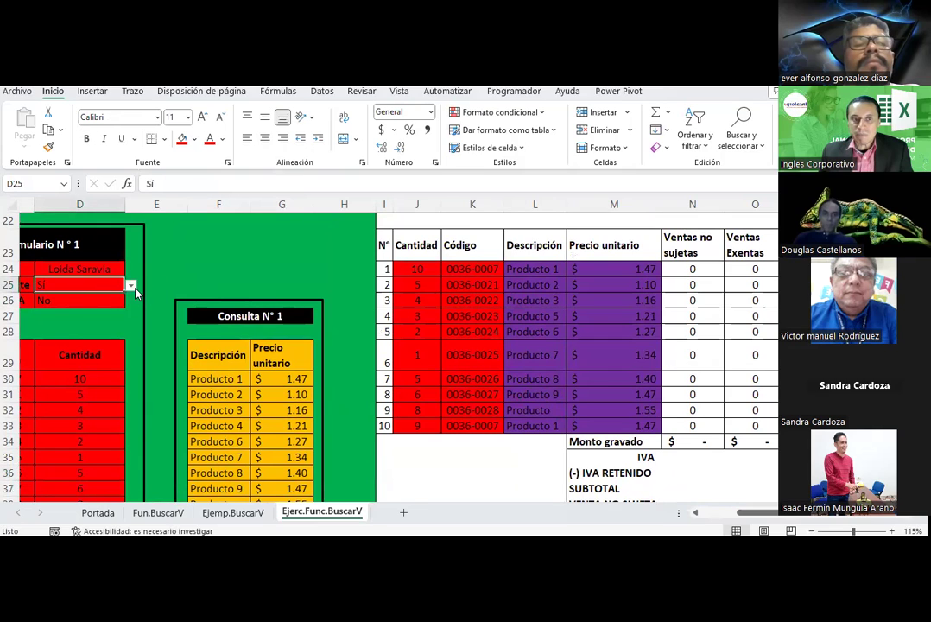
{"action": "left_click", "coordinate": [131, 286]}
{"action": "left_click", "coordinate": [66, 319]}
{"action": "left_click", "coordinate": [80, 301]}
{"action": "left_click", "coordinate": [130, 300]}
{"action": "left_click", "coordinate": [60, 318]}
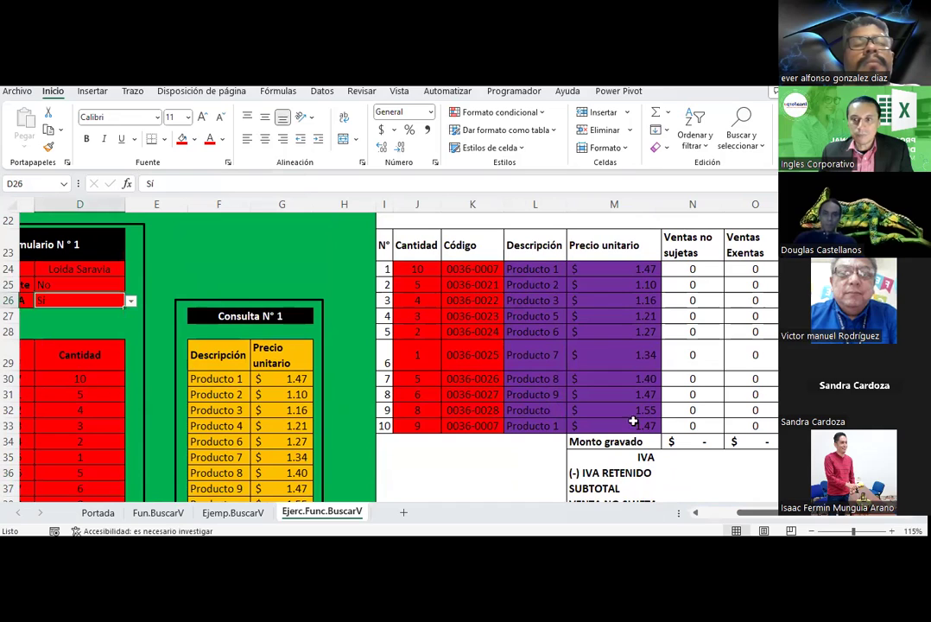
{"action": "left_click", "coordinate": [818, 473]}
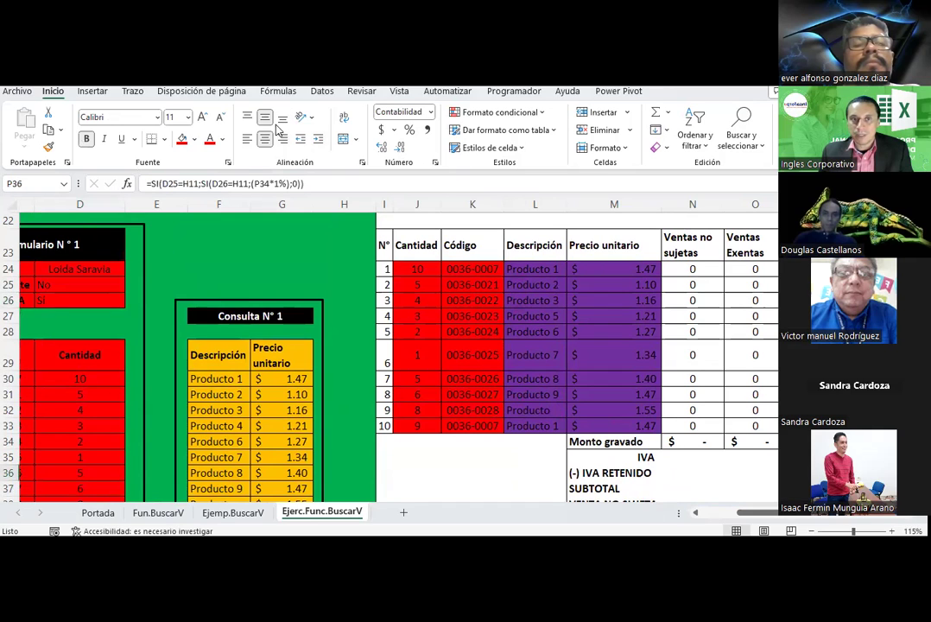
{"action": "left_click", "coordinate": [278, 91]}
{"action": "left_click", "coordinate": [666, 148]}
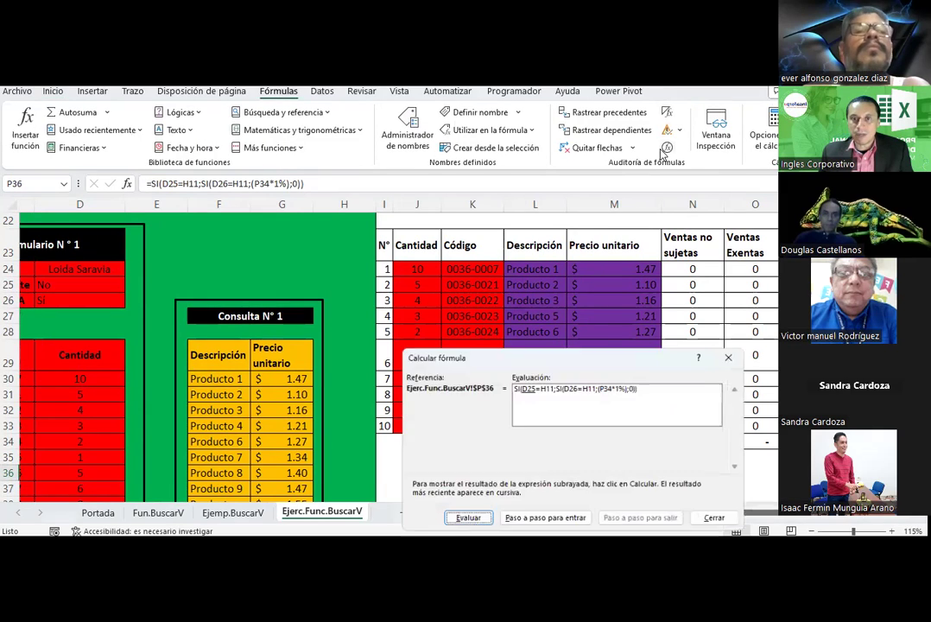
{"action": "left_click_drag", "start_coordinate": [484, 358], "coordinate": [366, 181]}
{"action": "left_click", "coordinate": [356, 346]}
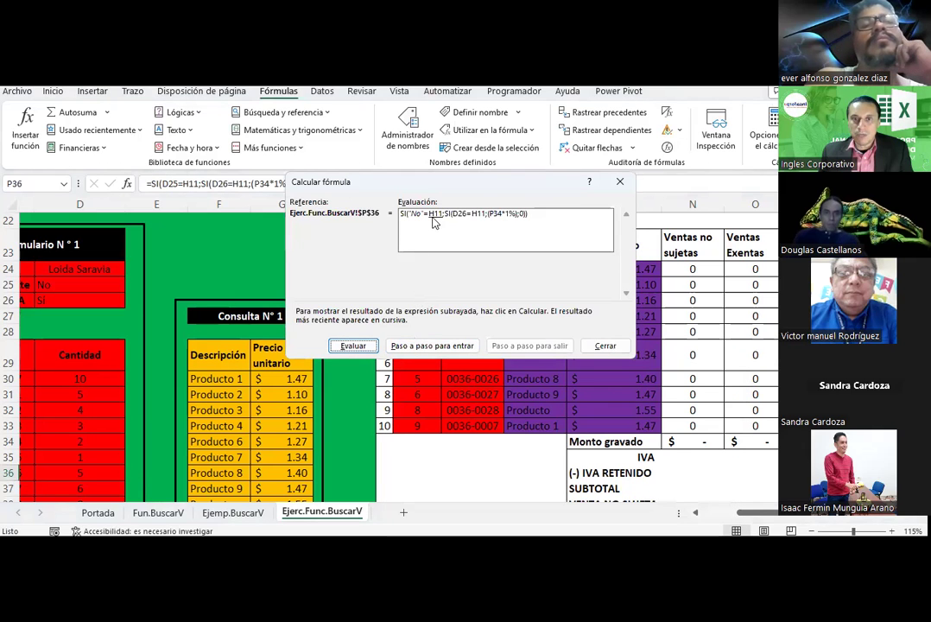
{"action": "left_click", "coordinate": [356, 345]}
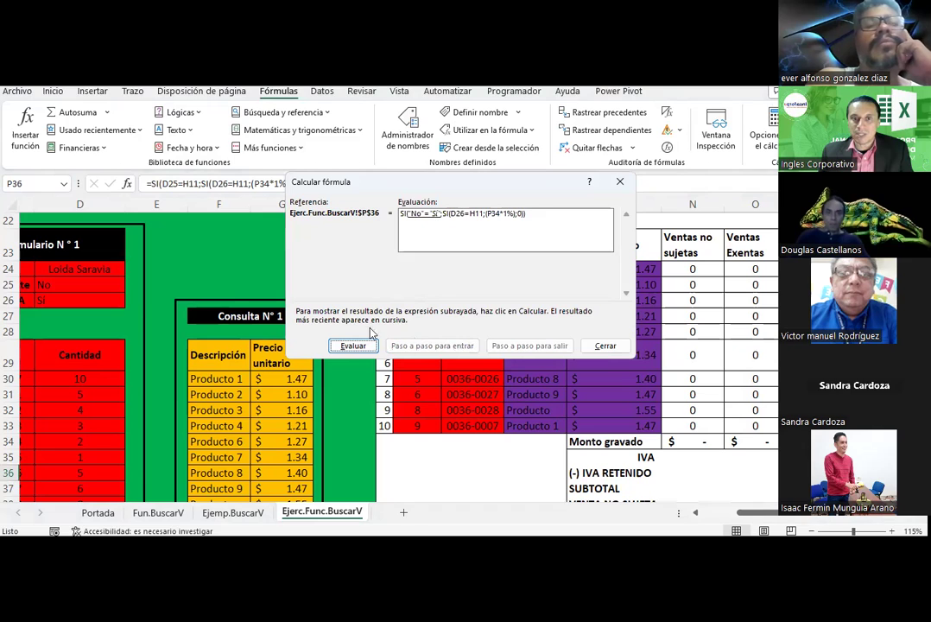
{"action": "left_click", "coordinate": [364, 347]}
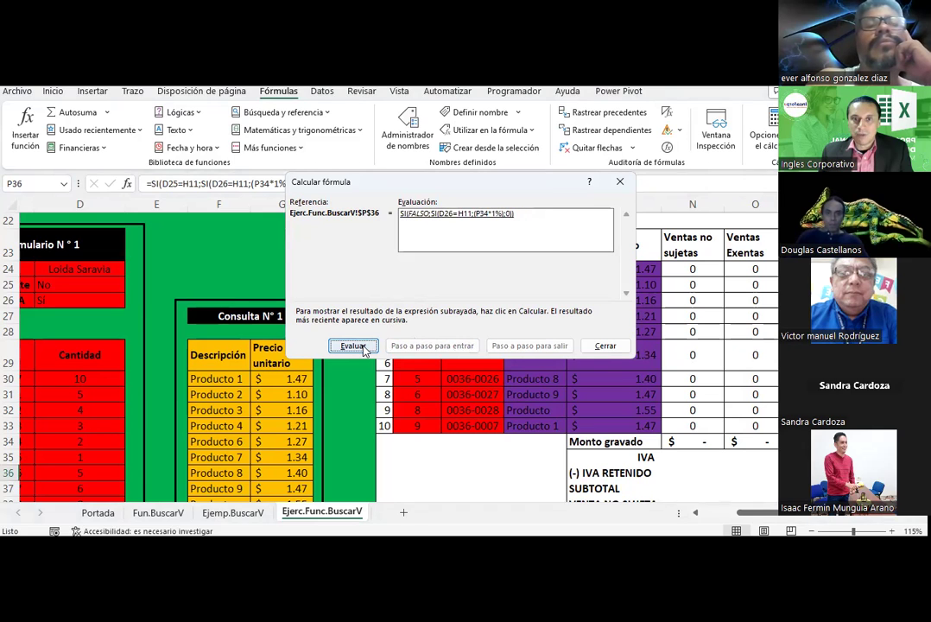
{"action": "left_click", "coordinate": [364, 346]}
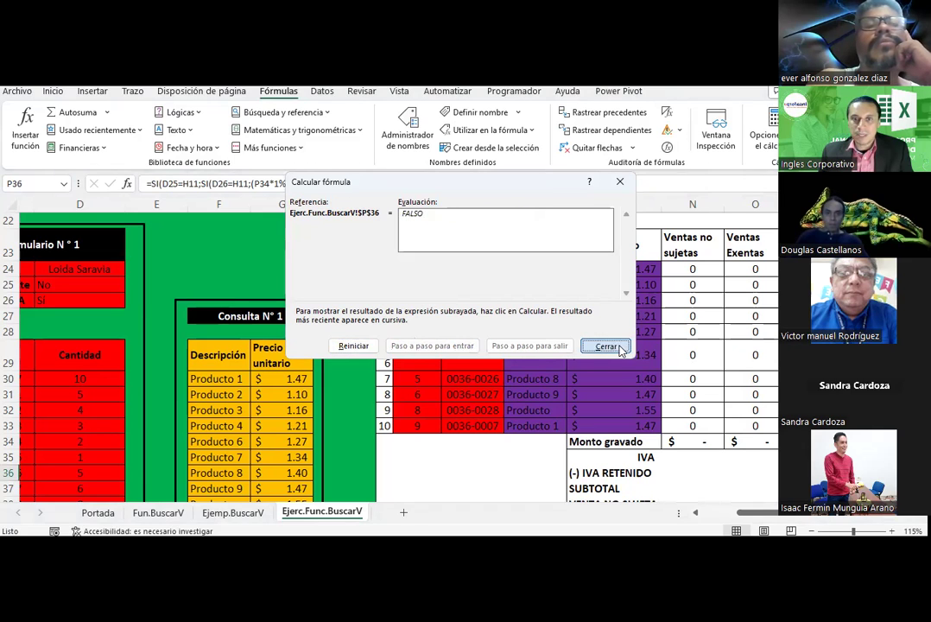
{"action": "left_click", "coordinate": [606, 346]}
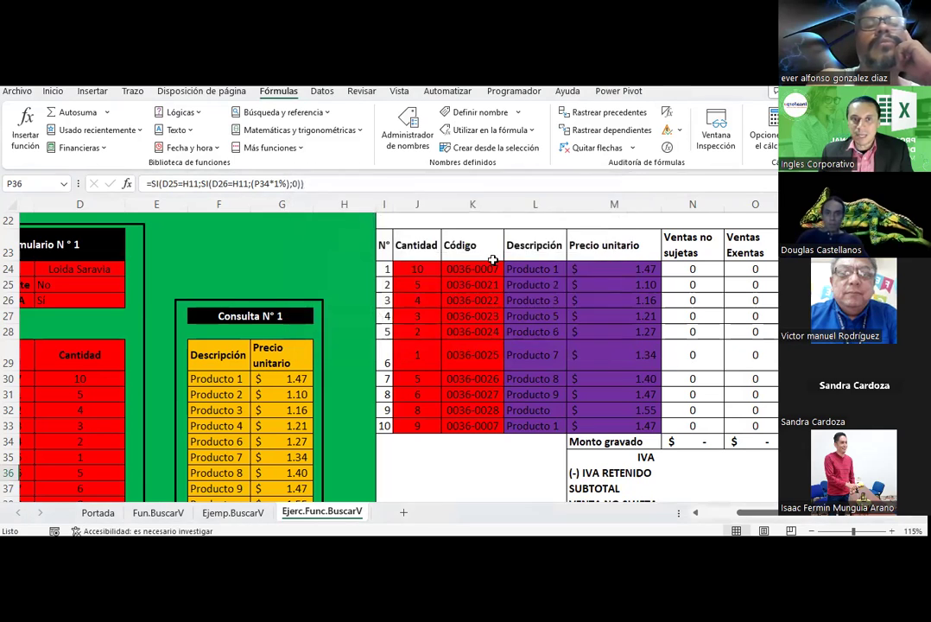
Add the missing value-if-false argument to P36's outer SI and commit the formula.
{"action": "left_click", "coordinate": [300, 184]}
{"action": "type", "text": ";"}
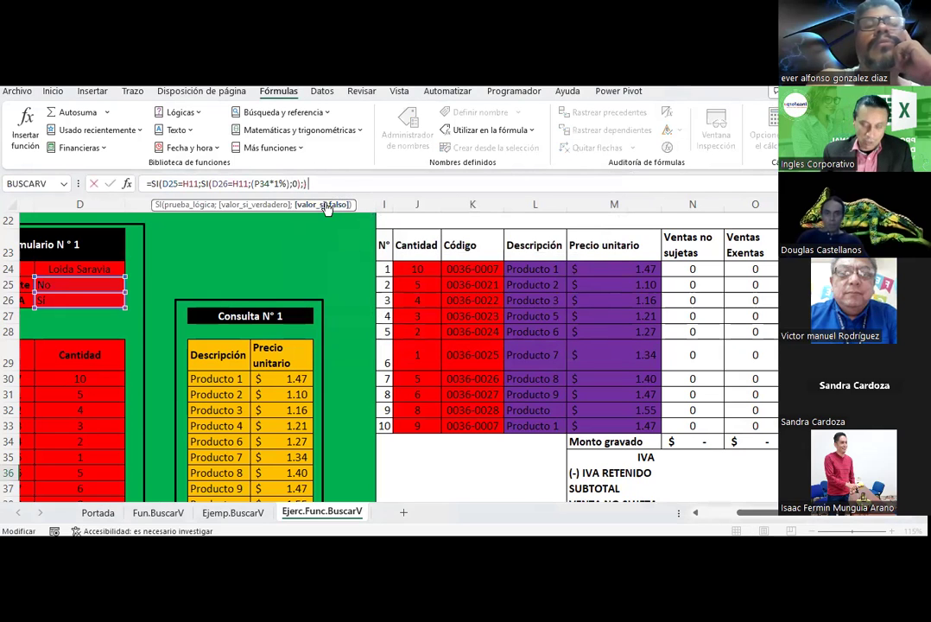
{"action": "key", "text": "Return"}
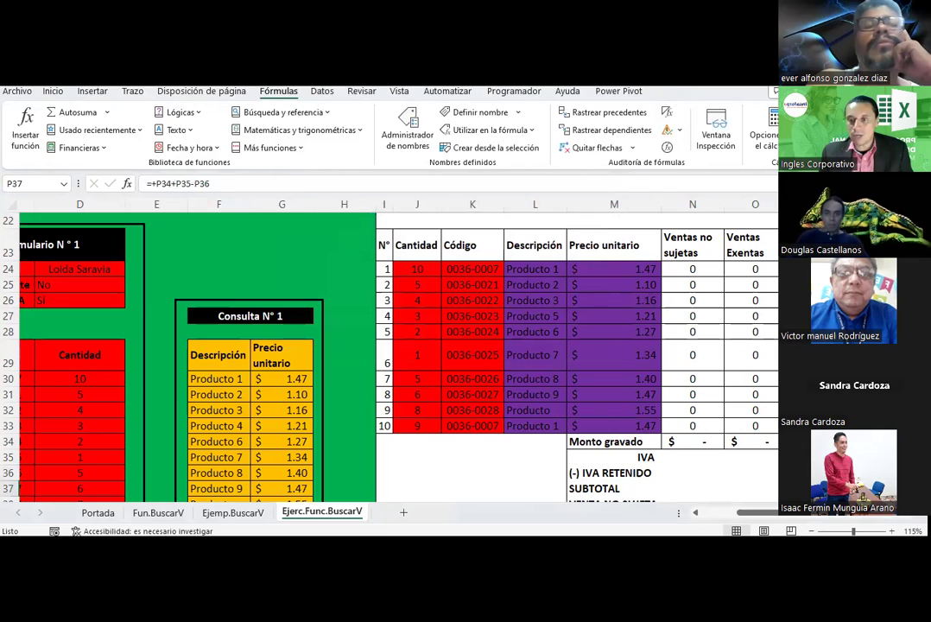
{"action": "key", "text": "Up"}
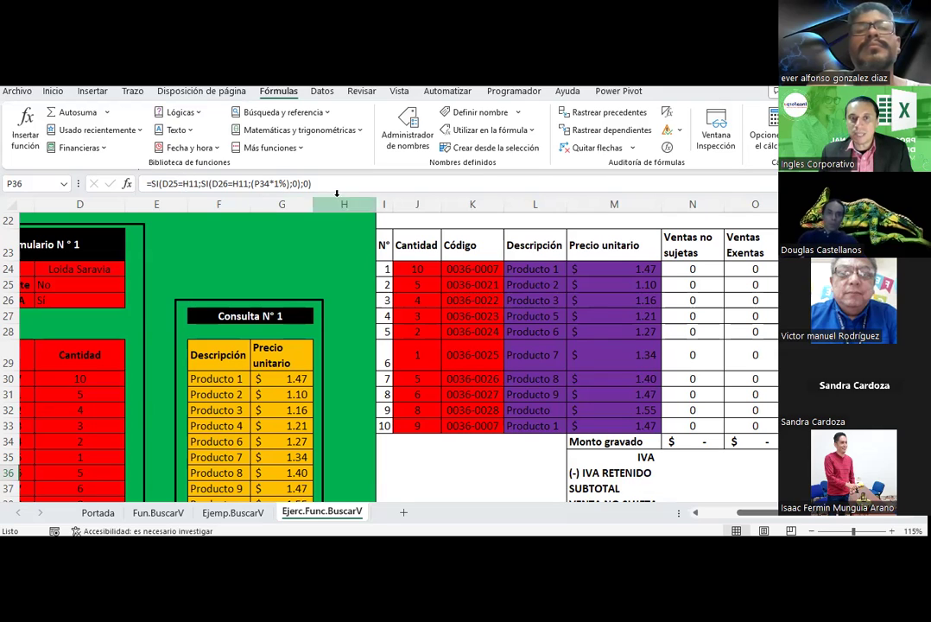
Toggle D25 to No to show the Factura title, then back to Sí.
{"action": "left_click", "coordinate": [88, 286]}
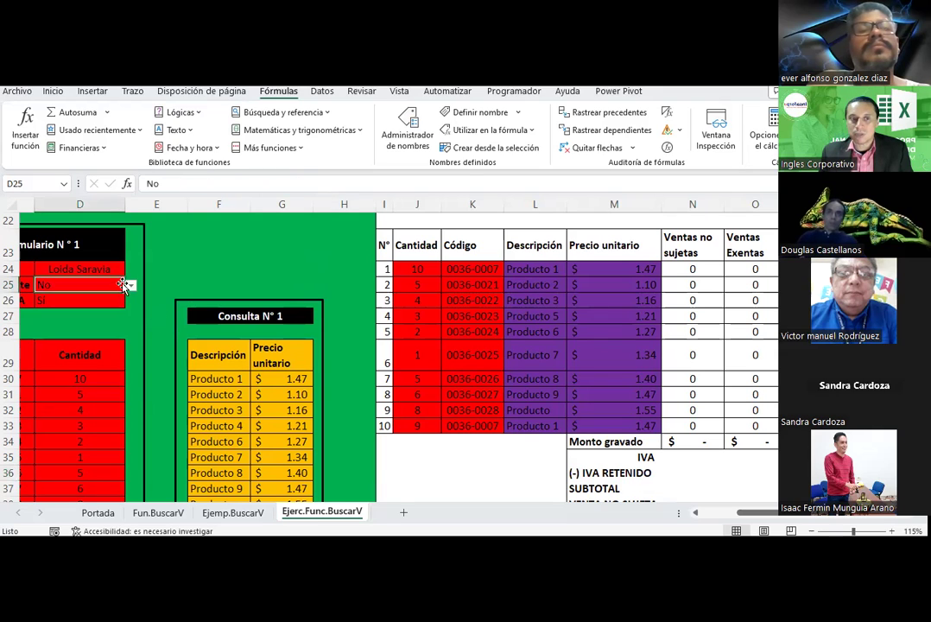
{"action": "left_click", "coordinate": [131, 285]}
{"action": "left_click", "coordinate": [78, 310]}
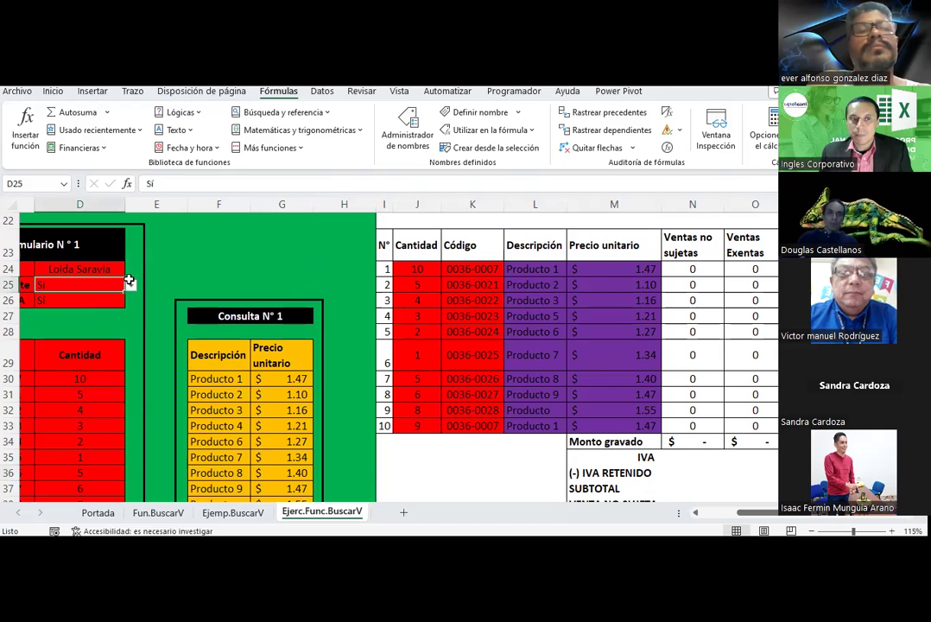
{"action": "left_click", "coordinate": [195, 281]}
{"action": "scroll", "coordinate": [193, 279], "scroll_direction": "up", "scroll_amount": 2}
{"action": "scroll", "coordinate": [193, 281], "scroll_direction": "up", "scroll_amount": 1}
{"action": "left_click", "coordinate": [108, 380]}
{"action": "left_click", "coordinate": [131, 379]}
{"action": "left_click", "coordinate": [89, 416]}
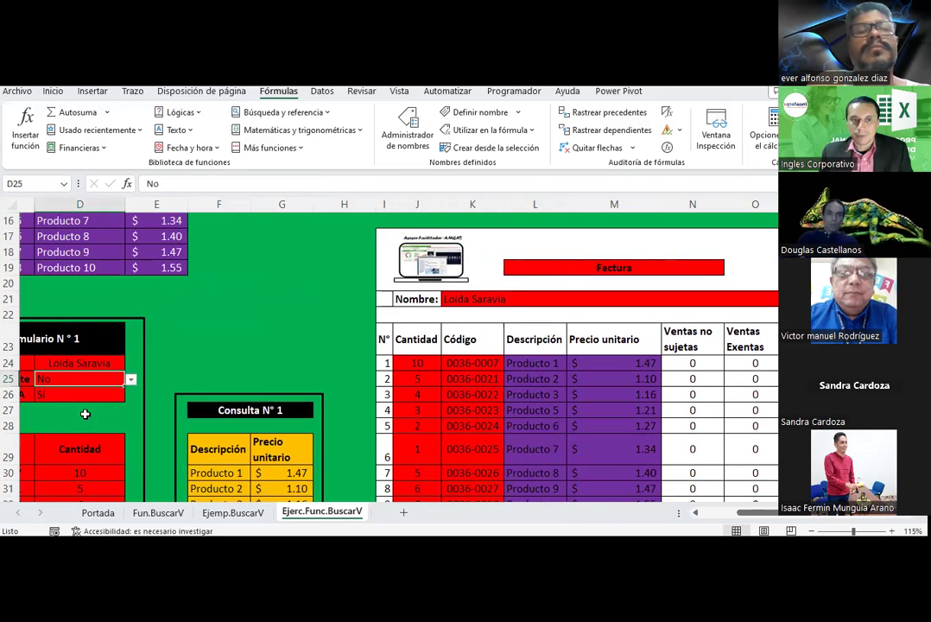
{"action": "left_click", "coordinate": [131, 379]}
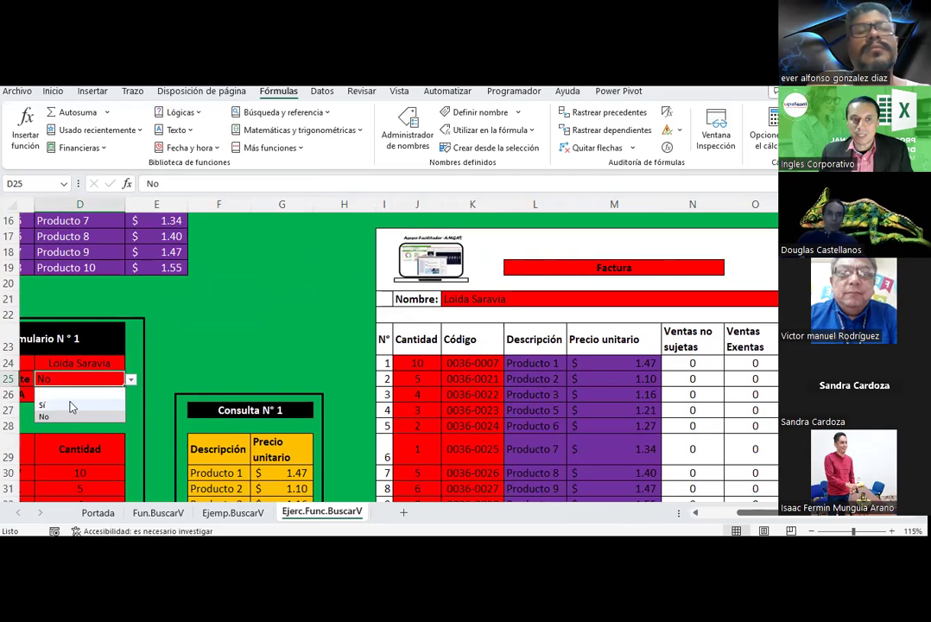
{"action": "left_click", "coordinate": [69, 400]}
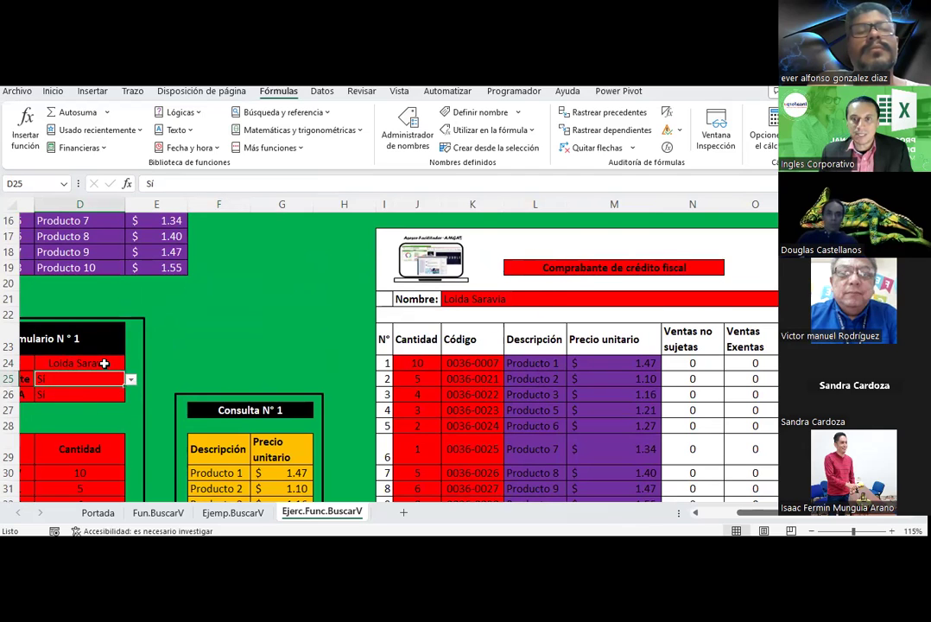
Set D26 to No and check the TOTAL in P40 and SUBTOTAL in P37.
{"action": "scroll", "coordinate": [104, 364], "scroll_direction": "down", "scroll_amount": 1}
{"action": "left_click", "coordinate": [113, 348]}
{"action": "left_click", "coordinate": [136, 349]}
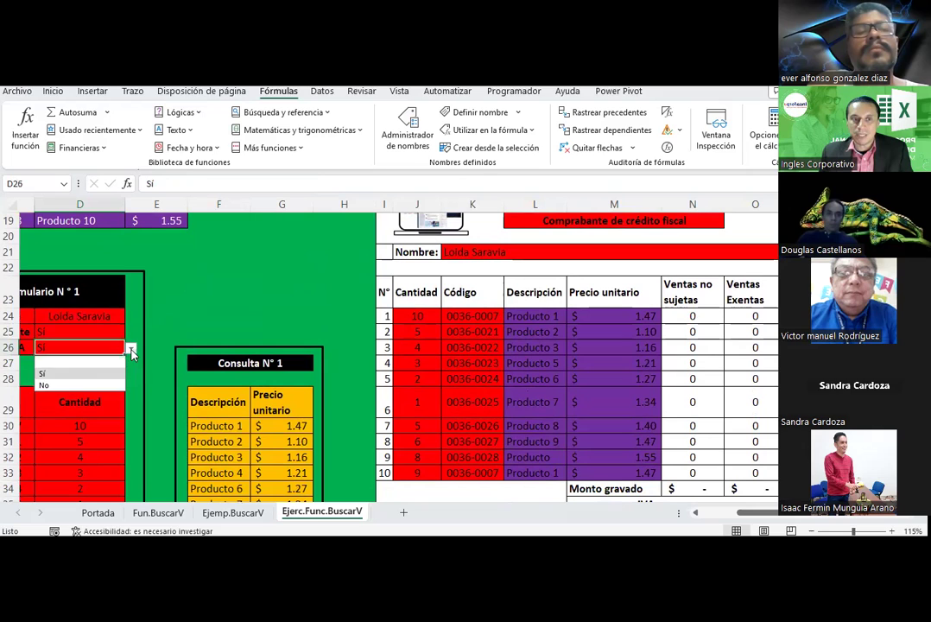
{"action": "left_click", "coordinate": [69, 378]}
{"action": "scroll", "coordinate": [513, 384], "scroll_direction": "down", "scroll_amount": 3}
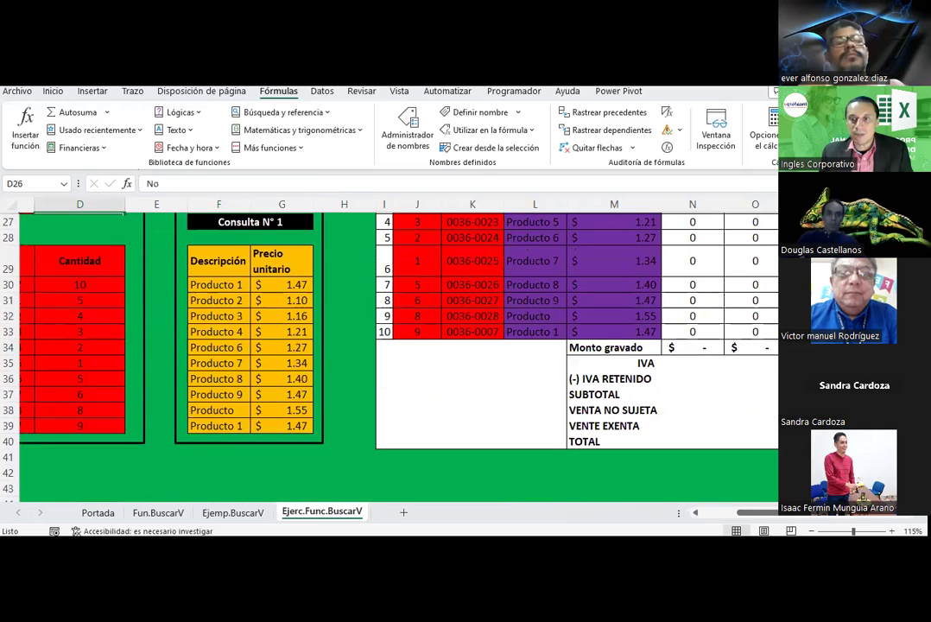
{"action": "left_click", "coordinate": [816, 441]}
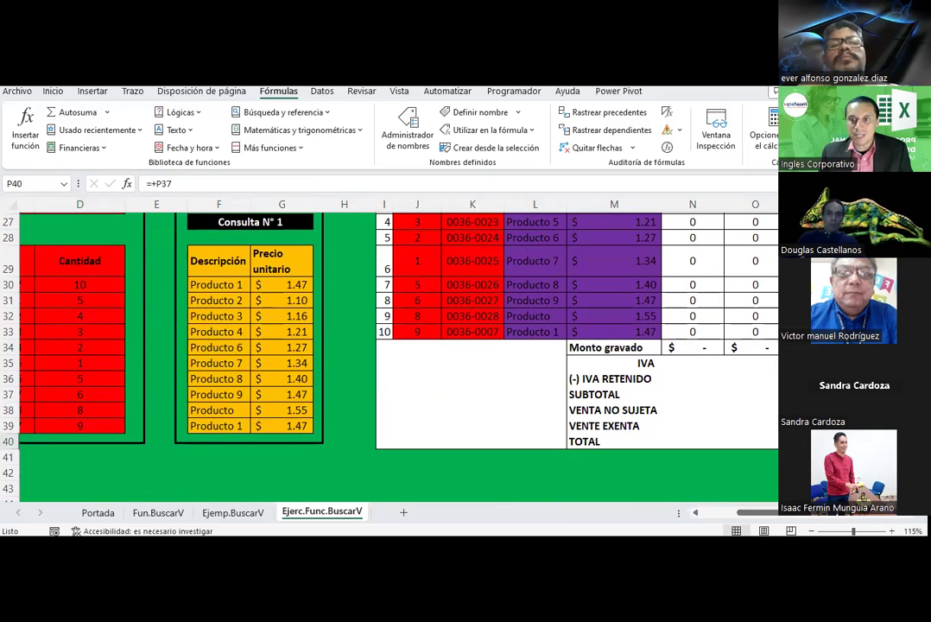
{"action": "left_click", "coordinate": [816, 394]}
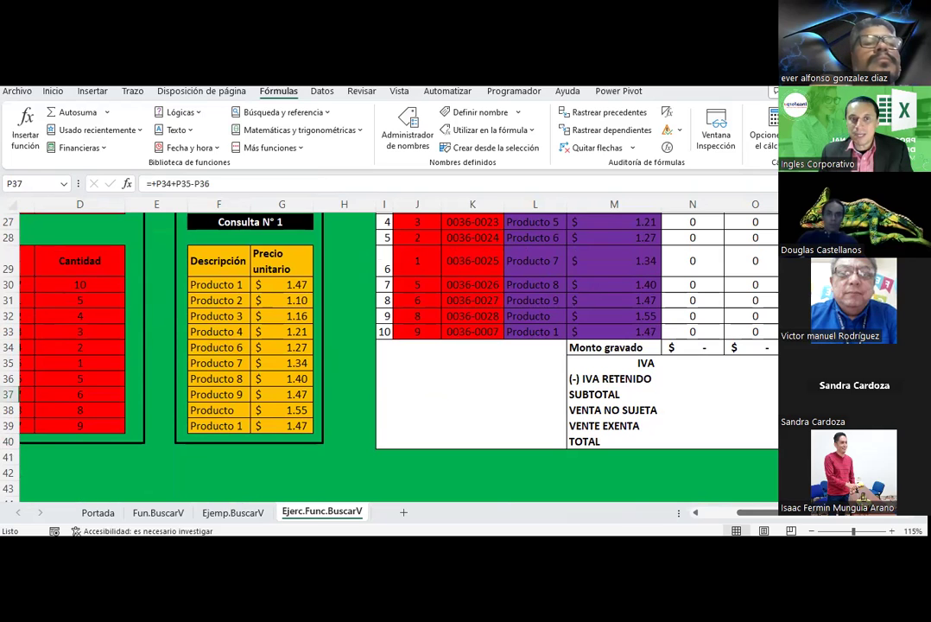
{"action": "scroll", "coordinate": [179, 358], "scroll_direction": "up", "scroll_amount": 1}
{"action": "scroll", "coordinate": [94, 290], "scroll_direction": "up", "scroll_amount": 1}
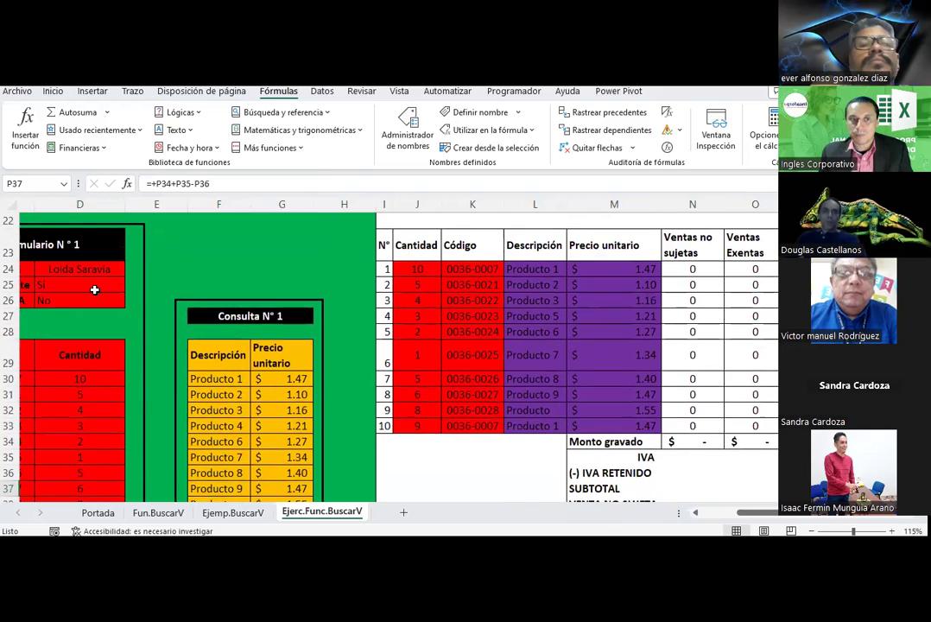
Set D26 back to Sí and recheck the IVA retenido in P36.
{"action": "left_click", "coordinate": [98, 300]}
{"action": "left_click", "coordinate": [130, 300]}
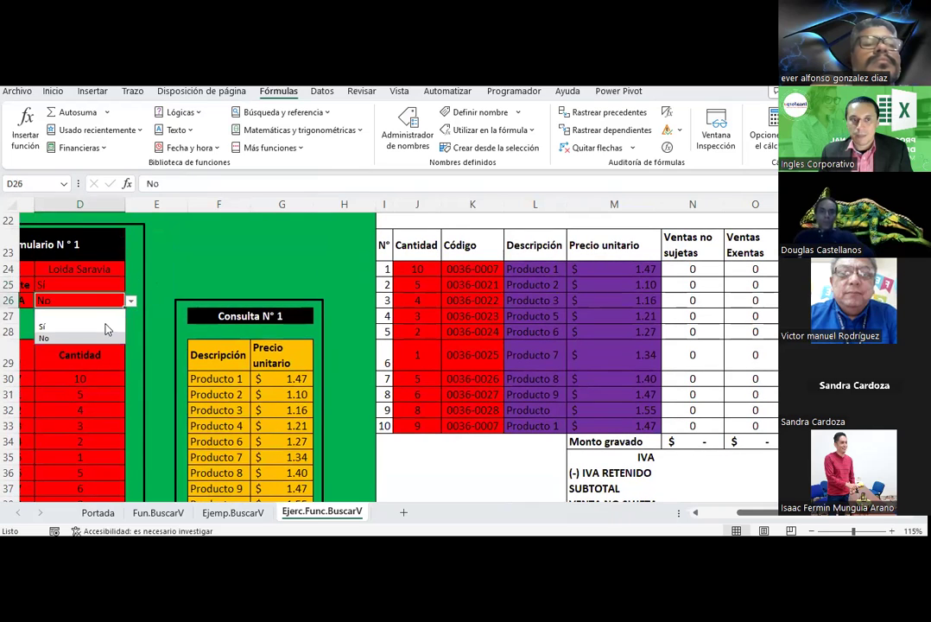
{"action": "left_click", "coordinate": [105, 327]}
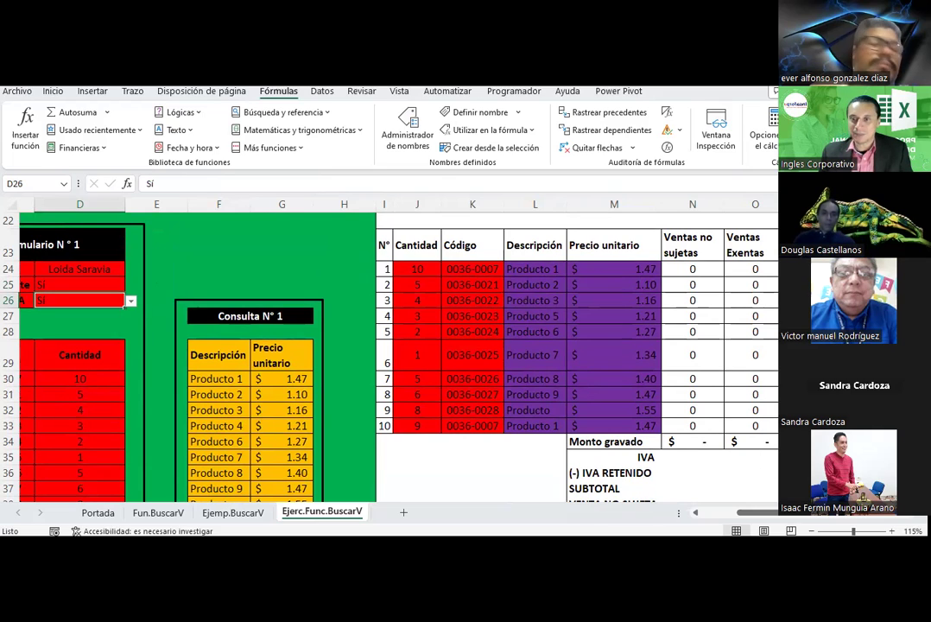
{"action": "left_click", "coordinate": [818, 472]}
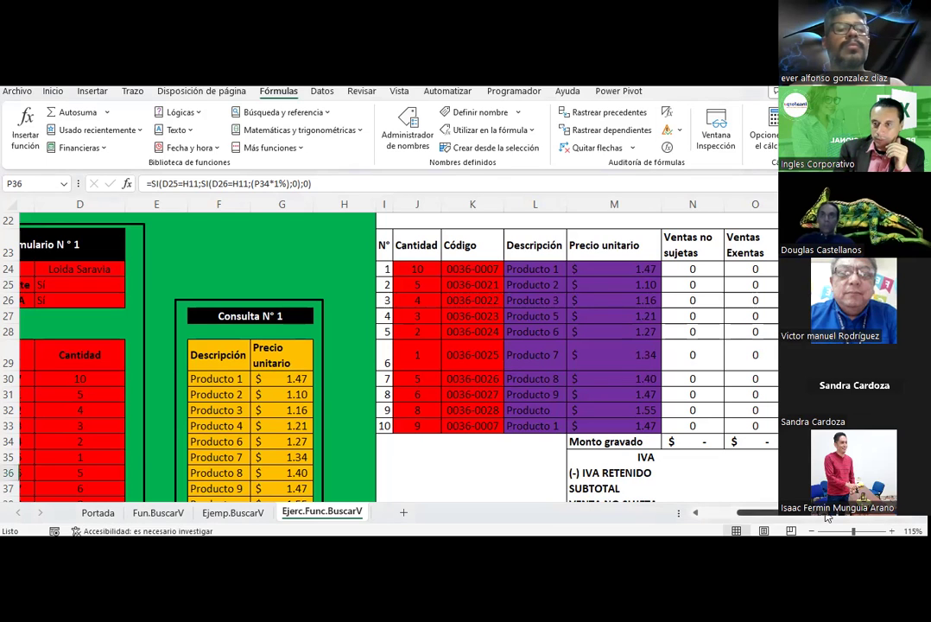
Scroll to show column P with IVA $9.61, IVA RETENIDO $0.74 and SUBTOTAL $82.76.
{"action": "scroll", "coordinate": [717, 380], "scroll_direction": "right", "scroll_amount": 2}
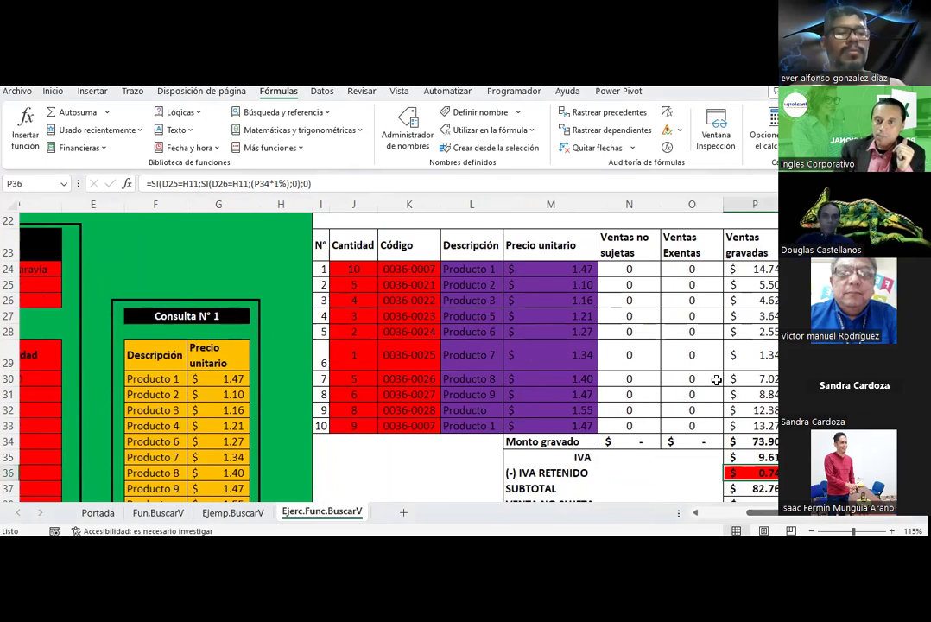
{"action": "scroll", "coordinate": [717, 380], "scroll_direction": "down", "scroll_amount": 2}
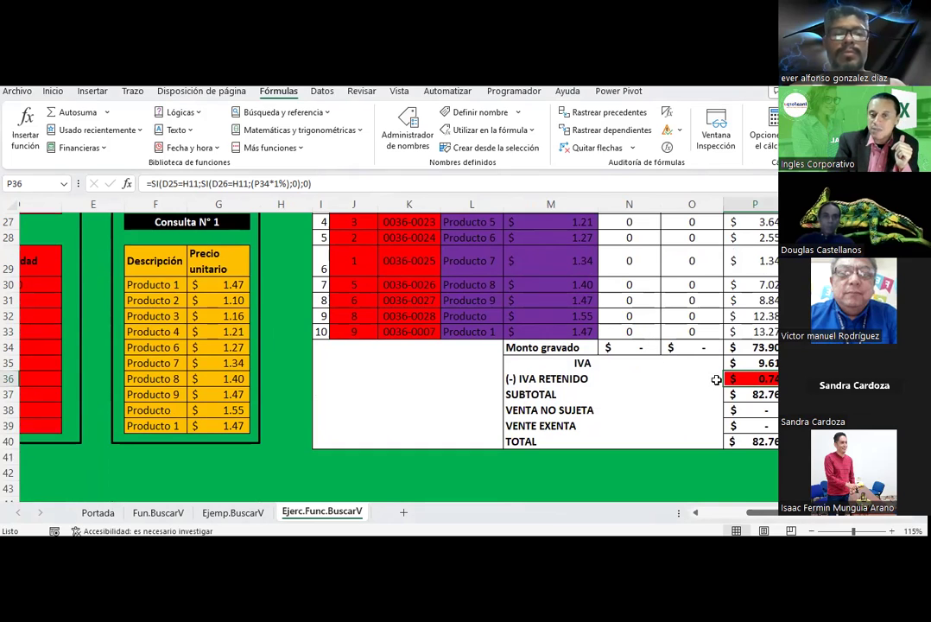
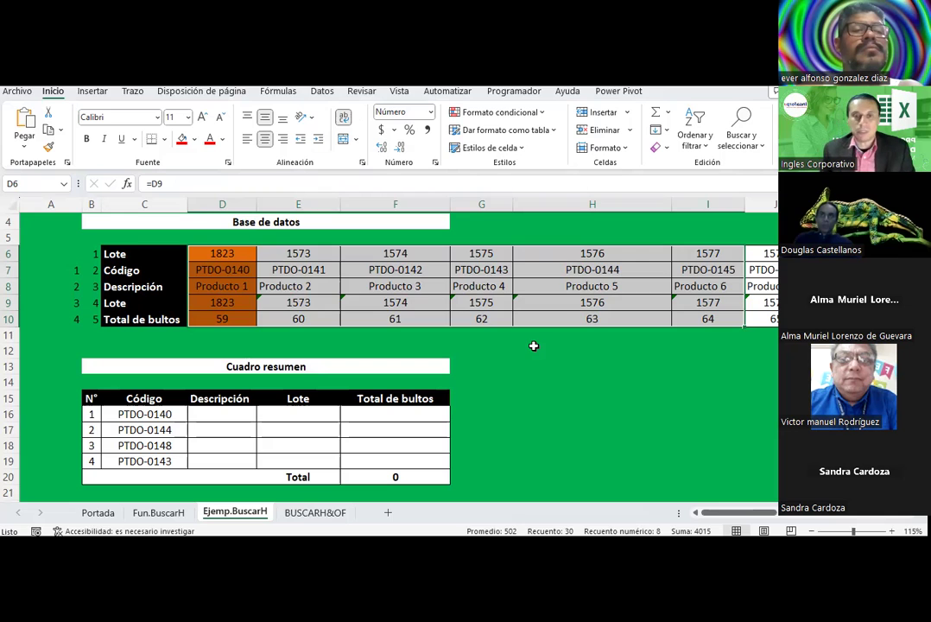
Deselect the data range, browse Fun.BuscarH and Ejemp.BuscarH, and end on Fun.BuscarH with drawing tools showing.
{"action": "left_click", "coordinate": [534, 346]}
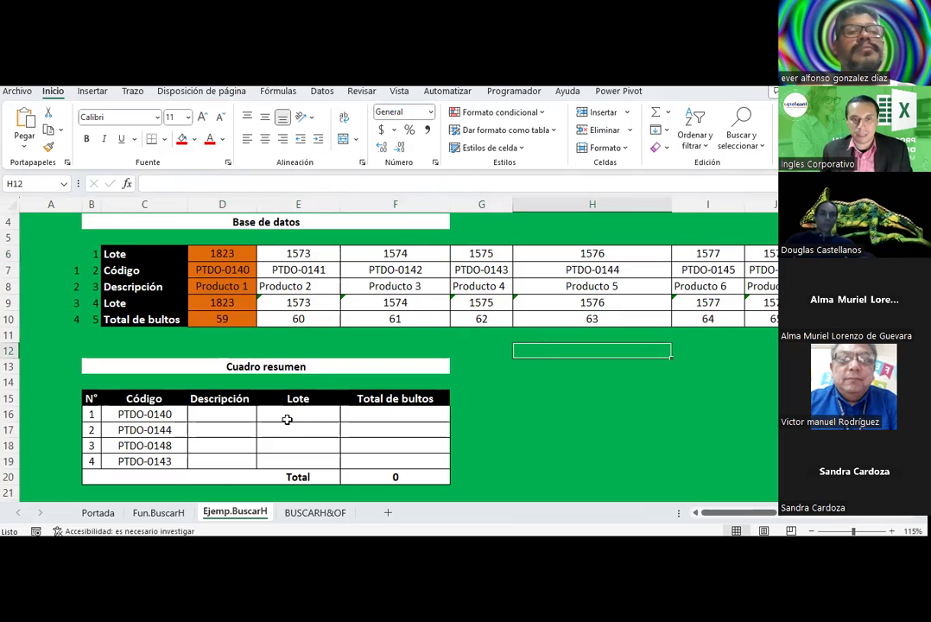
{"action": "left_click", "coordinate": [160, 513]}
{"action": "scroll", "coordinate": [175, 369], "scroll_direction": "down", "scroll_amount": 1}
{"action": "scroll", "coordinate": [176, 368], "scroll_direction": "up", "scroll_amount": 1}
{"action": "scroll", "coordinate": [175, 369], "scroll_direction": "down", "scroll_amount": 1}
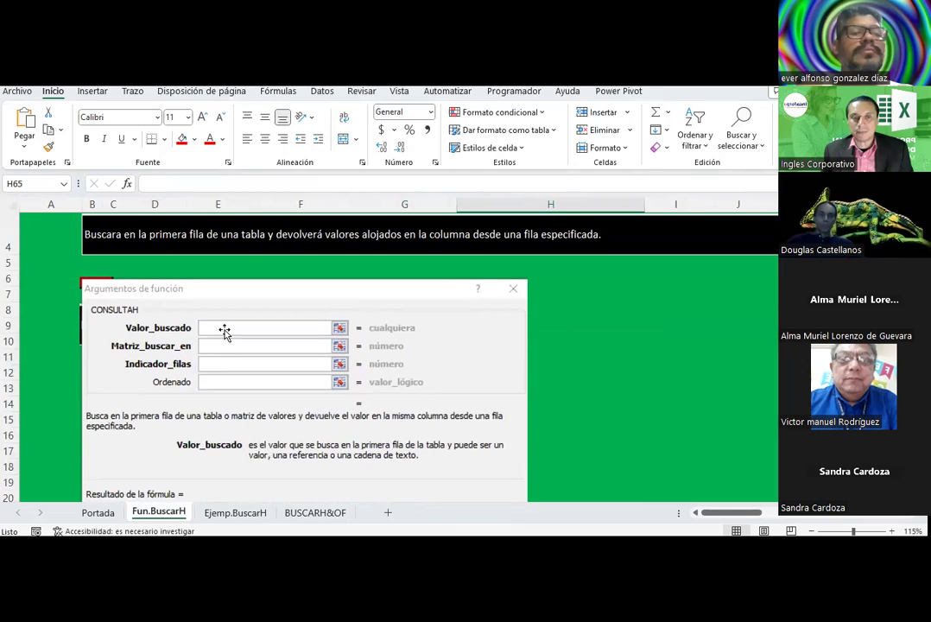
{"action": "left_click", "coordinate": [233, 513]}
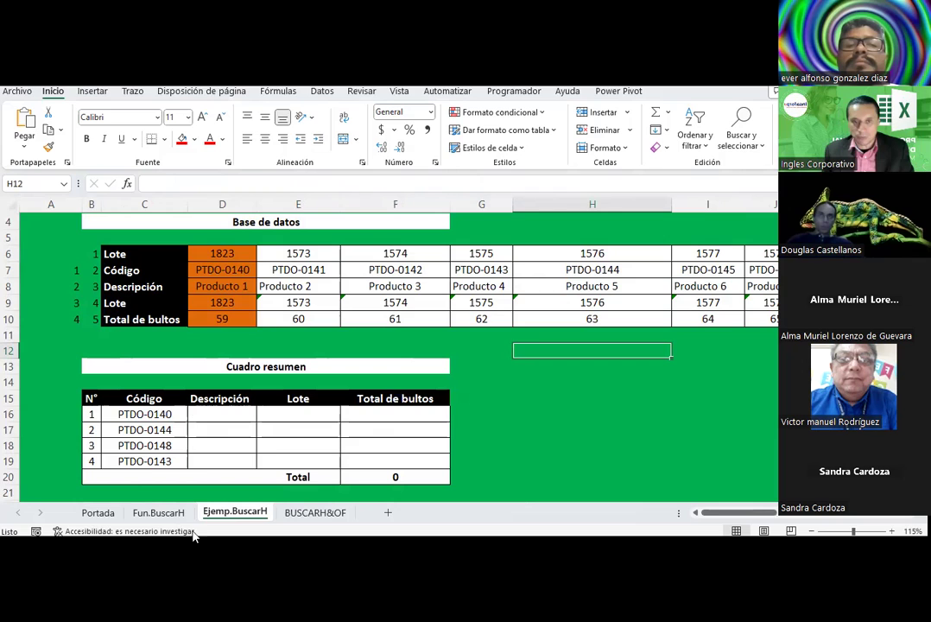
{"action": "left_click", "coordinate": [155, 512]}
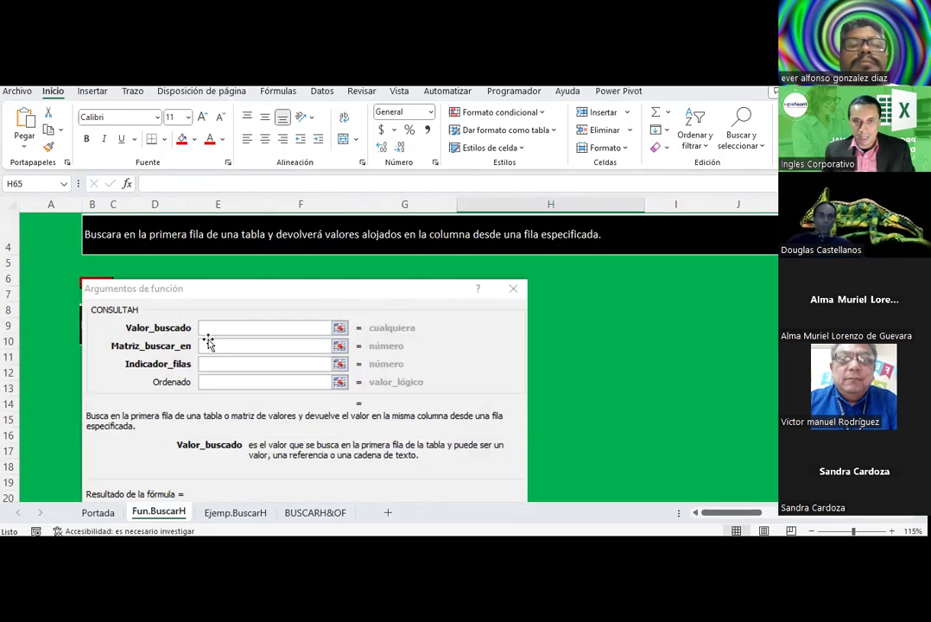
{"action": "scroll", "coordinate": [209, 334], "scroll_direction": "up", "scroll_amount": 1}
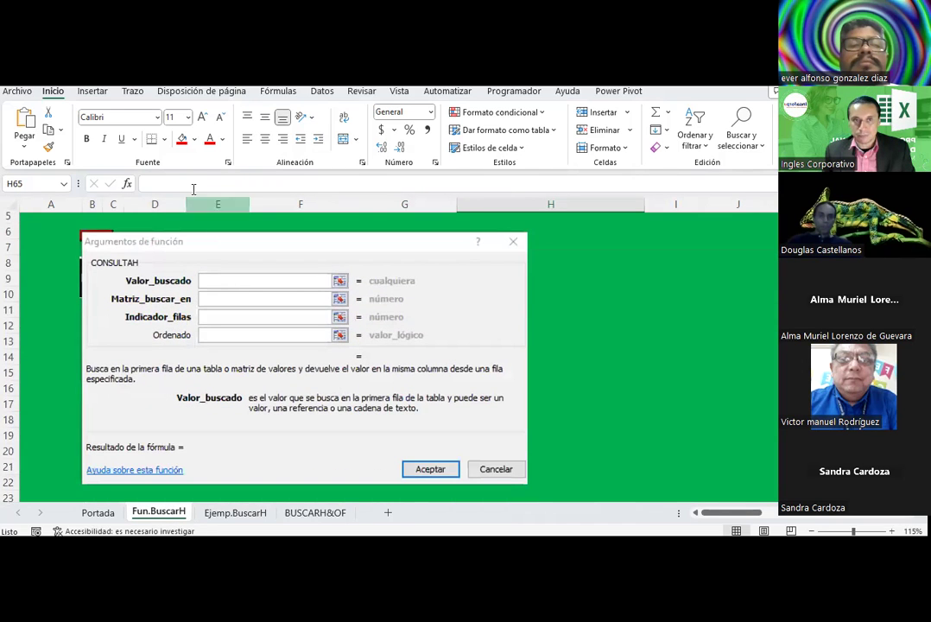
{"action": "left_click", "coordinate": [131, 91]}
Tick Valor_buscado in black ink, then handwrite 1 and 2 above columns D and E on Ejemp.BuscarH.
{"action": "left_click", "coordinate": [125, 125]}
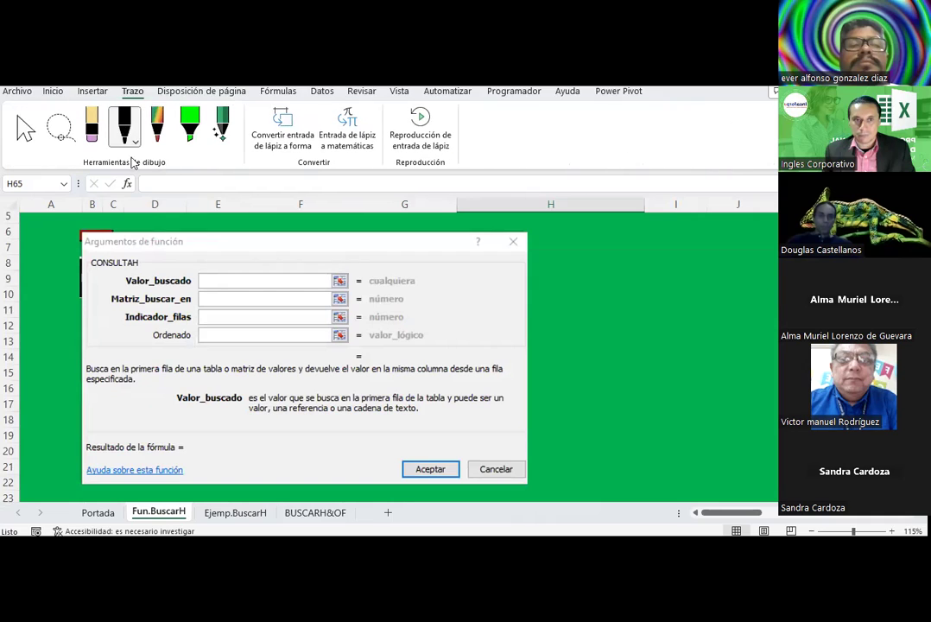
{"action": "left_click_drag", "start_coordinate": [205, 274], "coordinate": [228, 264]}
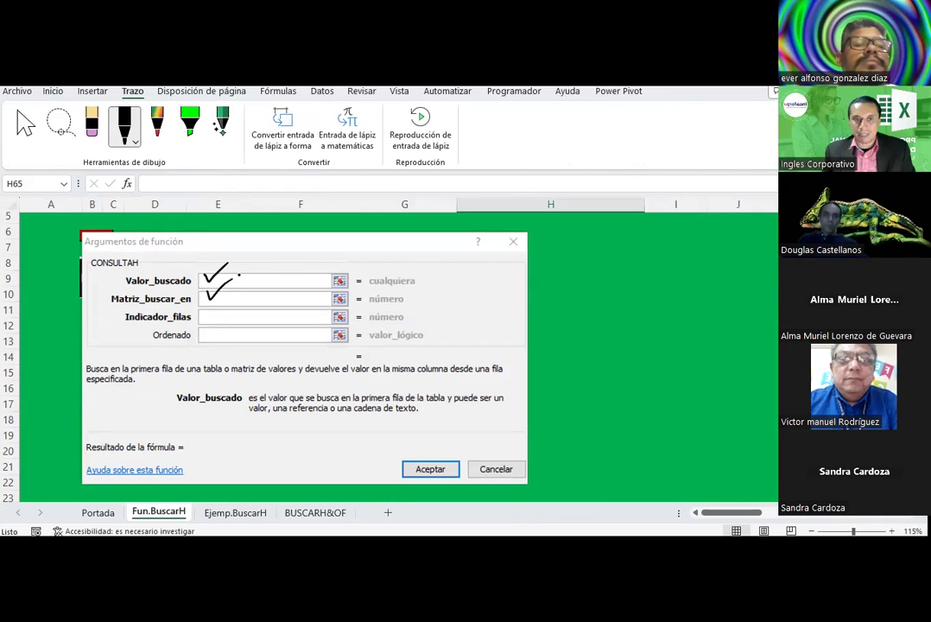
{"action": "left_click", "coordinate": [235, 512]}
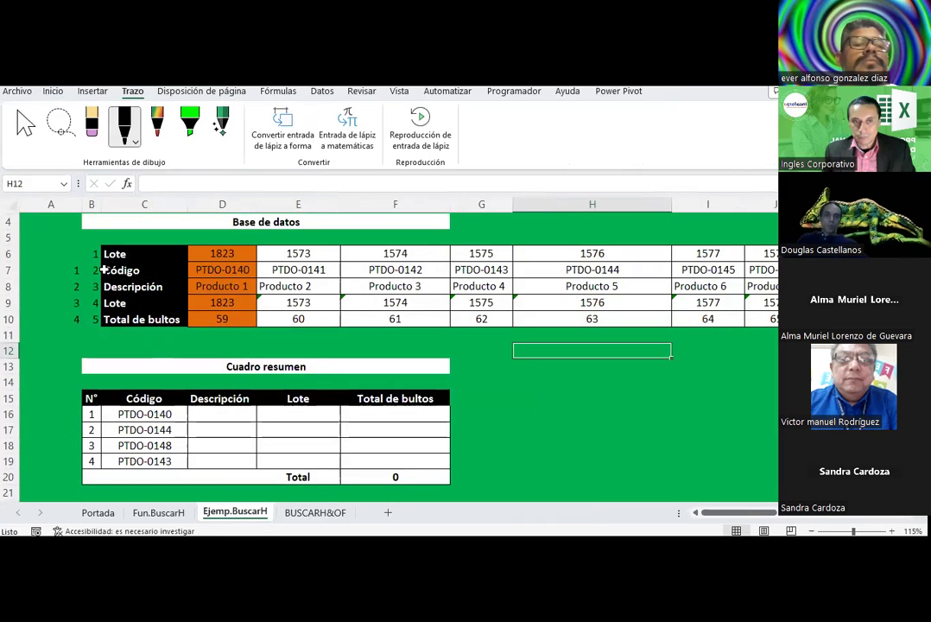
{"action": "left_click", "coordinate": [134, 140]}
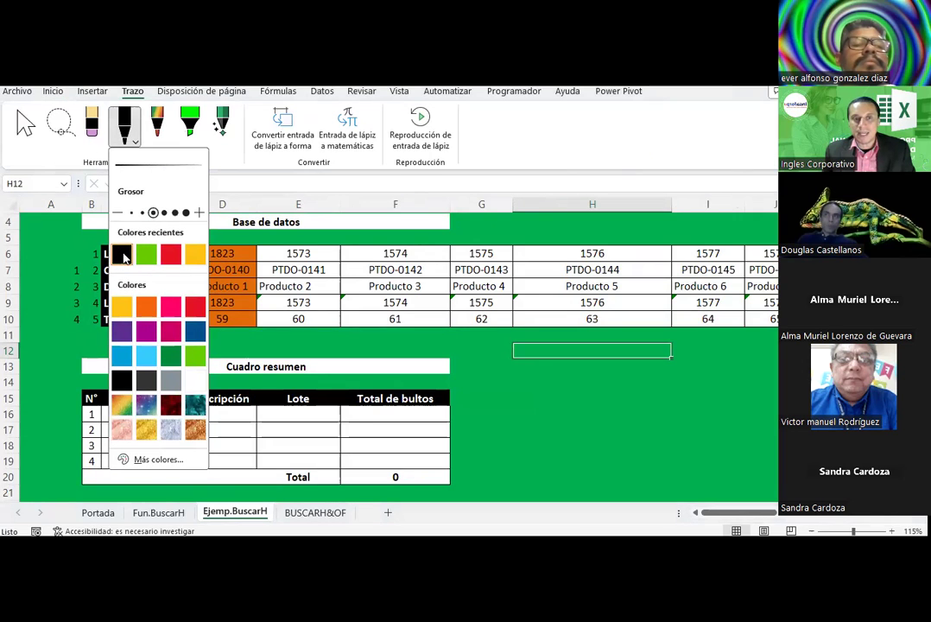
{"action": "left_click", "coordinate": [123, 255]}
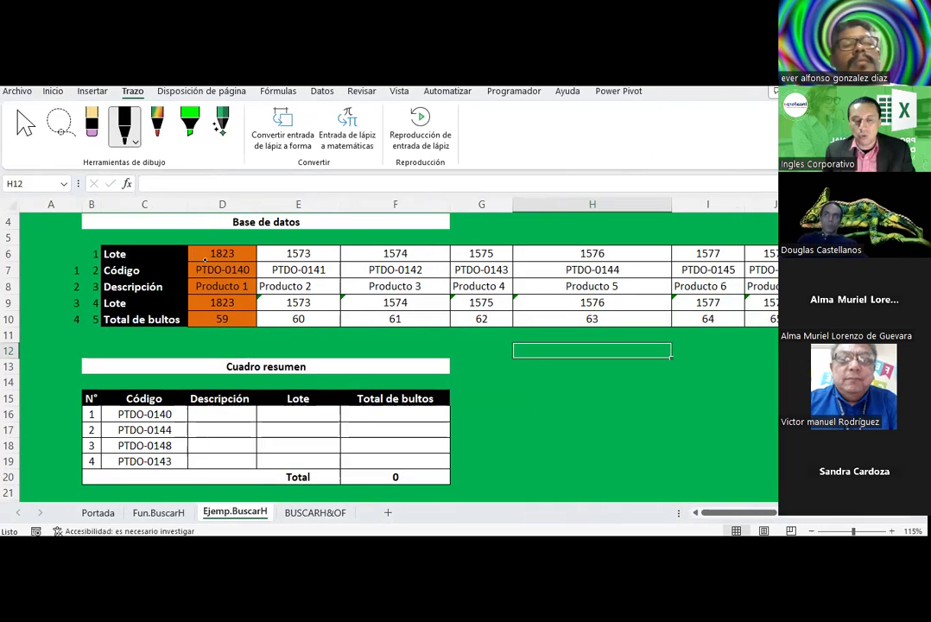
{"action": "left_click_drag", "start_coordinate": [222, 232], "coordinate": [222, 245]}
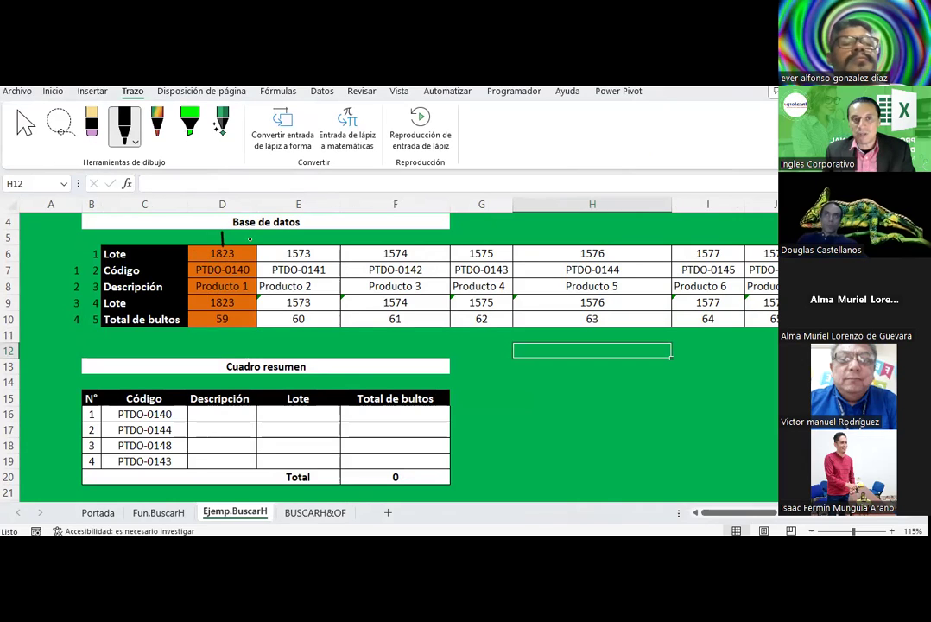
{"action": "left_click_drag", "start_coordinate": [298, 235], "coordinate": [308, 243]}
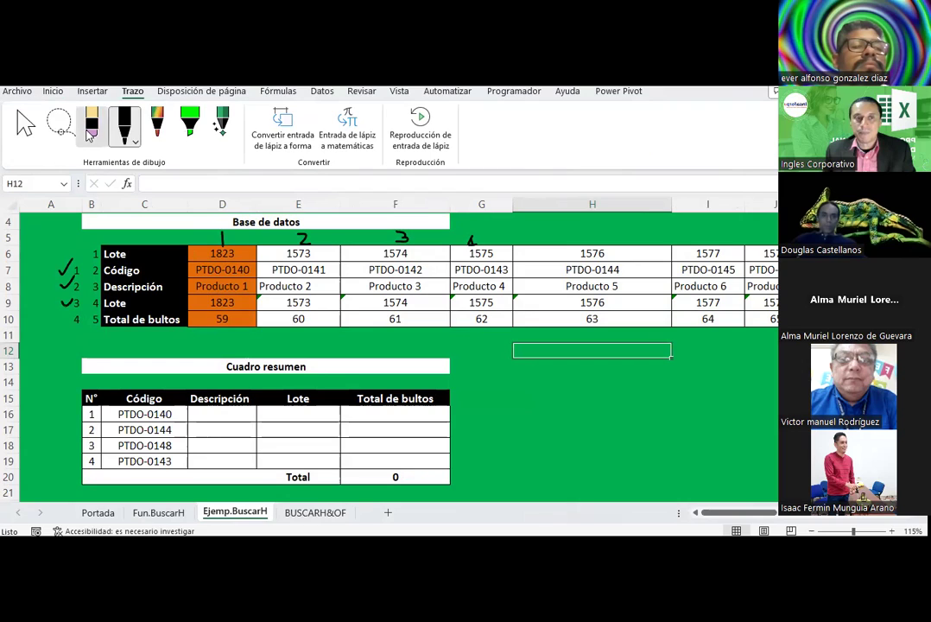
Erase the checkmarks beside rows 7–9 and add an ink arc and bracket beside the row numbers.
{"action": "left_click", "coordinate": [91, 123]}
{"action": "left_click_drag", "start_coordinate": [65, 266], "coordinate": [69, 304]}
{"action": "left_click", "coordinate": [124, 121]}
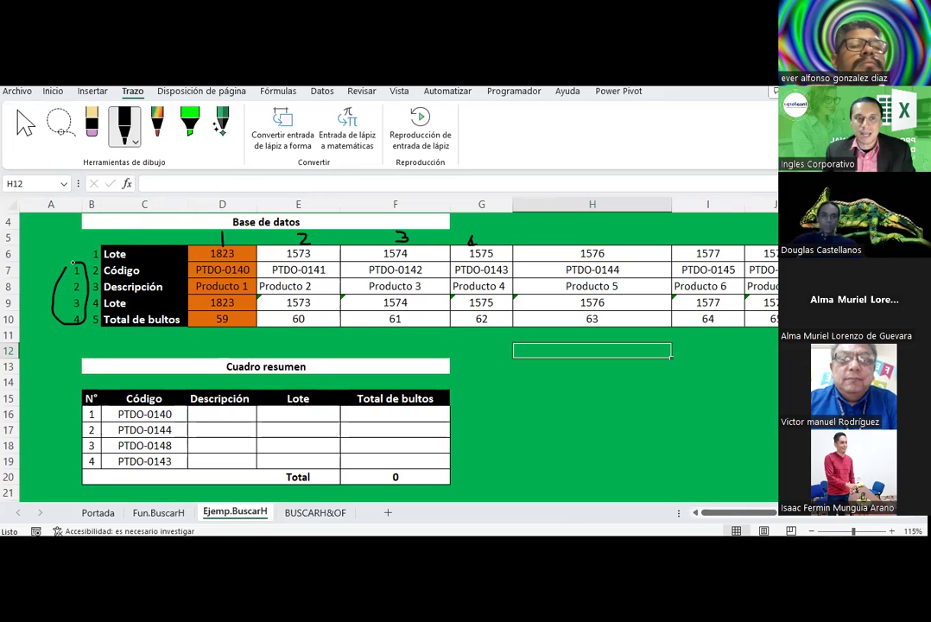
{"action": "left_click_drag", "start_coordinate": [134, 236], "coordinate": [158, 246]}
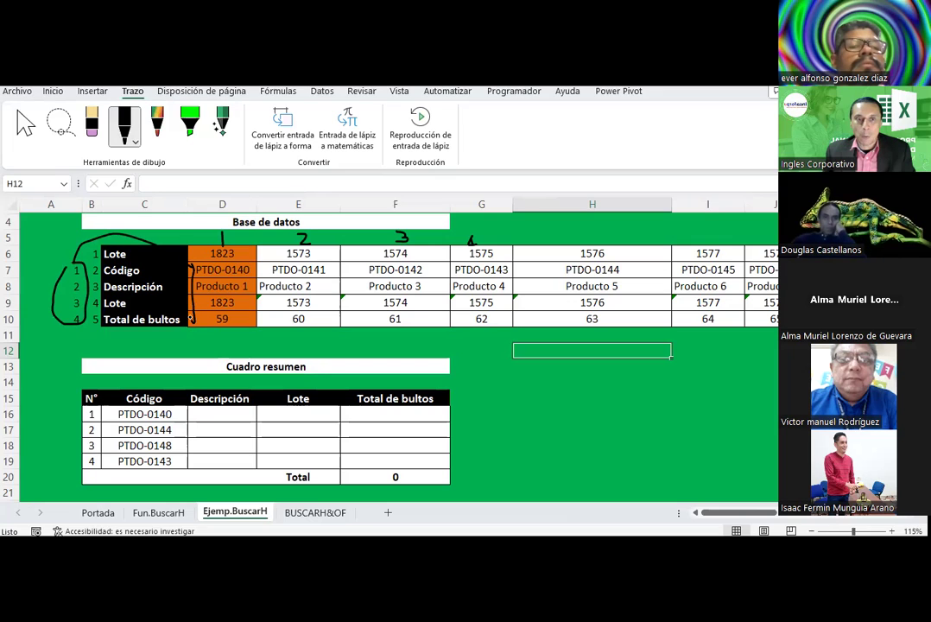
{"action": "left_click_drag", "start_coordinate": [87, 245], "coordinate": [87, 271]}
Switch the pen to dark blue and draw an arc over the first product column.
{"action": "left_click", "coordinate": [125, 134]}
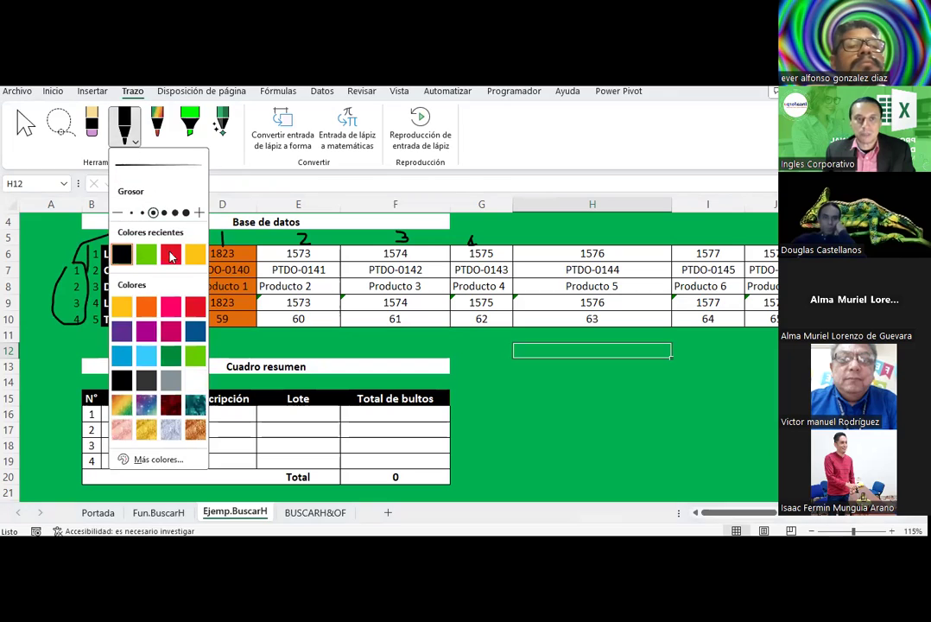
{"action": "left_click", "coordinate": [195, 306]}
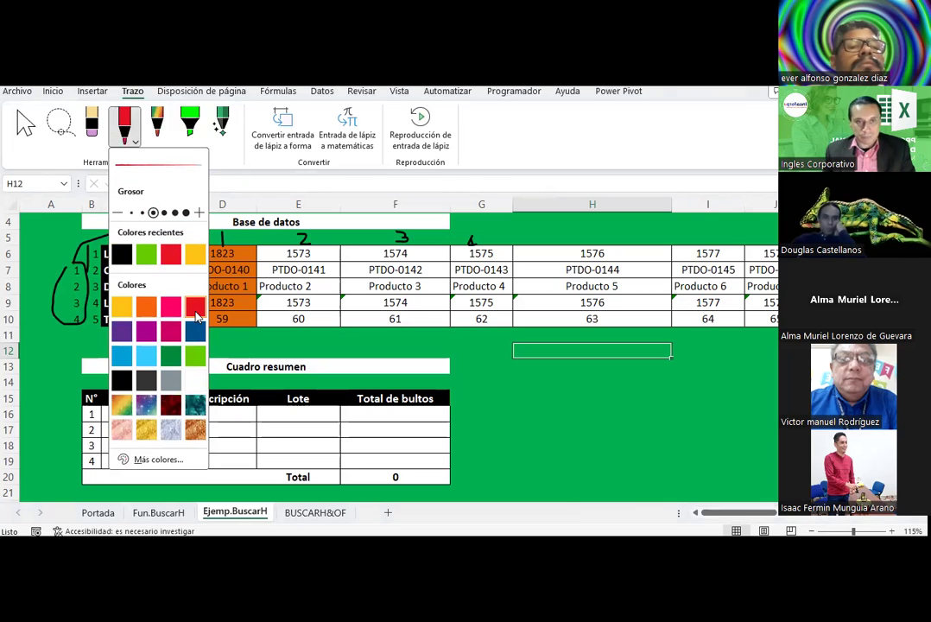
{"action": "left_click", "coordinate": [196, 329]}
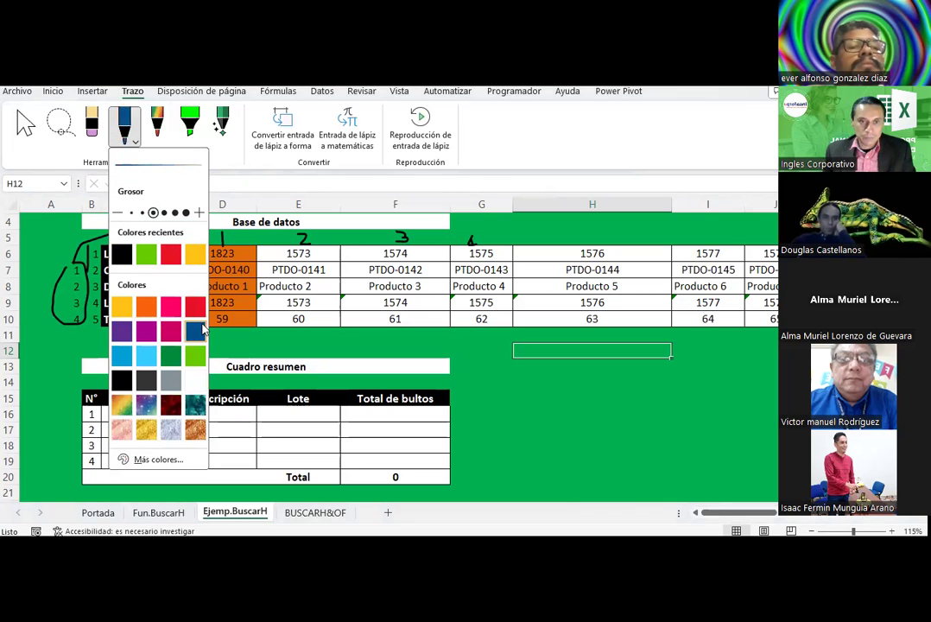
{"action": "left_click", "coordinate": [198, 331]}
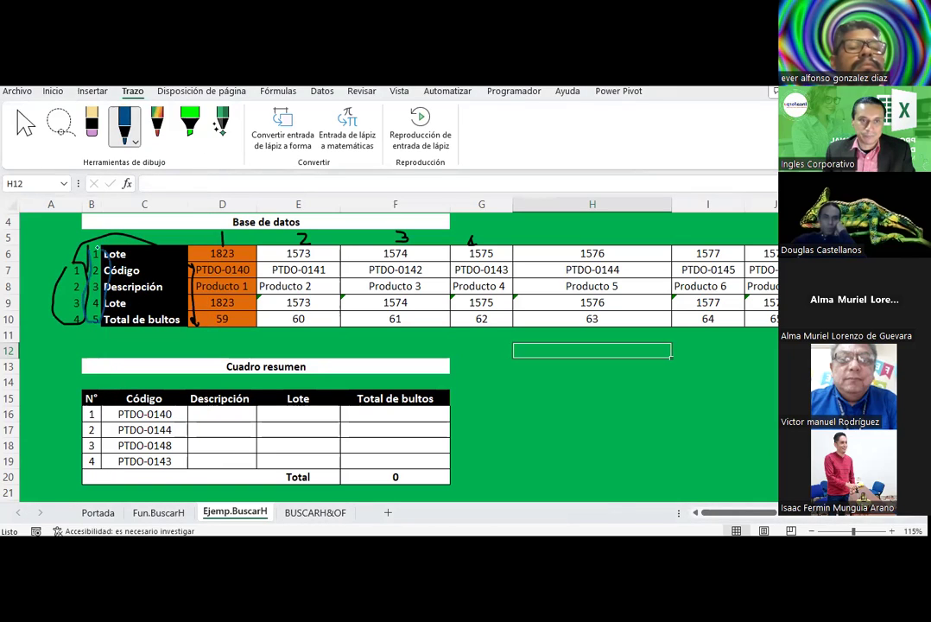
{"action": "left_click_drag", "start_coordinate": [112, 233], "coordinate": [249, 244]}
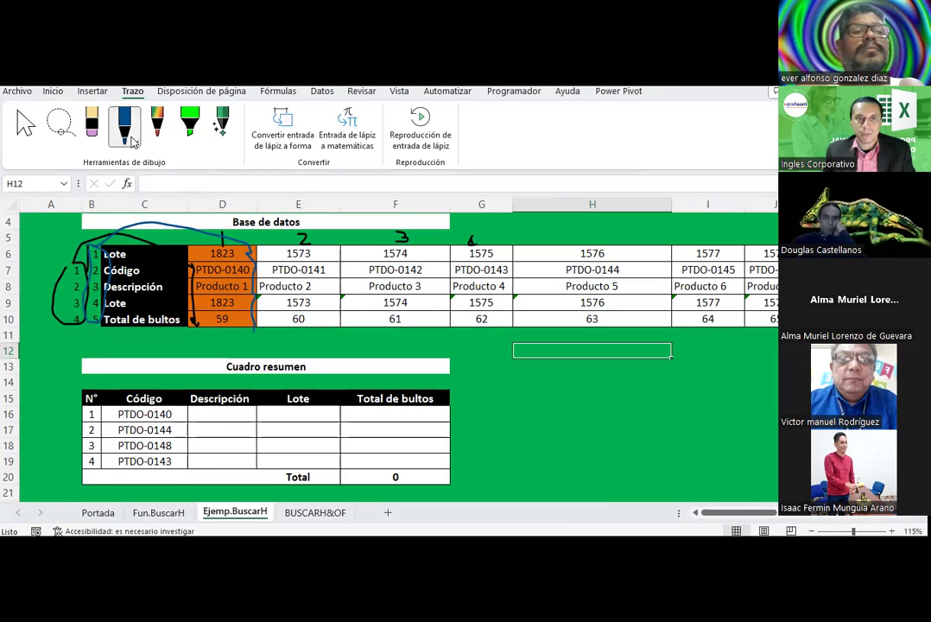
Erase the ink strokes, loops and arrow over the Base de datos table.
{"action": "left_click", "coordinate": [92, 124]}
{"action": "mouse_move", "coordinate": [144, 204]}
{"action": "left_mouse_down"}
{"action": "mouse_move", "coordinate": [94, 250]}
{"action": "mouse_move", "coordinate": [51, 251]}
{"action": "left_mouse_up"}
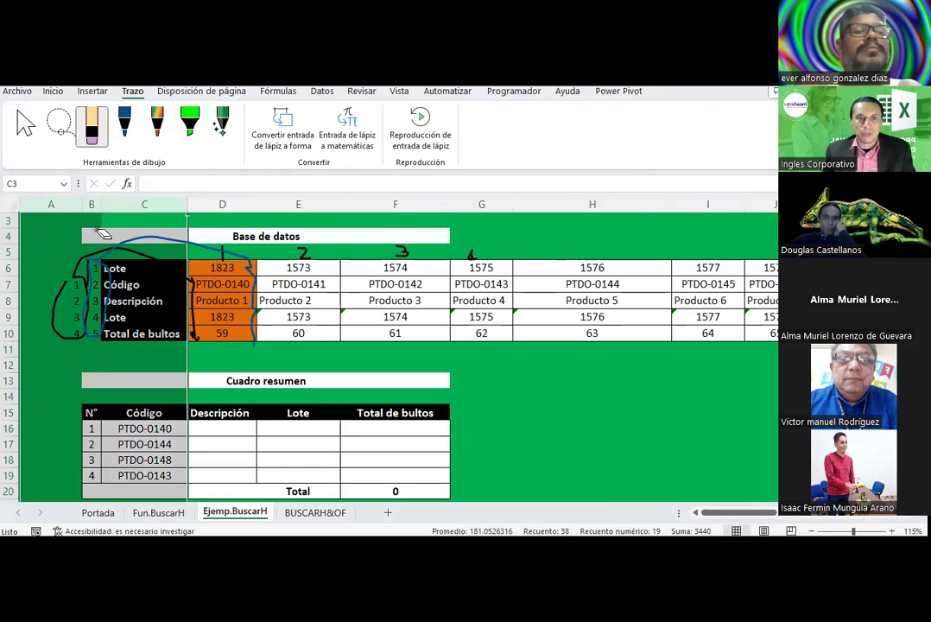
{"action": "left_click_drag", "start_coordinate": [113, 252], "coordinate": [104, 270]}
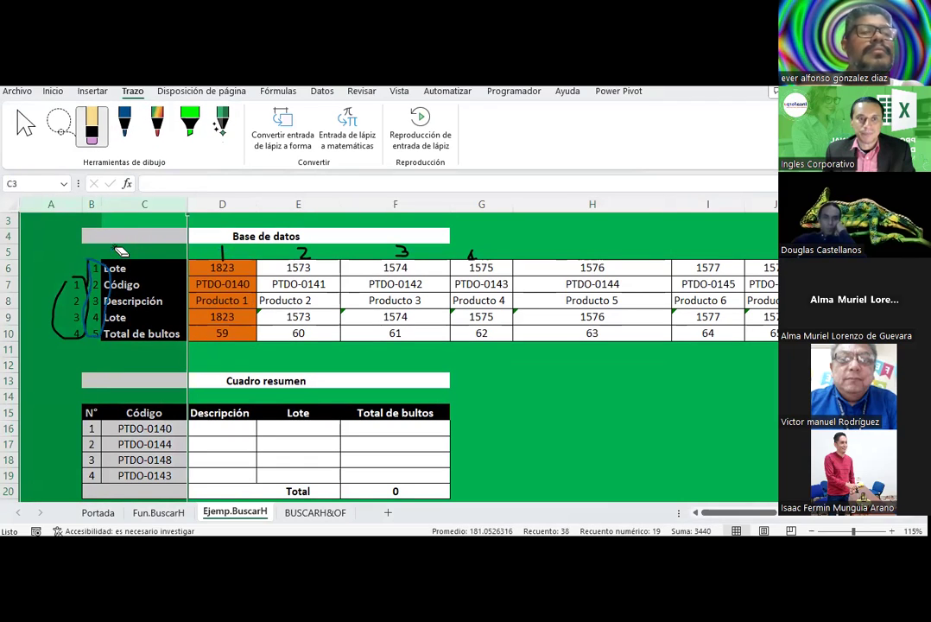
{"action": "key", "text": "Escape"}
Select the Base de datos title and Lote cells, then erase the remaining digits above columns E–G.
{"action": "left_click", "coordinate": [215, 235]}
{"action": "left_click_drag", "start_coordinate": [214, 234], "coordinate": [228, 267]}
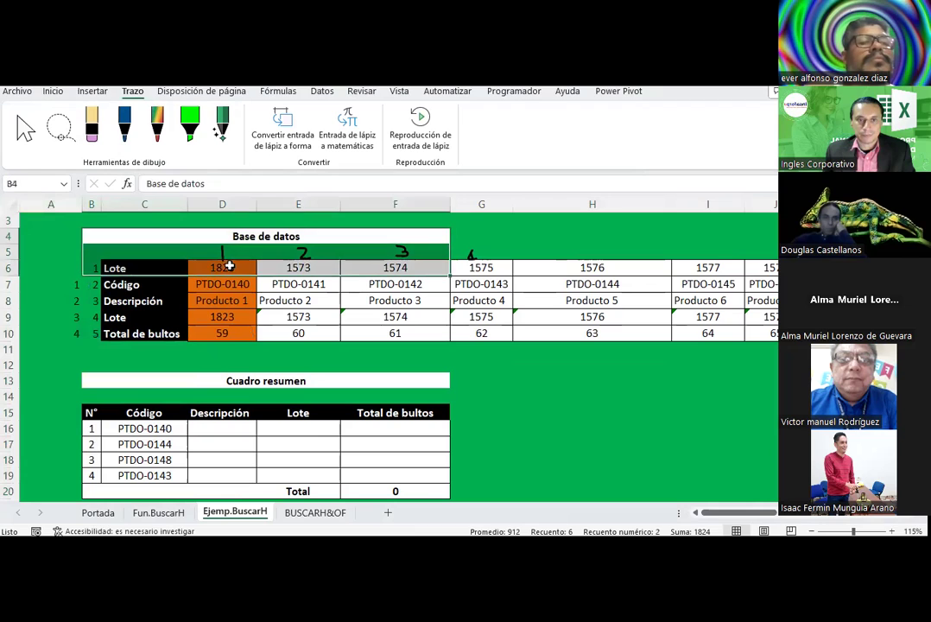
{"action": "left_click", "coordinate": [183, 266]}
{"action": "left_click", "coordinate": [91, 123]}
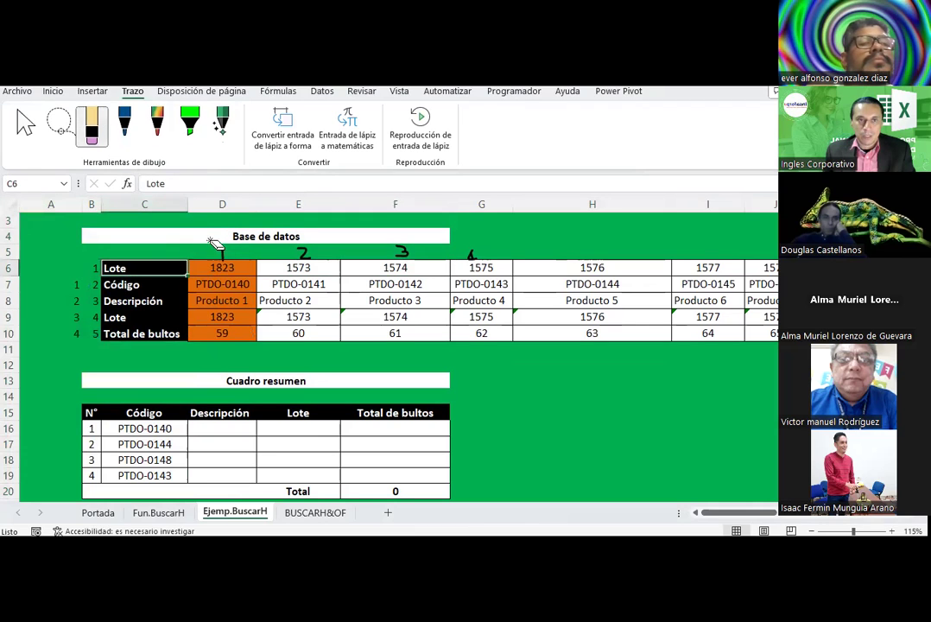
{"action": "left_click_drag", "start_coordinate": [220, 263], "coordinate": [467, 252]}
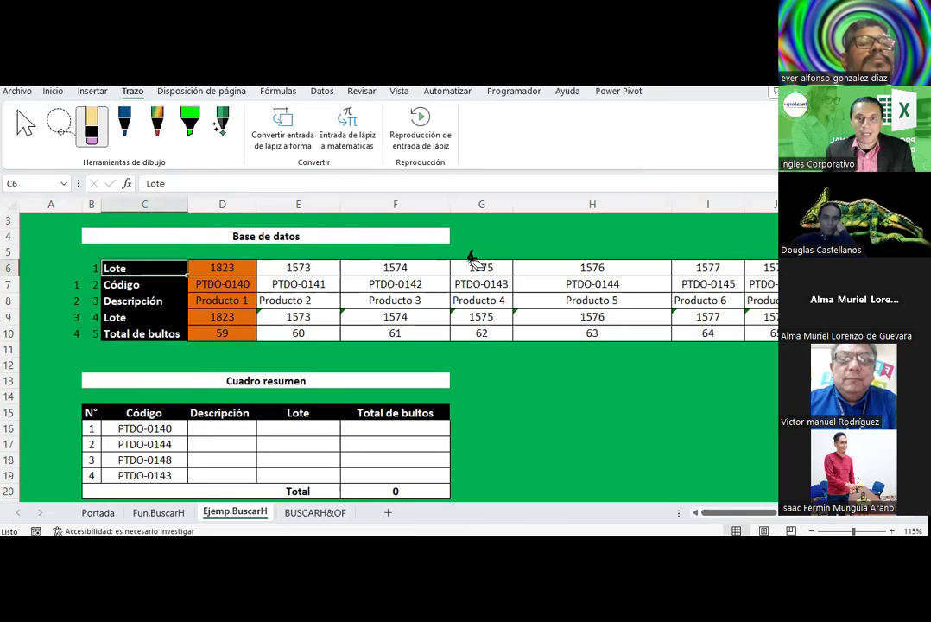
{"action": "key", "text": "Escape"}
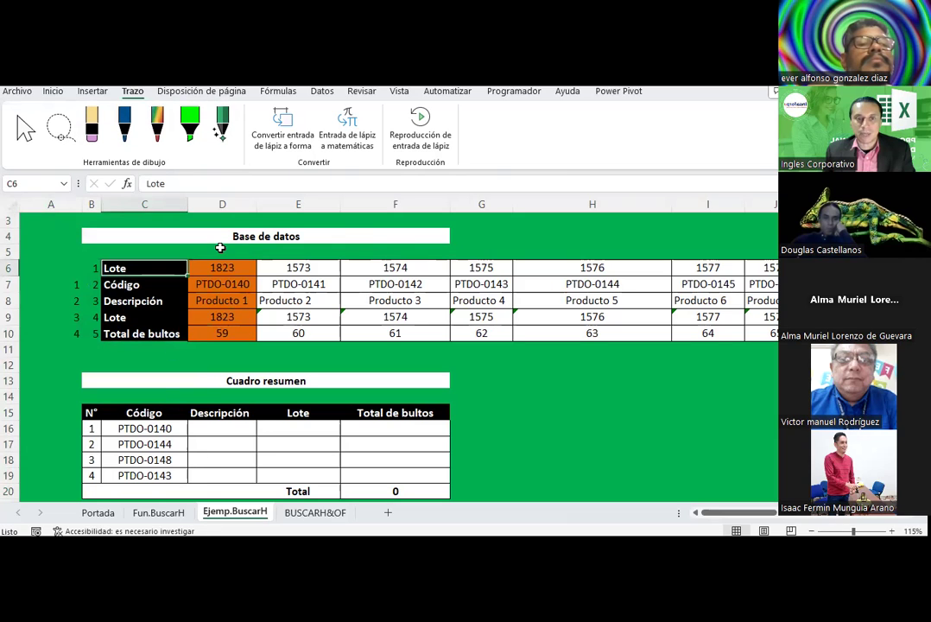
On Fun.BuscarH, tick Indicador_filas in blue ink and handwrite 0 and 1 beside Ordenado.
{"action": "left_click", "coordinate": [153, 513]}
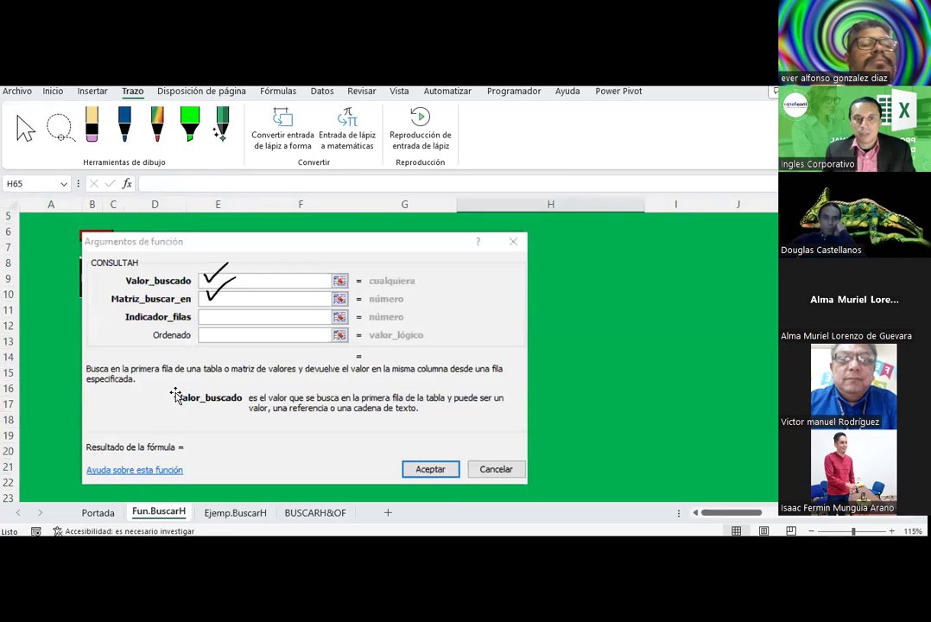
{"action": "left_click", "coordinate": [125, 123]}
{"action": "left_click_drag", "start_coordinate": [215, 313], "coordinate": [219, 321]}
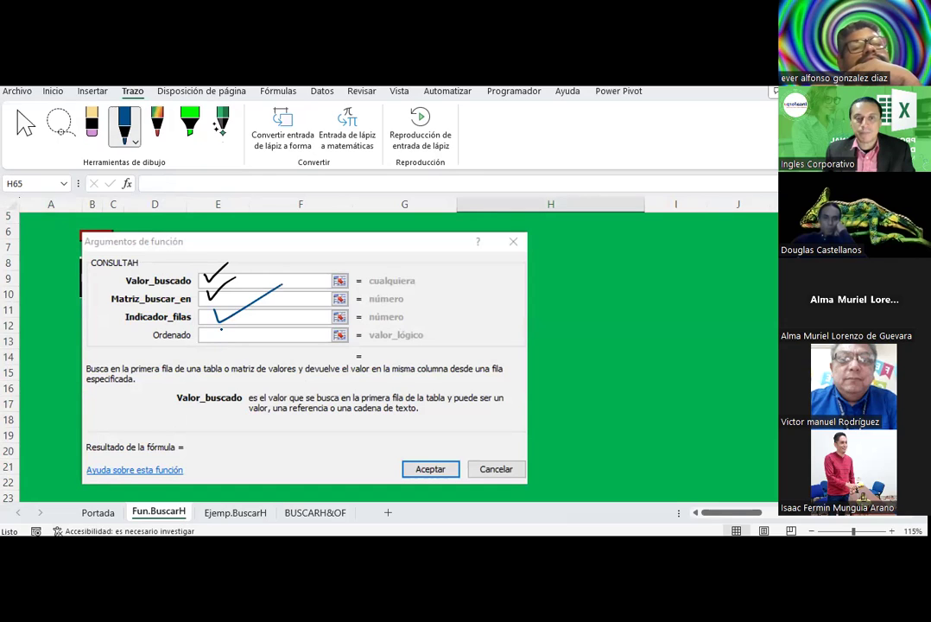
{"action": "left_click_drag", "start_coordinate": [221, 330], "coordinate": [220, 344]}
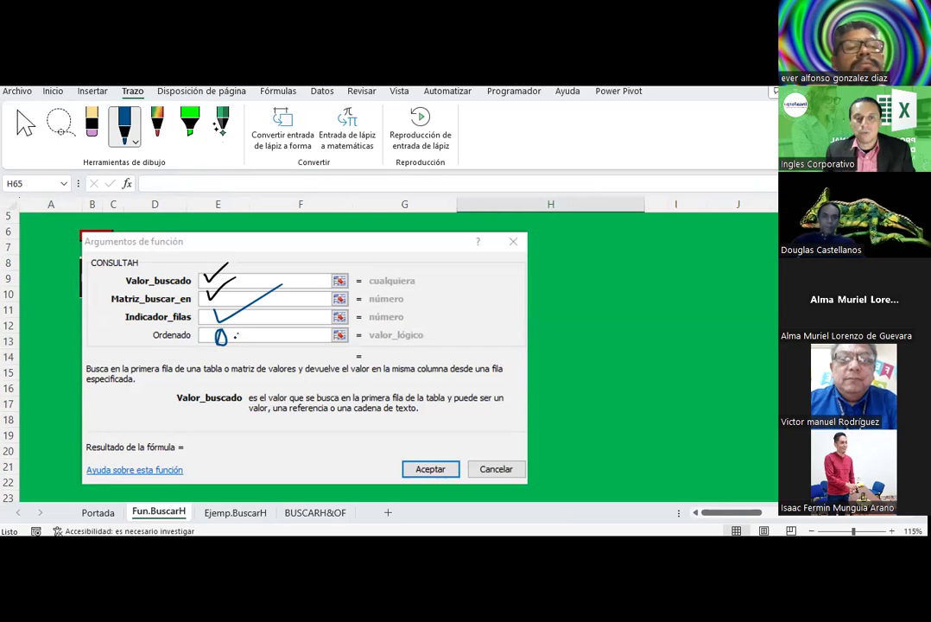
{"action": "mouse_move", "coordinate": [247, 327]}
{"action": "left_mouse_down"}
{"action": "mouse_move", "coordinate": [257, 346]}
{"action": "mouse_move", "coordinate": [282, 325]}
{"action": "mouse_move", "coordinate": [292, 340]}
{"action": "left_mouse_up"}
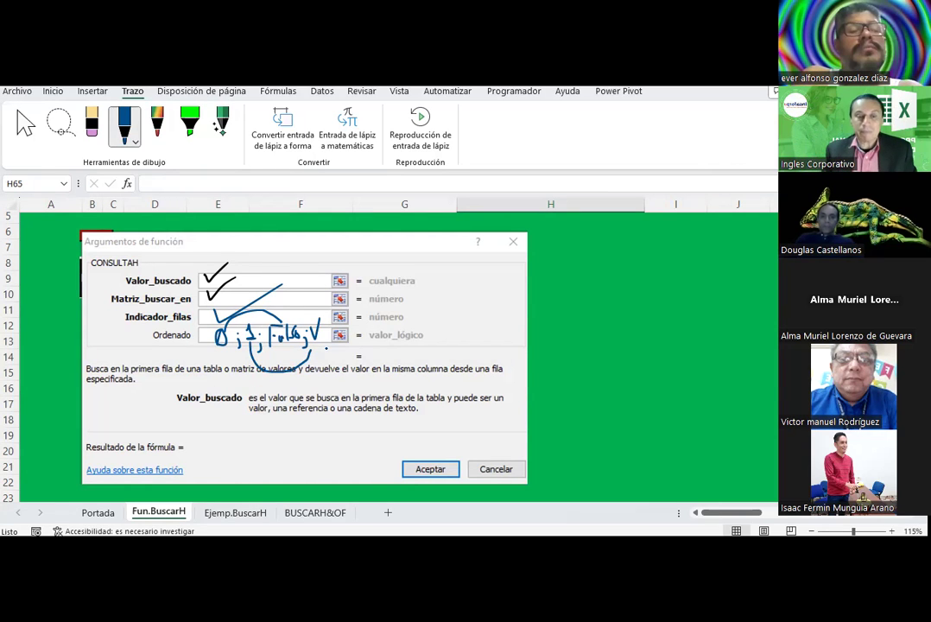
Select D16 on Ejemp.BuscarH and insert BUSCARH by searching the functions for 'buscar'.
{"action": "left_click", "coordinate": [245, 512]}
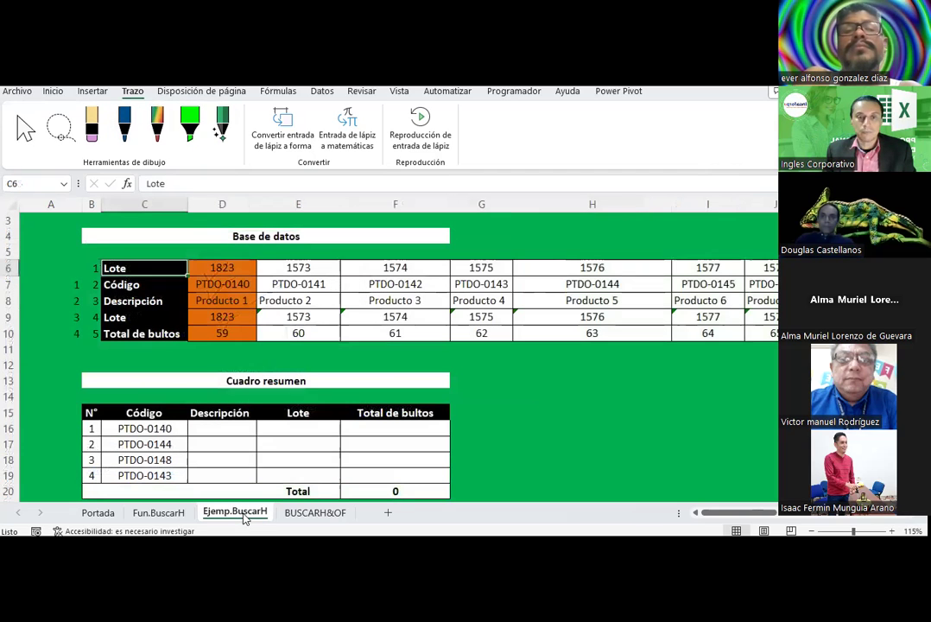
{"action": "scroll", "coordinate": [232, 354], "scroll_direction": "down", "scroll_amount": 2}
{"action": "left_click", "coordinate": [166, 331]}
{"action": "scroll", "coordinate": [167, 333], "scroll_direction": "up", "scroll_amount": 2}
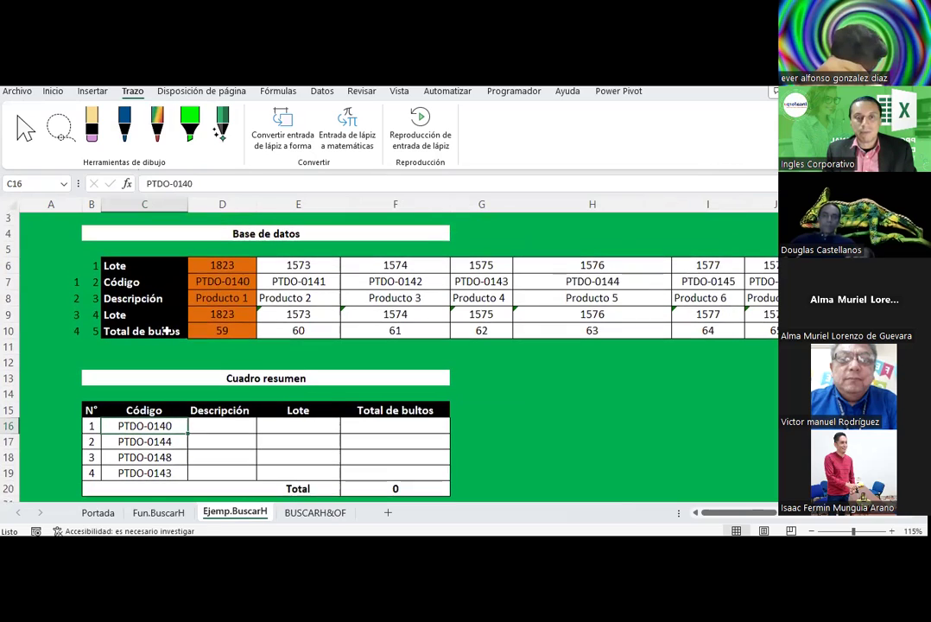
{"action": "left_click", "coordinate": [200, 429]}
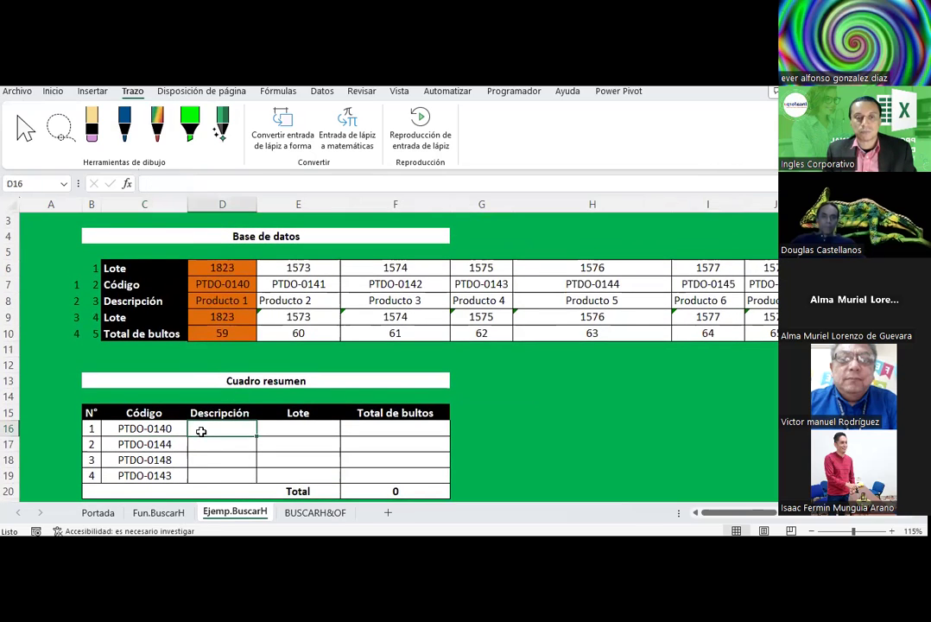
{"action": "left_click", "coordinate": [127, 184]}
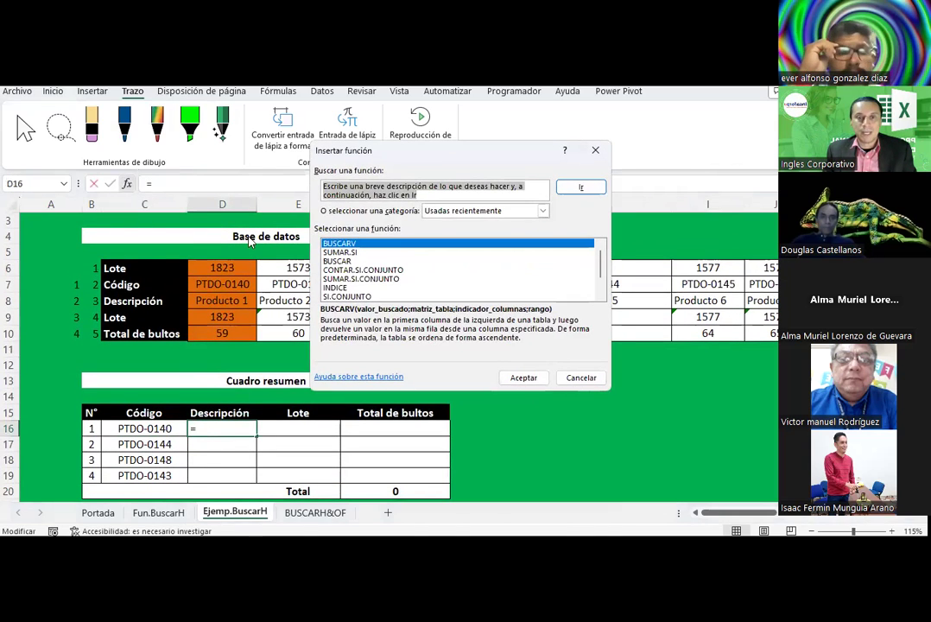
{"action": "type", "text": "bus"}
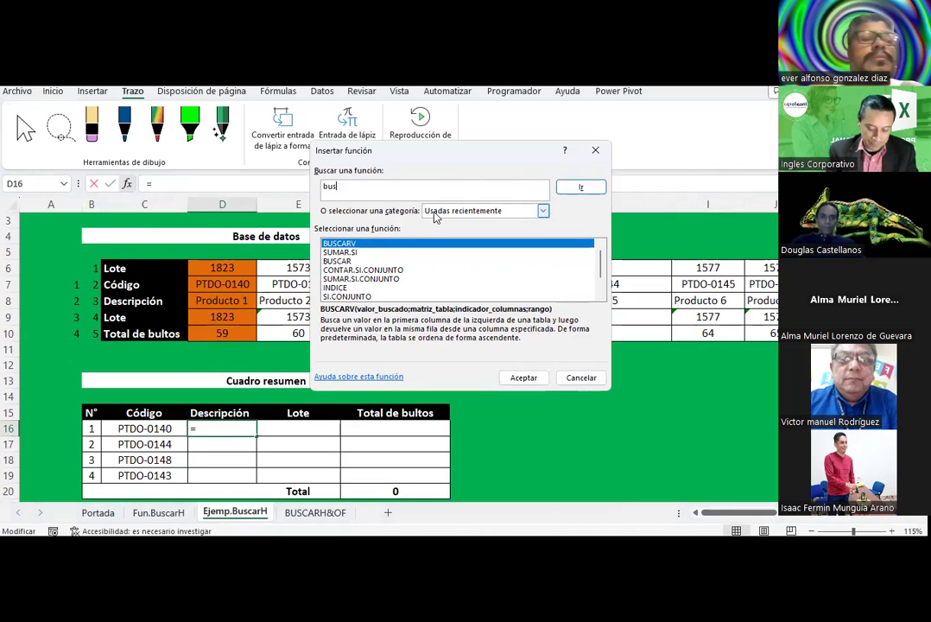
{"action": "type", "text": "car h"}
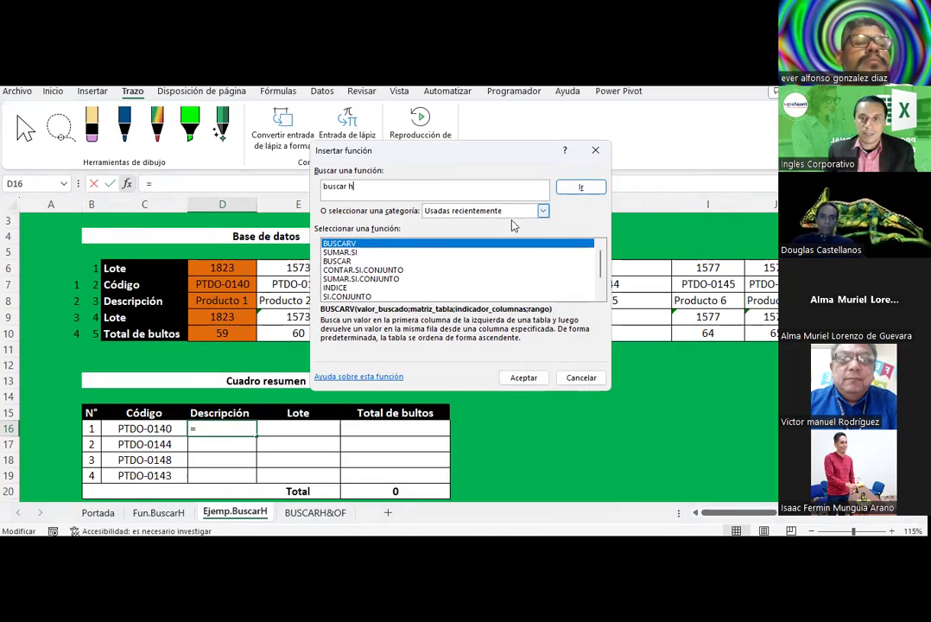
{"action": "left_click", "coordinate": [581, 188]}
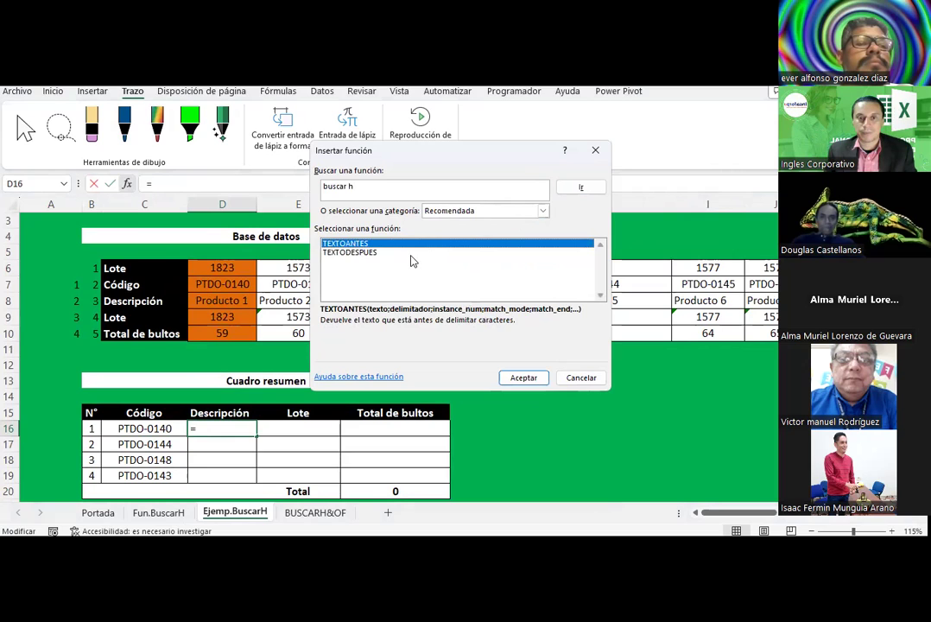
{"action": "left_click", "coordinate": [382, 197]}
{"action": "key", "text": "BackSpace"}
{"action": "key", "text": "BackSpace"}
{"action": "key", "text": "Return"}
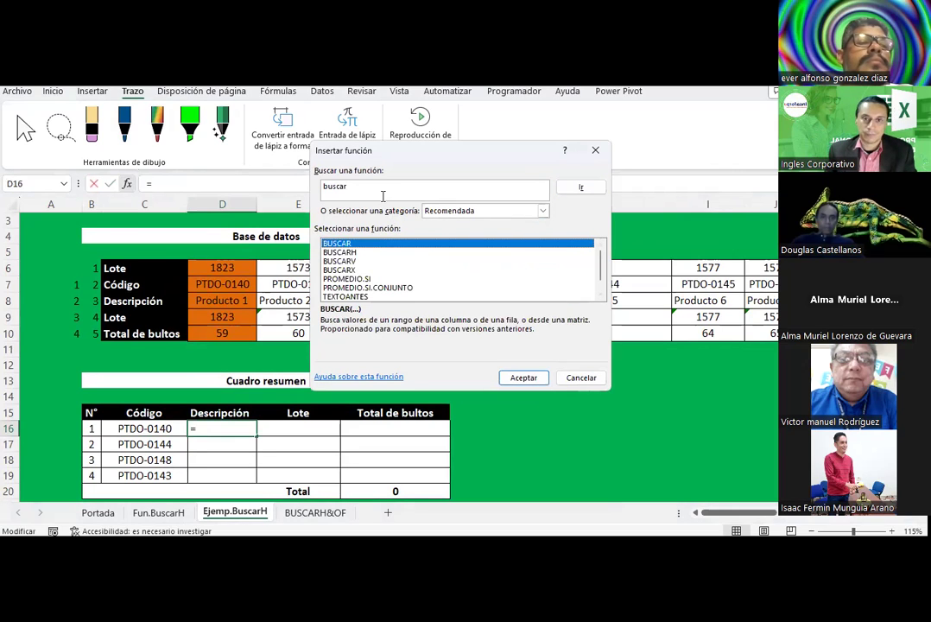
{"action": "double_click", "coordinate": [339, 253]}
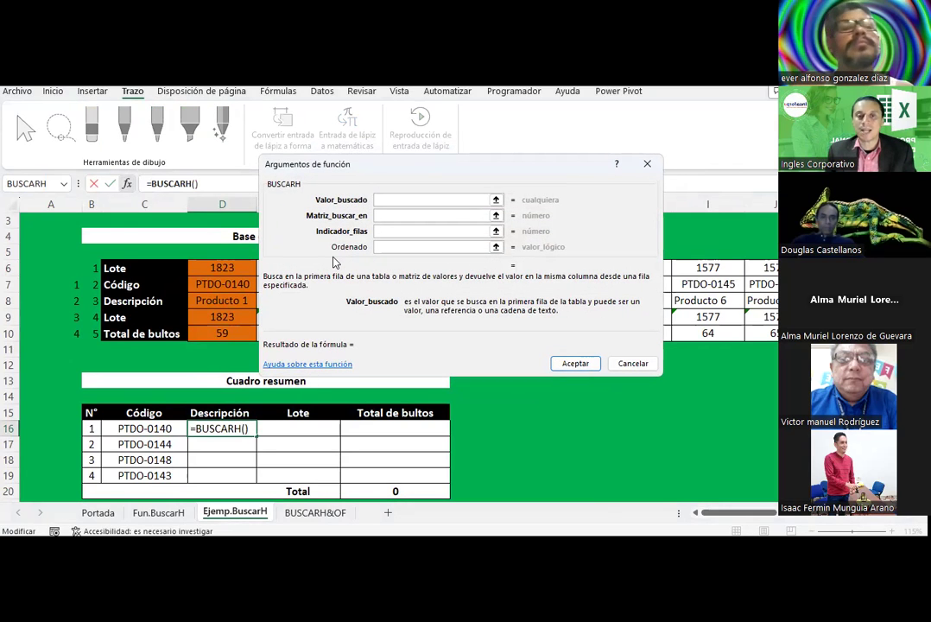
Set Valor_buscado to C16 with its column anchored as $C16.
{"action": "left_click_drag", "start_coordinate": [307, 166], "coordinate": [412, 218]}
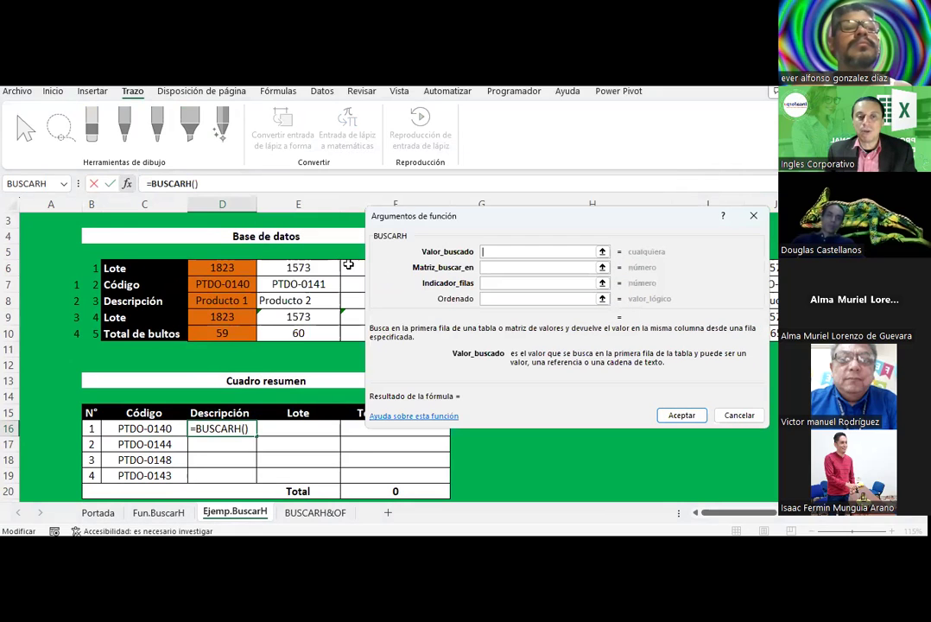
{"action": "left_click", "coordinate": [140, 430]}
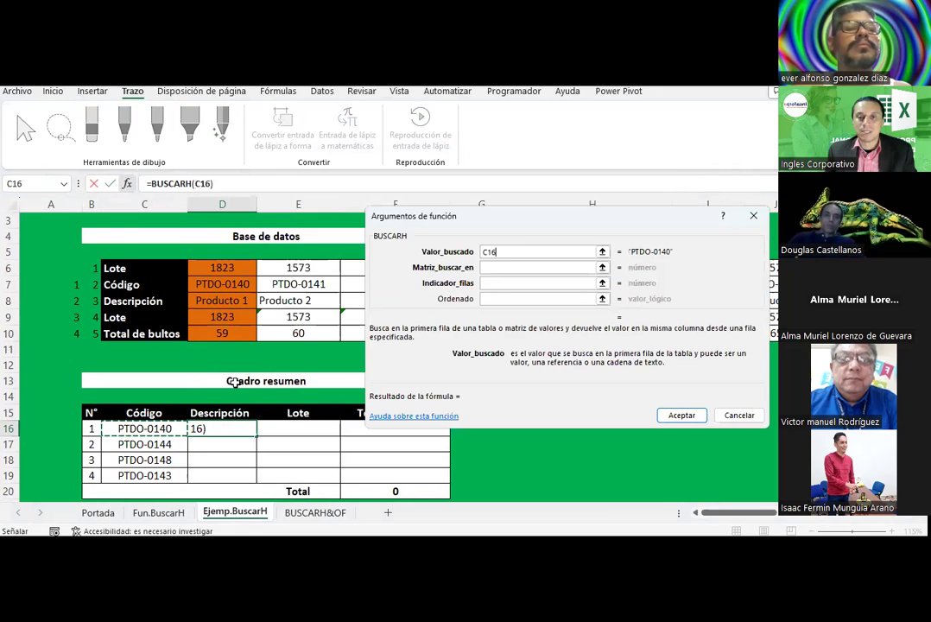
{"action": "left_click", "coordinate": [505, 268]}
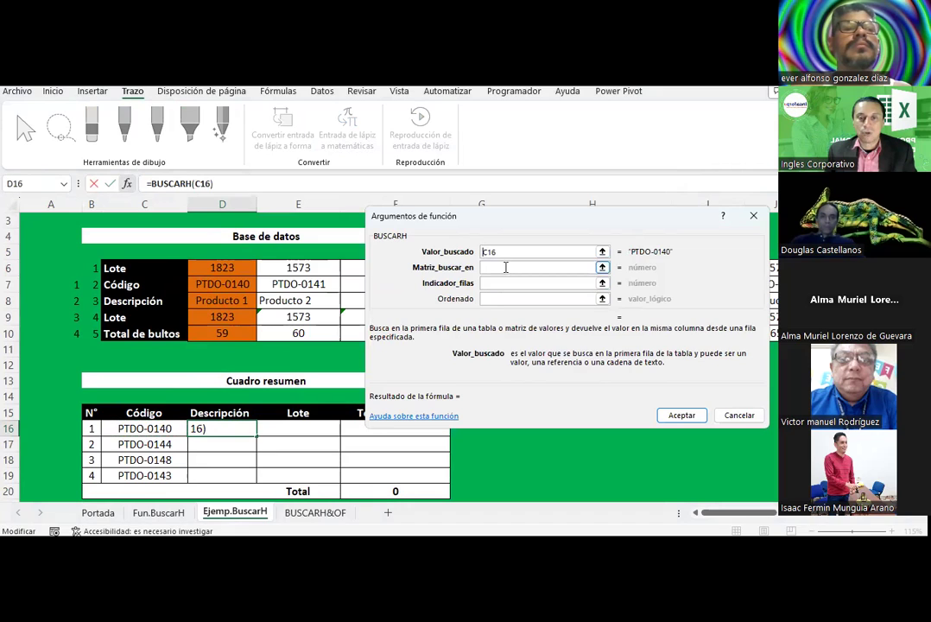
{"action": "left_click", "coordinate": [507, 251]}
{"action": "key", "text": "Home"}
{"action": "type", "text": "$"}
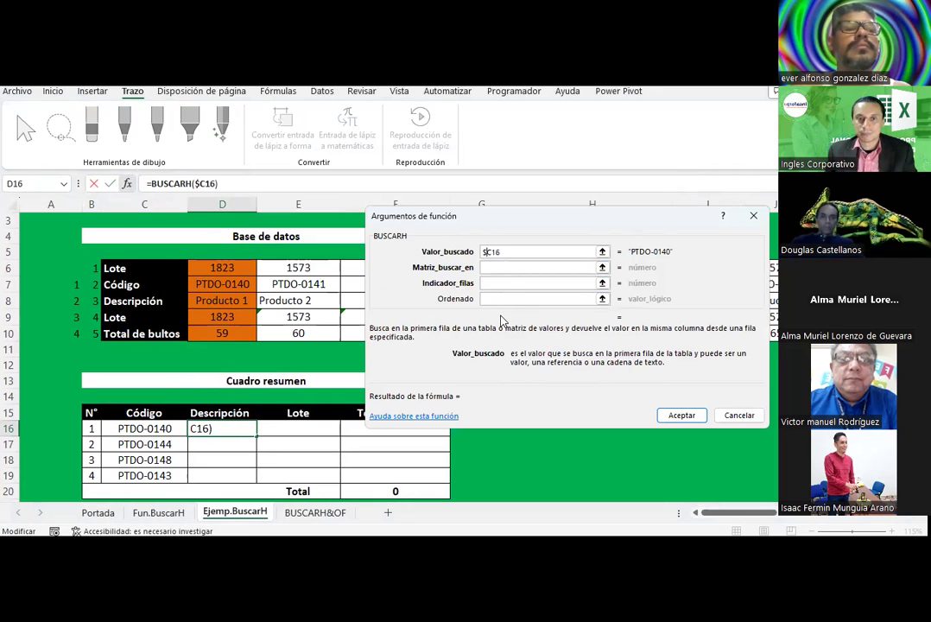
{"action": "left_click", "coordinate": [490, 267]}
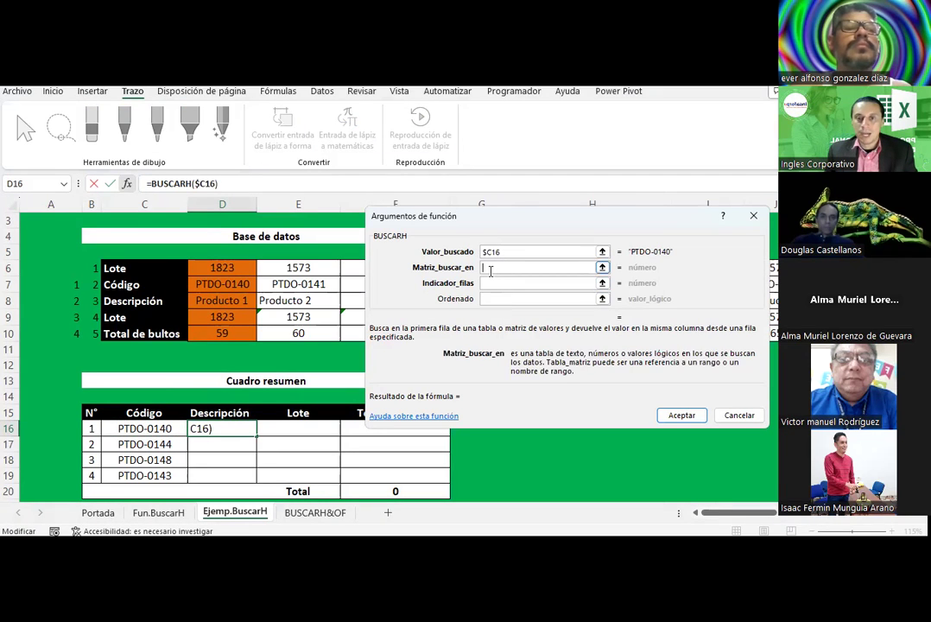
Set Matriz_buscar_en to the absolute range $C$7:$O$10.
{"action": "left_click_drag", "start_coordinate": [445, 218], "coordinate": [598, 369]}
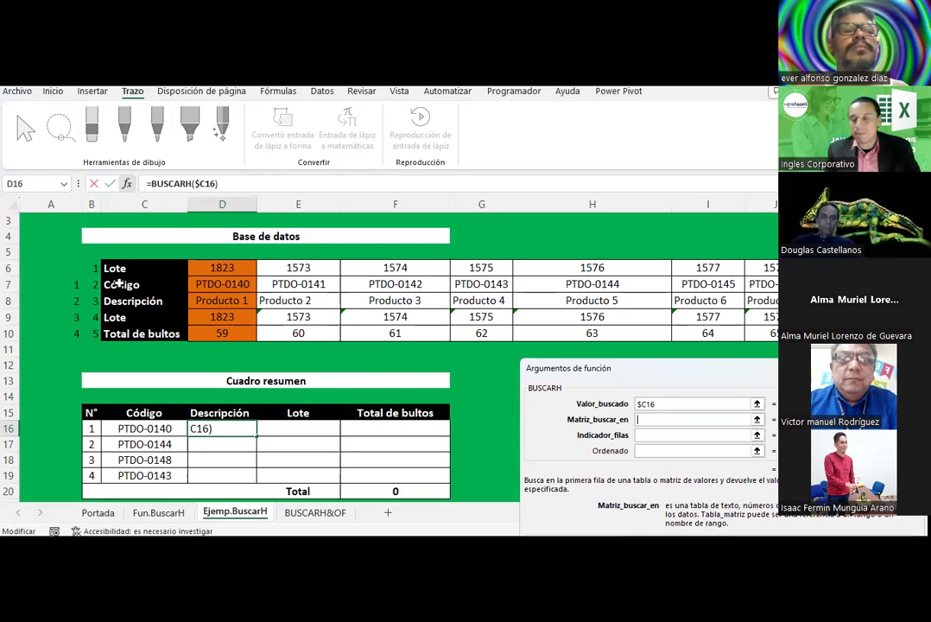
{"action": "left_click_drag", "start_coordinate": [120, 284], "coordinate": [768, 317]}
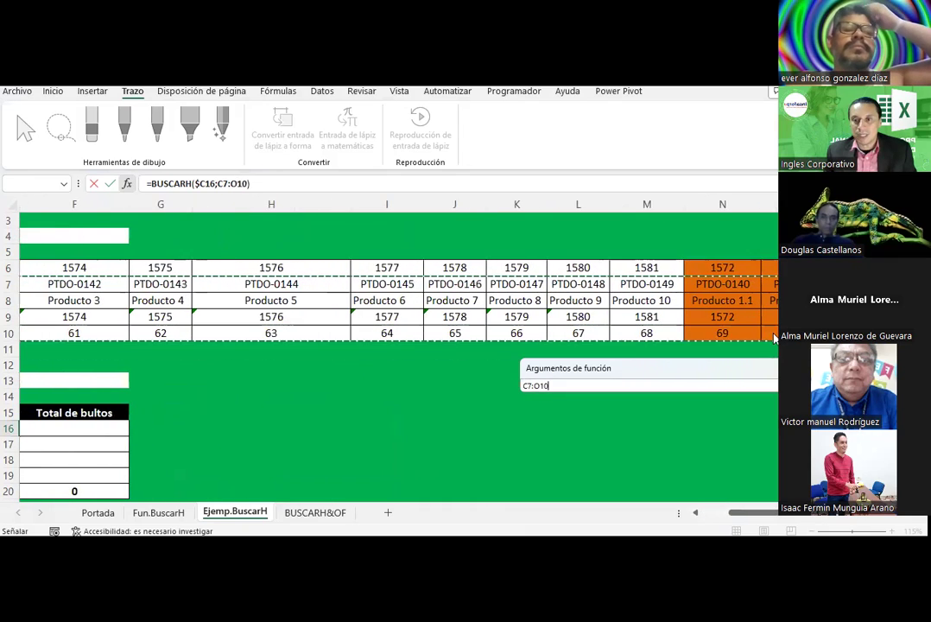
{"action": "left_click_drag", "start_coordinate": [771, 333], "coordinate": [773, 333]}
{"action": "key", "text": "F4"}
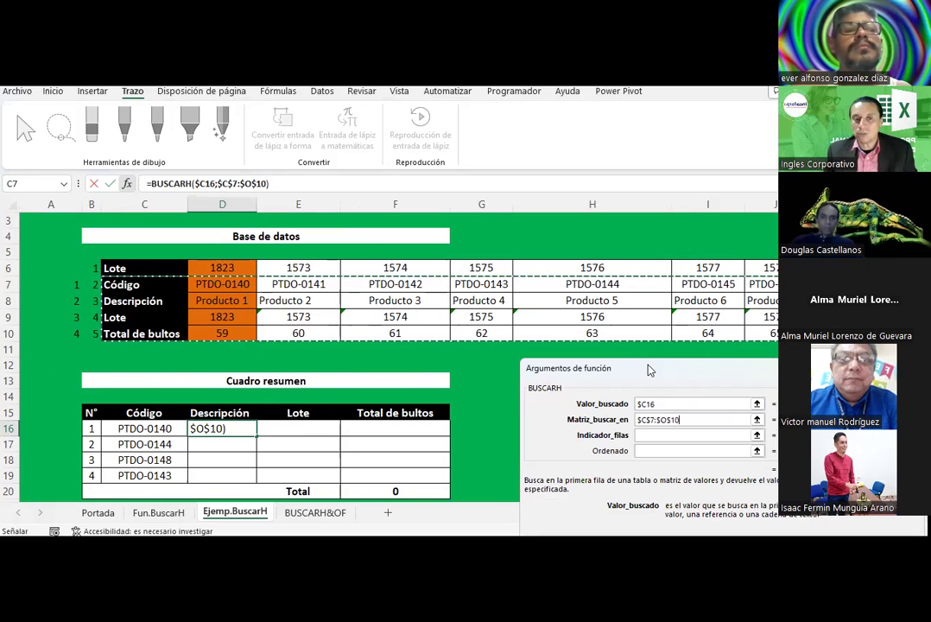
{"action": "left_click_drag", "start_coordinate": [634, 363], "coordinate": [480, 250]}
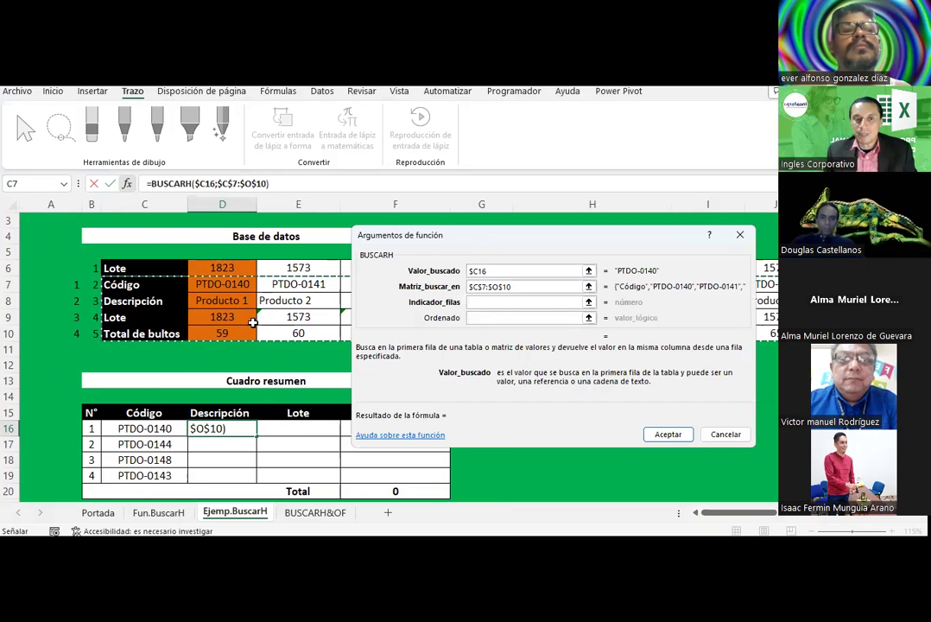
{"action": "left_click_drag", "start_coordinate": [509, 236], "coordinate": [546, 313]}
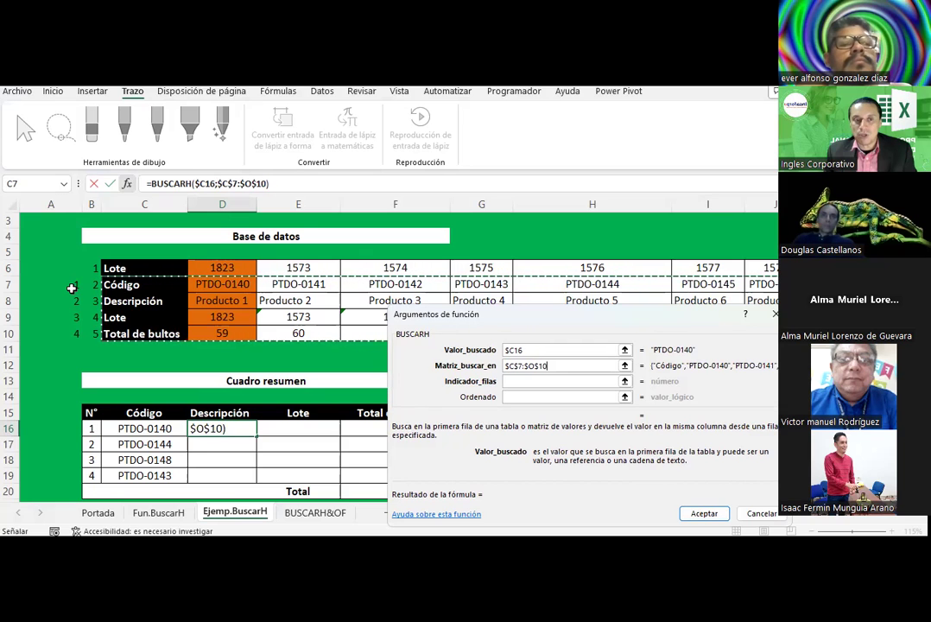
Enter 2 as Indicador_filas and accept, so D16 shows Producto 1.
{"action": "left_click", "coordinate": [520, 380]}
{"action": "type", "text": "2"}
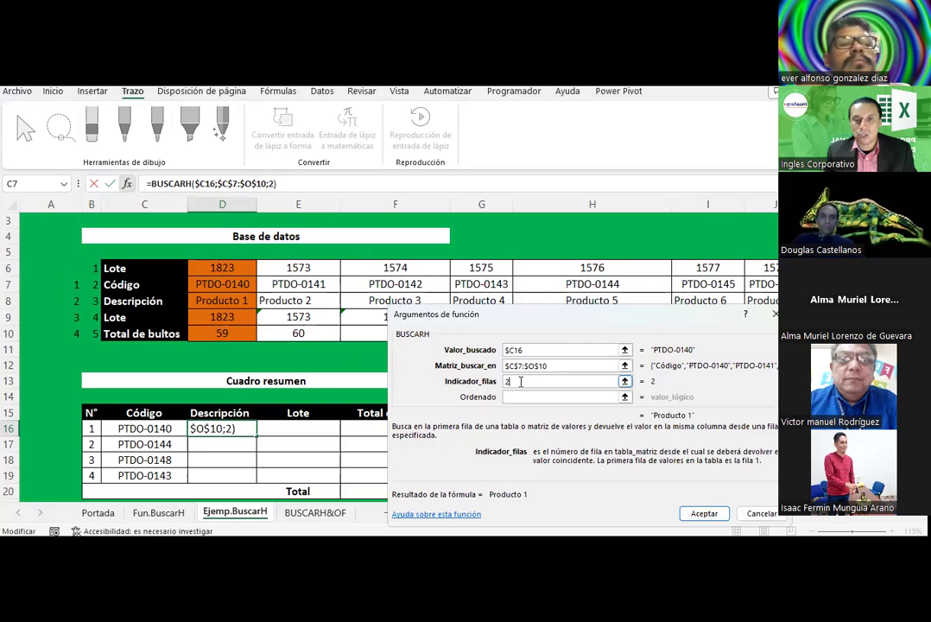
{"action": "left_click", "coordinate": [518, 398]}
{"action": "left_click", "coordinate": [702, 514]}
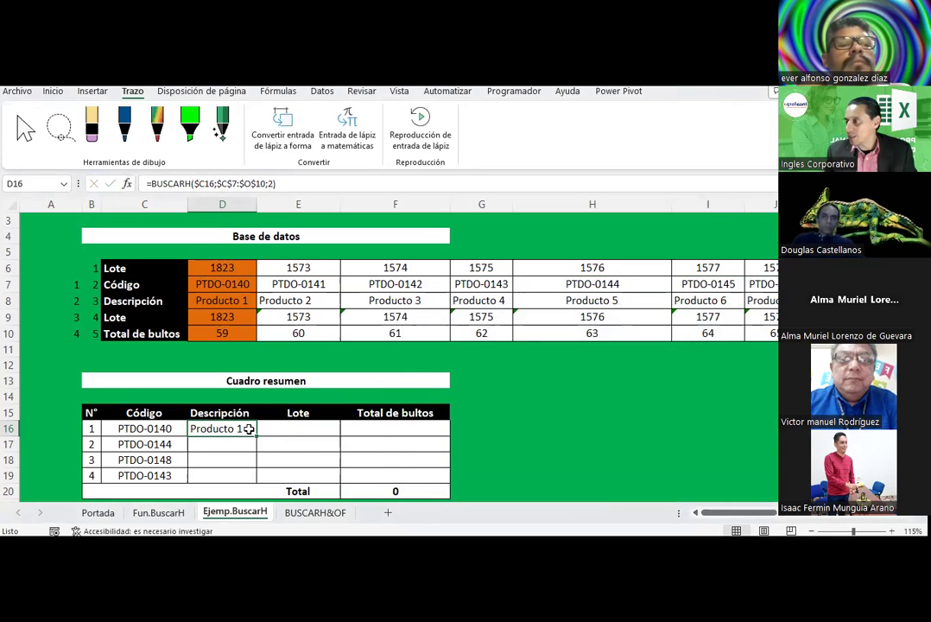
{"action": "scroll", "coordinate": [250, 415], "scroll_direction": "down", "scroll_amount": 2}
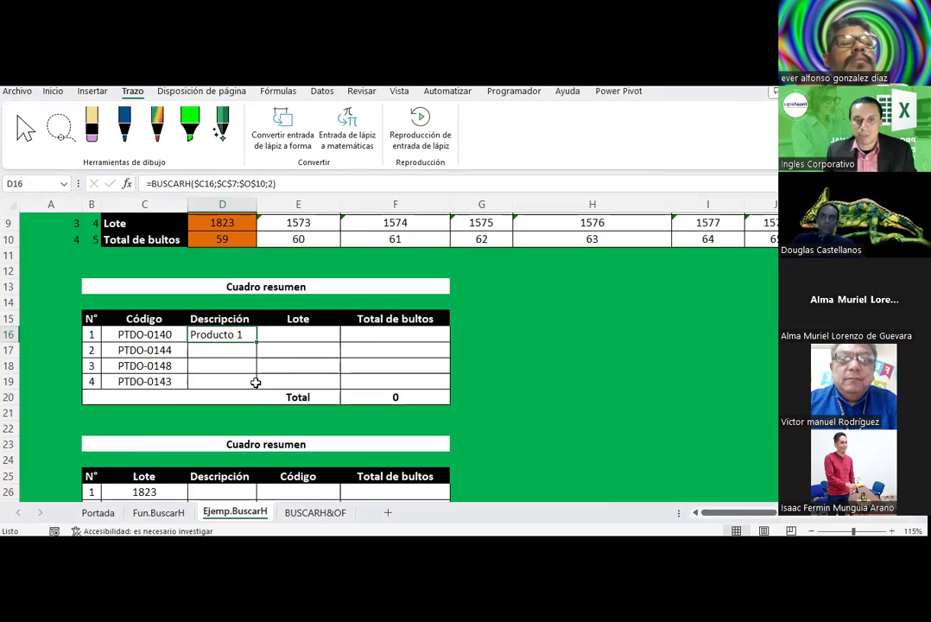
{"action": "left_click_drag", "start_coordinate": [257, 343], "coordinate": [245, 385]}
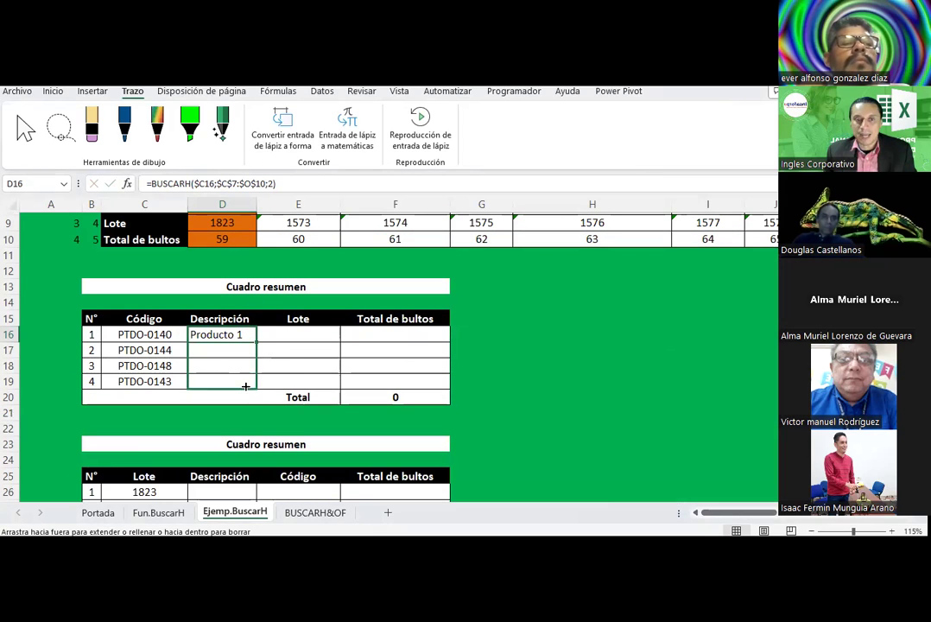
{"action": "left_click", "coordinate": [234, 336]}
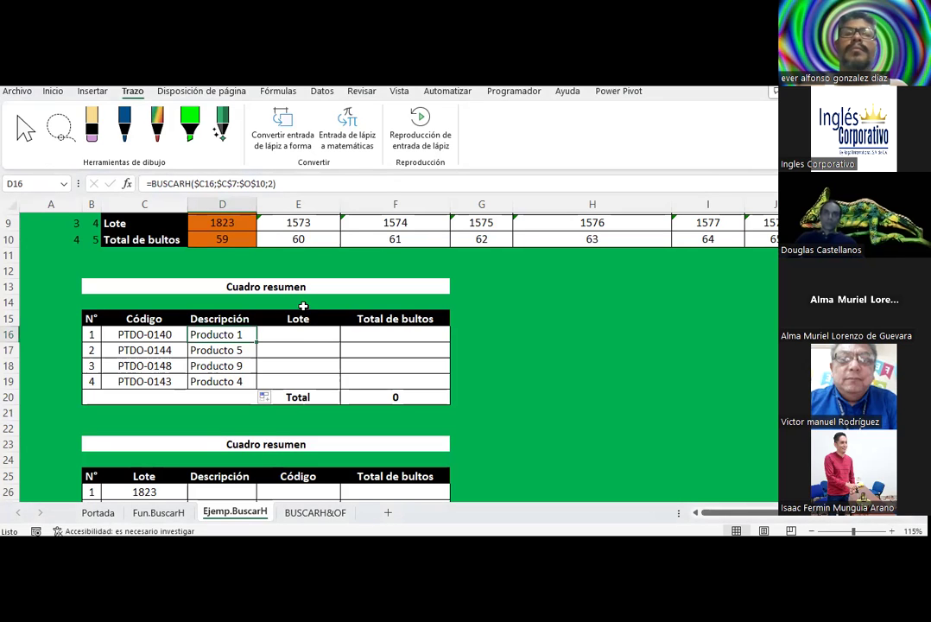
{"action": "scroll", "coordinate": [327, 235], "scroll_direction": "up", "scroll_amount": 1}
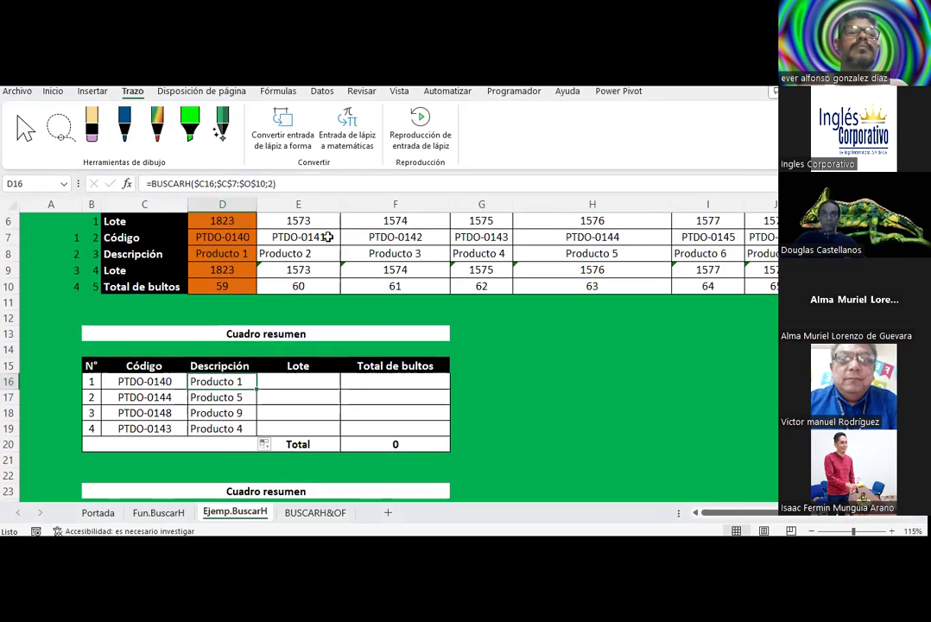
{"action": "scroll", "coordinate": [328, 228], "scroll_direction": "up", "scroll_amount": 1}
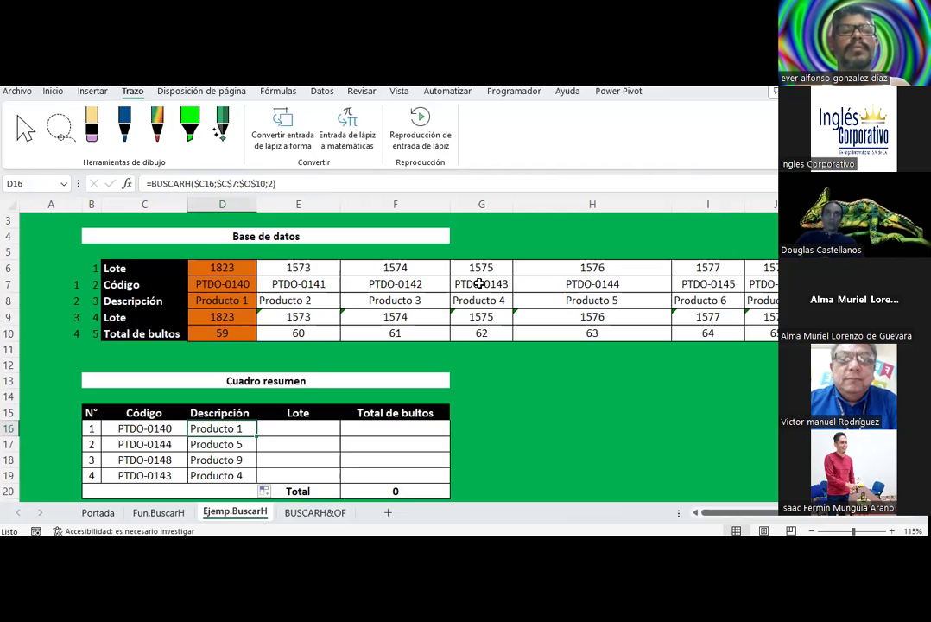
Give the Base de datos title a thick outside border (Borde exterior grueso).
{"action": "left_click", "coordinate": [489, 255]}
{"action": "left_click", "coordinate": [410, 230]}
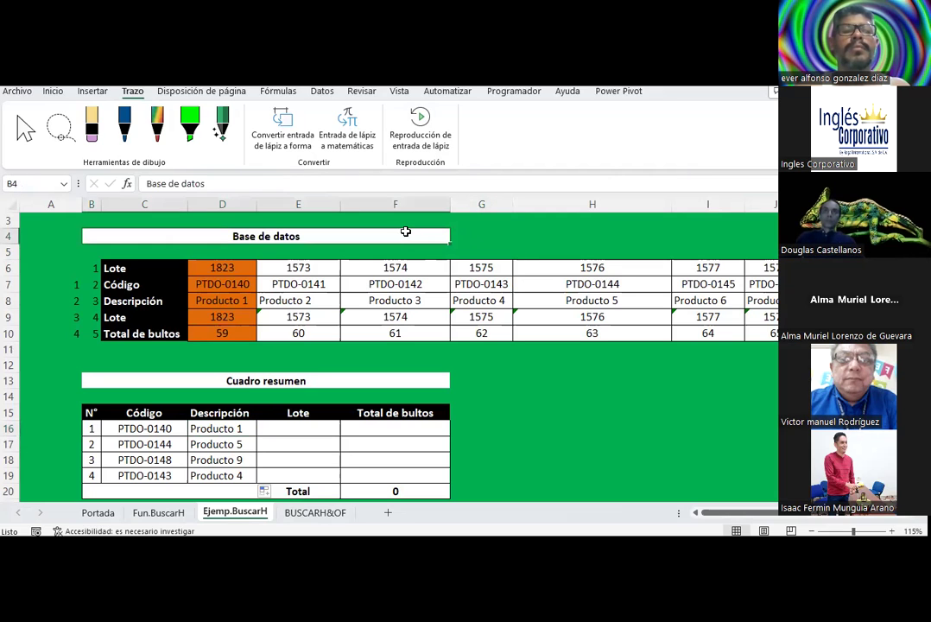
{"action": "left_click", "coordinate": [54, 92]}
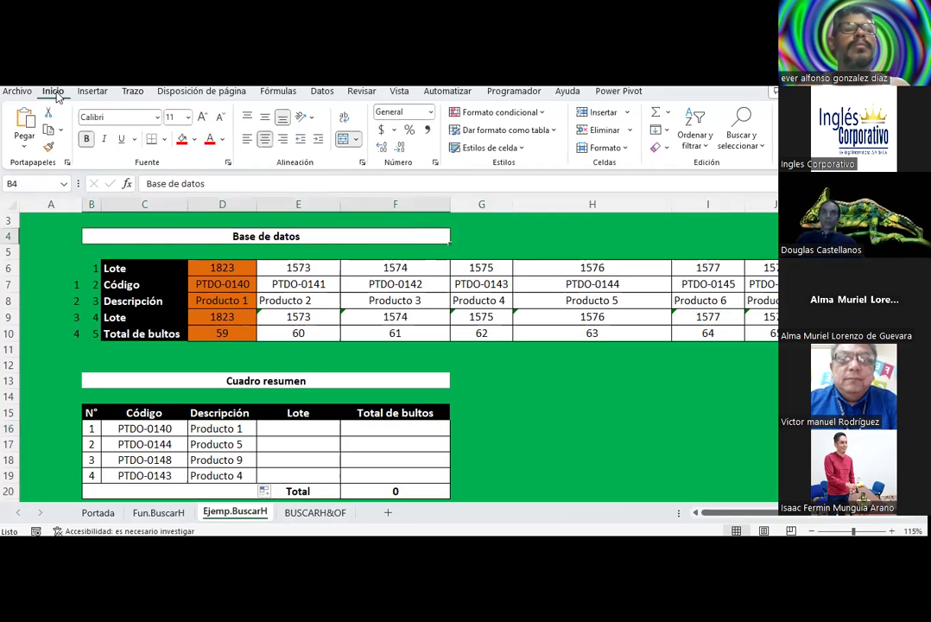
{"action": "left_click", "coordinate": [165, 139]}
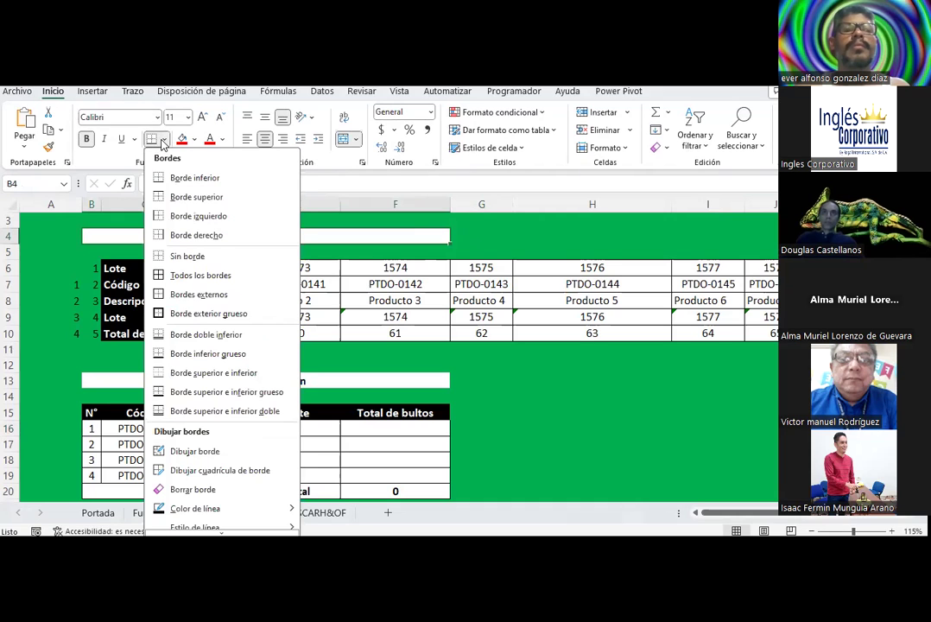
{"action": "left_click", "coordinate": [194, 312]}
{"action": "left_click", "coordinate": [274, 283]}
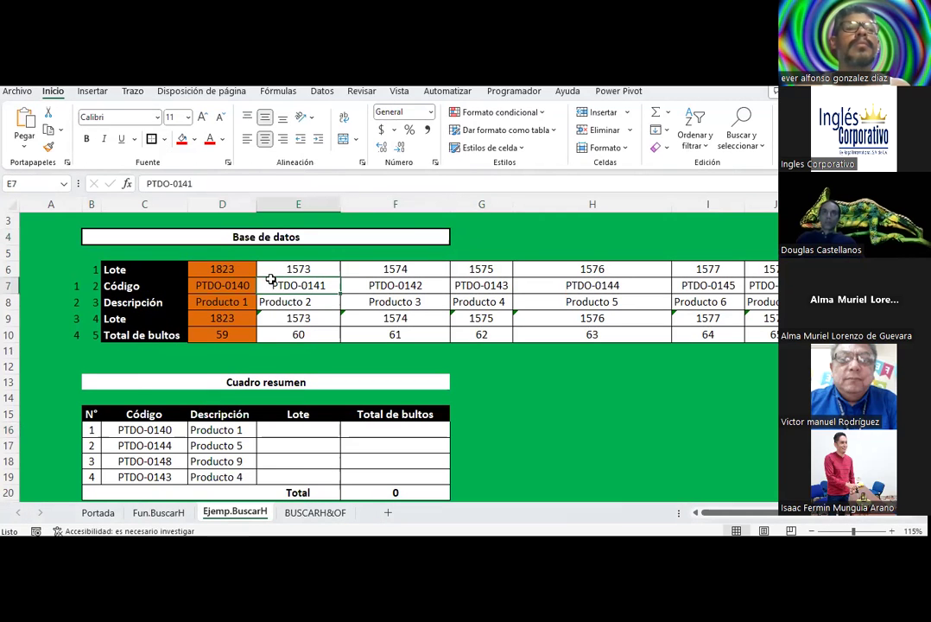
Apply the same thick outside border to the Cuadro resumen titles.
{"action": "left_click", "coordinate": [268, 380]}
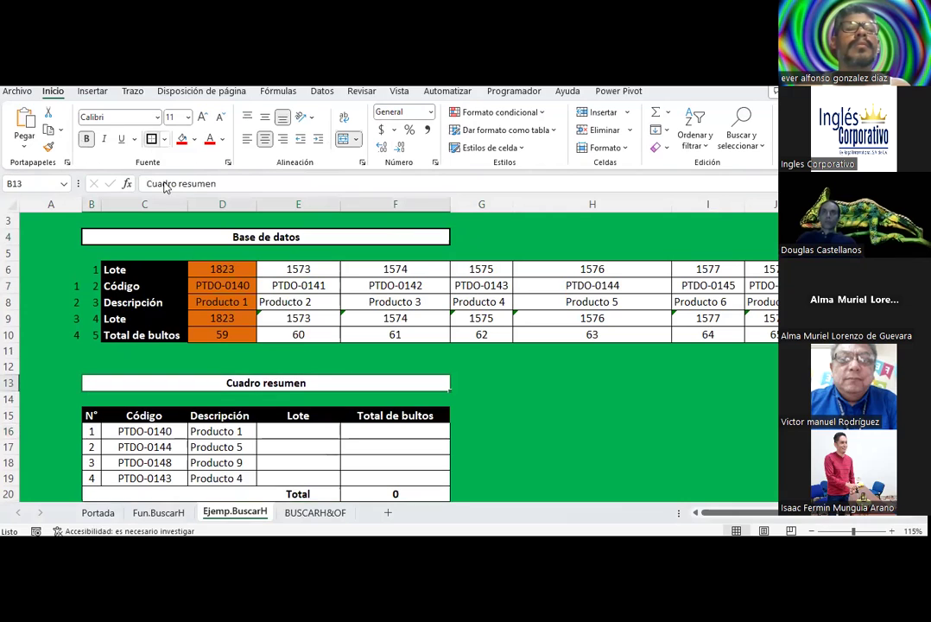
{"action": "scroll", "coordinate": [260, 337], "scroll_direction": "down", "scroll_amount": 1}
{"action": "scroll", "coordinate": [260, 336], "scroll_direction": "down", "scroll_amount": 3}
{"action": "left_click", "coordinate": [261, 350]}
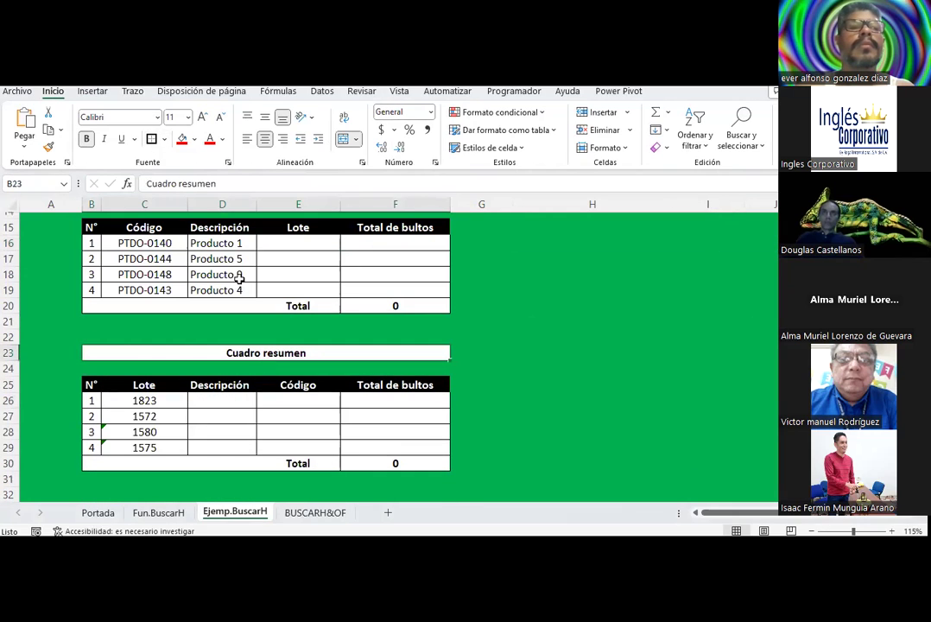
{"action": "left_click", "coordinate": [153, 139]}
{"action": "left_click", "coordinate": [571, 366]}
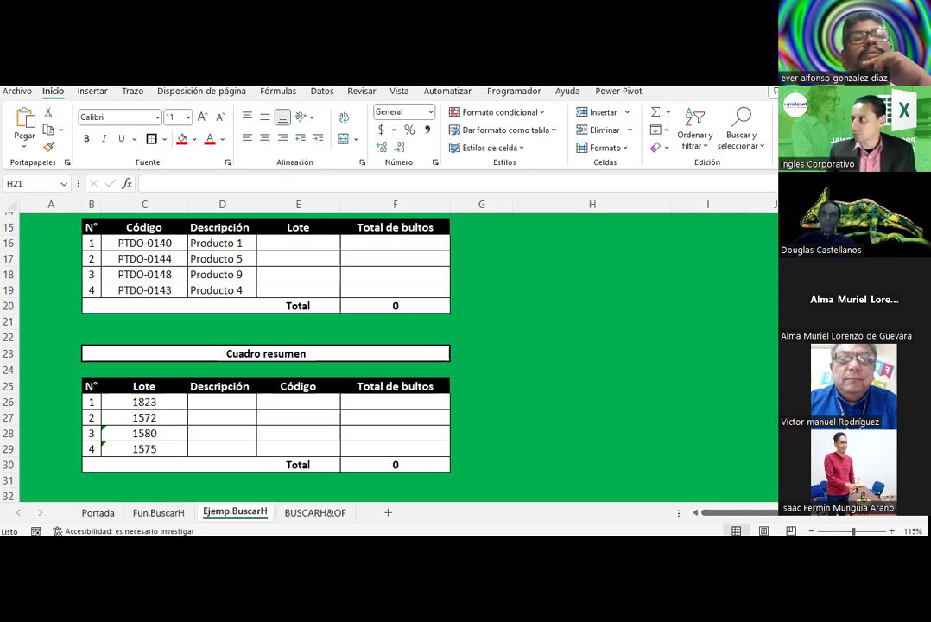
Copy the Descripción lookup formulas into the Lote and Total de bultos columns, making E16 return 1823.
{"action": "left_click", "coordinate": [208, 243]}
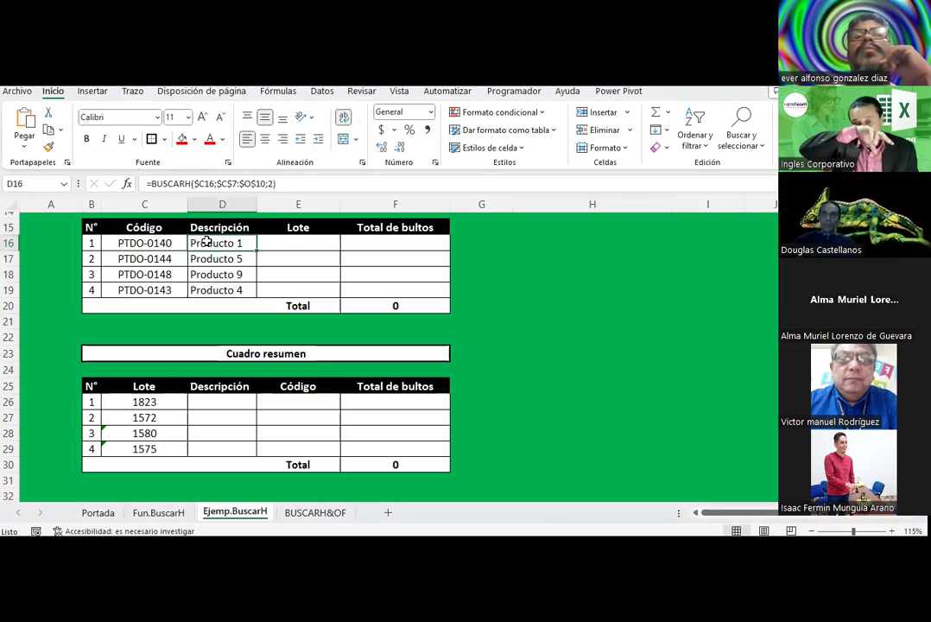
{"action": "mouse_move", "coordinate": [207, 242]}
{"action": "left_mouse_down"}
{"action": "mouse_move", "coordinate": [207, 290]}
{"action": "mouse_move", "coordinate": [435, 298]}
{"action": "left_mouse_up"}
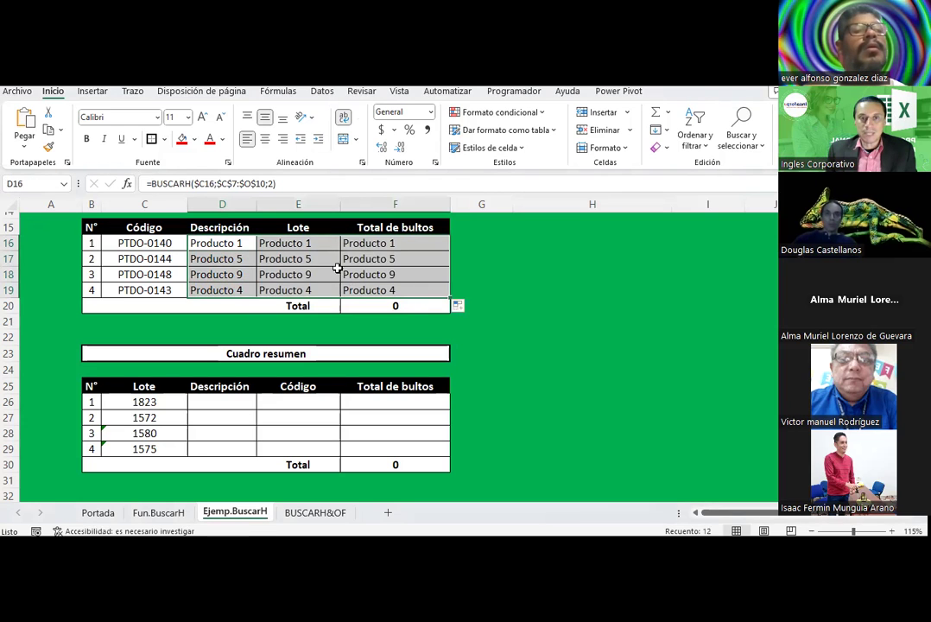
{"action": "left_click", "coordinate": [296, 246]}
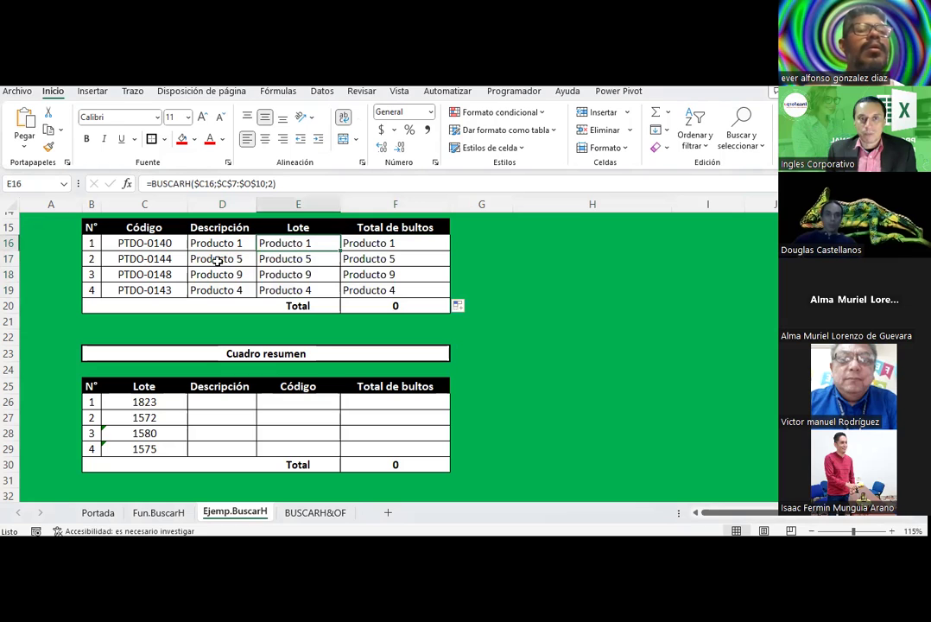
{"action": "scroll", "coordinate": [218, 261], "scroll_direction": "up", "scroll_amount": 1}
{"action": "scroll", "coordinate": [217, 260], "scroll_direction": "up", "scroll_amount": 3}
{"action": "scroll", "coordinate": [218, 262], "scroll_direction": "down", "scroll_amount": 1}
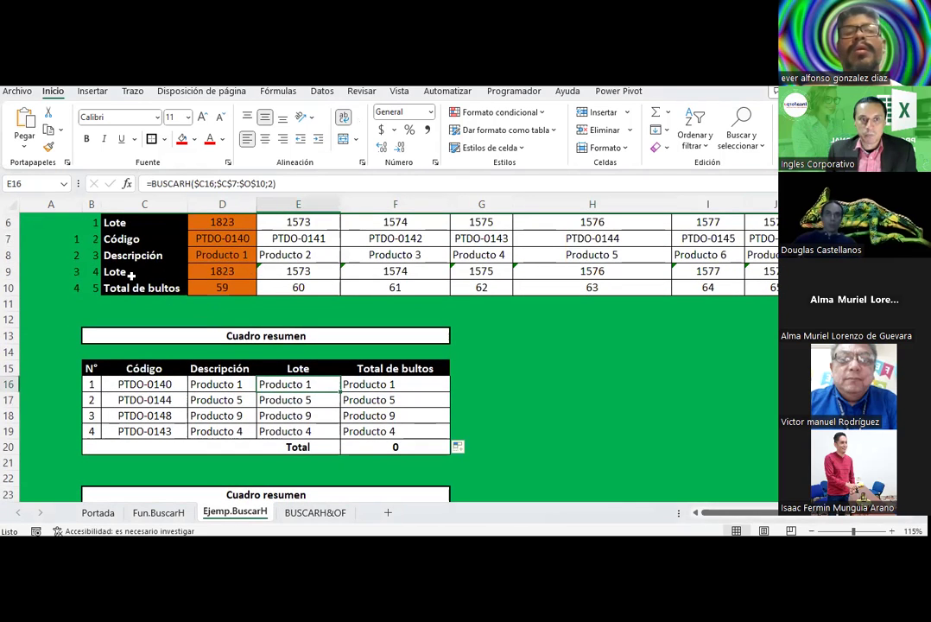
{"action": "left_click", "coordinate": [273, 184]}
{"action": "key", "text": "Return"}
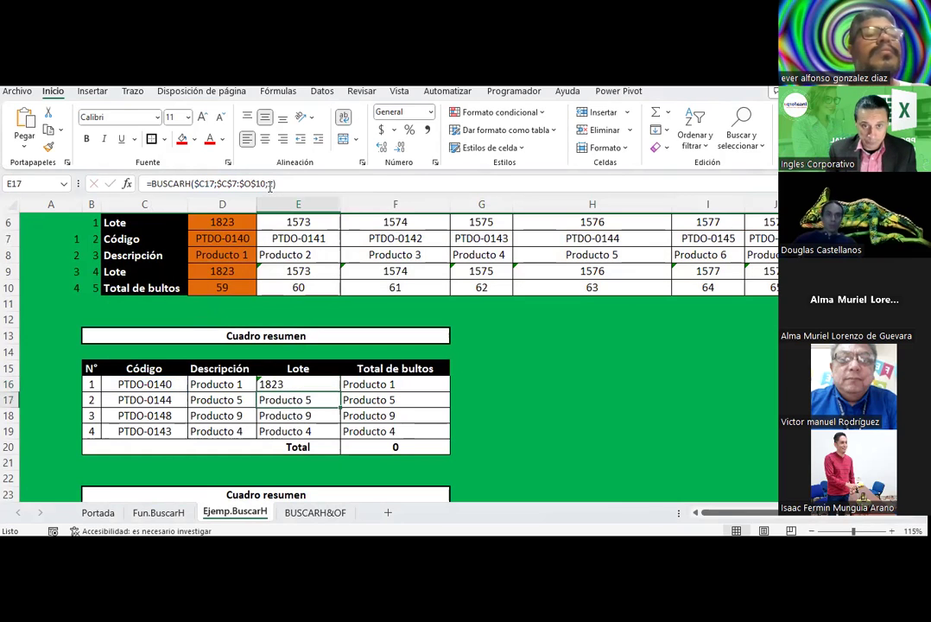
Change F16's row index to 4 (showing 59), centre E16:F16, and fill both down to row 19.
{"action": "left_click", "coordinate": [391, 382]}
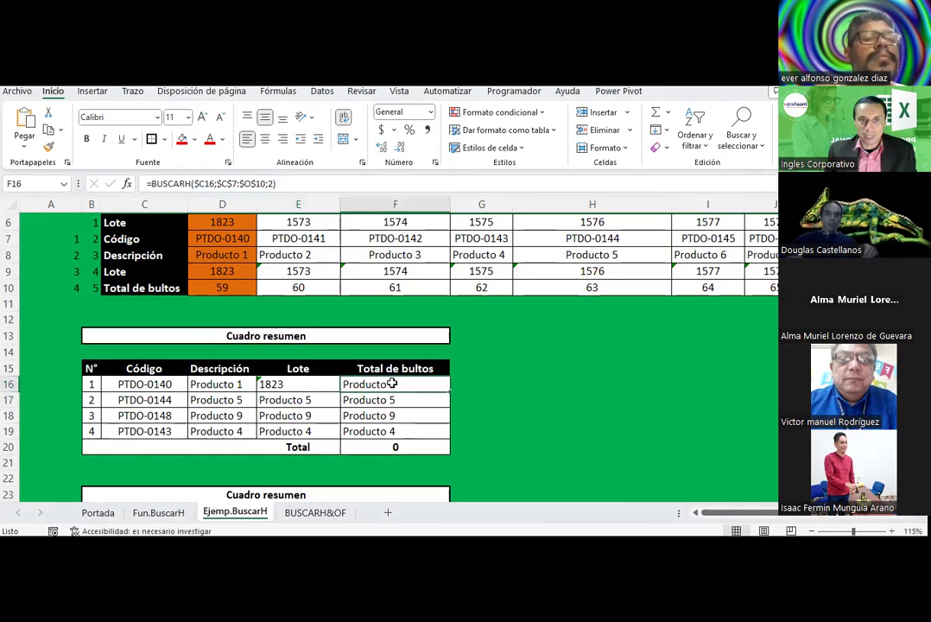
{"action": "left_click", "coordinate": [271, 183]}
{"action": "key", "text": "BackSpace"}
{"action": "type", "text": "4"}
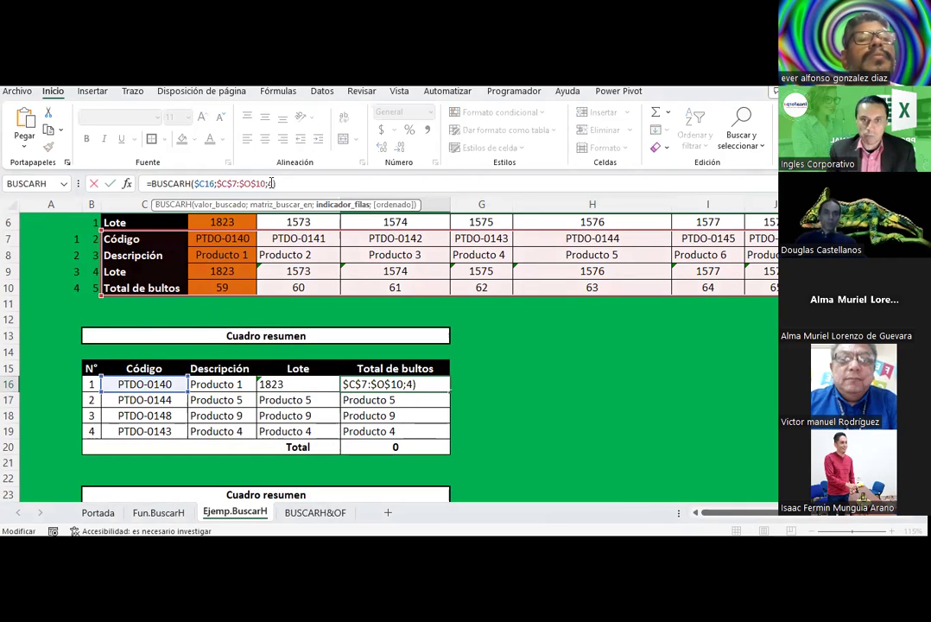
{"action": "key", "text": "Return"}
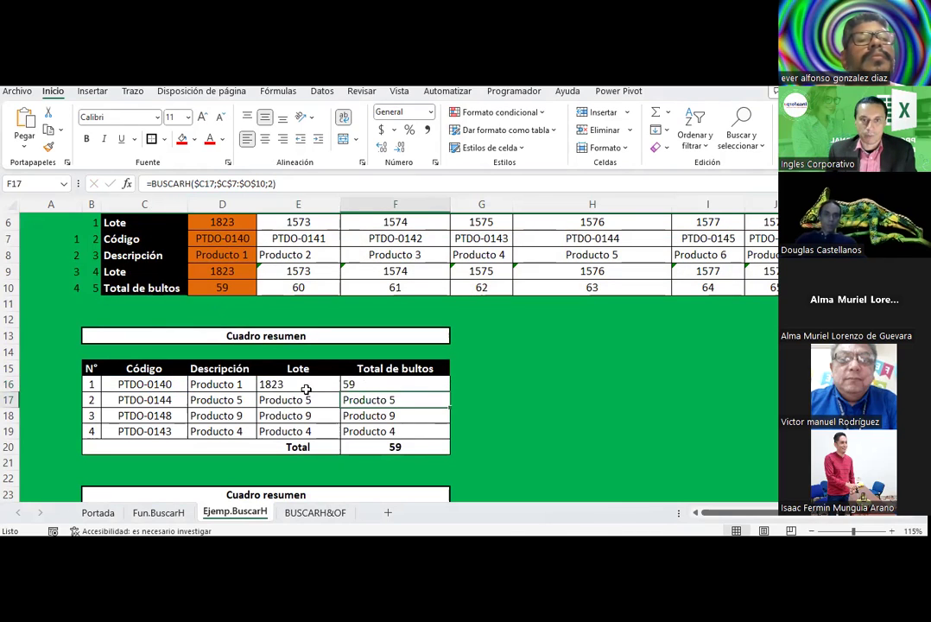
{"action": "left_click_drag", "start_coordinate": [306, 389], "coordinate": [359, 384]}
{"action": "left_click", "coordinate": [266, 139]}
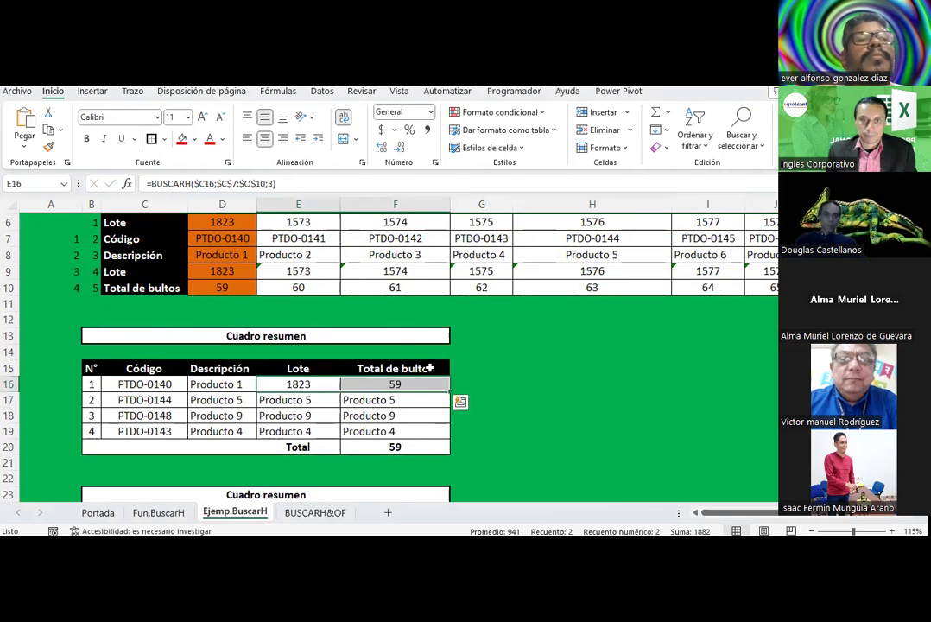
{"action": "left_click_drag", "start_coordinate": [450, 391], "coordinate": [450, 436]}
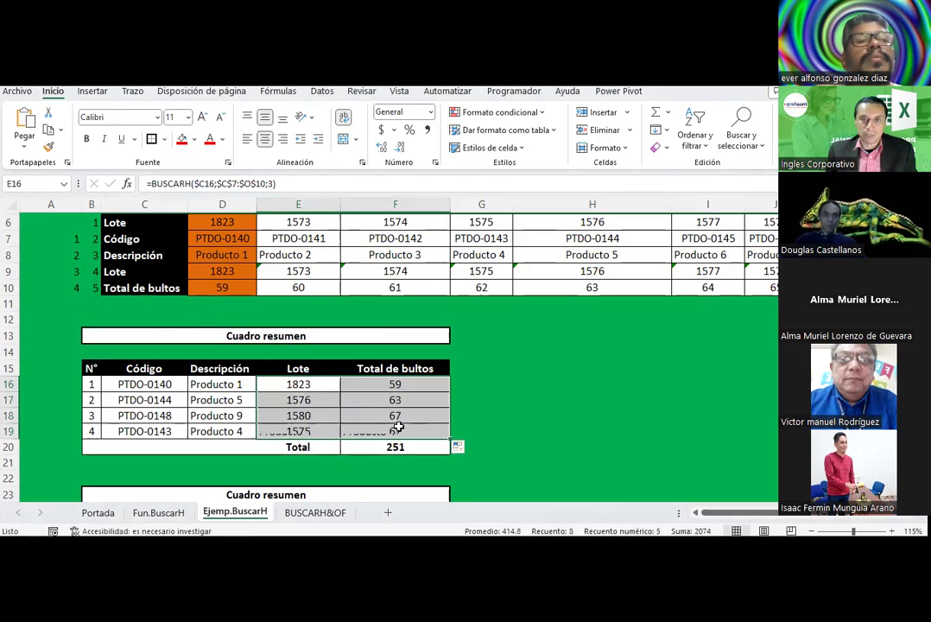
{"action": "left_click", "coordinate": [369, 415]}
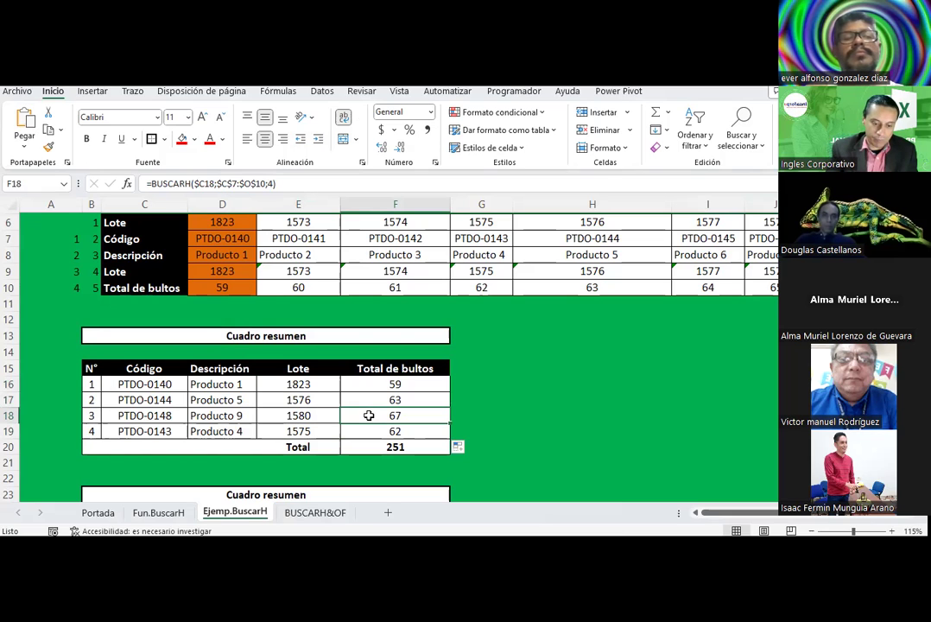
{"action": "left_click", "coordinate": [511, 403]}
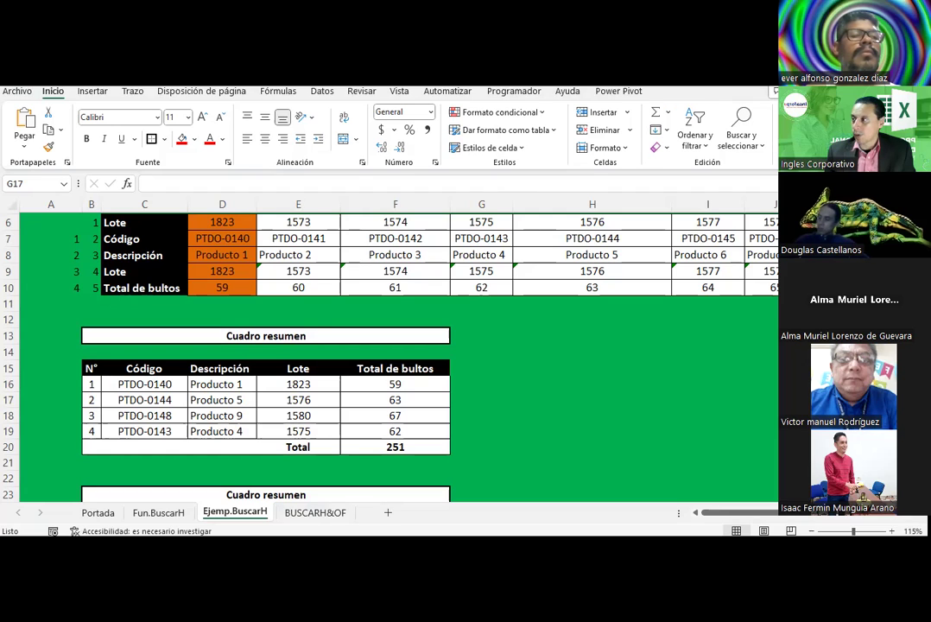
Compare the second summary's Lote values with the Base de datos Lote row, then select D26.
{"action": "left_click", "coordinate": [481, 400]}
{"action": "scroll", "coordinate": [346, 345], "scroll_direction": "down", "scroll_amount": 2}
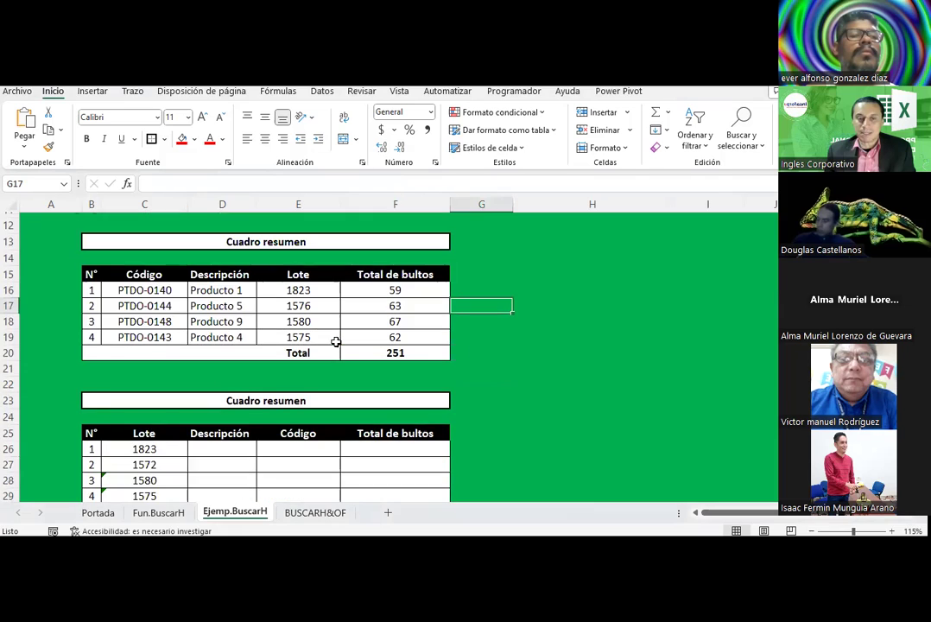
{"action": "scroll", "coordinate": [335, 342], "scroll_direction": "down", "scroll_amount": 1}
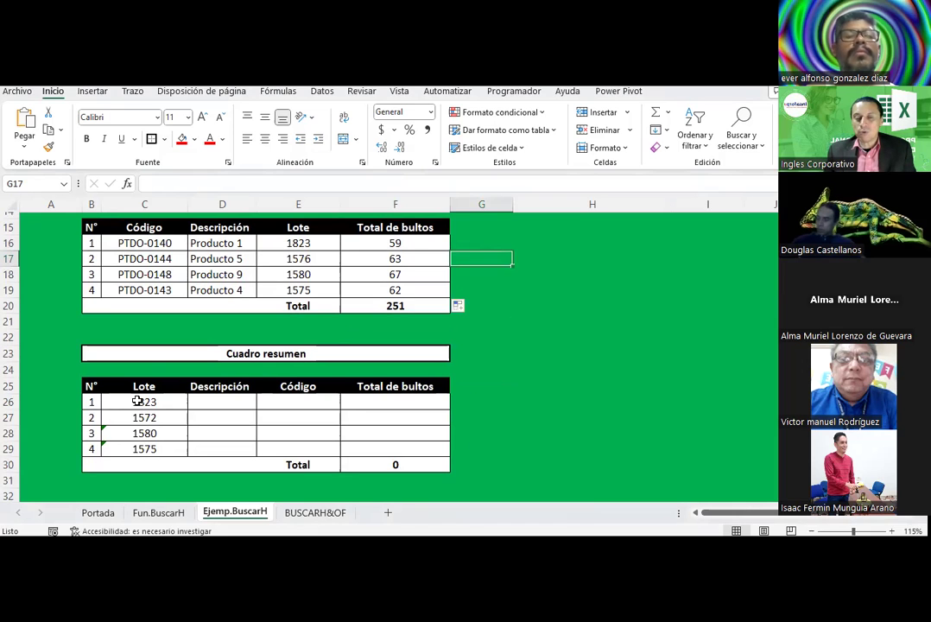
{"action": "left_click_drag", "start_coordinate": [139, 402], "coordinate": [137, 444]}
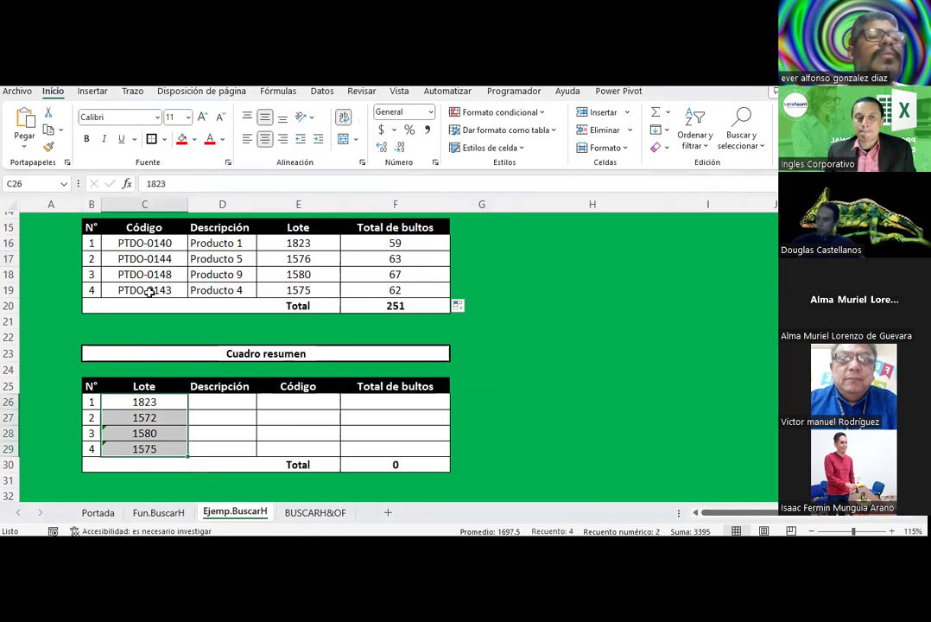
{"action": "scroll", "coordinate": [149, 292], "scroll_direction": "up", "scroll_amount": 5}
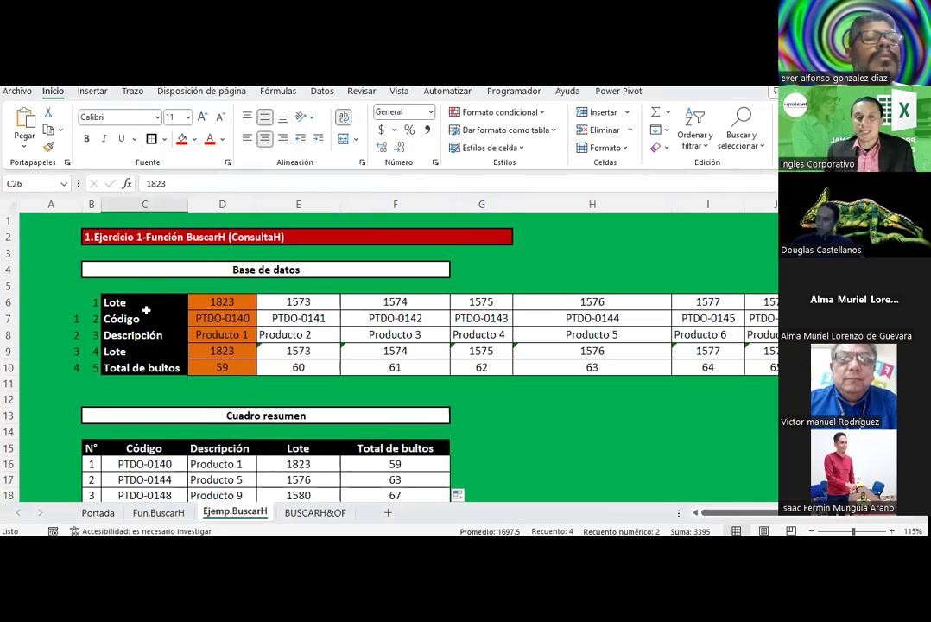
{"action": "left_click_drag", "start_coordinate": [148, 302], "coordinate": [388, 309]}
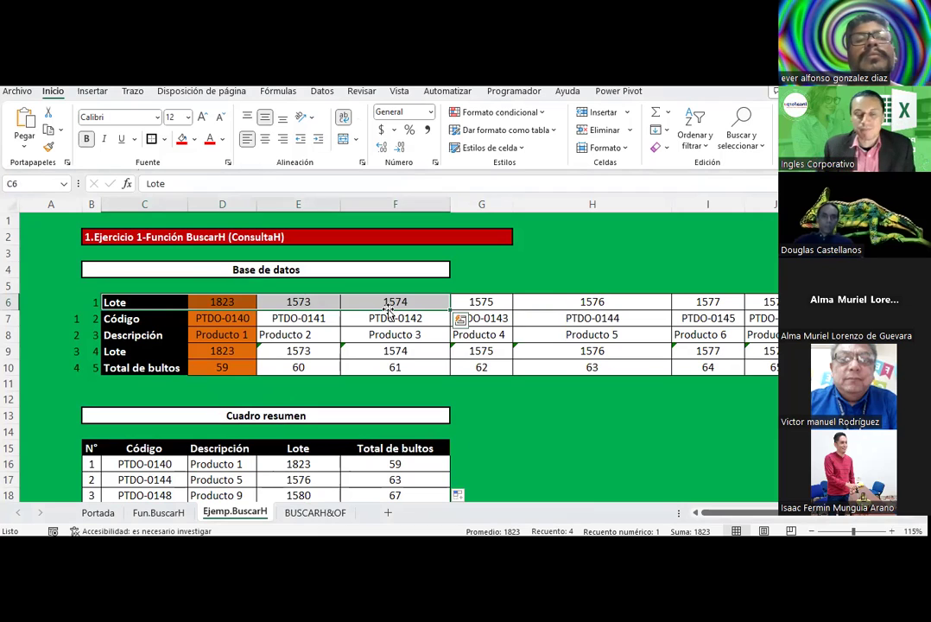
{"action": "scroll", "coordinate": [247, 364], "scroll_direction": "down", "scroll_amount": 3}
{"action": "scroll", "coordinate": [241, 386], "scroll_direction": "down", "scroll_amount": 1}
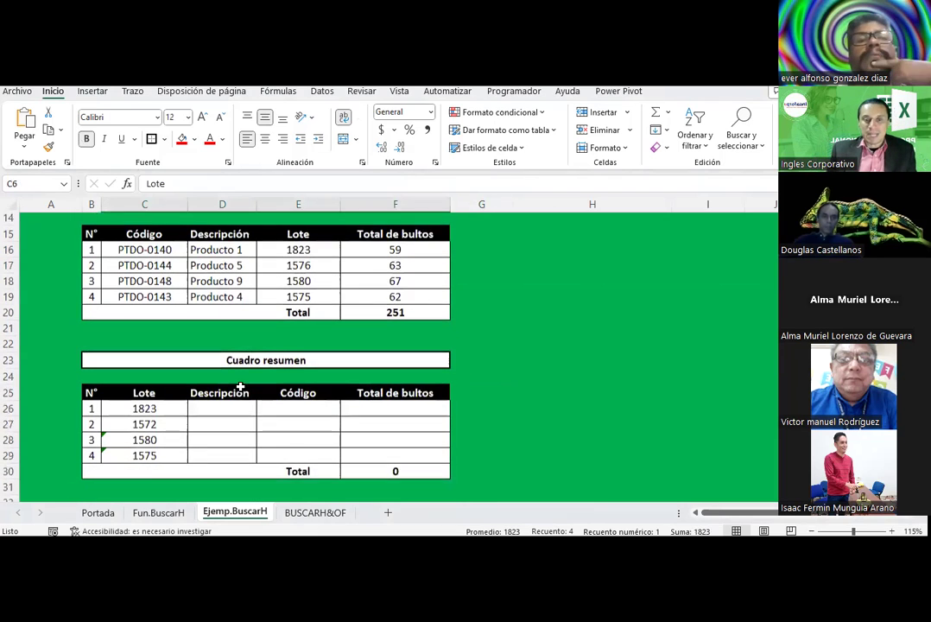
{"action": "scroll", "coordinate": [241, 386], "scroll_direction": "down", "scroll_amount": 1}
{"action": "left_click", "coordinate": [222, 389]}
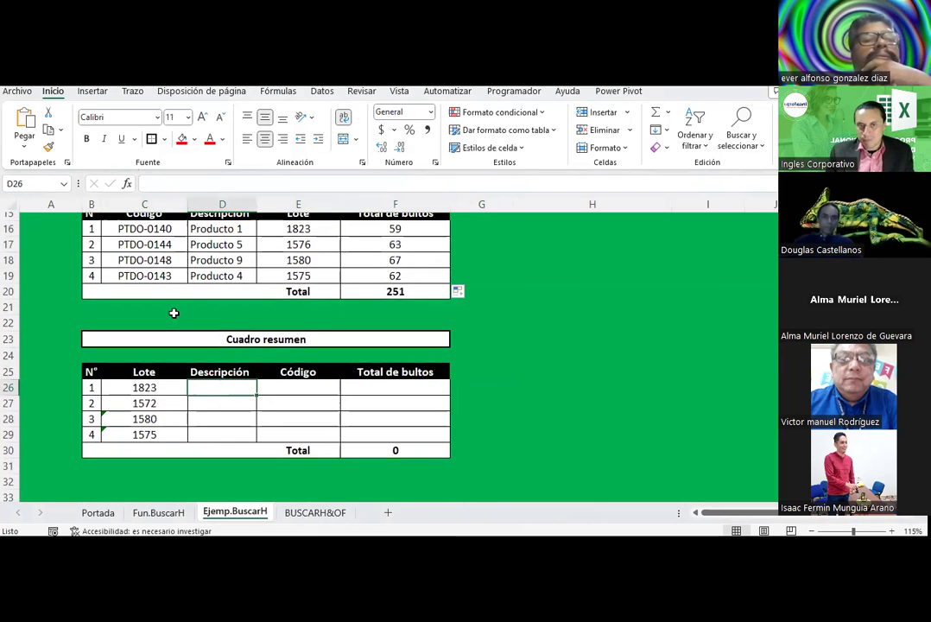
Insert BUSCARH in D26 with Valor_buscado $C26 and Matriz_buscar_en $C$6:$O$10.
{"action": "left_click", "coordinate": [127, 184]}
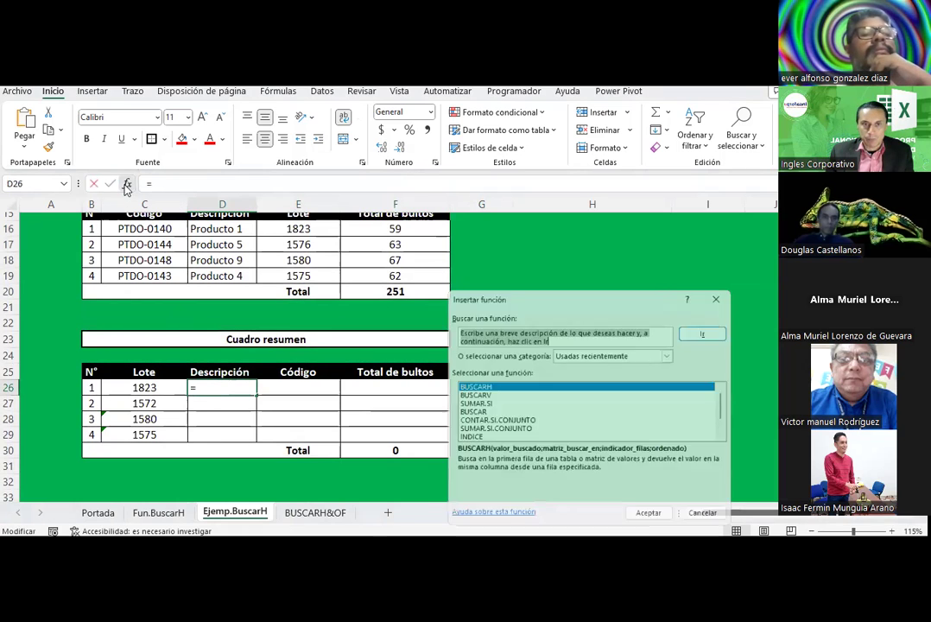
{"action": "double_click", "coordinate": [478, 387]}
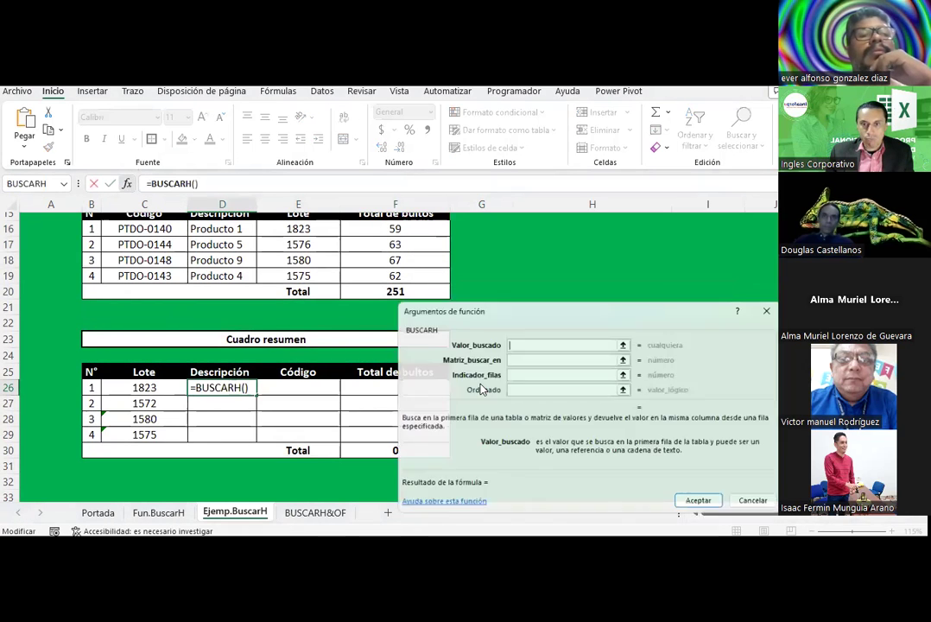
{"action": "left_click", "coordinate": [166, 388]}
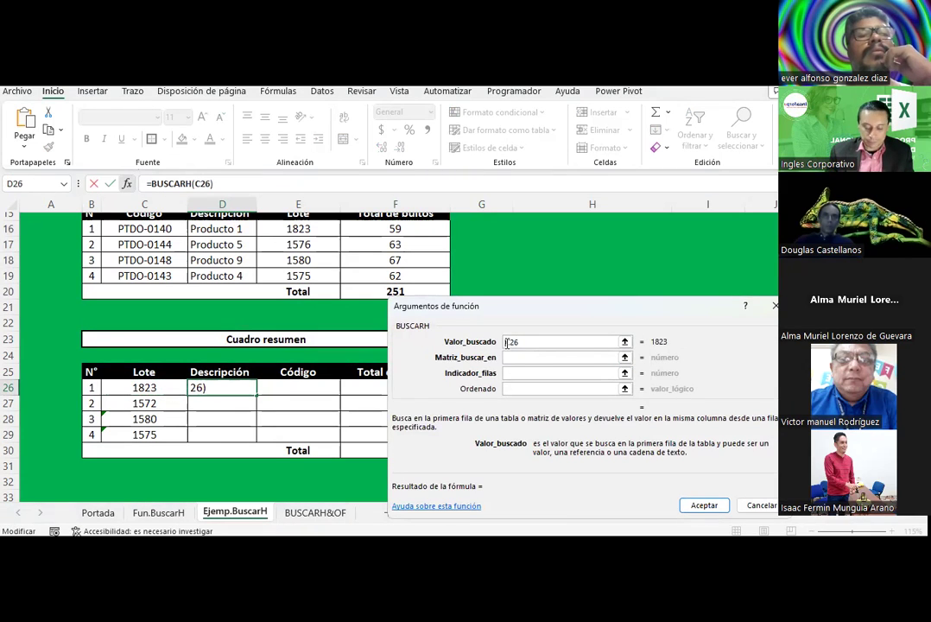
{"action": "type", "text": "$"}
{"action": "left_click", "coordinate": [516, 358]}
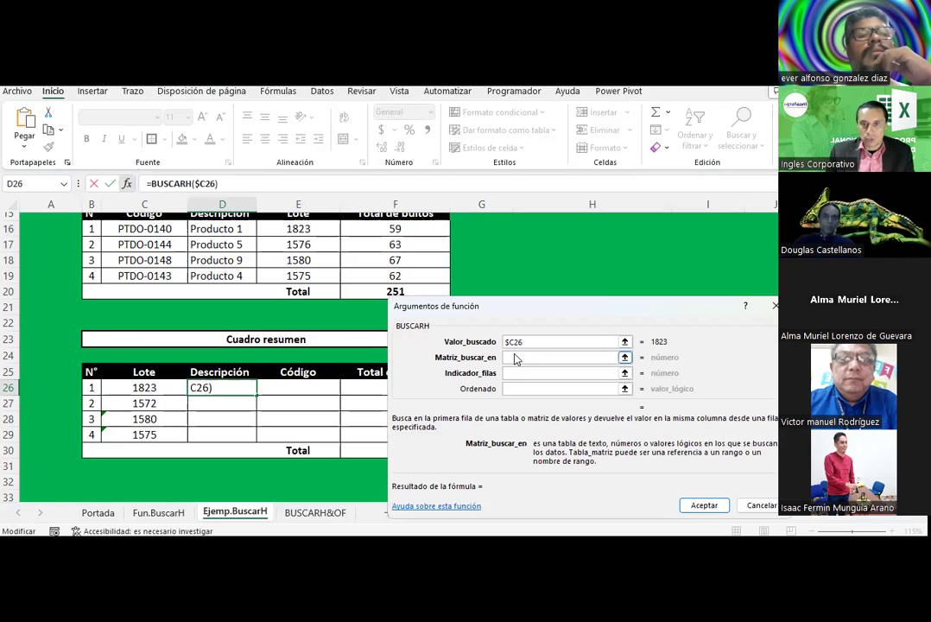
{"action": "scroll", "coordinate": [374, 357], "scroll_direction": "up", "scroll_amount": 5}
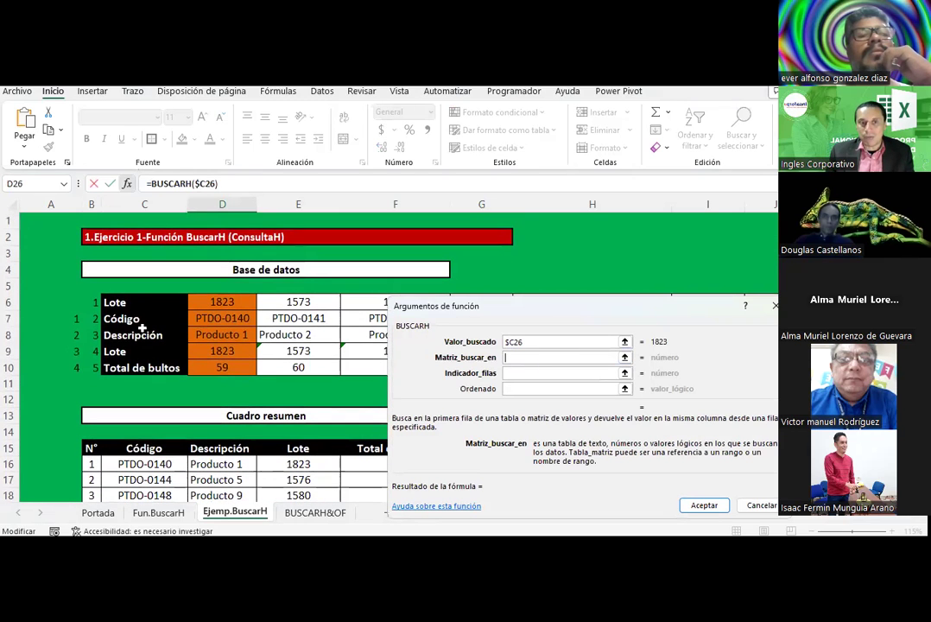
{"action": "mouse_move", "coordinate": [127, 301]}
{"action": "left_mouse_down"}
{"action": "mouse_move", "coordinate": [773, 318]}
{"action": "mouse_move", "coordinate": [768, 367]}
{"action": "left_mouse_up"}
{"action": "key", "text": "F4"}
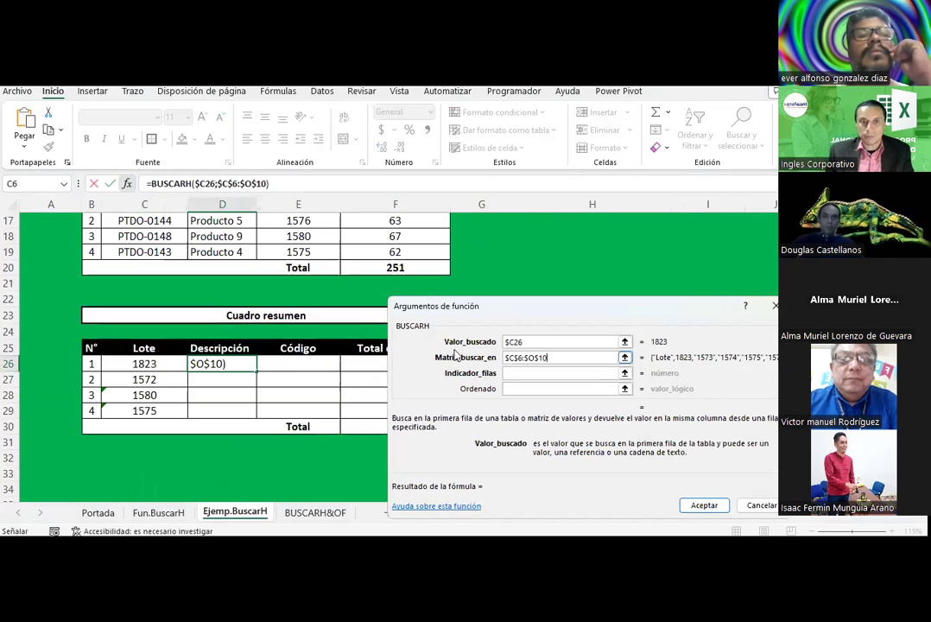
Enter 3 as Indicador_filas and confirm, so D26 shows Producto 1.2.
{"action": "scroll", "coordinate": [270, 266], "scroll_direction": "up", "scroll_amount": 5}
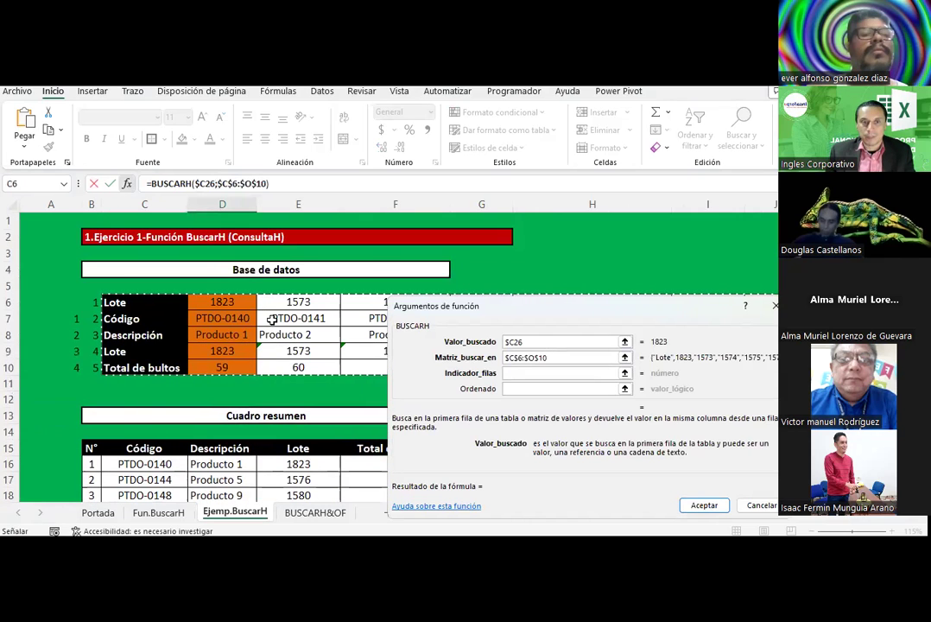
{"action": "left_click", "coordinate": [540, 374]}
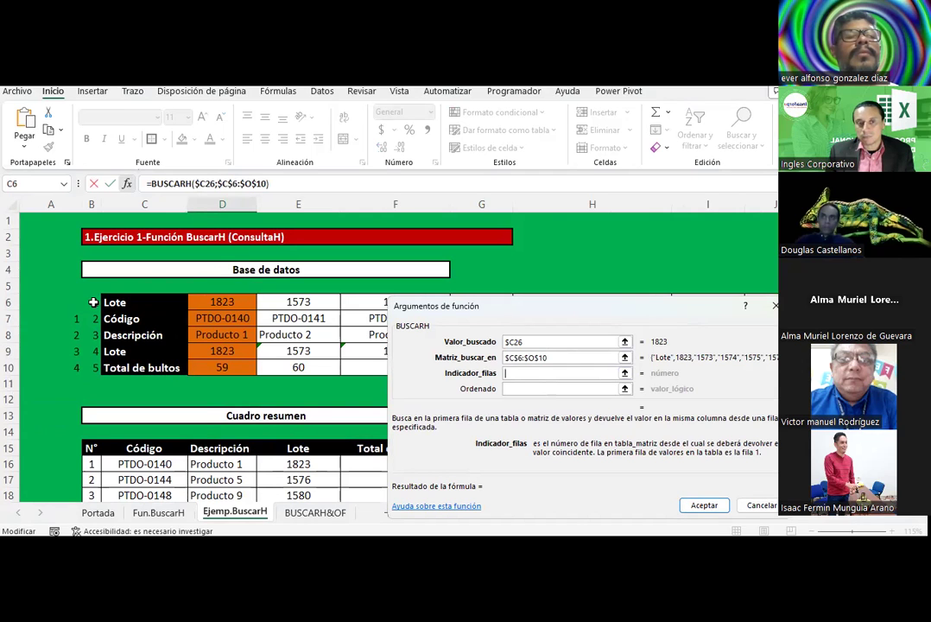
{"action": "scroll", "coordinate": [121, 345], "scroll_direction": "down", "scroll_amount": 3}
{"action": "scroll", "coordinate": [135, 361], "scroll_direction": "down", "scroll_amount": 1}
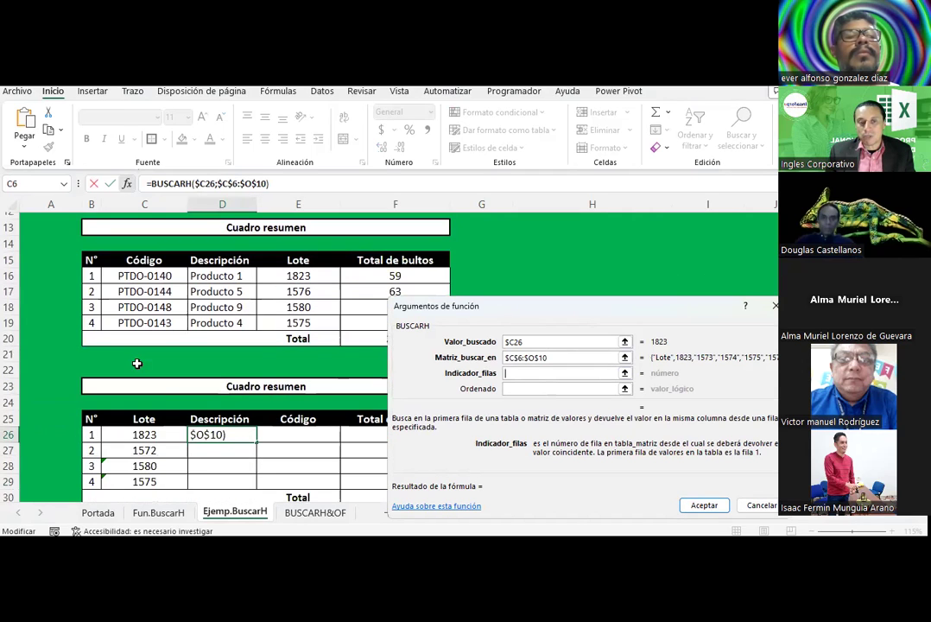
{"action": "scroll", "coordinate": [176, 335], "scroll_direction": "up", "scroll_amount": 4}
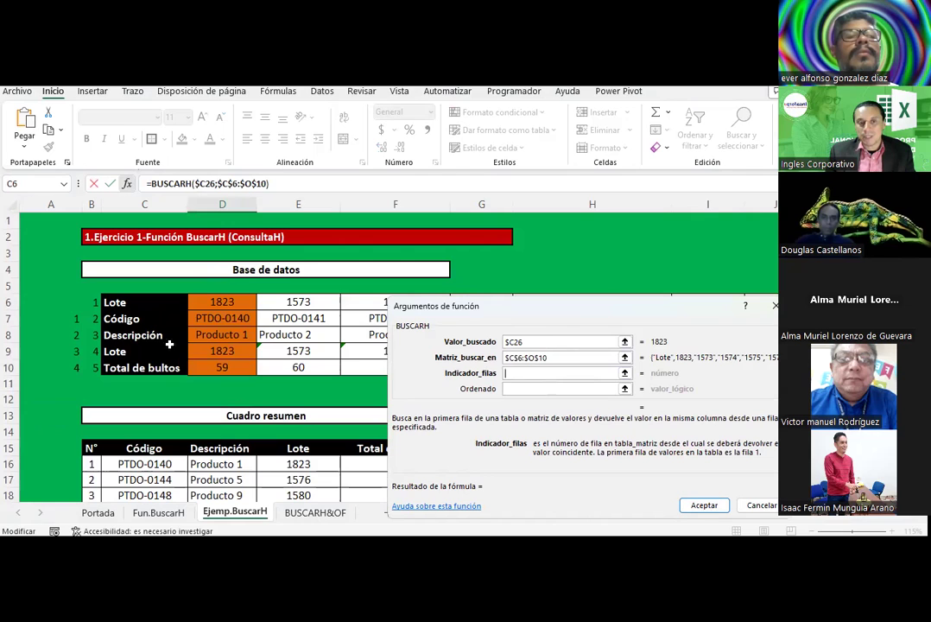
{"action": "type", "text": "3"}
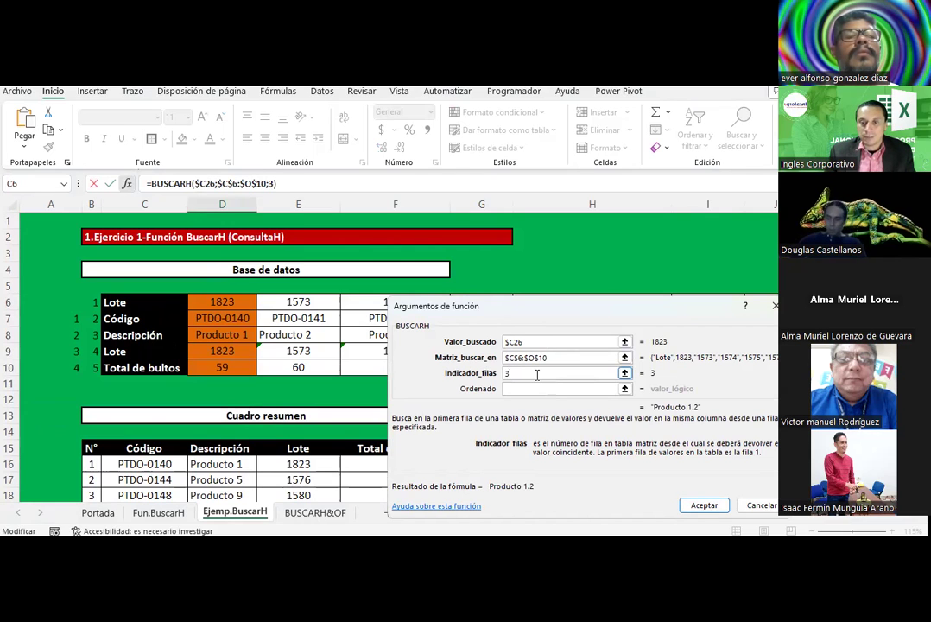
{"action": "key", "text": "Return"}
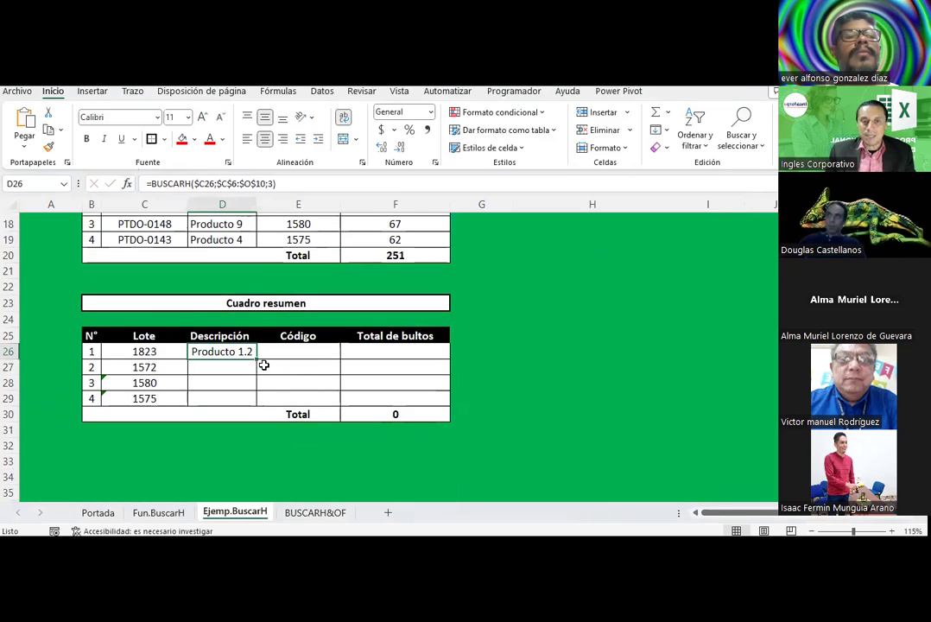
Copy D26's lookup down to D29 to return Producto 1.1, Producto 9 and Producto 4, then select row 6.
{"action": "left_click_drag", "start_coordinate": [255, 359], "coordinate": [250, 406]}
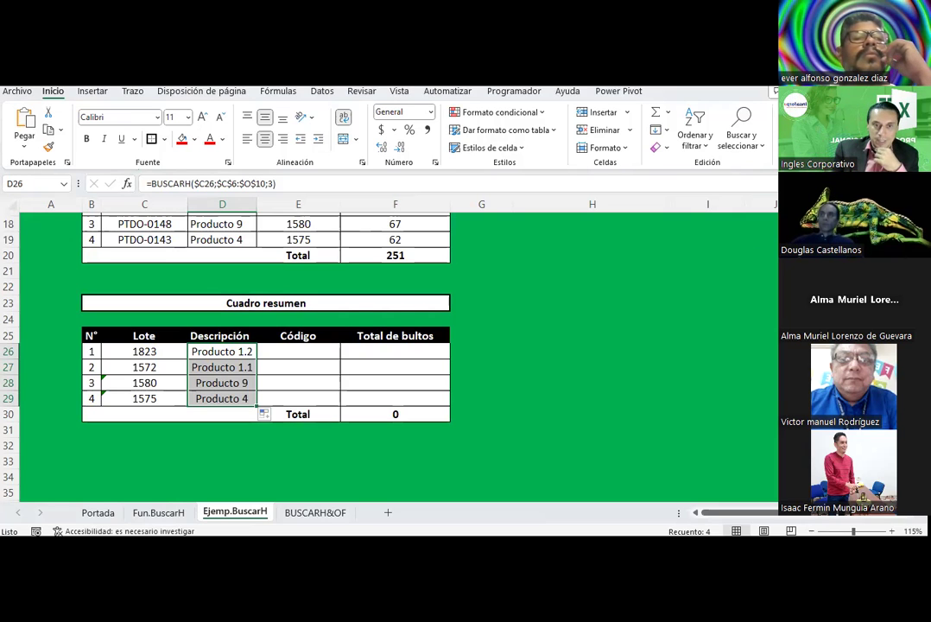
{"action": "scroll", "coordinate": [387, 339], "scroll_direction": "up", "scroll_amount": 6}
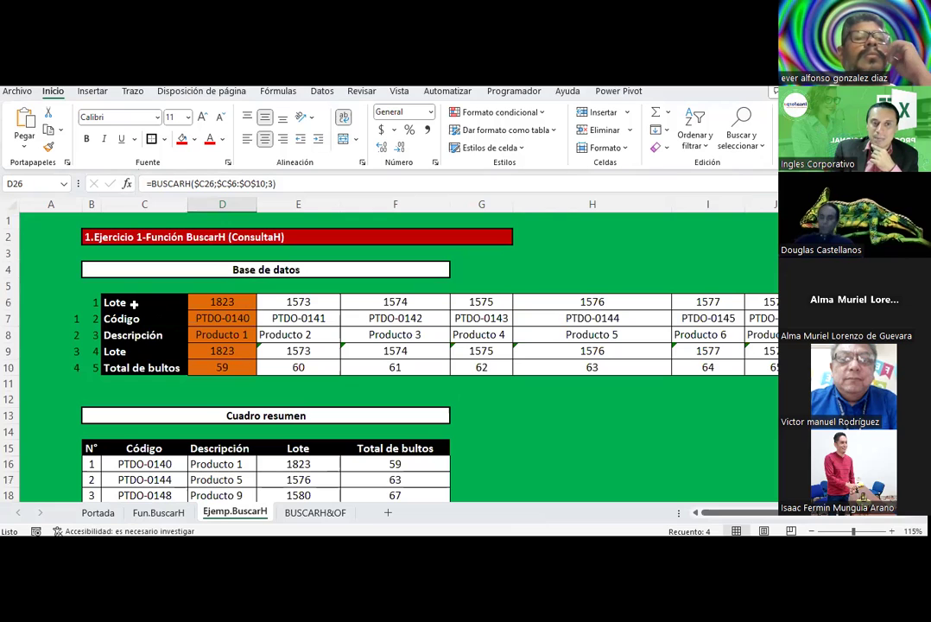
{"action": "left_click", "coordinate": [11, 301]}
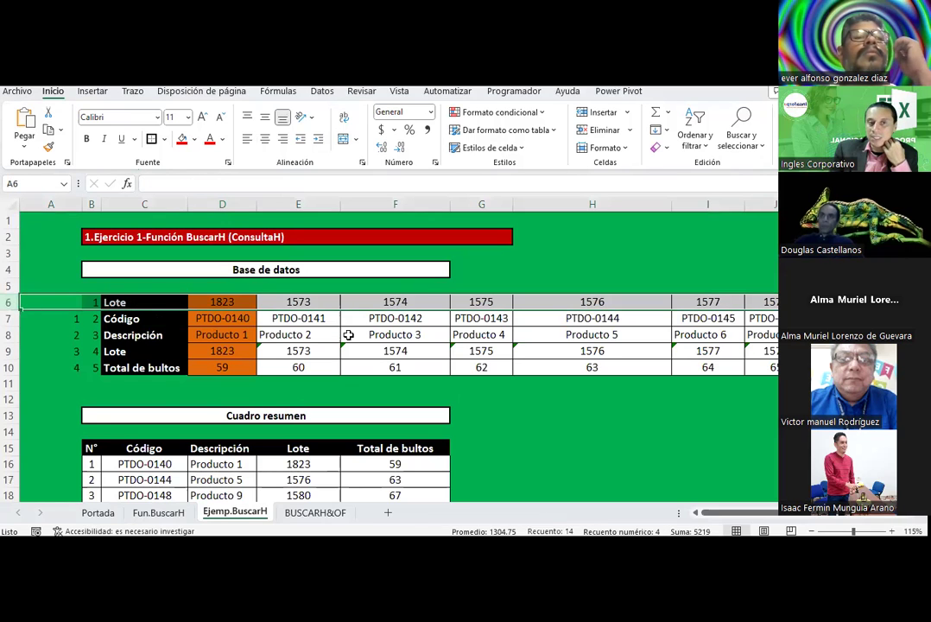
{"action": "scroll", "coordinate": [343, 334], "scroll_direction": "down", "scroll_amount": 5}
{"action": "scroll", "coordinate": [233, 275], "scroll_direction": "down", "scroll_amount": 3}
{"action": "left_click", "coordinate": [222, 248]}
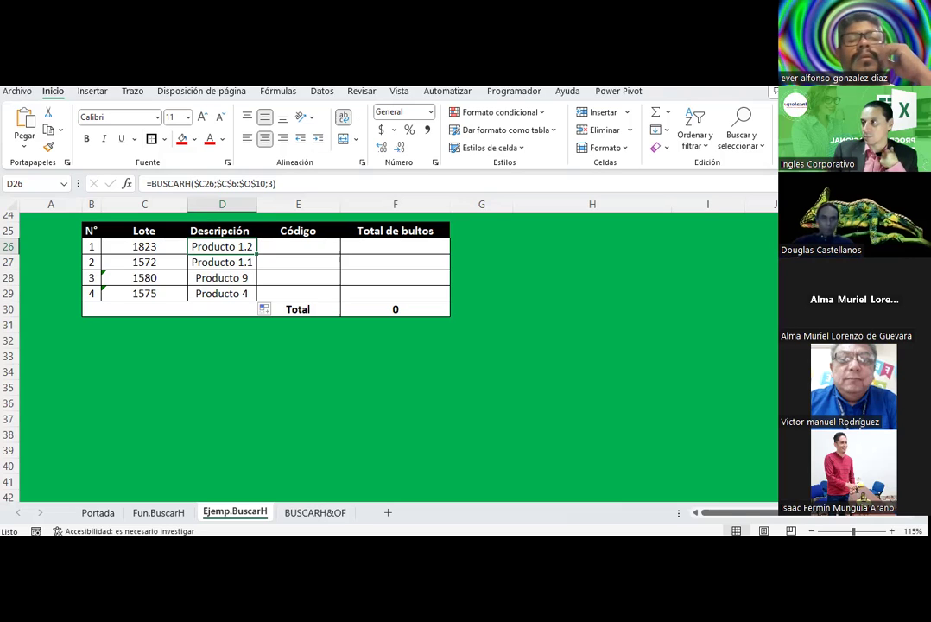
Dismiss the leftover AutoFill options.
{"action": "key", "text": "Escape"}
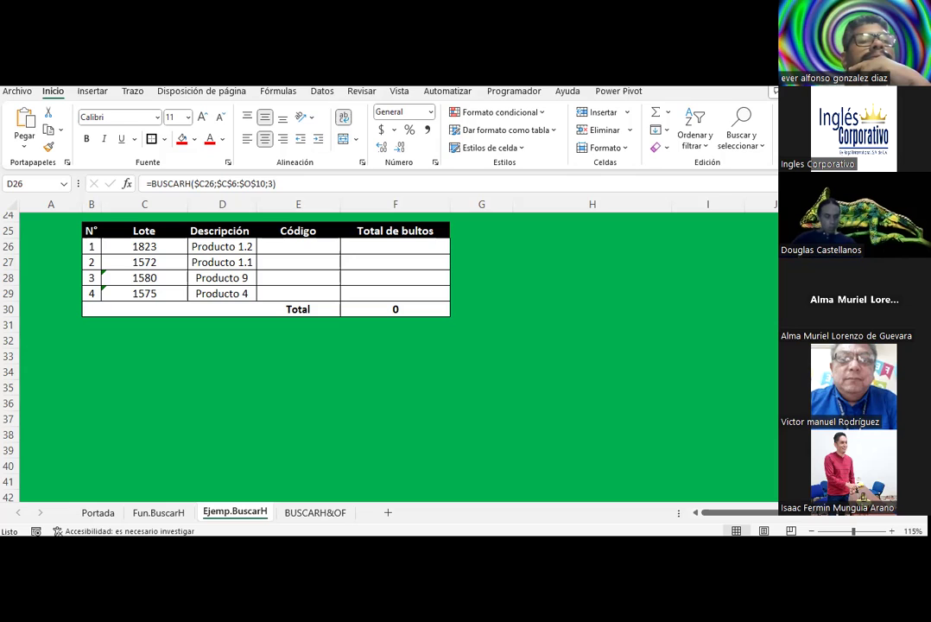
Copy the D26:D29 BUSCARH formulas across into columns E and F.
{"action": "left_click", "coordinate": [240, 248]}
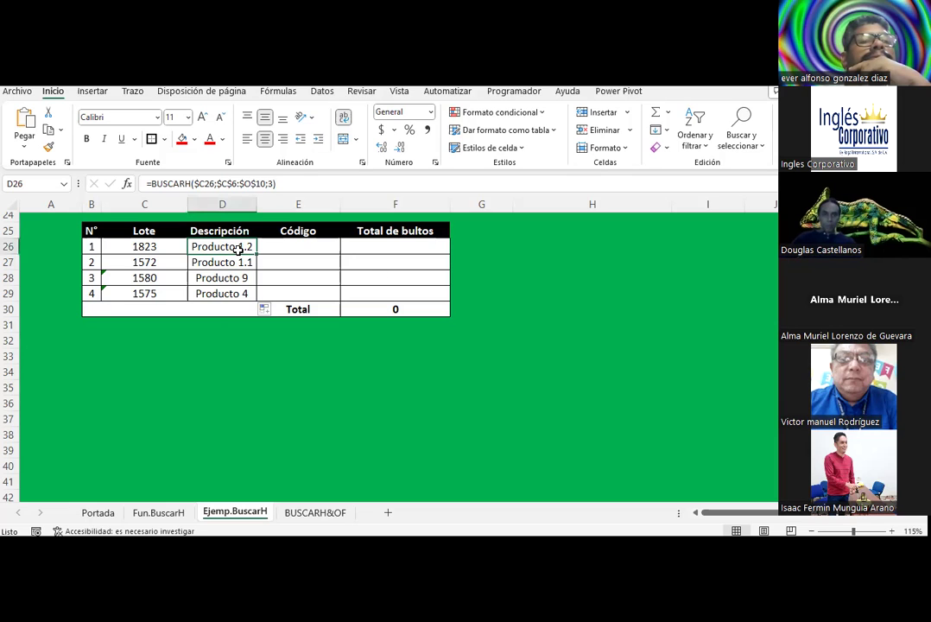
{"action": "left_click_drag", "start_coordinate": [240, 248], "coordinate": [251, 295]}
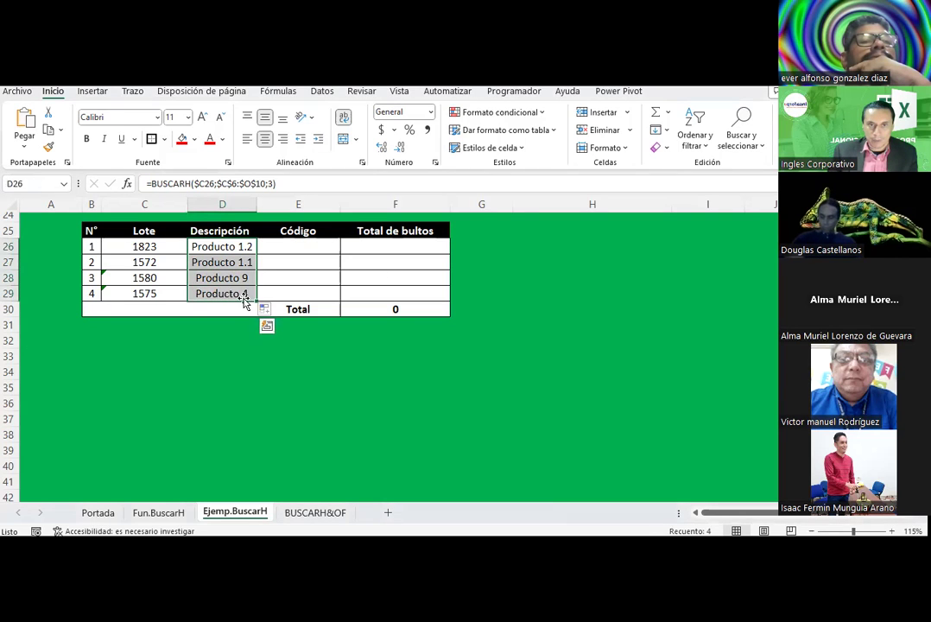
{"action": "left_click_drag", "start_coordinate": [256, 300], "coordinate": [413, 297]}
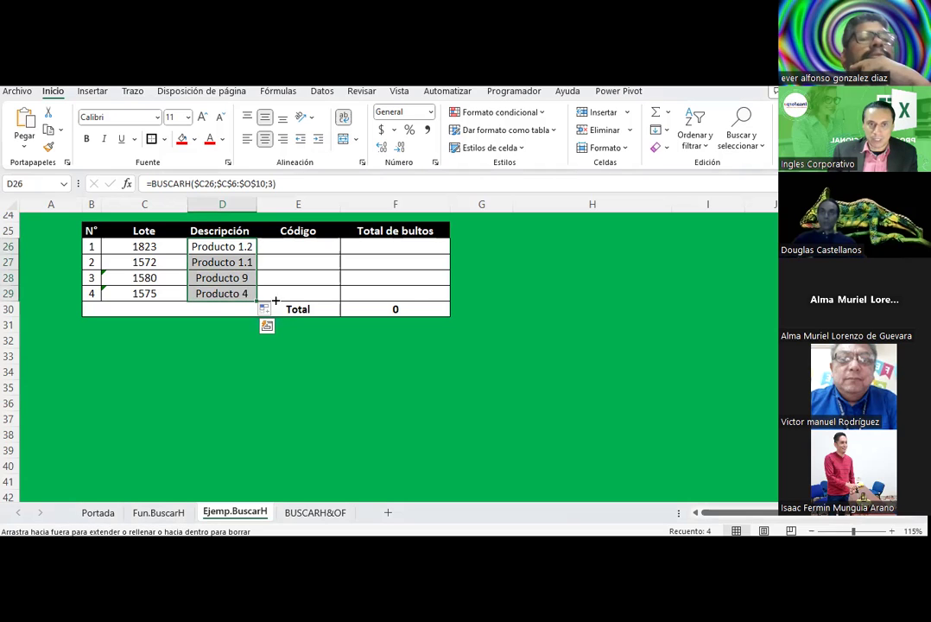
{"action": "left_click", "coordinate": [320, 249]}
{"action": "scroll", "coordinate": [252, 274], "scroll_direction": "up", "scroll_amount": 6}
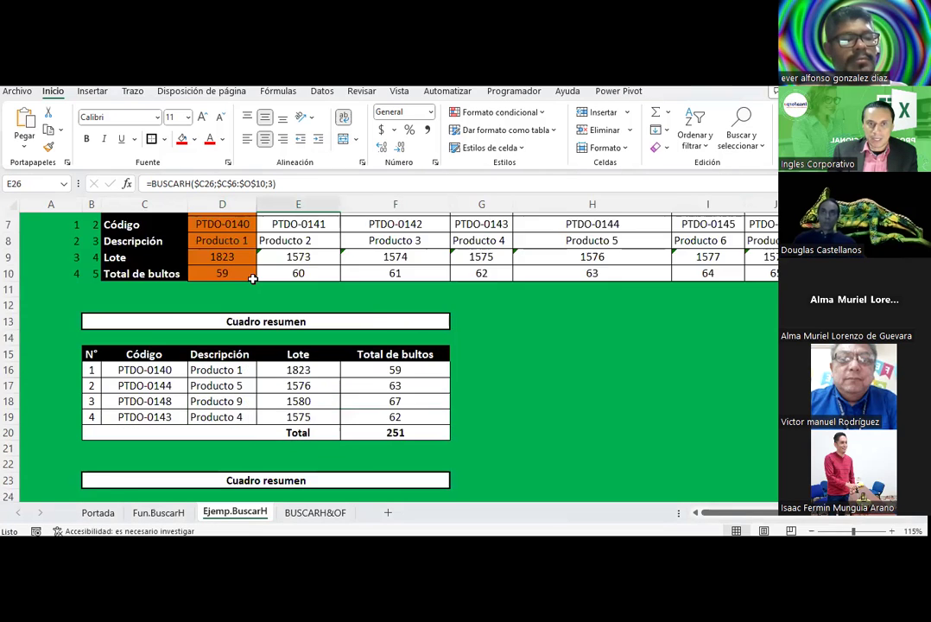
{"action": "scroll", "coordinate": [253, 278], "scroll_direction": "up", "scroll_amount": 2}
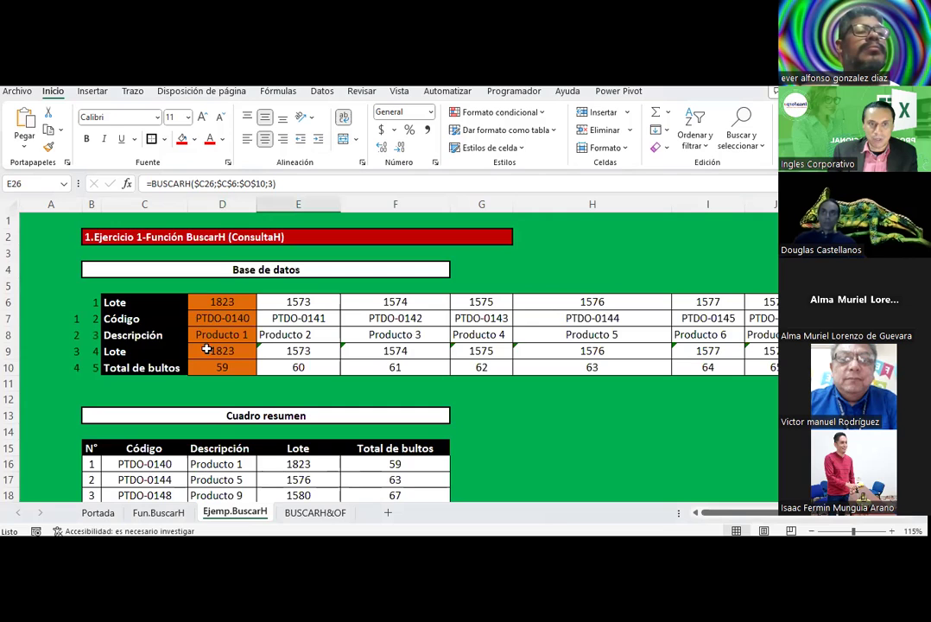
{"action": "scroll", "coordinate": [345, 388], "scroll_direction": "down", "scroll_amount": 5}
{"action": "scroll", "coordinate": [364, 363], "scroll_direction": "down", "scroll_amount": 1}
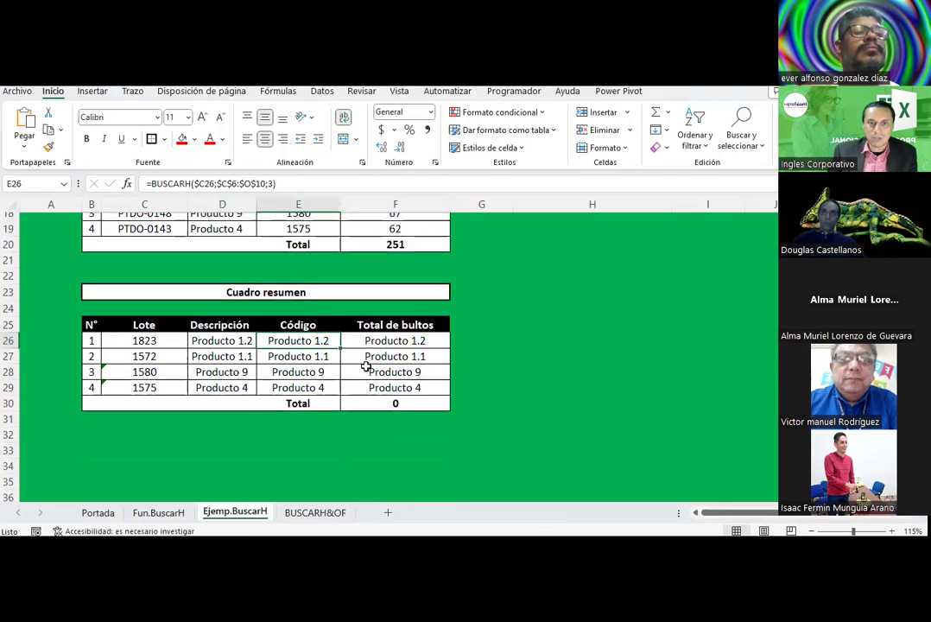
Set E26's row index to 2 (PTDO-0140), fix F26 (70 bultos), and fill both to row 29.
{"action": "left_click", "coordinate": [271, 184]}
{"action": "type", "text": "2"}
{"action": "key", "text": "Return"}
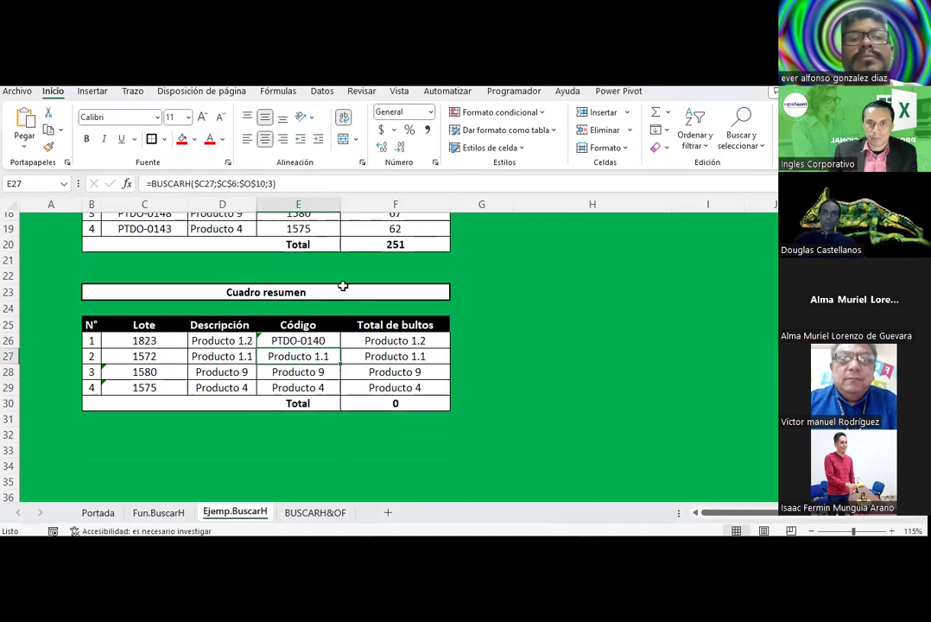
{"action": "left_click", "coordinate": [384, 343]}
{"action": "double_click", "coordinate": [271, 184]}
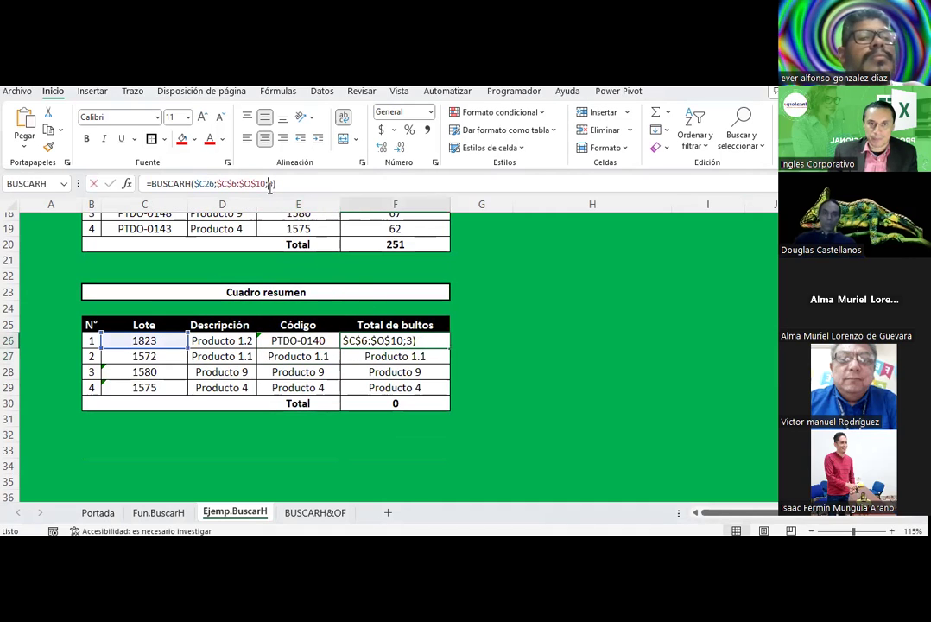
{"action": "key", "text": "Return"}
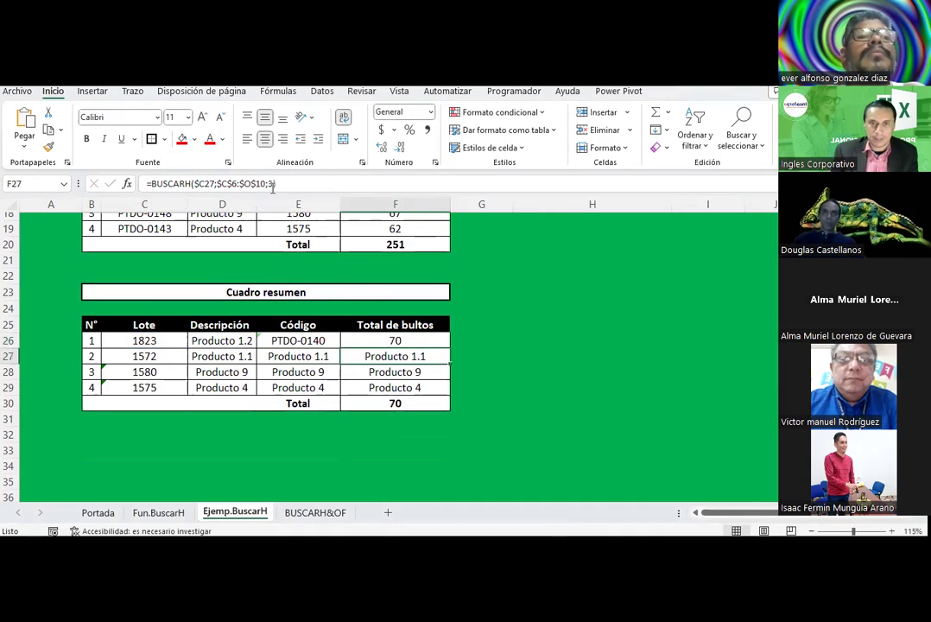
{"action": "left_click_drag", "start_coordinate": [330, 340], "coordinate": [393, 341]}
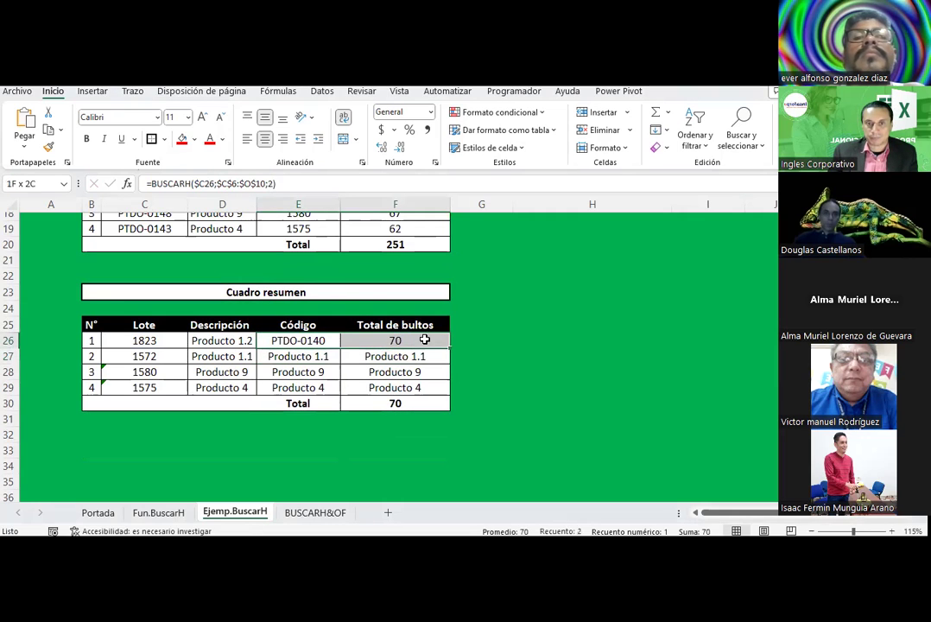
{"action": "left_click_drag", "start_coordinate": [451, 349], "coordinate": [433, 387]}
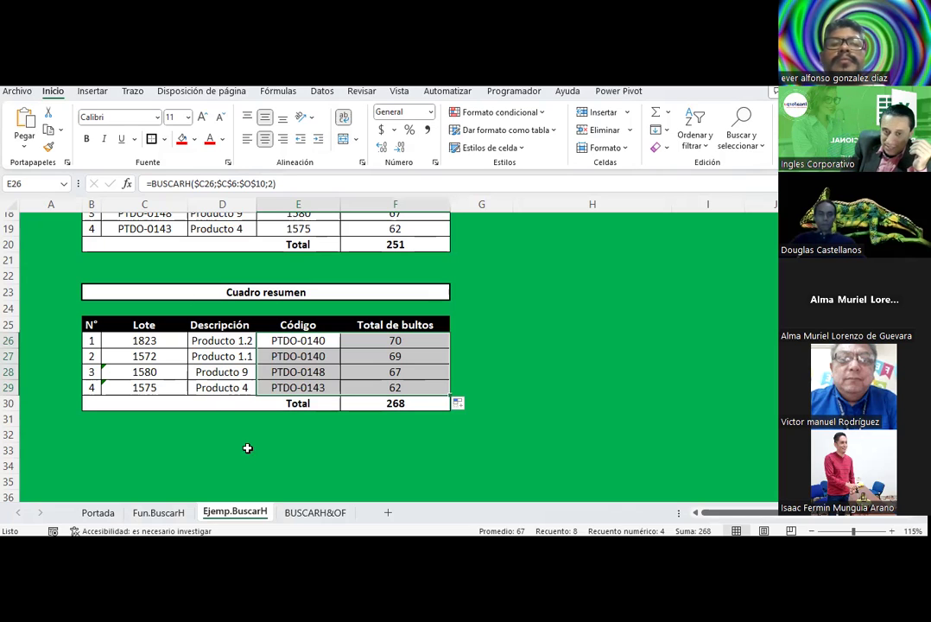
Switch to the BUSCARH&OF sheet and review its year/month data table and Procedimiento list.
{"action": "left_click", "coordinate": [325, 518]}
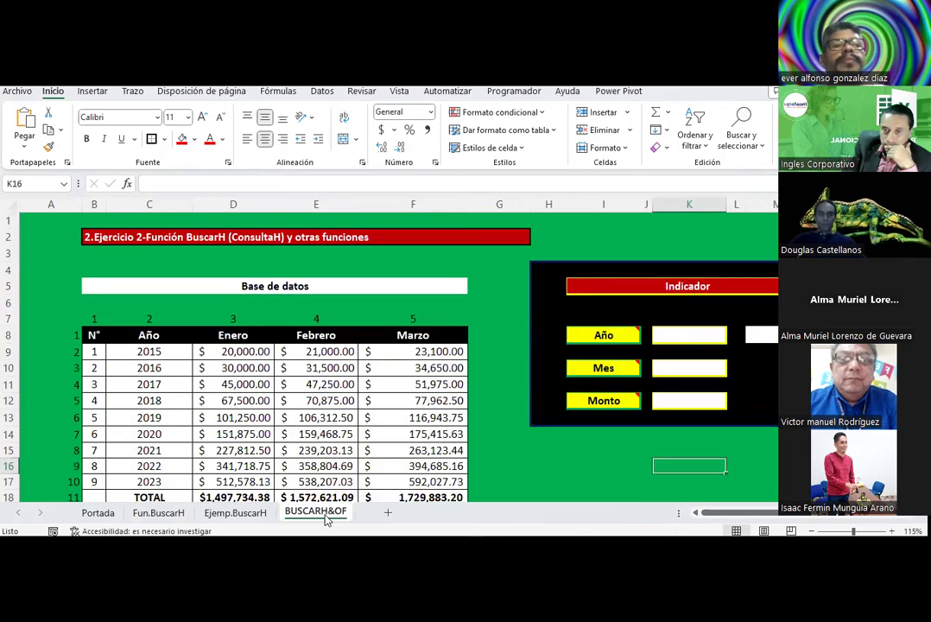
{"action": "scroll", "coordinate": [561, 327], "scroll_direction": "down", "scroll_amount": 2}
{"action": "scroll", "coordinate": [562, 327], "scroll_direction": "down", "scroll_amount": 2}
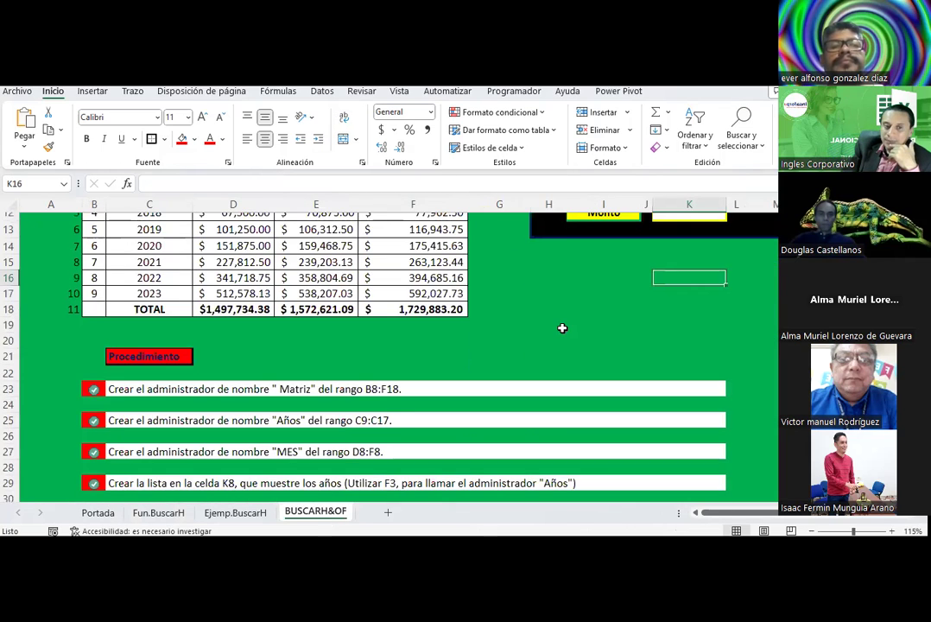
{"action": "scroll", "coordinate": [561, 328], "scroll_direction": "up", "scroll_amount": 1}
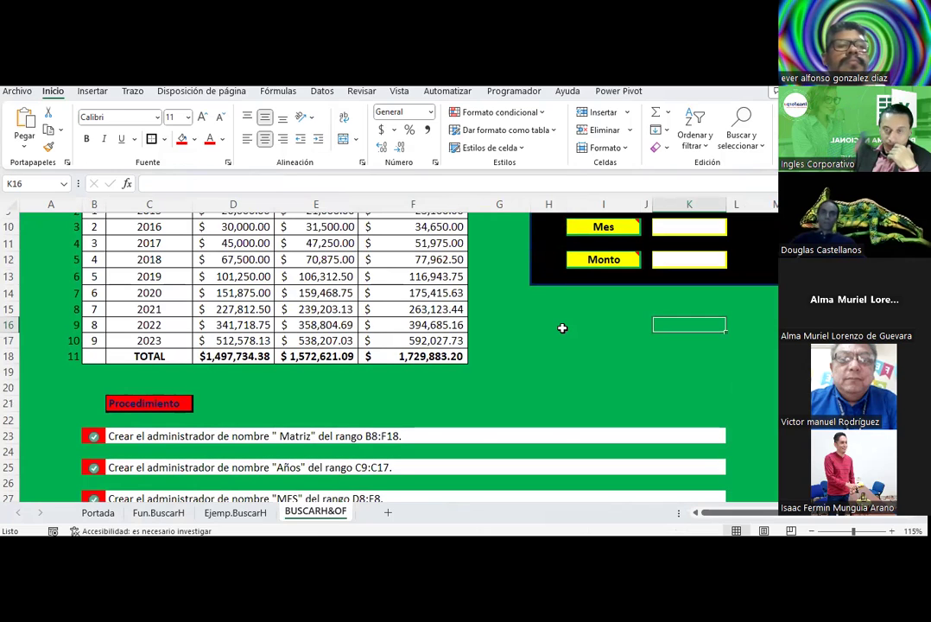
{"action": "scroll", "coordinate": [561, 328], "scroll_direction": "up", "scroll_amount": 3}
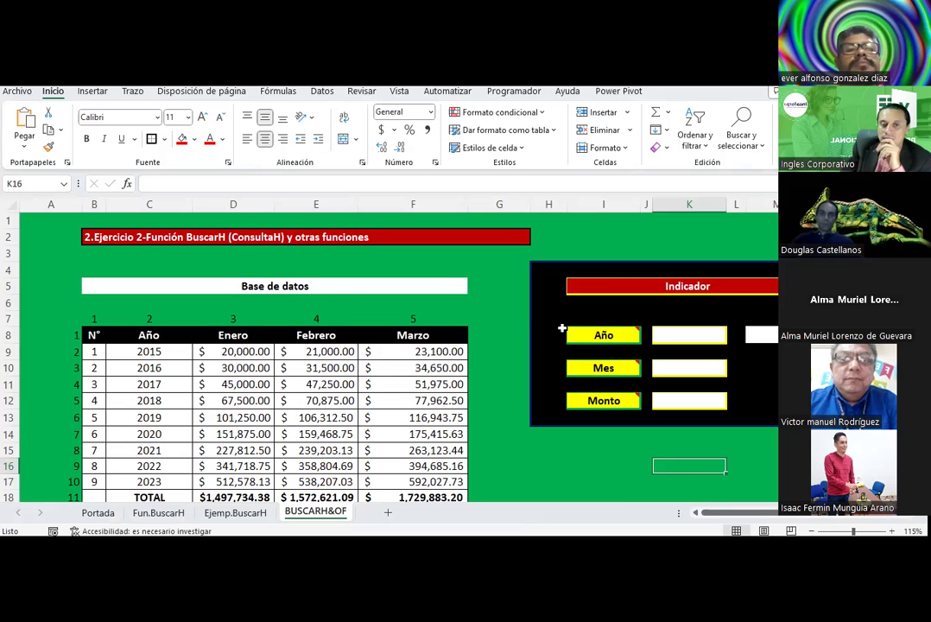
{"action": "left_click", "coordinate": [171, 353]}
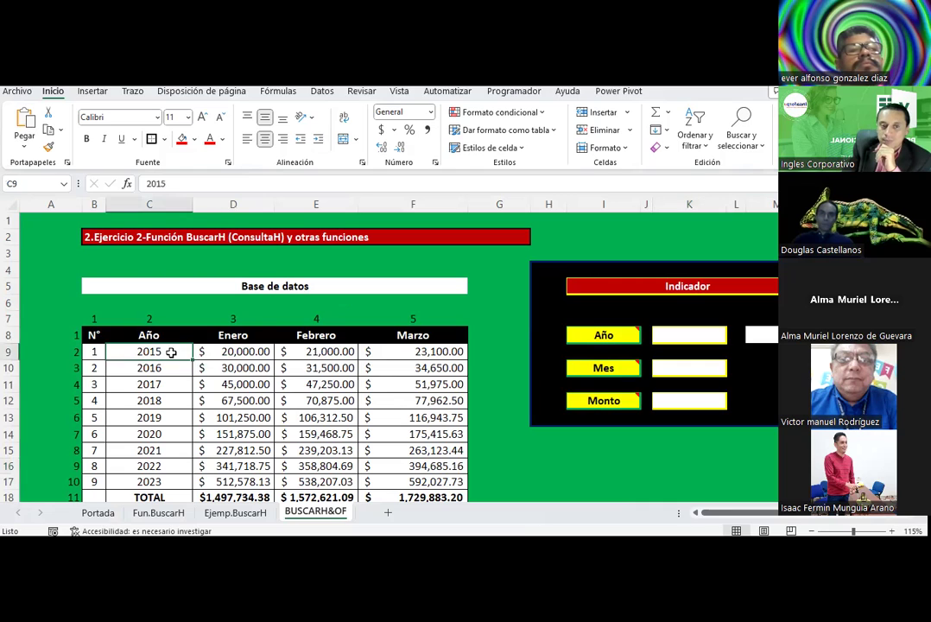
{"action": "left_click", "coordinate": [257, 334]}
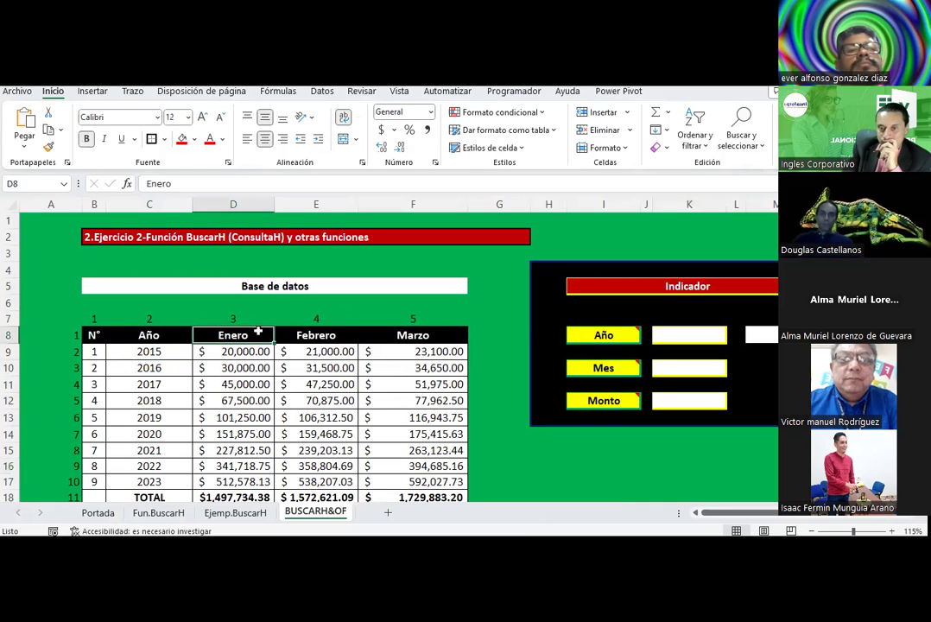
{"action": "scroll", "coordinate": [257, 332], "scroll_direction": "down", "scroll_amount": 2}
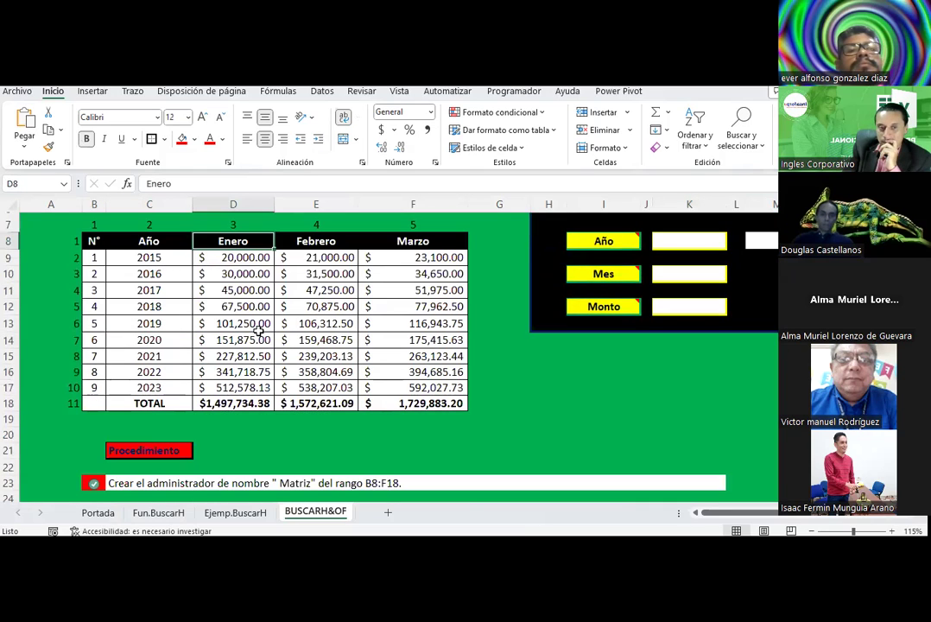
{"action": "scroll", "coordinate": [257, 331], "scroll_direction": "down", "scroll_amount": 2}
{"action": "scroll", "coordinate": [258, 332], "scroll_direction": "down", "scroll_amount": 2}
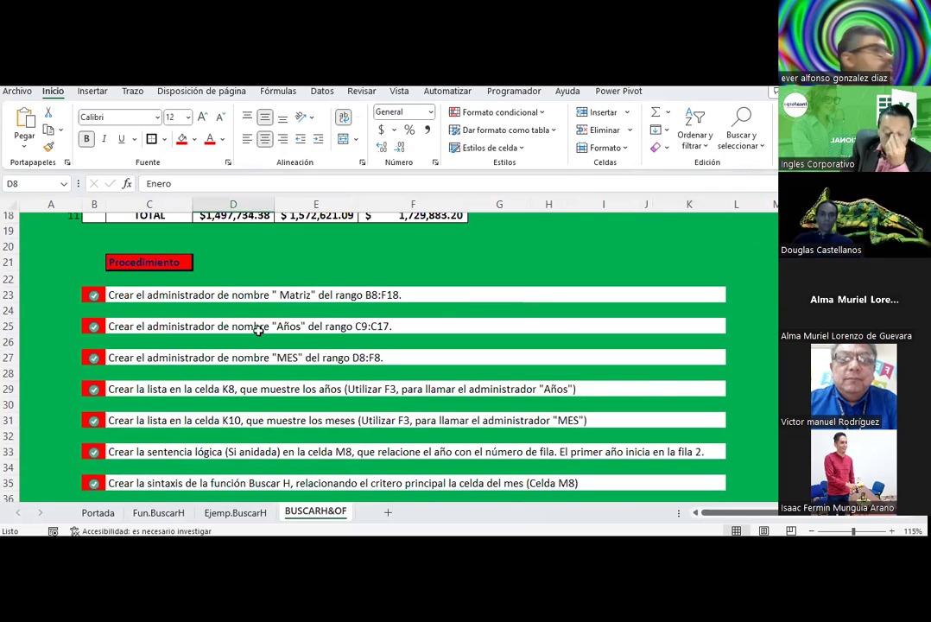
{"action": "scroll", "coordinate": [257, 332], "scroll_direction": "down", "scroll_amount": 2}
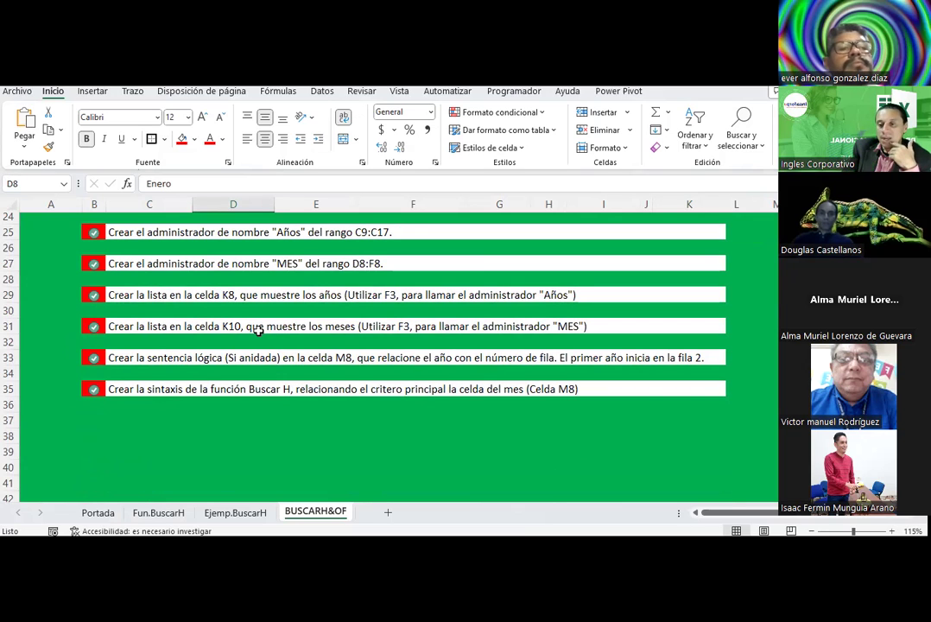
{"action": "scroll", "coordinate": [257, 331], "scroll_direction": "up", "scroll_amount": 2}
{"action": "scroll", "coordinate": [258, 331], "scroll_direction": "up", "scroll_amount": 2}
{"action": "scroll", "coordinate": [258, 331], "scroll_direction": "up", "scroll_amount": 1}
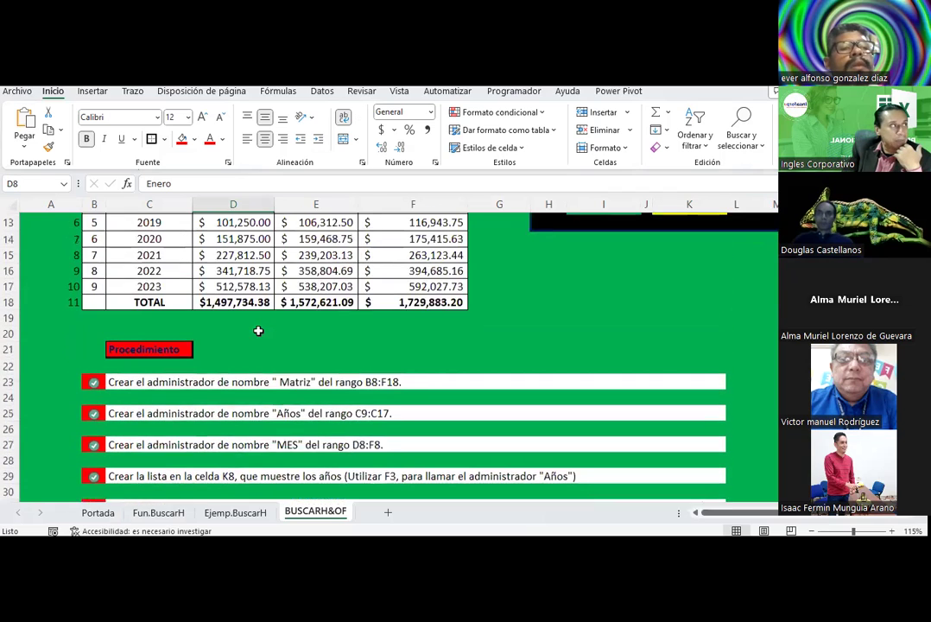
{"action": "scroll", "coordinate": [258, 331], "scroll_direction": "up", "scroll_amount": 2}
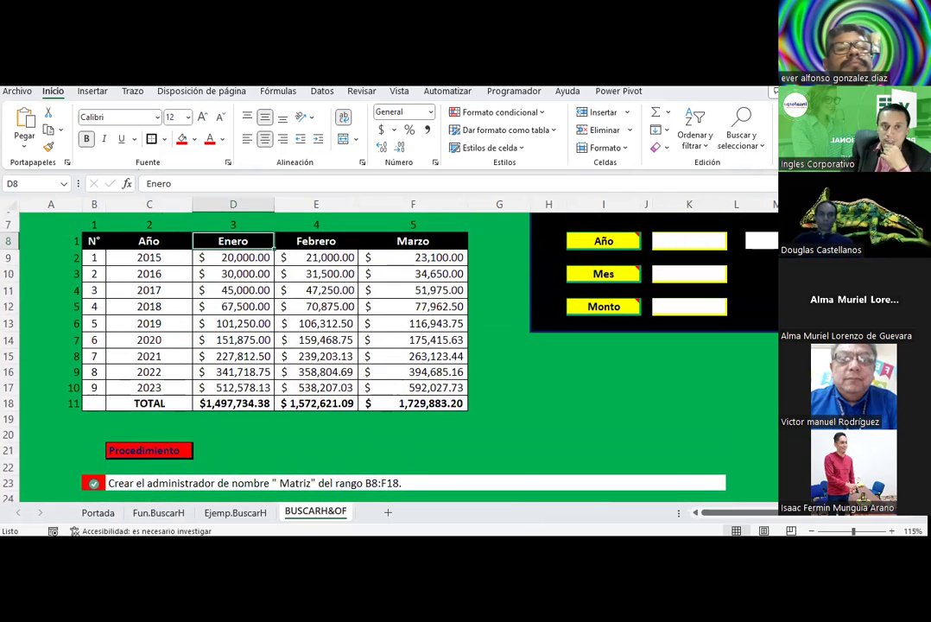
{"action": "scroll", "coordinate": [257, 315], "scroll_direction": "up", "scroll_amount": 1}
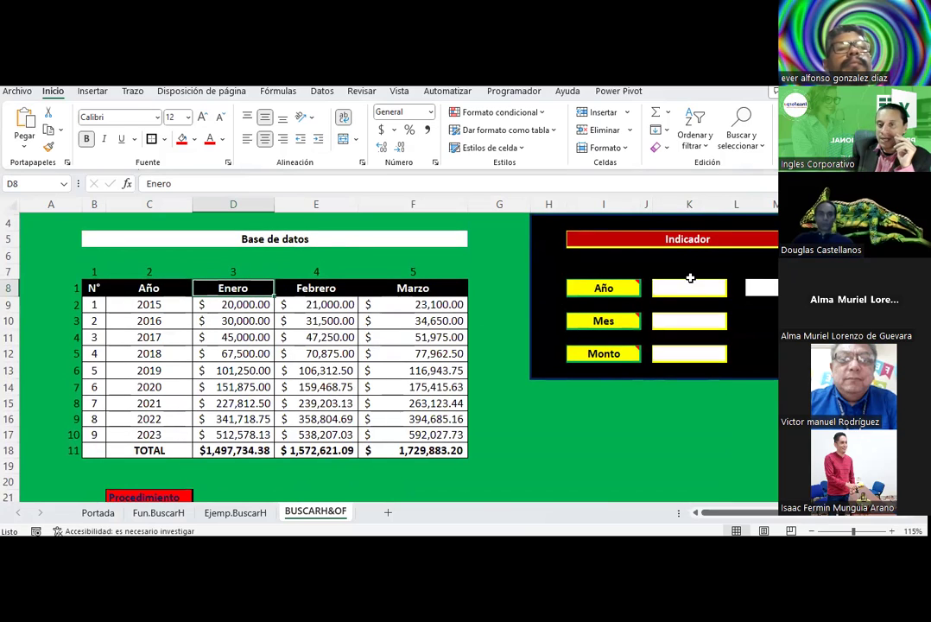
Review the Año cell K8, the Mes cell K10 and the N° header in B8.
{"action": "left_click", "coordinate": [687, 288]}
{"action": "left_click", "coordinate": [690, 322]}
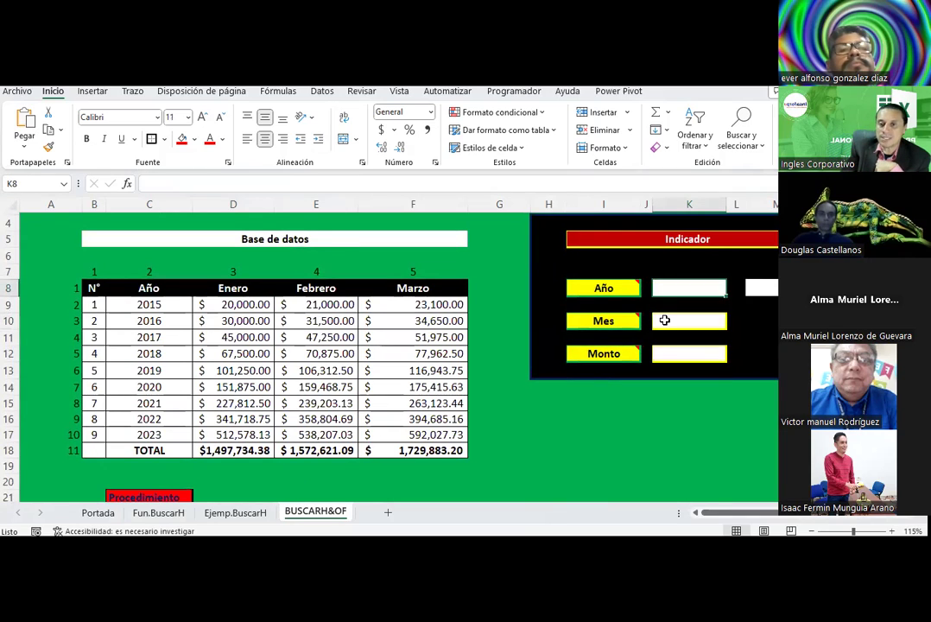
{"action": "scroll", "coordinate": [207, 285], "scroll_direction": "down", "scroll_amount": 3}
{"action": "scroll", "coordinate": [208, 290], "scroll_direction": "down", "scroll_amount": 1}
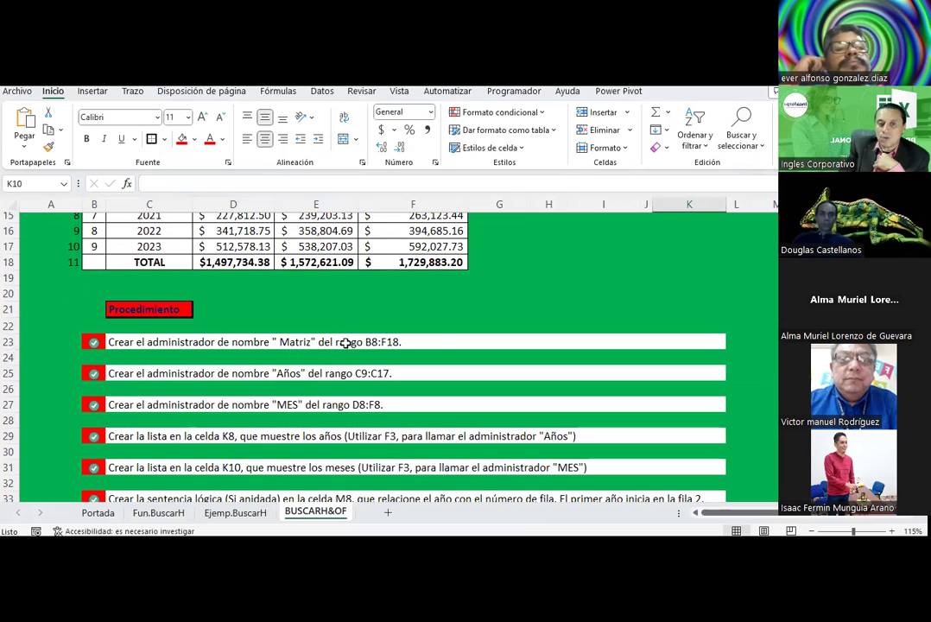
{"action": "scroll", "coordinate": [292, 289], "scroll_direction": "up", "scroll_amount": 3}
{"action": "left_click", "coordinate": [93, 241]}
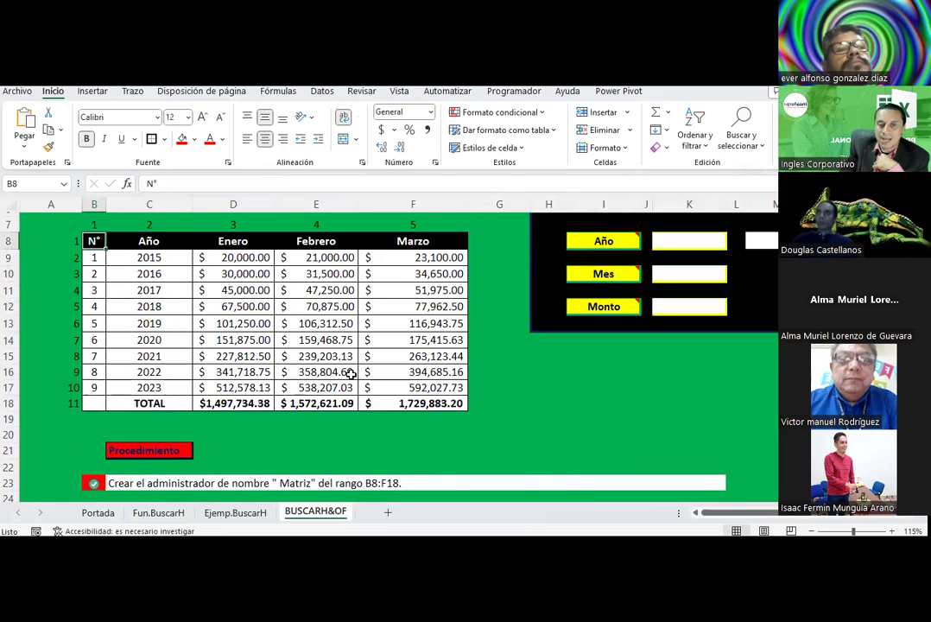
{"action": "scroll", "coordinate": [377, 417], "scroll_direction": "down", "scroll_amount": 2}
{"action": "scroll", "coordinate": [377, 417], "scroll_direction": "up", "scroll_amount": 3}
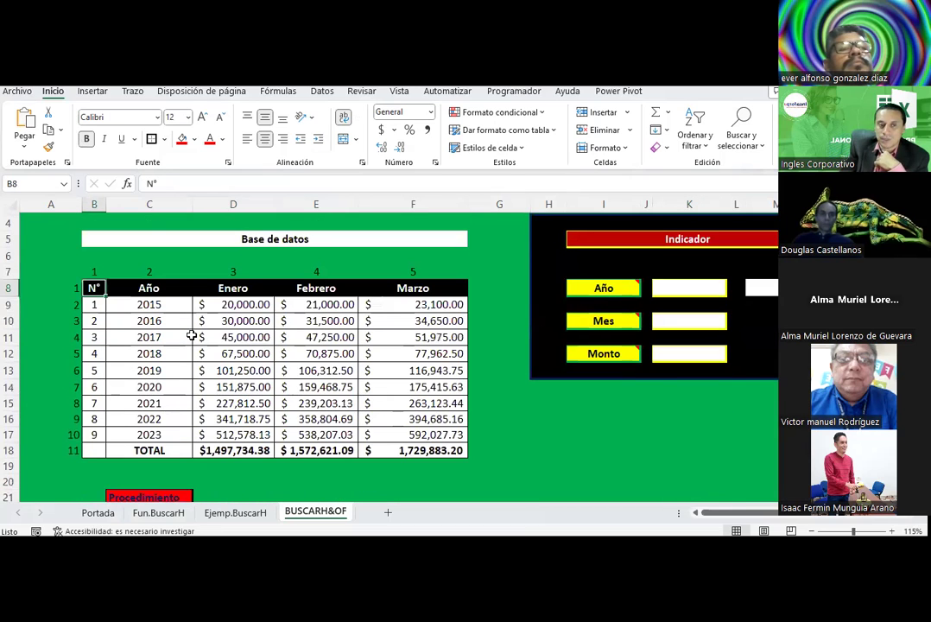
{"action": "mouse_move", "coordinate": [92, 289]}
{"action": "left_mouse_down"}
{"action": "mouse_move", "coordinate": [279, 355]}
{"action": "mouse_move", "coordinate": [406, 448]}
{"action": "left_mouse_up"}
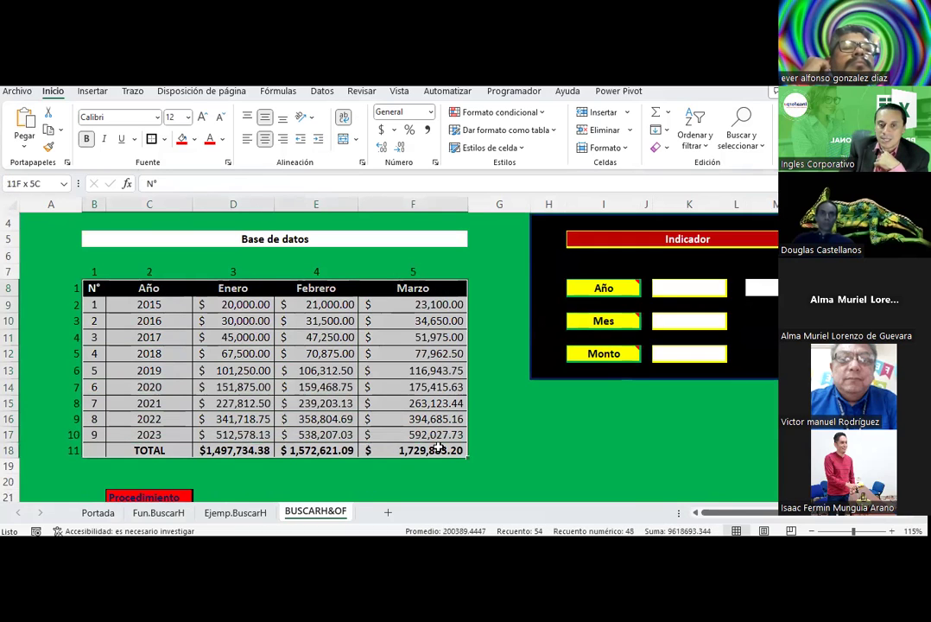
{"action": "left_click", "coordinate": [27, 191]}
{"action": "type", "text": "matriz"}
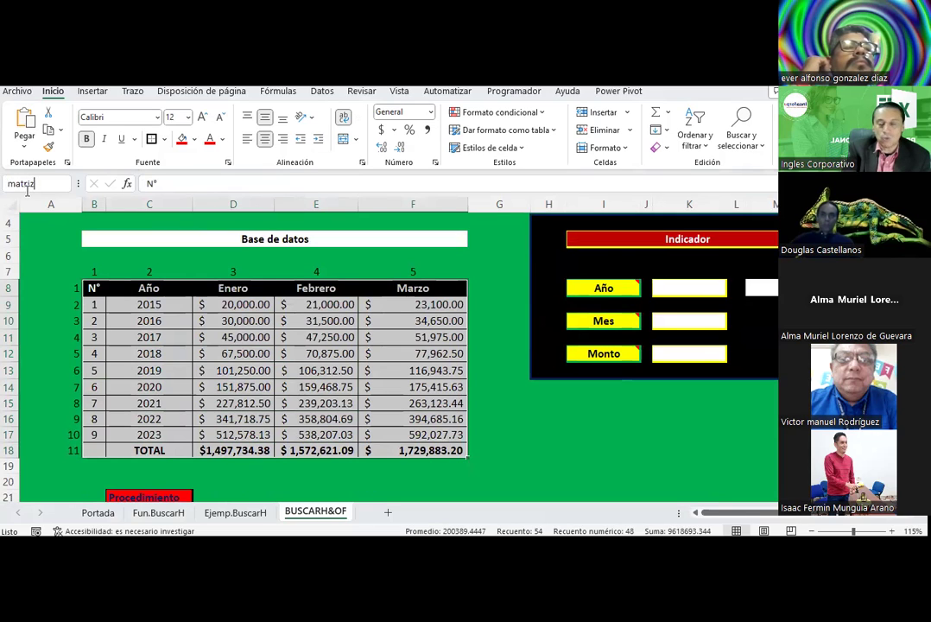
{"action": "key", "text": "Return"}
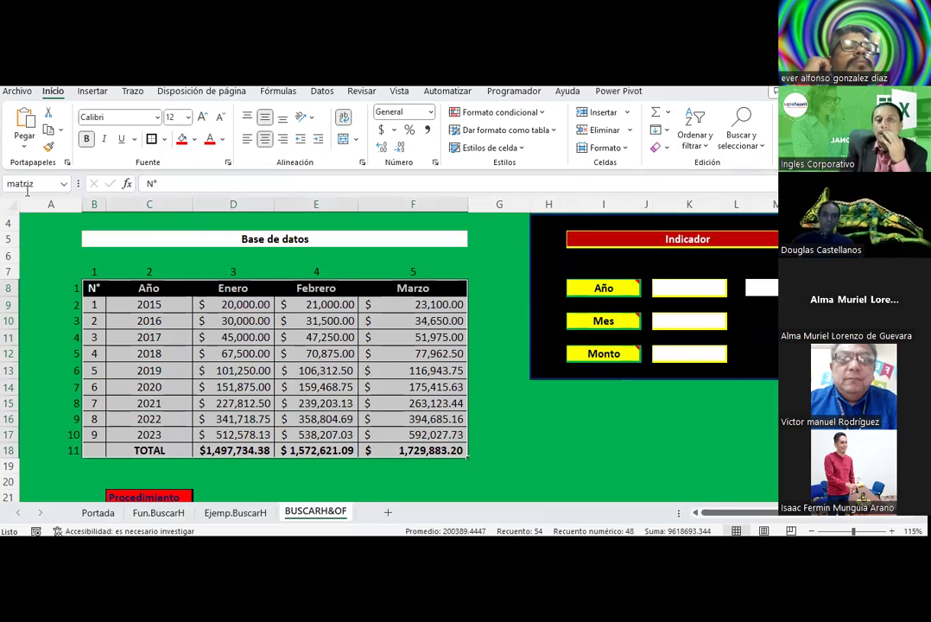
{"action": "left_click", "coordinate": [353, 324]}
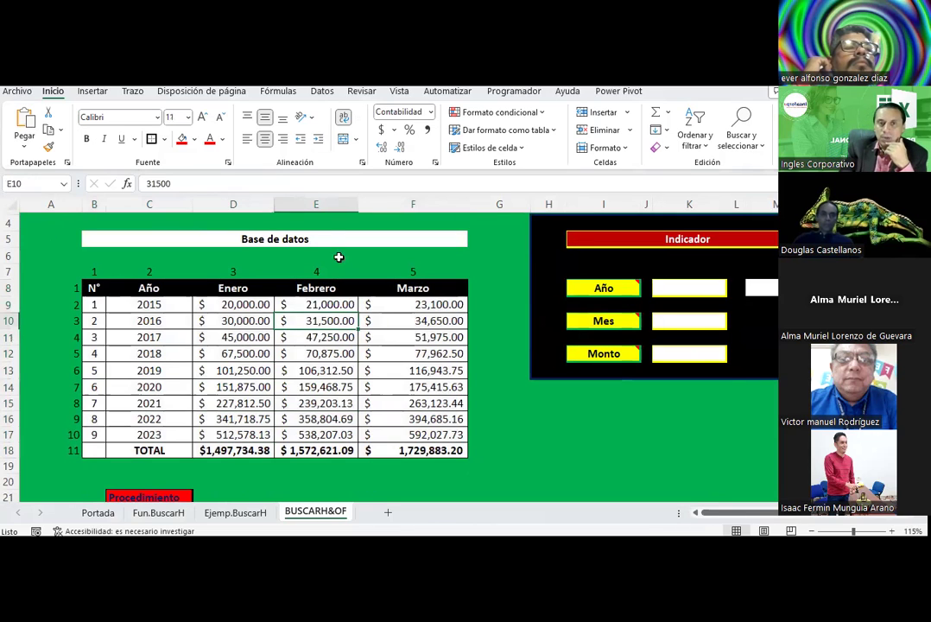
{"action": "left_click", "coordinate": [278, 92]}
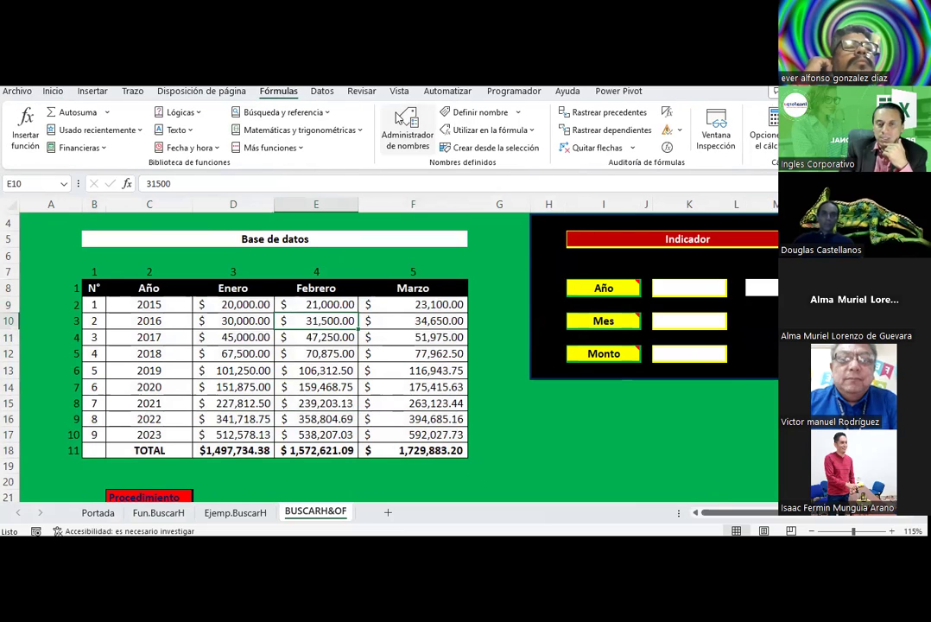
{"action": "left_click", "coordinate": [399, 120]}
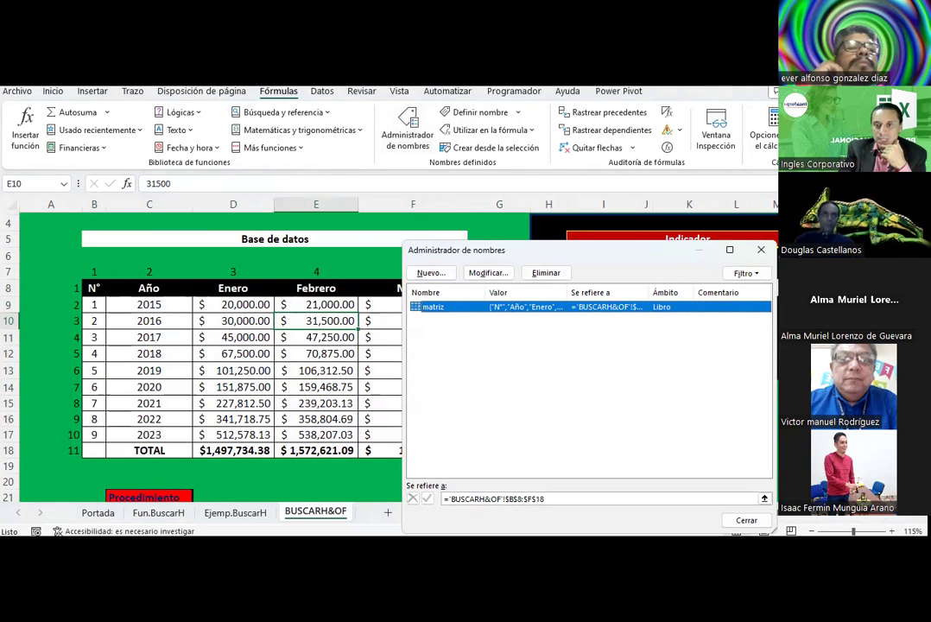
{"action": "left_click", "coordinate": [762, 251]}
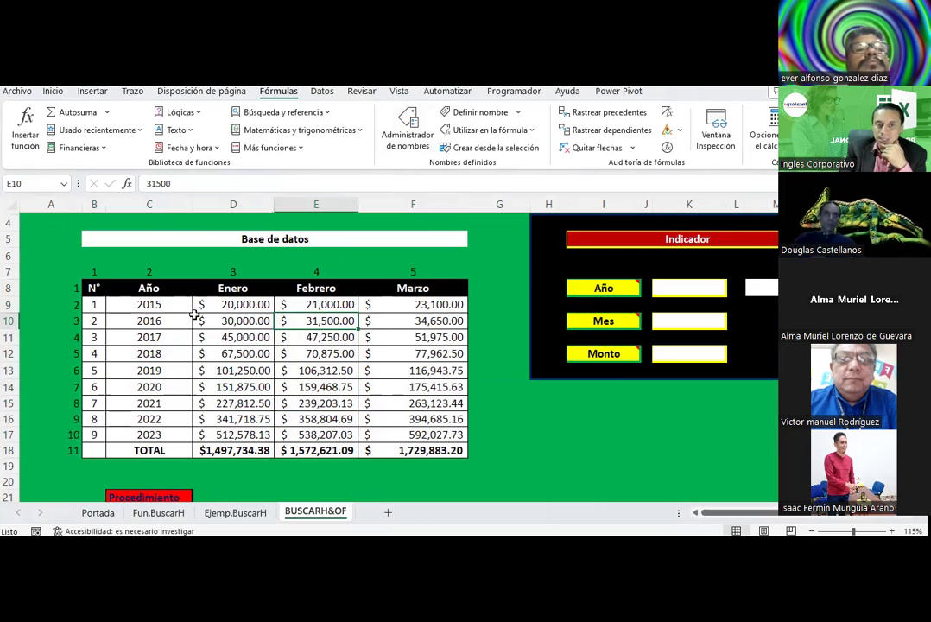
{"action": "left_click", "coordinate": [92, 288]}
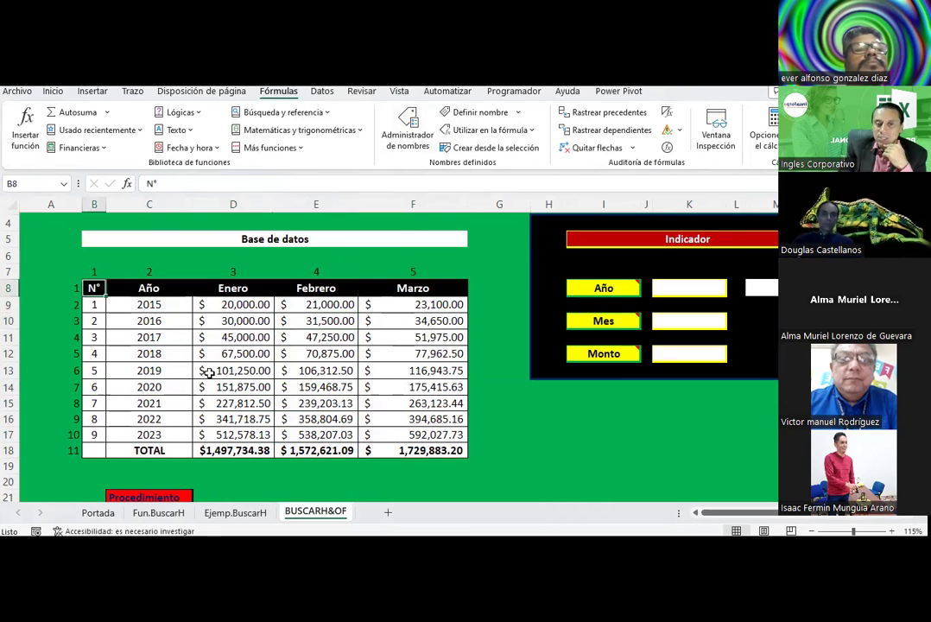
{"action": "scroll", "coordinate": [293, 390], "scroll_direction": "down", "scroll_amount": 3}
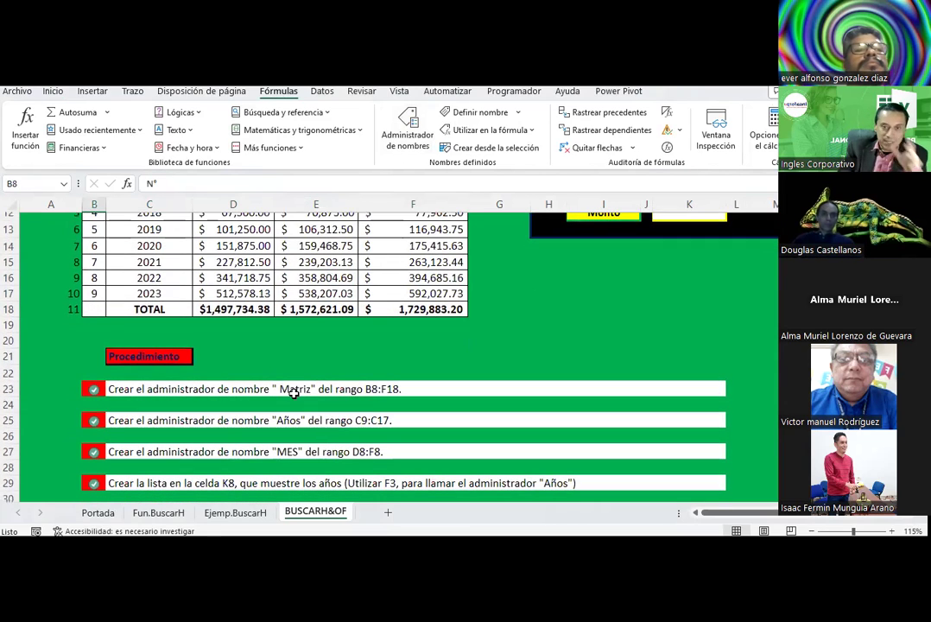
{"action": "scroll", "coordinate": [294, 392], "scroll_direction": "up", "scroll_amount": 3}
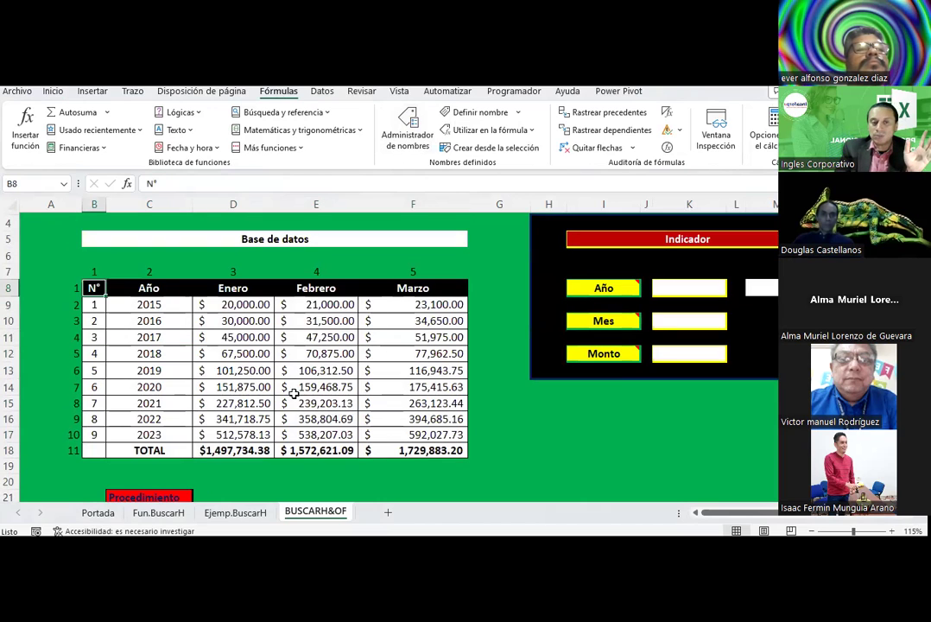
{"action": "scroll", "coordinate": [185, 345], "scroll_direction": "down", "scroll_amount": 3}
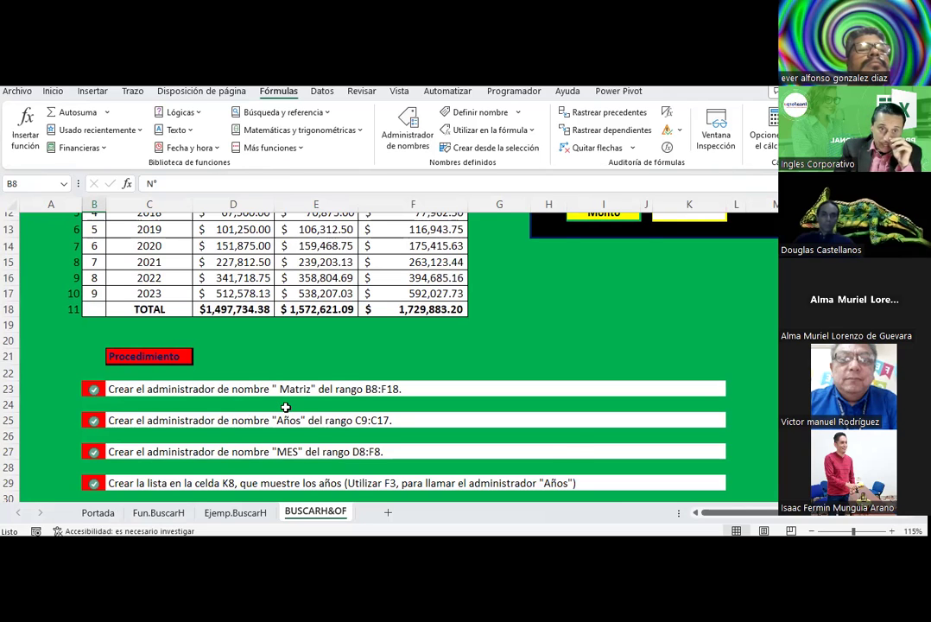
{"action": "scroll", "coordinate": [285, 407], "scroll_direction": "up", "scroll_amount": 2}
Name the year cells C9:C17 años using the Name Box.
{"action": "left_click_drag", "start_coordinate": [147, 257], "coordinate": [155, 382]}
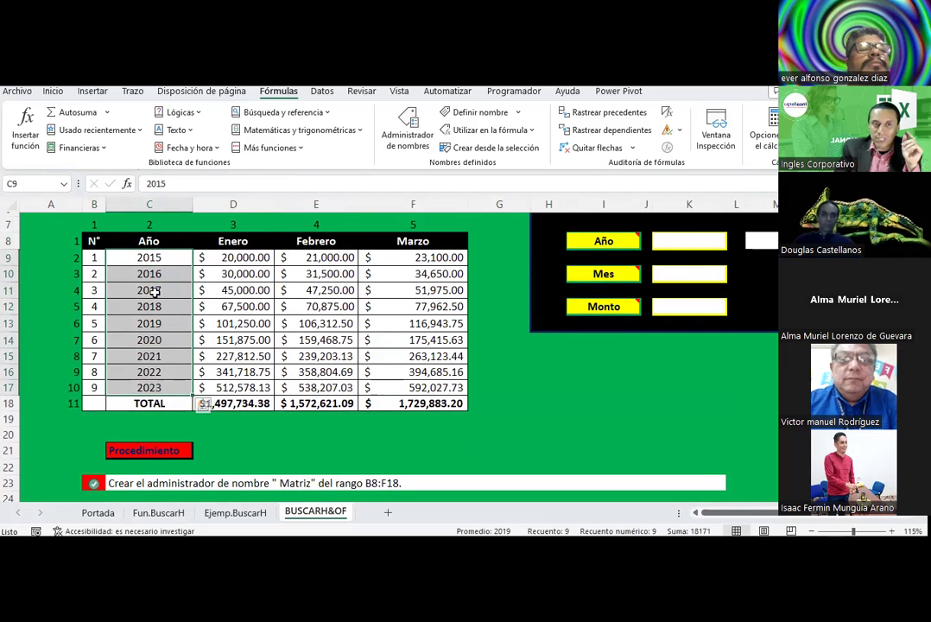
{"action": "left_click", "coordinate": [33, 183]}
{"action": "type", "text": "años"}
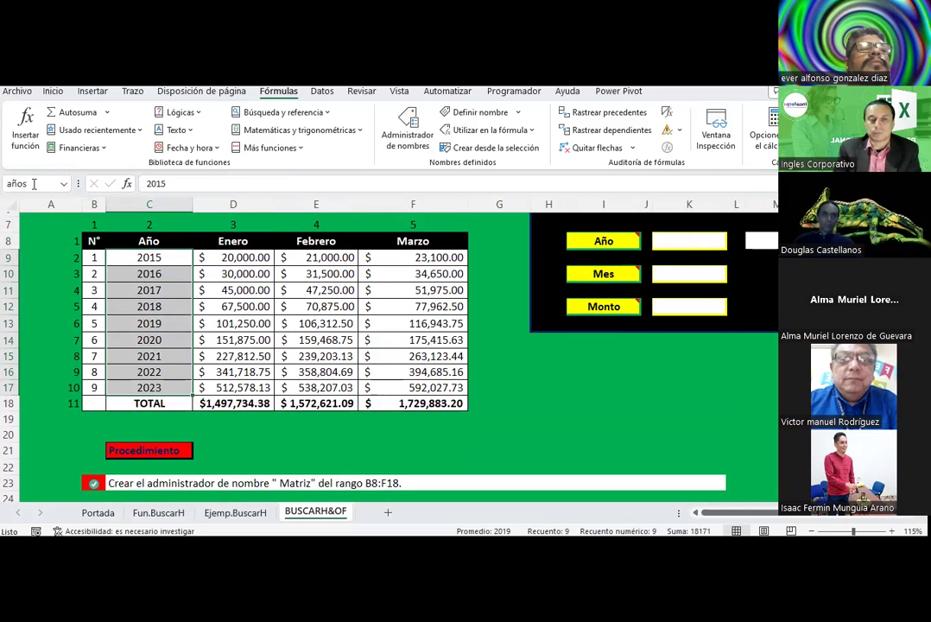
{"action": "left_click", "coordinate": [150, 241]}
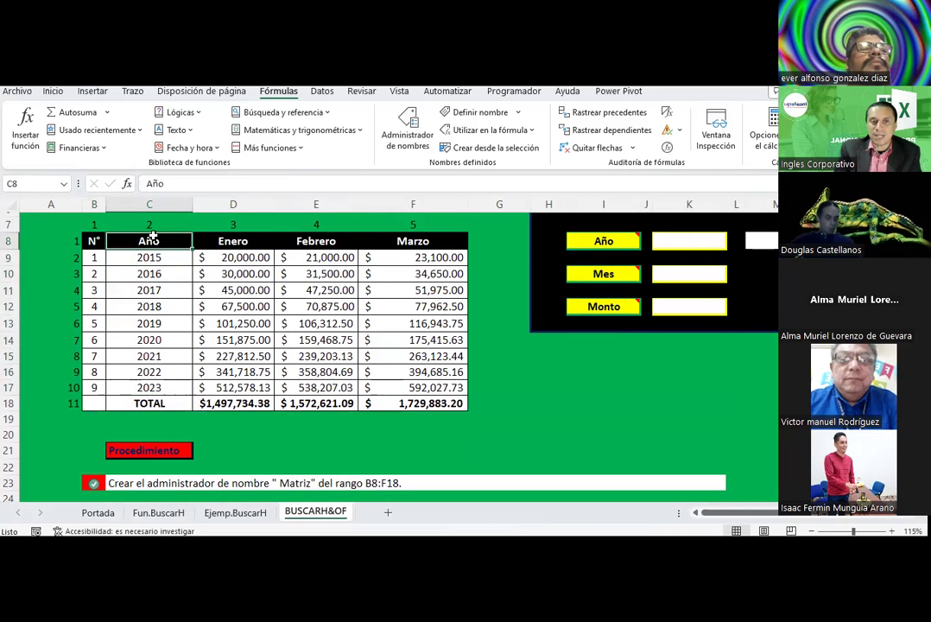
{"action": "left_click", "coordinate": [166, 257]}
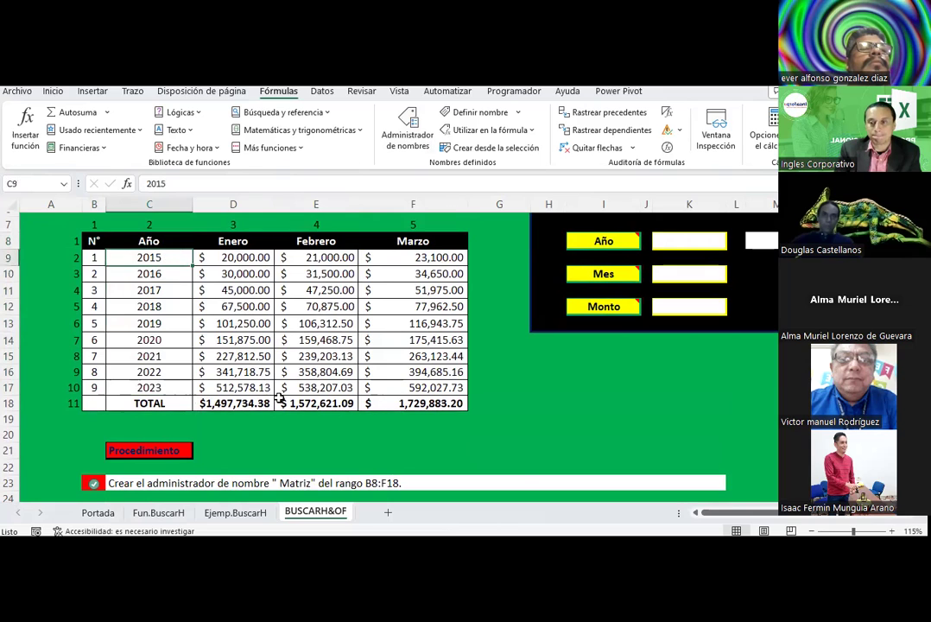
Name the Enero–Marzo month headers D8:F8 mes using the Name Box.
{"action": "scroll", "coordinate": [279, 397], "scroll_direction": "down", "scroll_amount": 3}
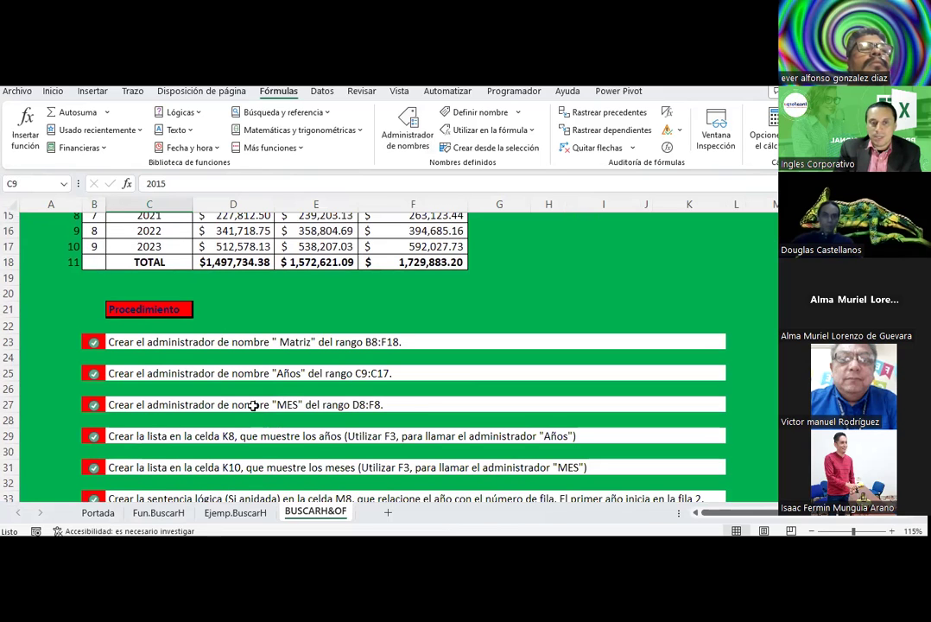
{"action": "left_click", "coordinate": [252, 405]}
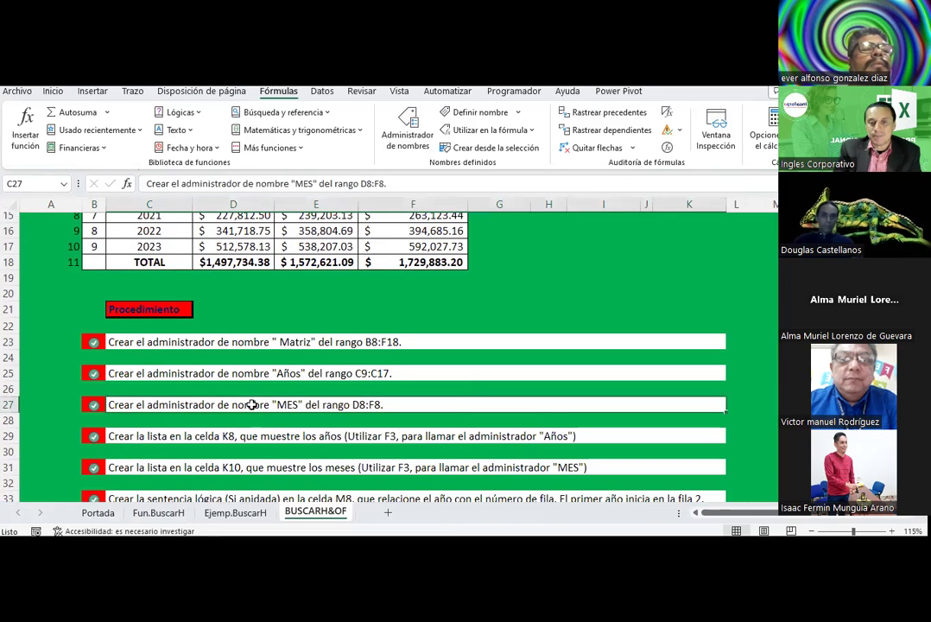
{"action": "scroll", "coordinate": [251, 404], "scroll_direction": "up", "scroll_amount": 1}
{"action": "scroll", "coordinate": [252, 405], "scroll_direction": "up", "scroll_amount": 3}
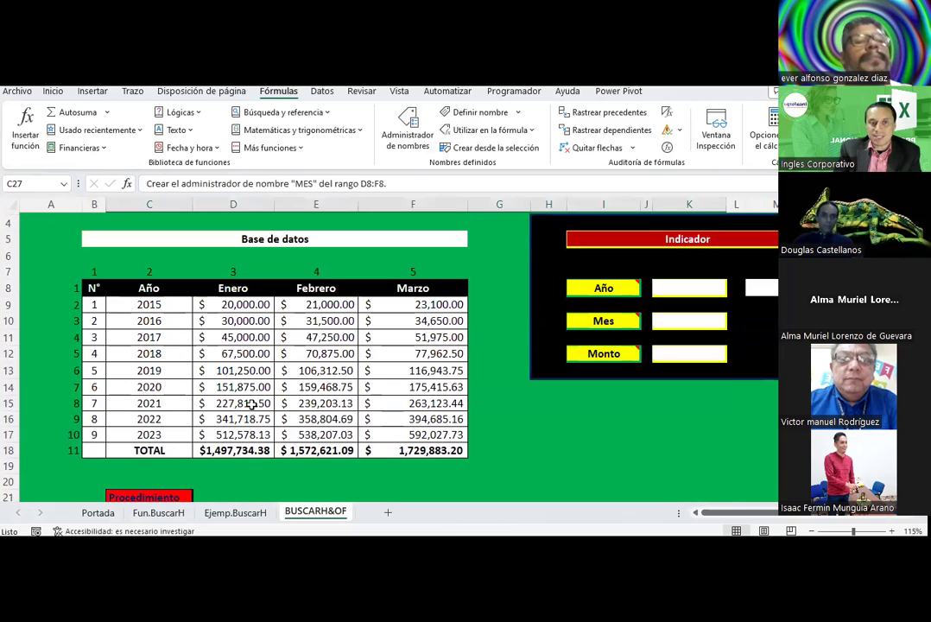
{"action": "left_click", "coordinate": [220, 287]}
{"action": "left_click_drag", "start_coordinate": [219, 287], "coordinate": [413, 288]}
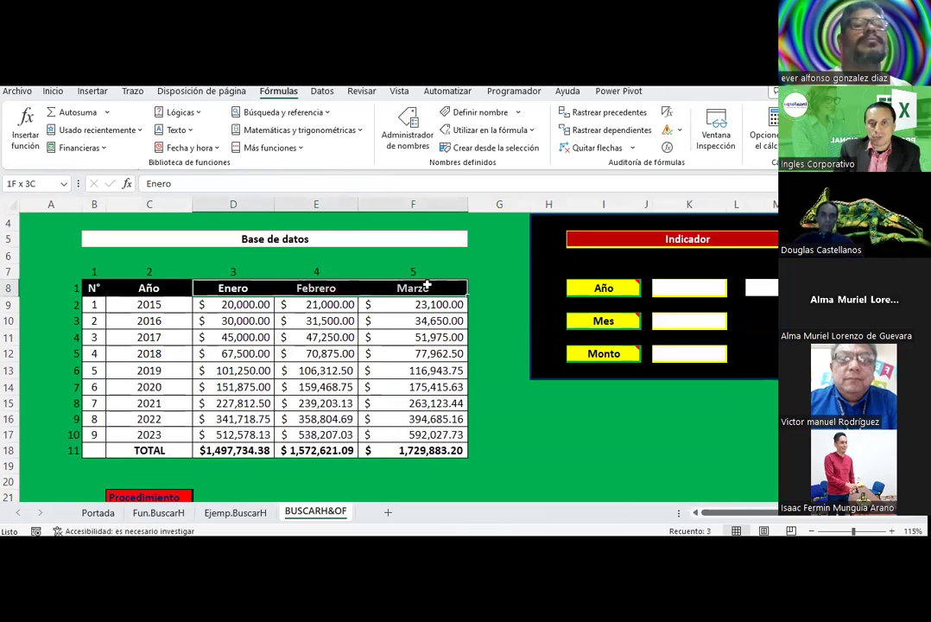
{"action": "left_click", "coordinate": [27, 183]}
{"action": "type", "text": "m"}
{"action": "key", "text": "Return"}
{"action": "left_click", "coordinate": [505, 364]}
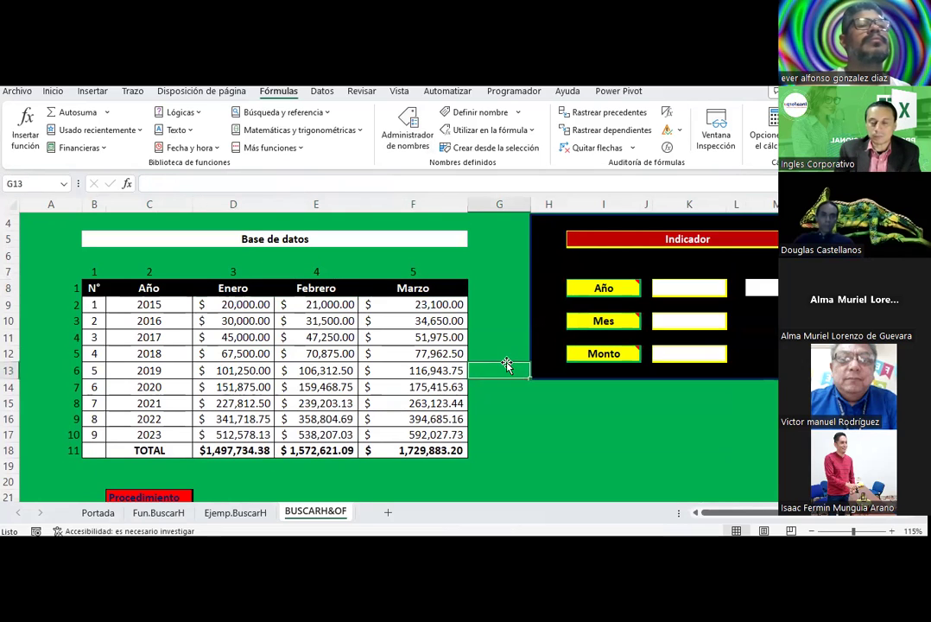
{"action": "scroll", "coordinate": [506, 363], "scroll_direction": "down", "scroll_amount": 3}
{"action": "scroll", "coordinate": [506, 363], "scroll_direction": "down", "scroll_amount": 2}
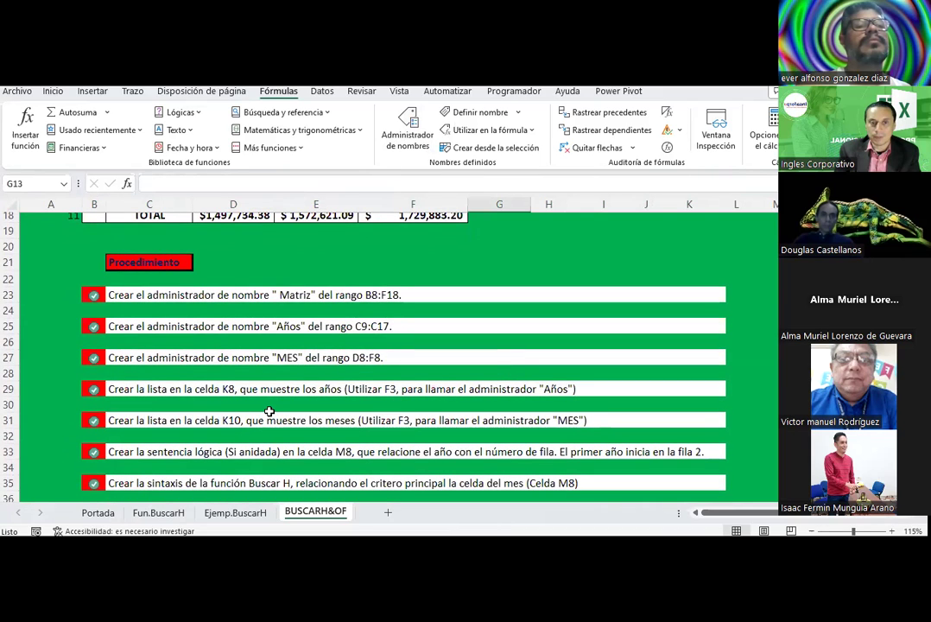
{"action": "scroll", "coordinate": [269, 411], "scroll_direction": "up", "scroll_amount": 4}
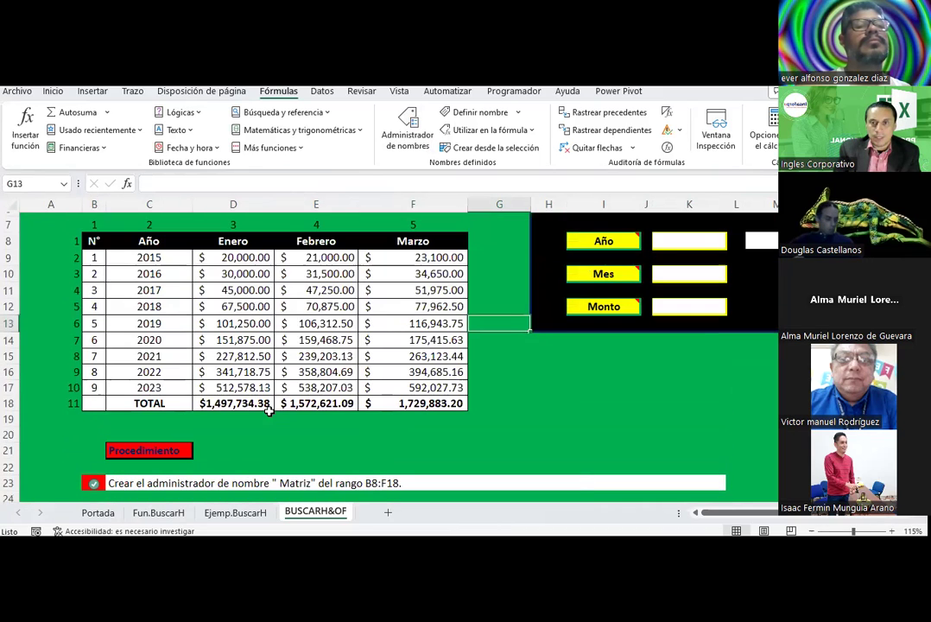
{"action": "scroll", "coordinate": [229, 346], "scroll_direction": "up", "scroll_amount": 1}
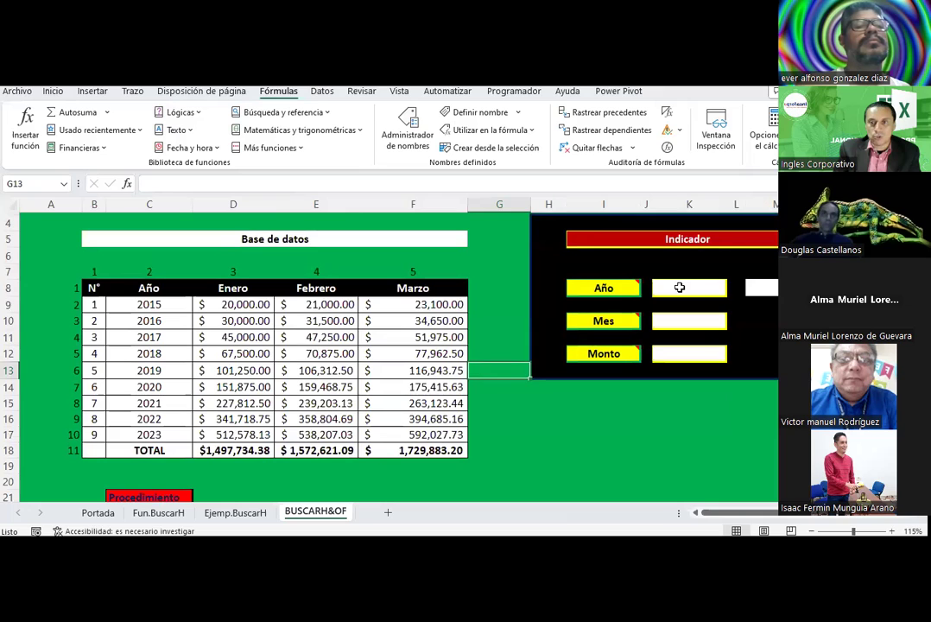
Add a data-validation list sourced from años to K8 and choose 2016.
{"action": "left_click", "coordinate": [679, 288]}
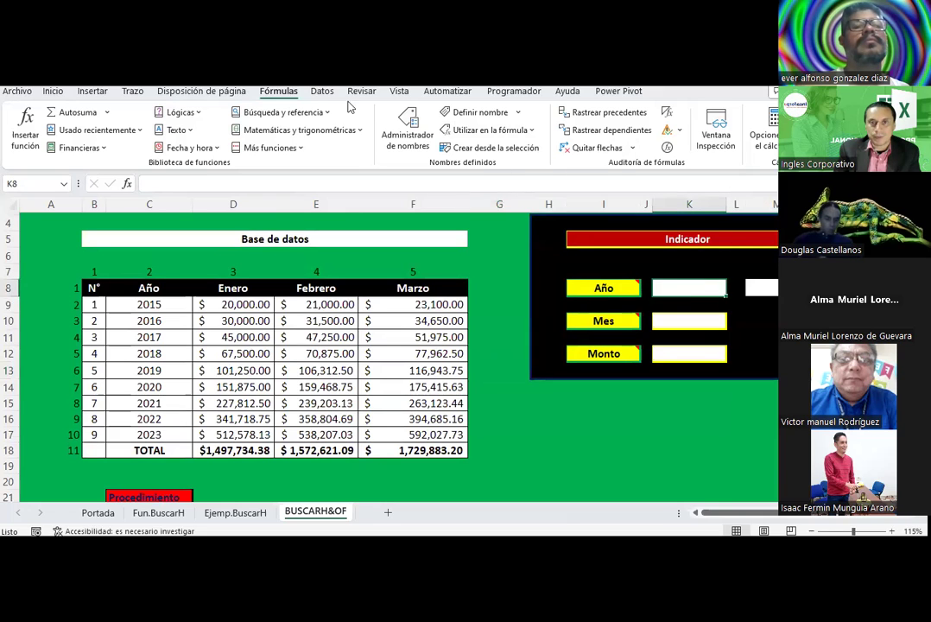
{"action": "left_click", "coordinate": [318, 92]}
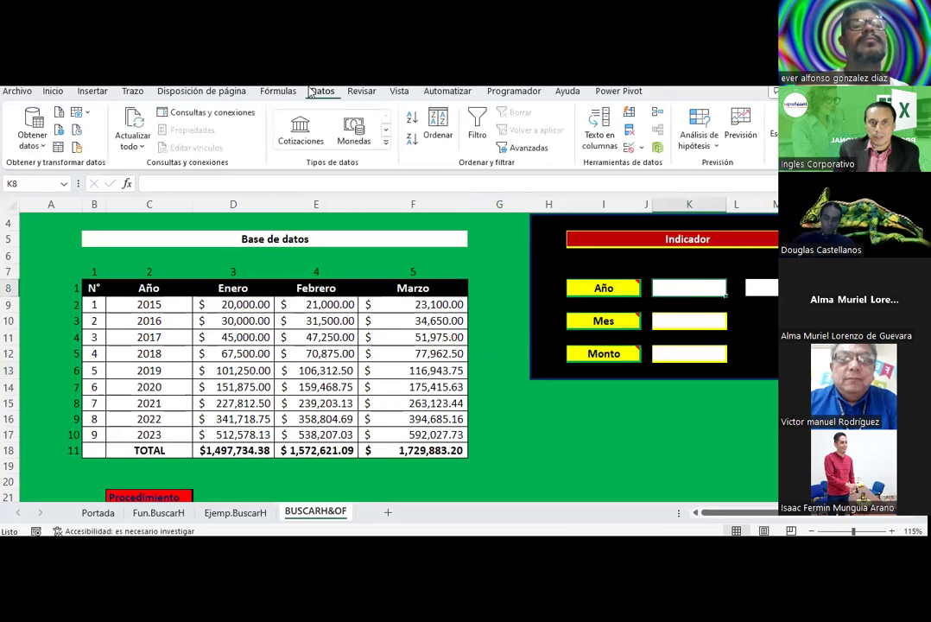
{"action": "left_click", "coordinate": [636, 148]}
{"action": "left_click", "coordinate": [665, 167]}
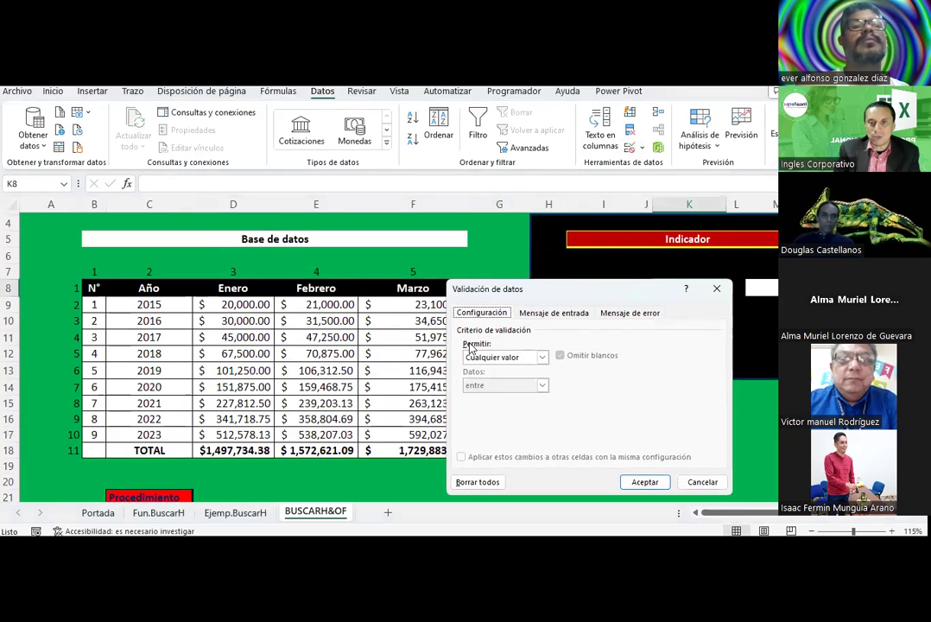
{"action": "left_click", "coordinate": [501, 357]}
{"action": "left_click", "coordinate": [480, 395]}
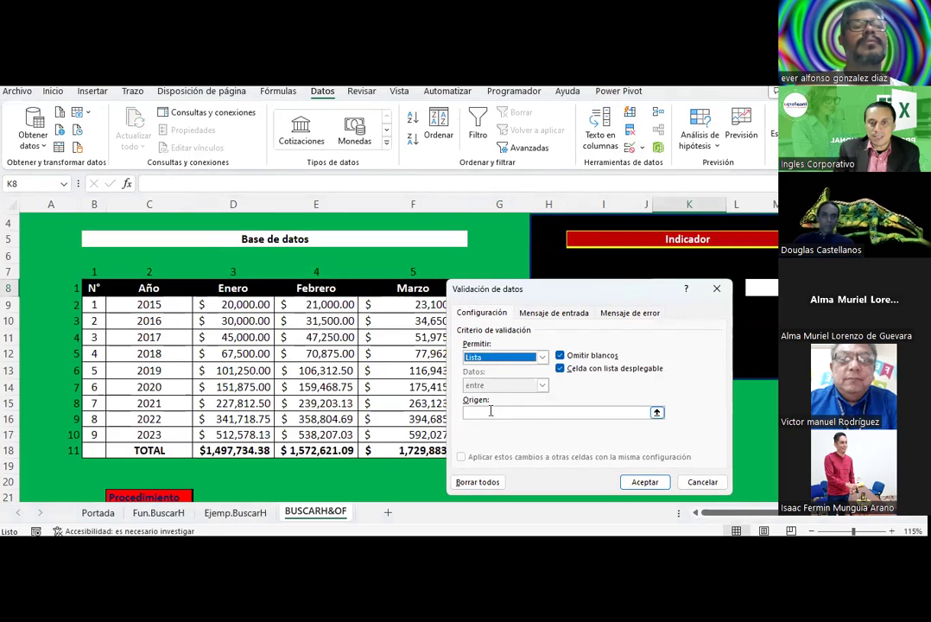
{"action": "left_click", "coordinate": [495, 412]}
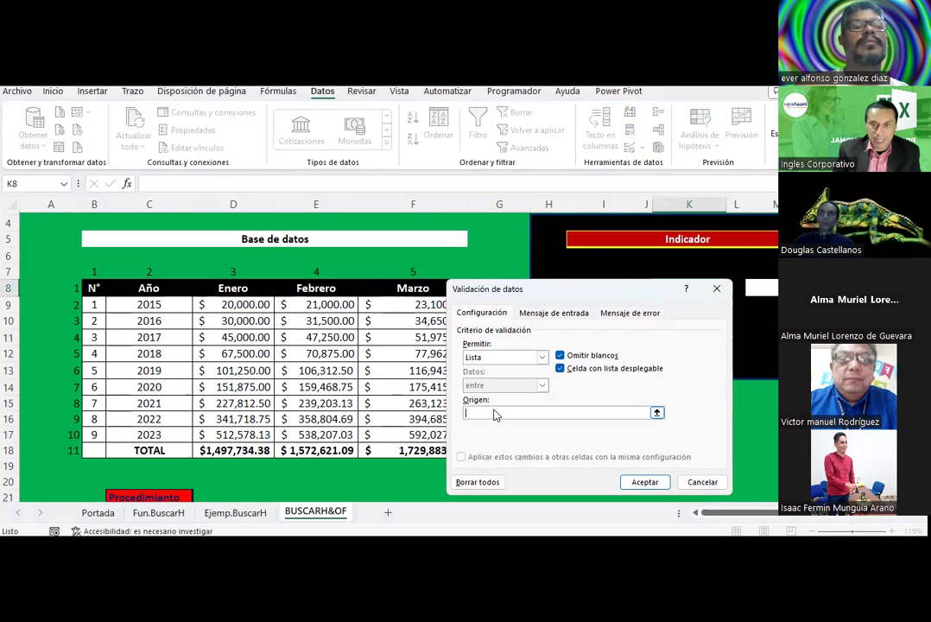
{"action": "key", "text": "F3"}
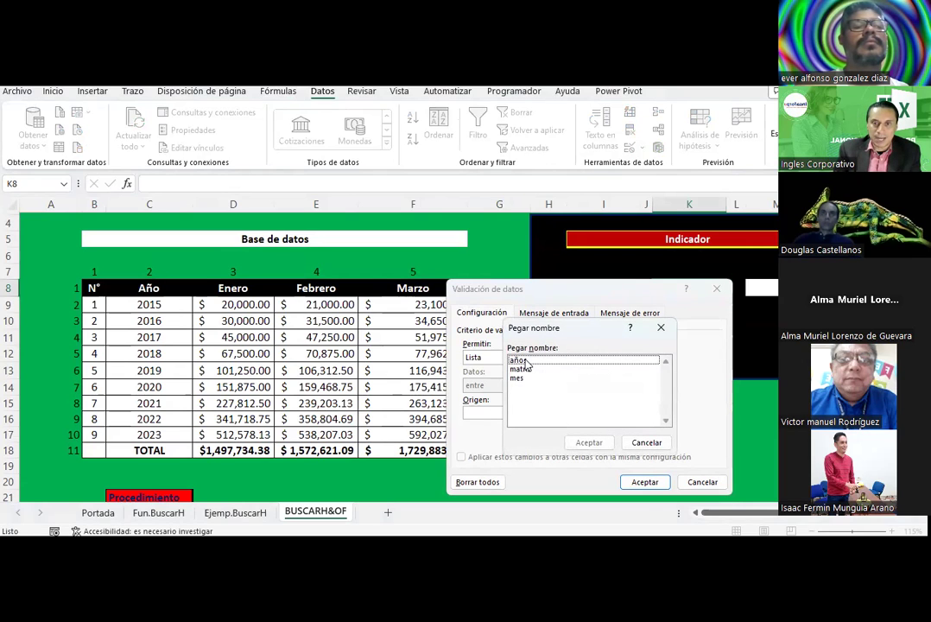
{"action": "double_click", "coordinate": [519, 360]}
{"action": "left_click", "coordinate": [644, 482]}
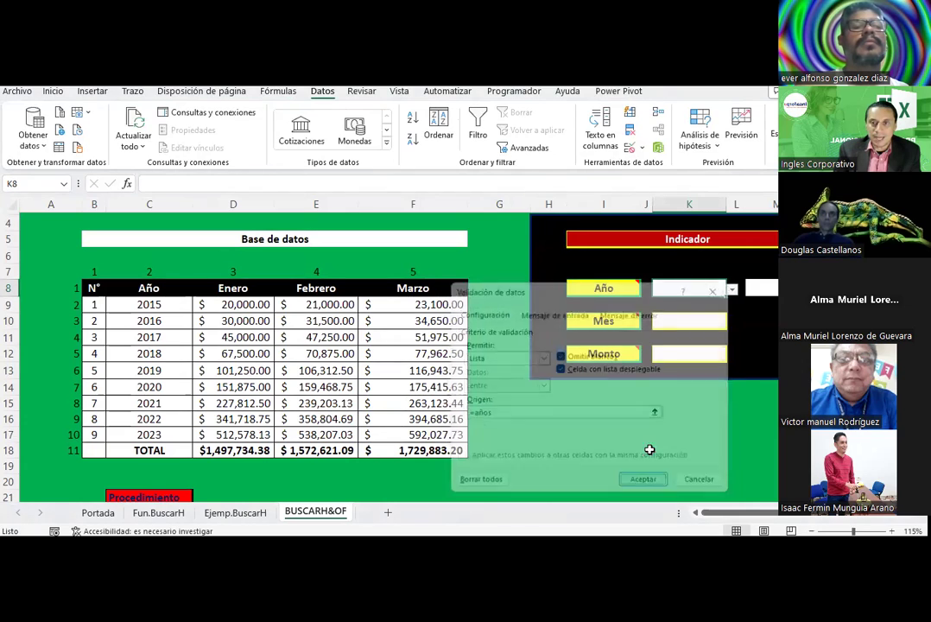
{"action": "left_click", "coordinate": [731, 290]}
{"action": "left_click", "coordinate": [695, 311]}
{"action": "left_click", "coordinate": [688, 323]}
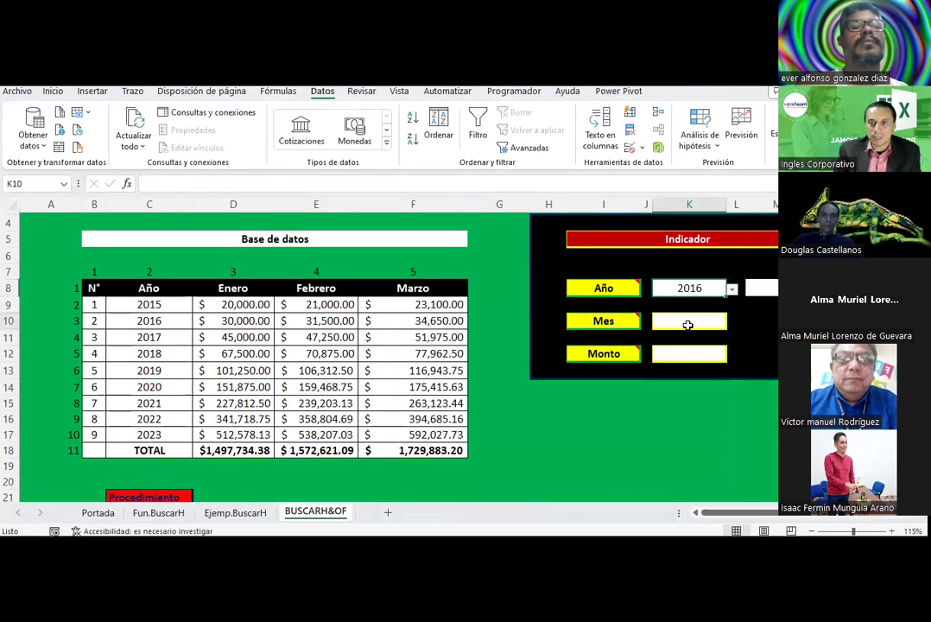
Give K10 a data-validation list drawn from the mes range.
{"action": "left_click", "coordinate": [642, 147]}
{"action": "left_click", "coordinate": [660, 159]}
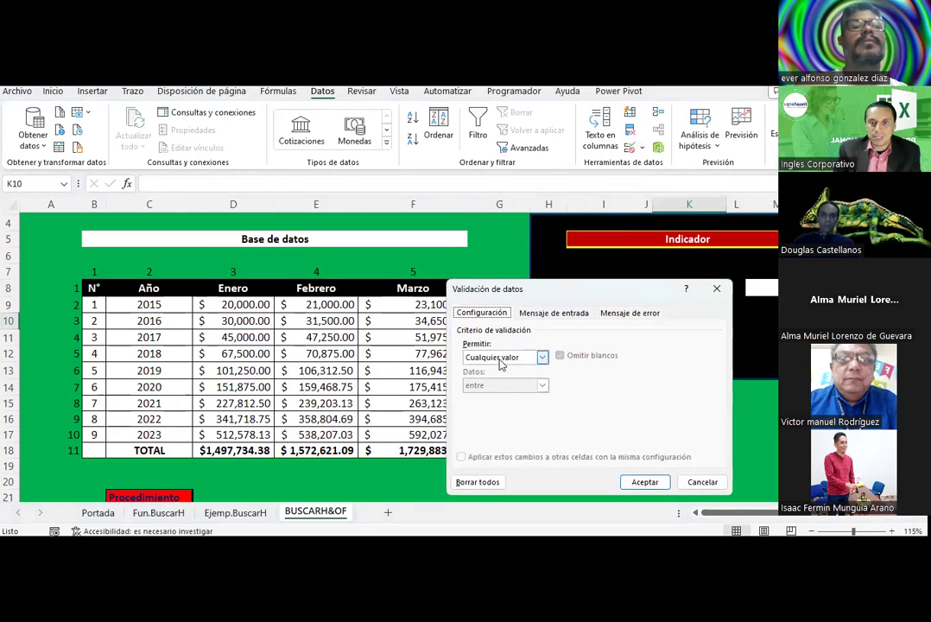
{"action": "left_click", "coordinate": [503, 357]}
{"action": "left_click", "coordinate": [496, 397]}
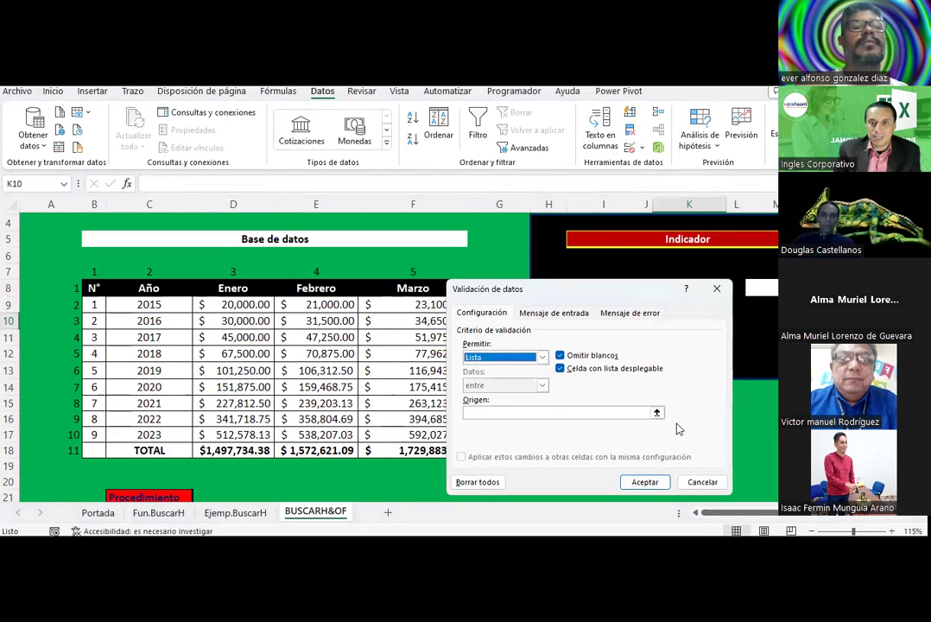
{"action": "left_click", "coordinate": [657, 411]}
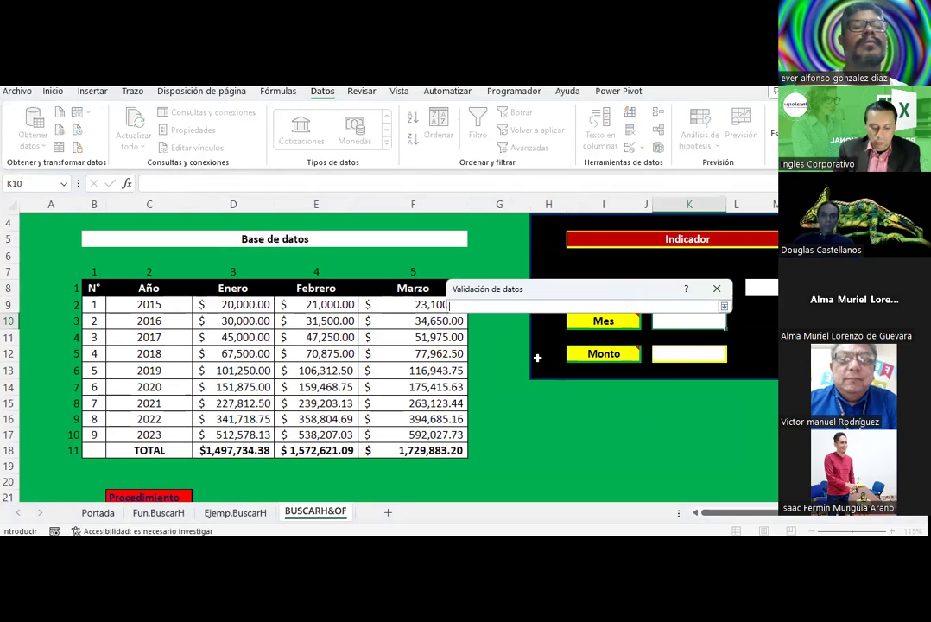
{"action": "key", "text": "F3"}
{"action": "left_click", "coordinate": [518, 379]}
{"action": "left_click", "coordinate": [589, 442]}
{"action": "left_click", "coordinate": [723, 306]}
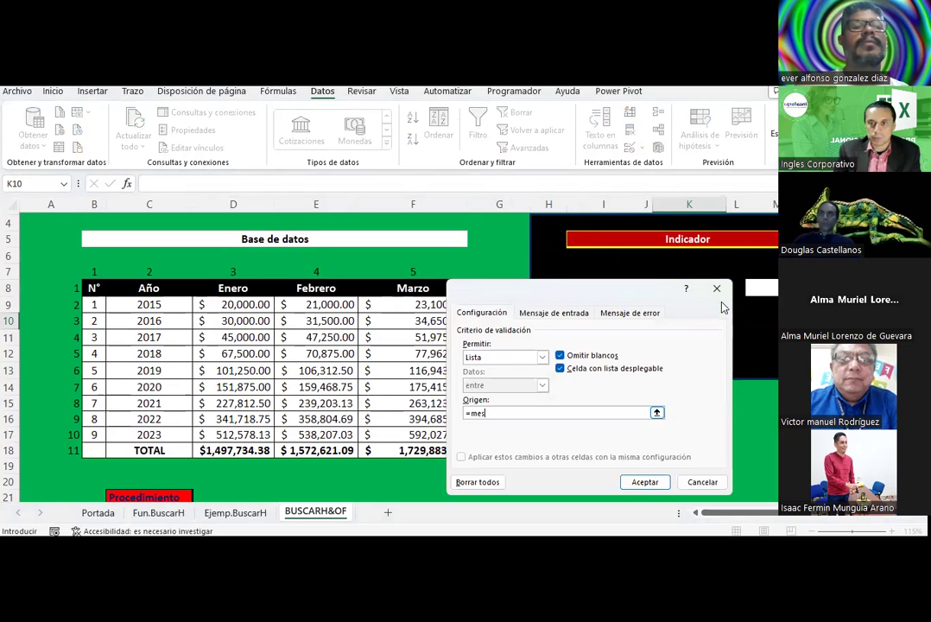
{"action": "left_click", "coordinate": [646, 481]}
Pick Enero from K10's month list and check the K8 and K10 cells.
{"action": "left_click", "coordinate": [659, 350]}
{"action": "left_click", "coordinate": [642, 147]}
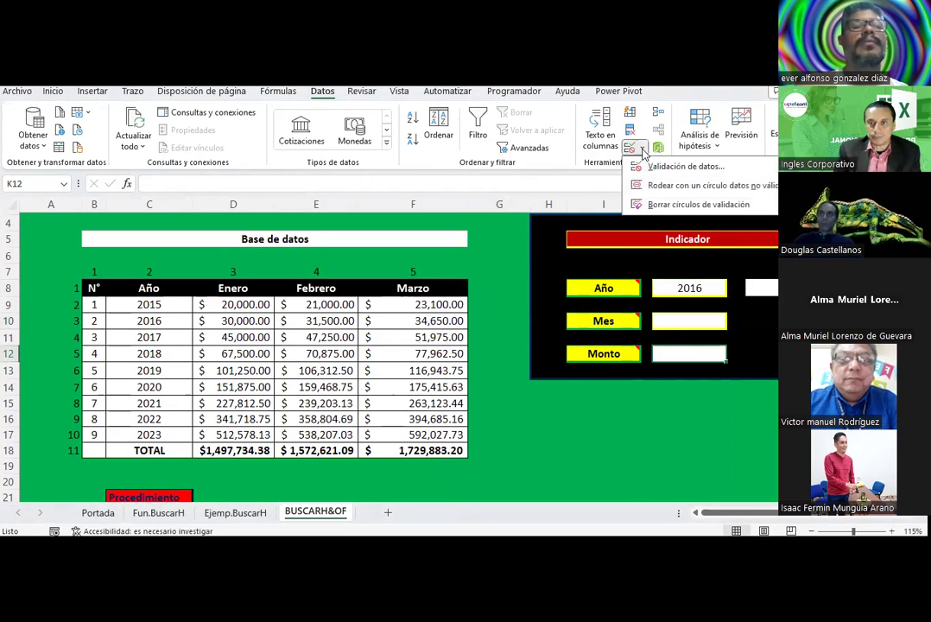
{"action": "left_click", "coordinate": [716, 323]}
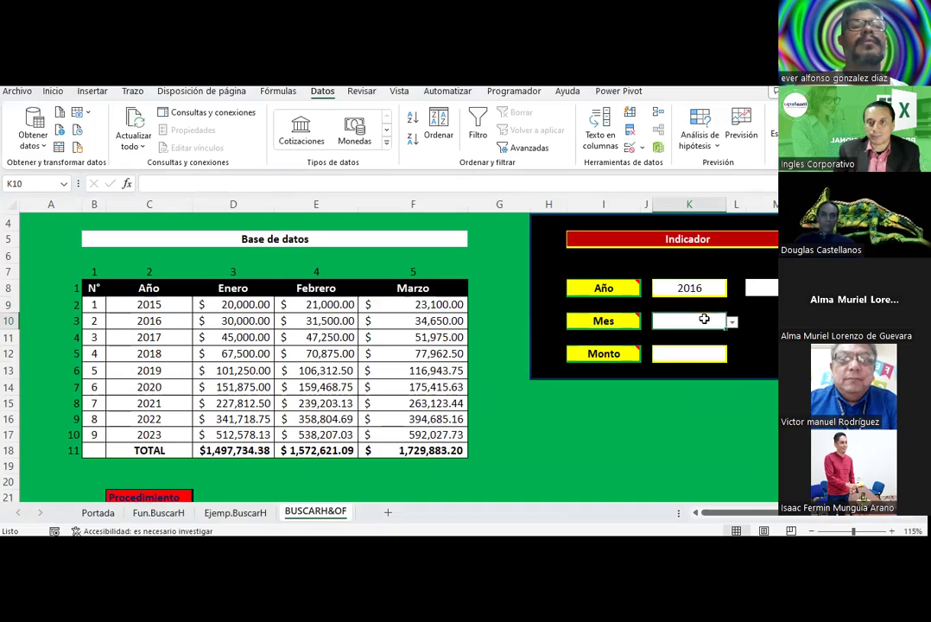
{"action": "left_click", "coordinate": [732, 324]}
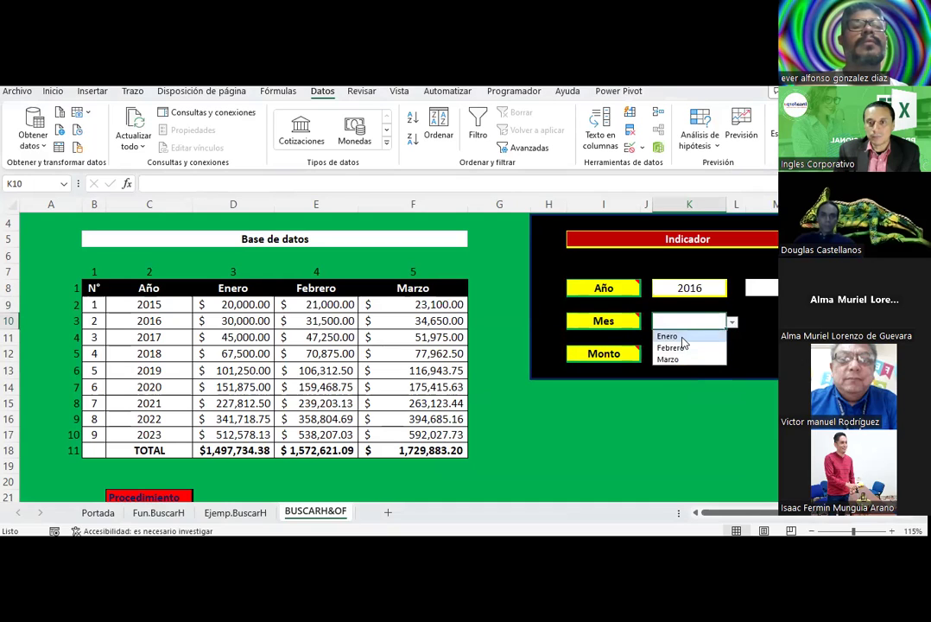
{"action": "left_click", "coordinate": [687, 335]}
{"action": "left_click", "coordinate": [701, 288]}
{"action": "left_click", "coordinate": [700, 322]}
{"action": "left_click", "coordinate": [697, 278]}
{"action": "left_click", "coordinate": [686, 321]}
{"action": "left_click", "coordinate": [678, 290]}
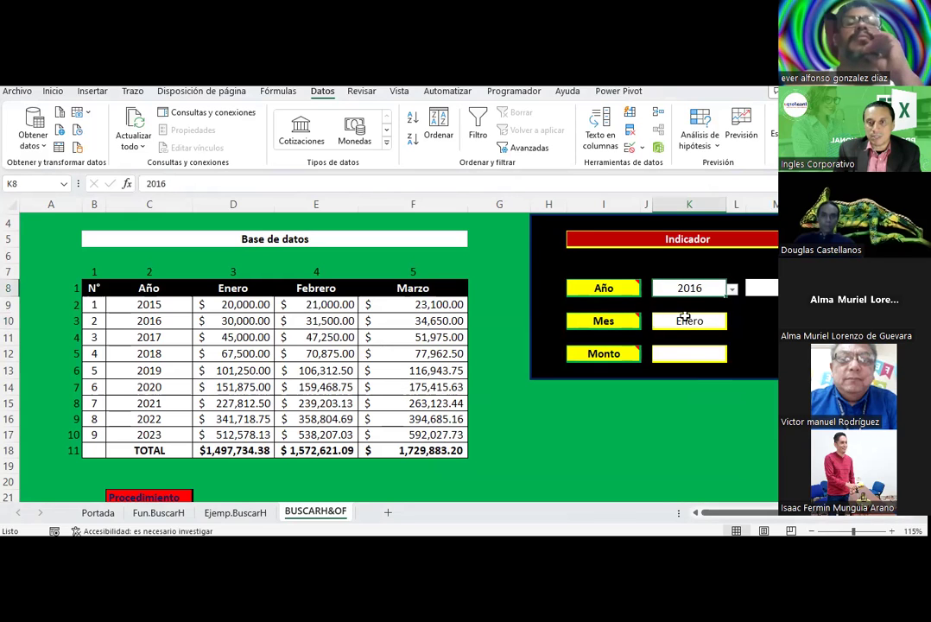
{"action": "left_click", "coordinate": [687, 322]}
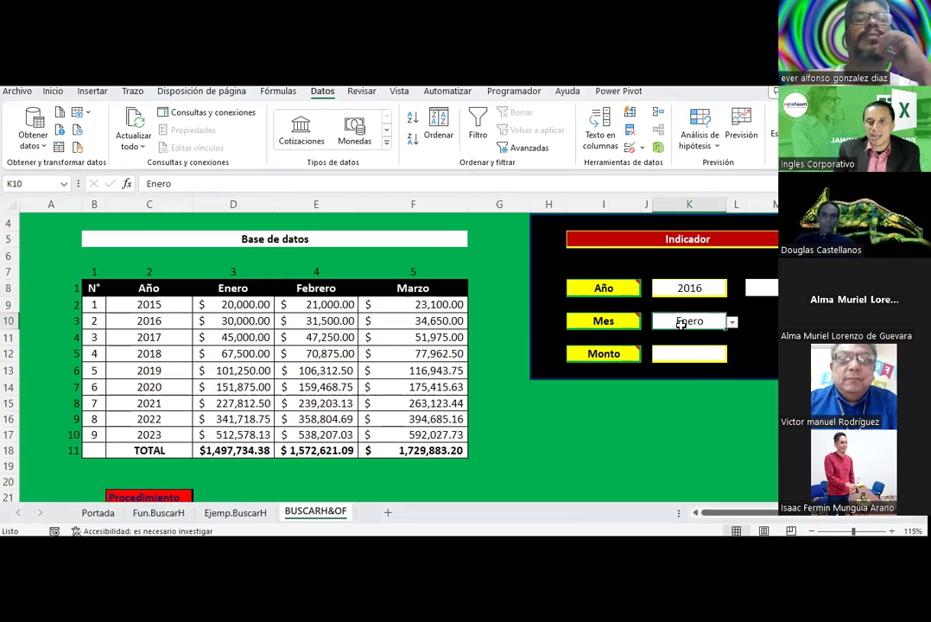
Fill the first three Procedimiento steps in C23, C25 and C27 red.
{"action": "scroll", "coordinate": [517, 366], "scroll_direction": "down", "scroll_amount": 4}
{"action": "scroll", "coordinate": [156, 354], "scroll_direction": "down", "scroll_amount": 1}
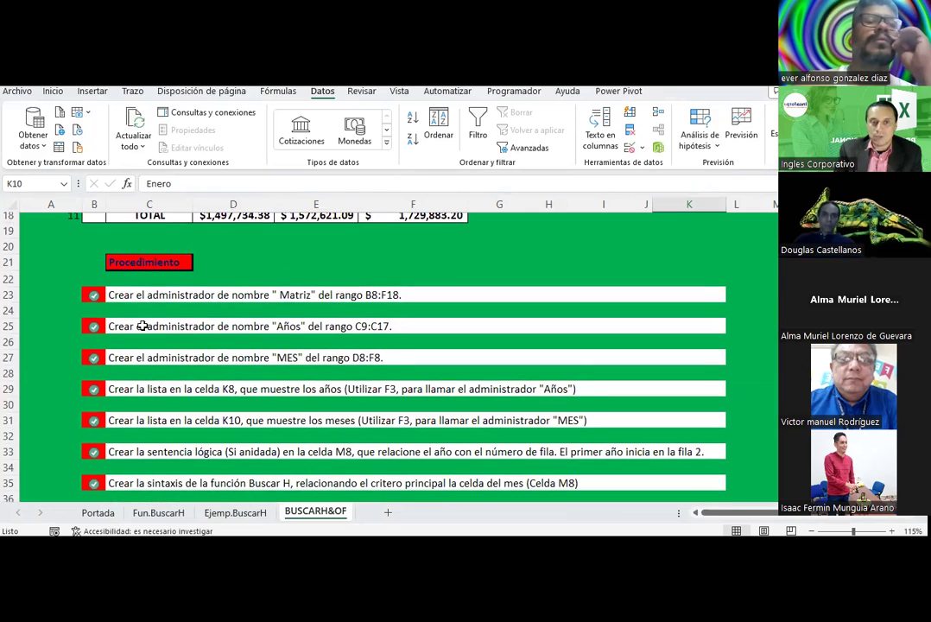
{"action": "left_click", "coordinate": [121, 295]}
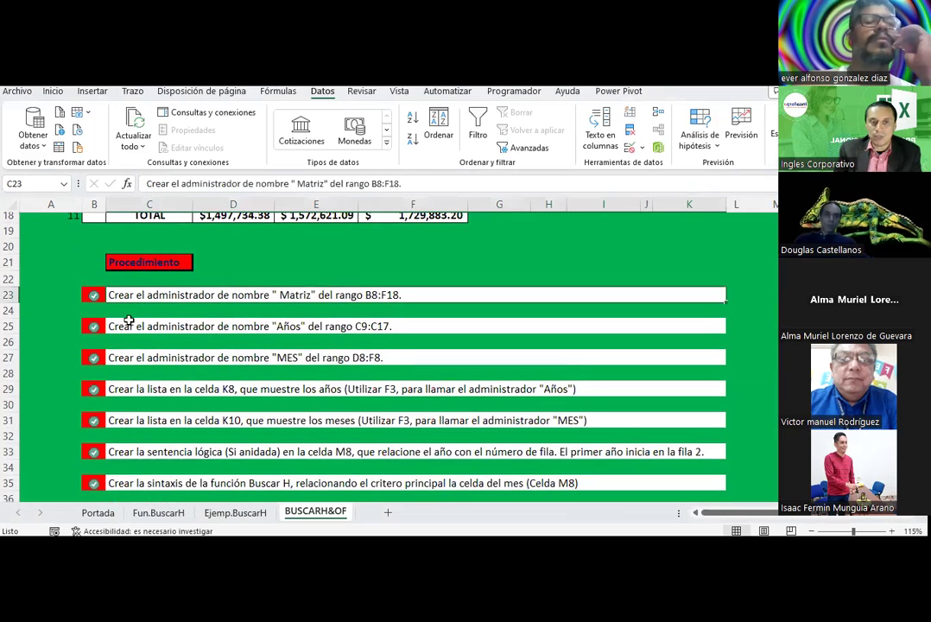
{"action": "left_click", "coordinate": [52, 90]}
{"action": "left_click", "coordinate": [181, 139]}
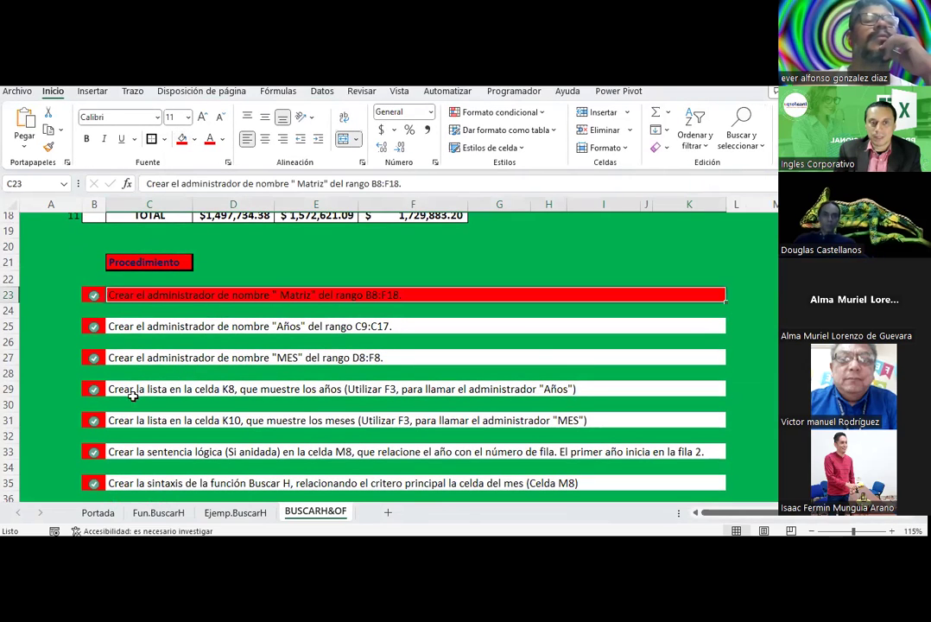
{"action": "left_click", "coordinate": [142, 330]}
{"action": "left_click", "coordinate": [181, 139]}
{"action": "left_click", "coordinate": [145, 357]}
{"action": "left_click", "coordinate": [181, 139]}
Fill the K8 and K10 list steps in C29 and C31 red as well.
{"action": "scroll", "coordinate": [193, 266], "scroll_direction": "down", "scroll_amount": 1}
{"action": "left_click", "coordinate": [173, 342]}
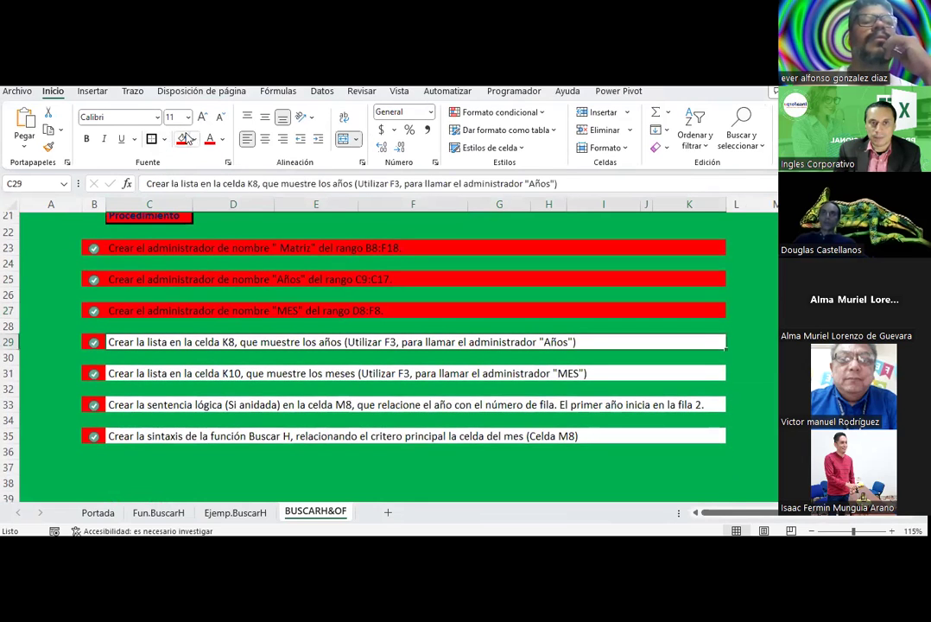
{"action": "left_click", "coordinate": [181, 139]}
{"action": "left_click", "coordinate": [293, 371]}
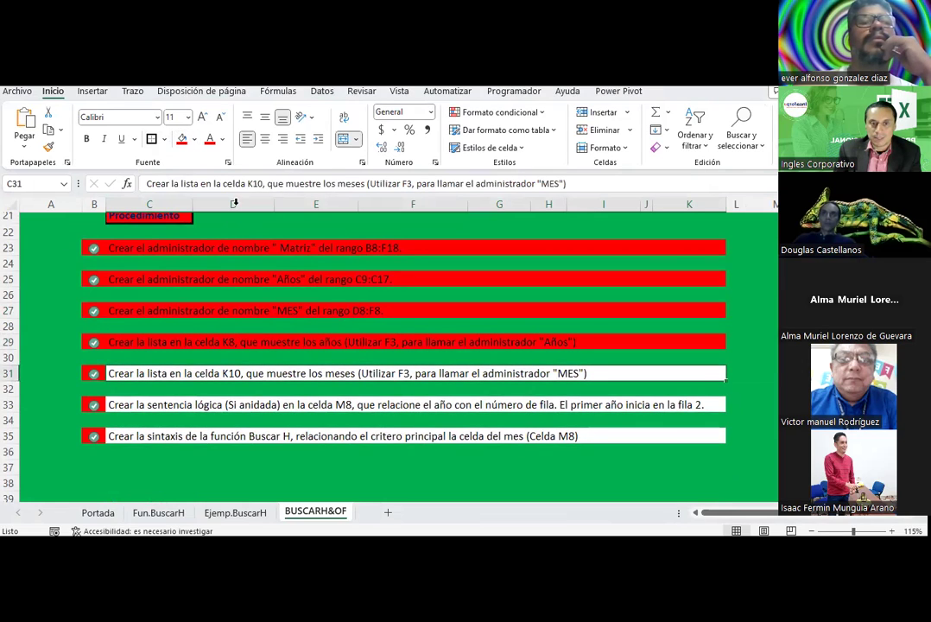
{"action": "left_click", "coordinate": [181, 139]}
{"action": "left_click", "coordinate": [233, 406]}
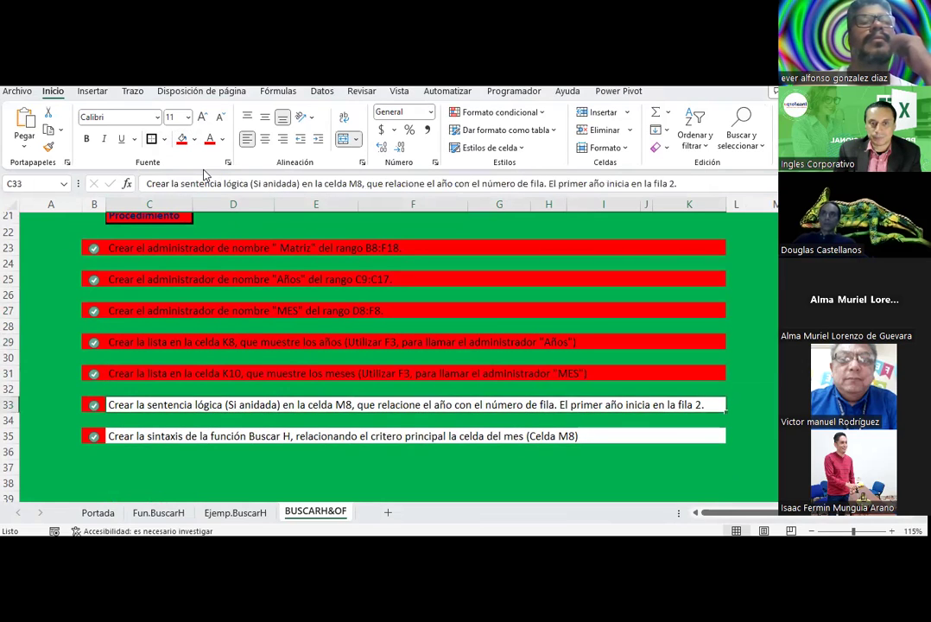
{"action": "left_click", "coordinate": [273, 375]}
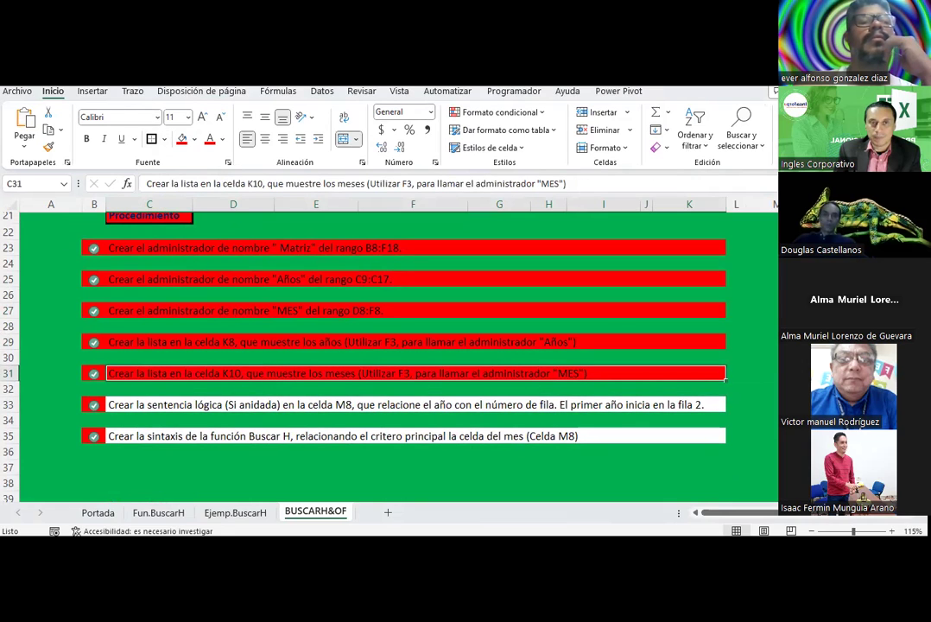
{"action": "scroll", "coordinate": [604, 302], "scroll_direction": "up", "scroll_amount": 1}
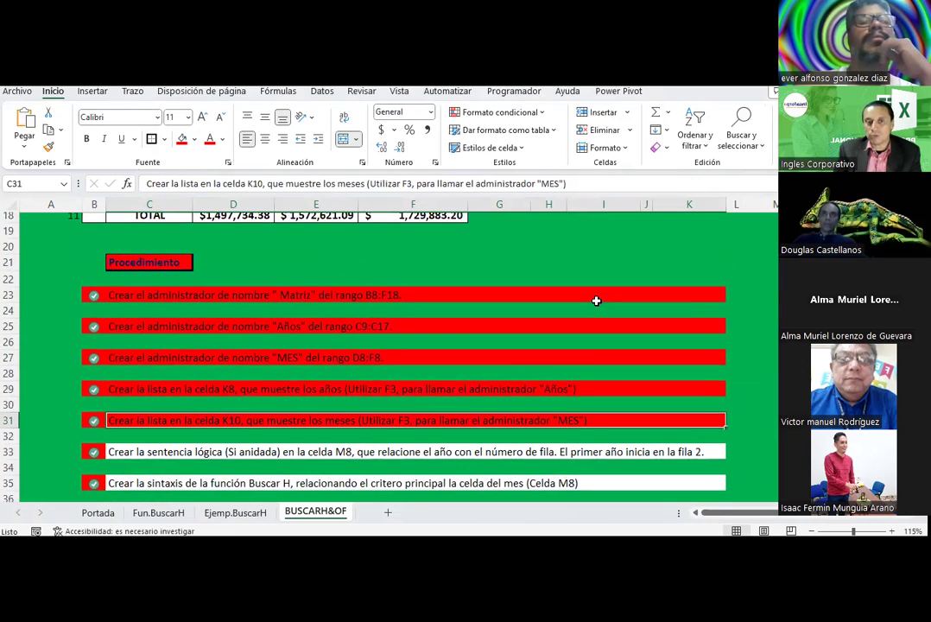
{"action": "left_click", "coordinate": [290, 389]}
{"action": "scroll", "coordinate": [290, 389], "scroll_direction": "down", "scroll_amount": 1}
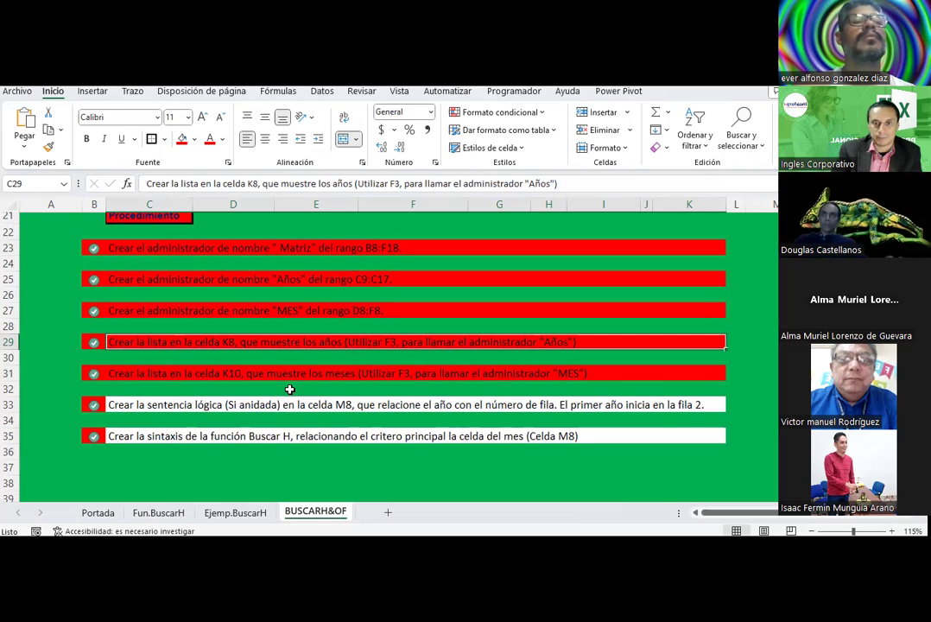
{"action": "scroll", "coordinate": [289, 390], "scroll_direction": "up", "scroll_amount": 4}
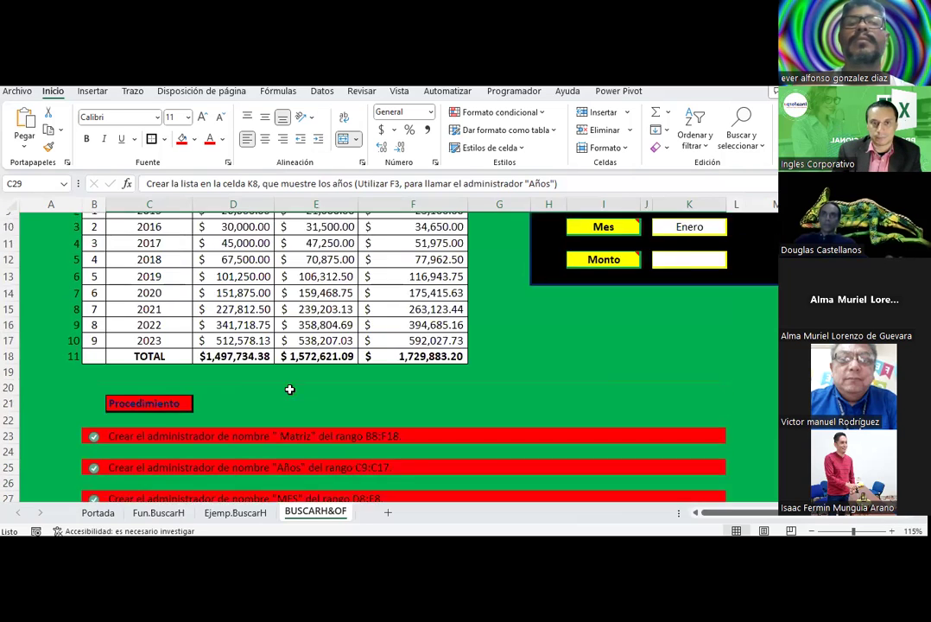
{"action": "scroll", "coordinate": [290, 389], "scroll_direction": "up", "scroll_amount": 1}
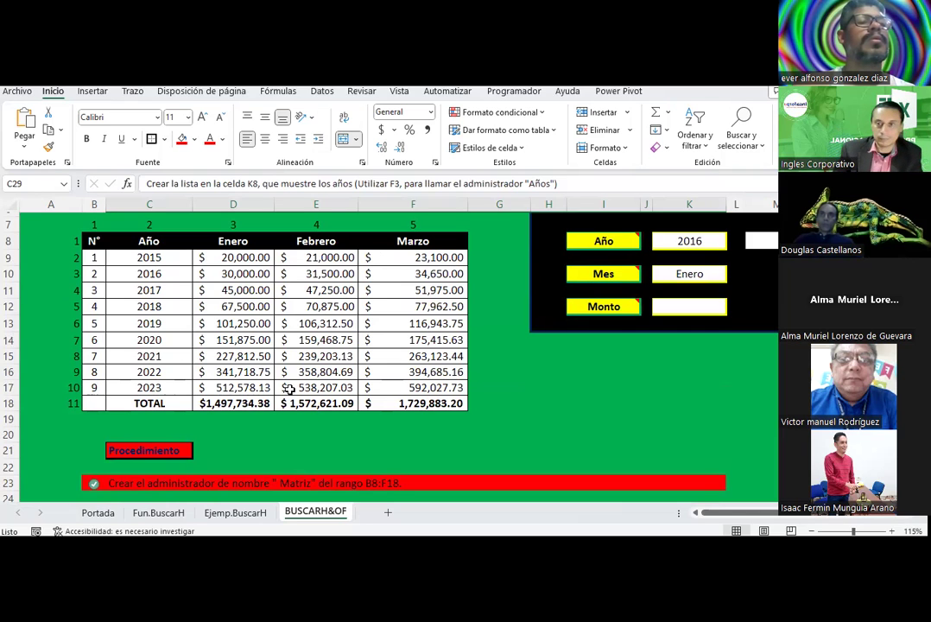
{"action": "scroll", "coordinate": [586, 269], "scroll_direction": "up", "scroll_amount": 1}
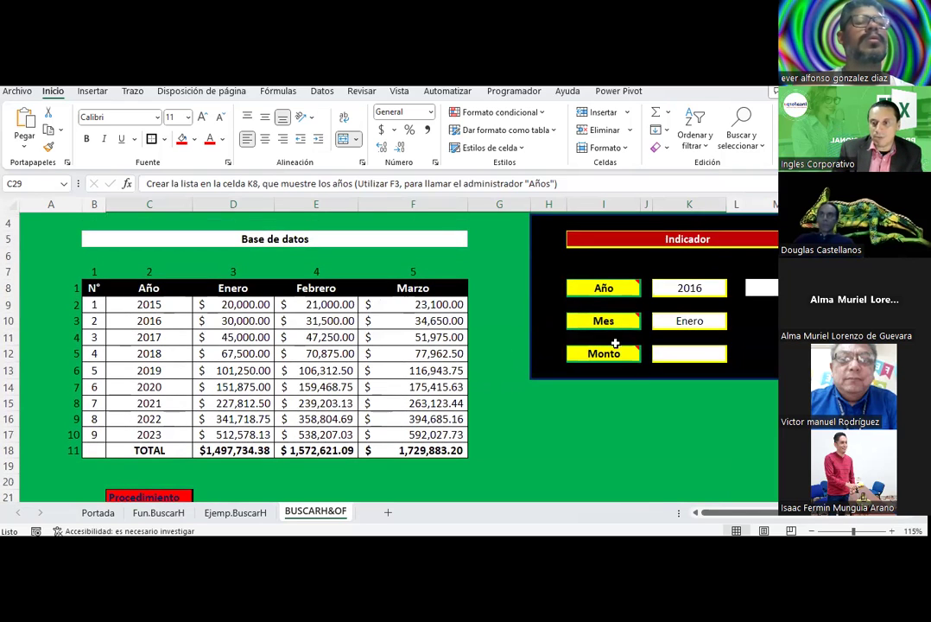
{"action": "left_click", "coordinate": [681, 287]}
{"action": "left_click", "coordinate": [682, 319]}
{"action": "left_click", "coordinate": [682, 287]}
{"action": "left_click", "coordinate": [681, 319]}
{"action": "left_click", "coordinate": [678, 294]}
{"action": "left_click", "coordinate": [681, 319]}
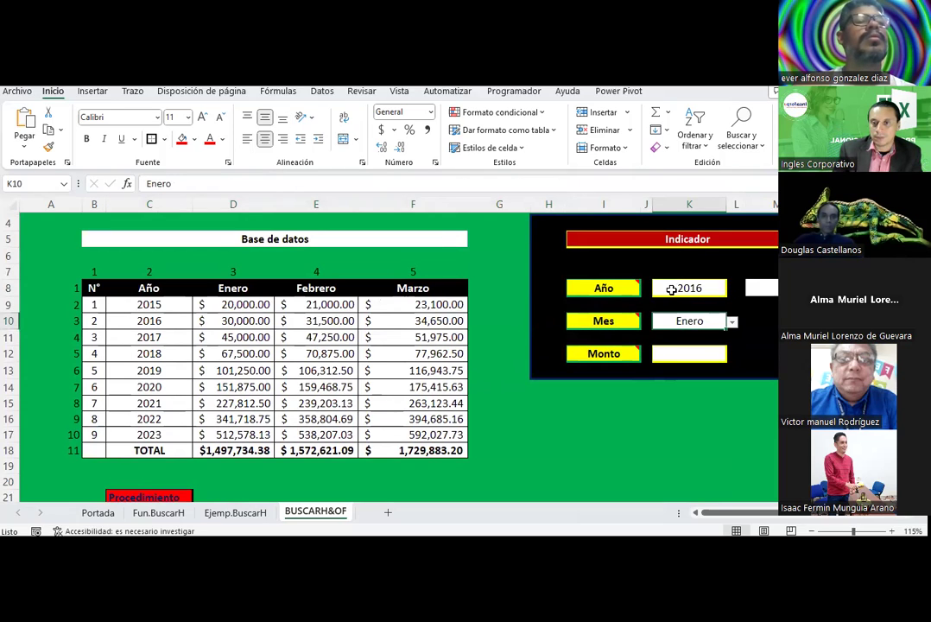
{"action": "left_click", "coordinate": [678, 289]}
{"action": "left_click", "coordinate": [670, 356]}
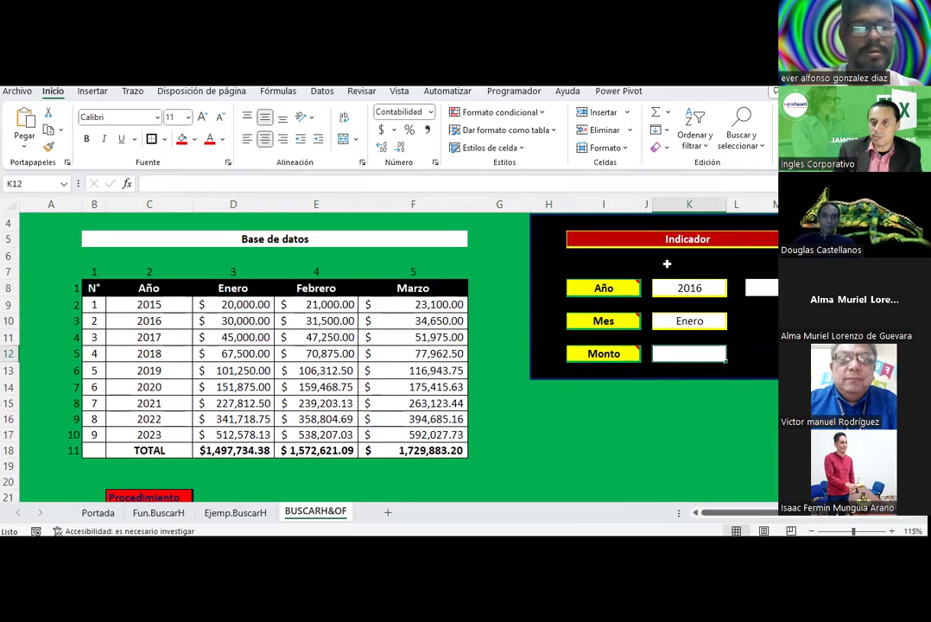
{"action": "left_click", "coordinate": [682, 286]}
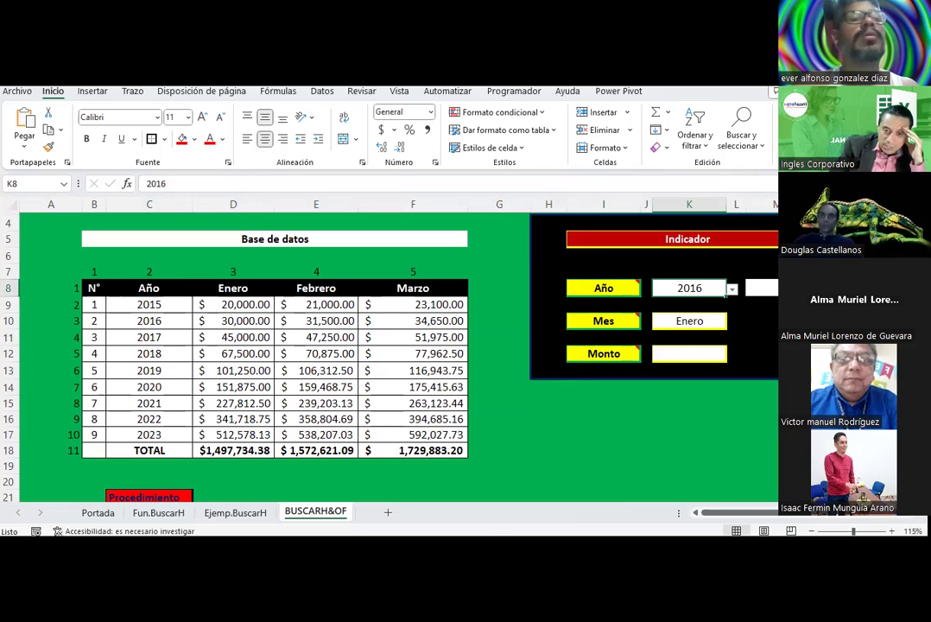
In File Explorer's 02-Excel Interm folder, select the 11-Sesión09- indice workbook.
{"action": "key", "text": "alt+Tab"}
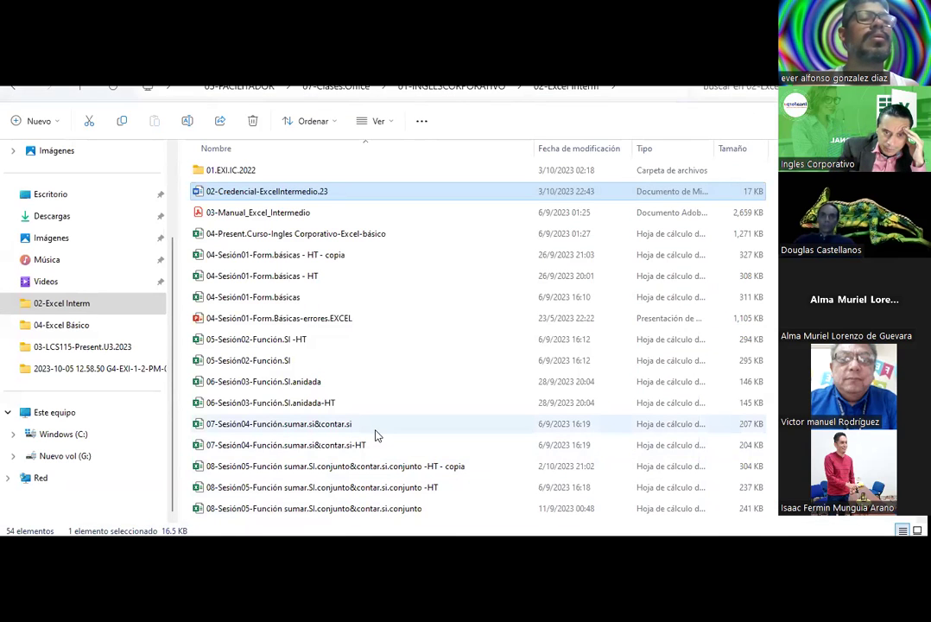
{"action": "scroll", "coordinate": [376, 435], "scroll_direction": "down", "scroll_amount": 1}
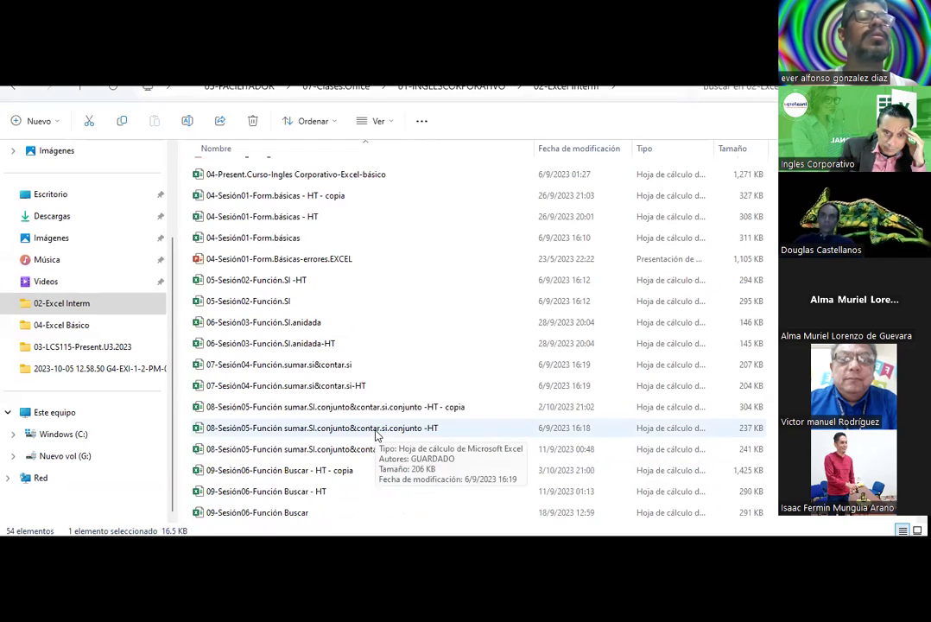
{"action": "scroll", "coordinate": [349, 476], "scroll_direction": "down", "scroll_amount": 1}
{"action": "left_click", "coordinate": [311, 511]}
{"action": "scroll", "coordinate": [371, 445], "scroll_direction": "down", "scroll_amount": 2}
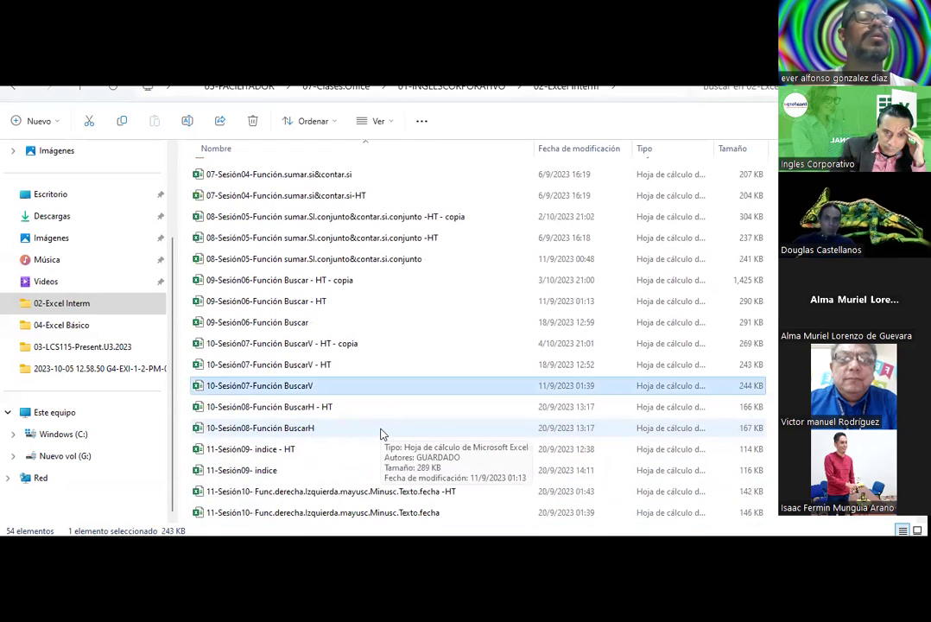
{"action": "left_click", "coordinate": [261, 469]}
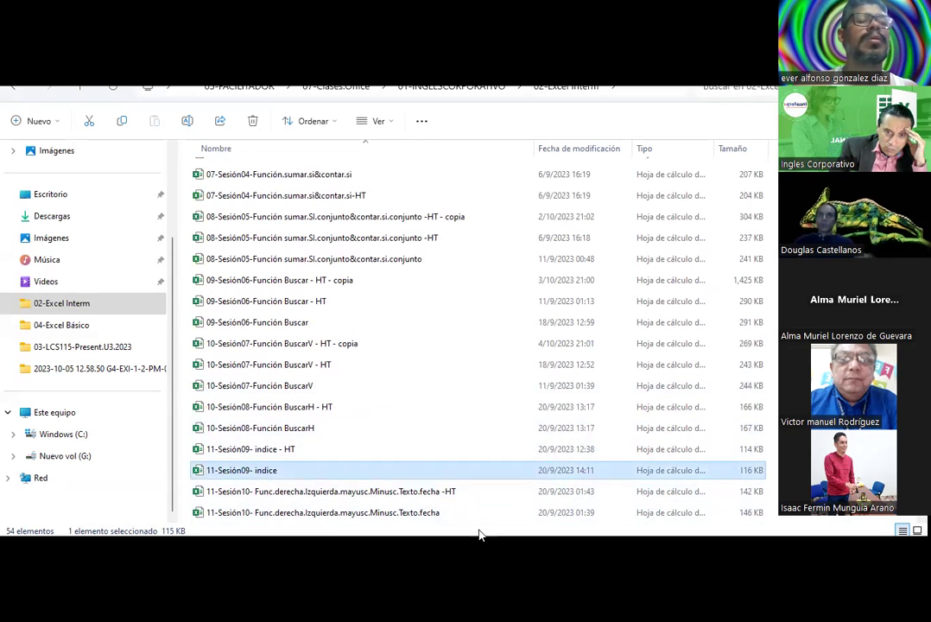